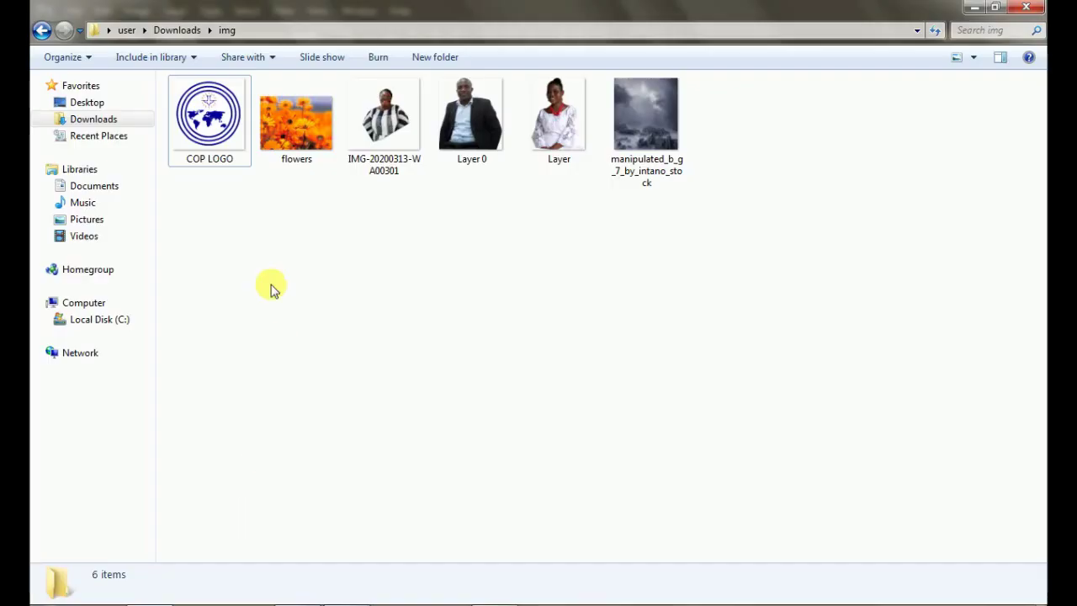
- Select all six poster images in the Downloads img folder, then deselect them
drag(196, 245, 732, 122)
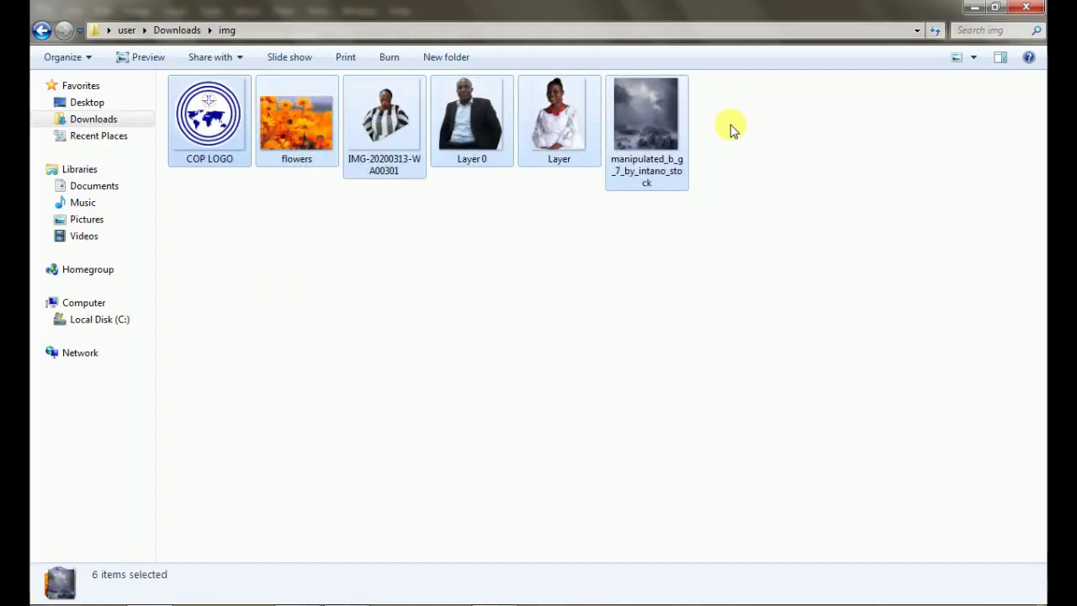
click(662, 339)
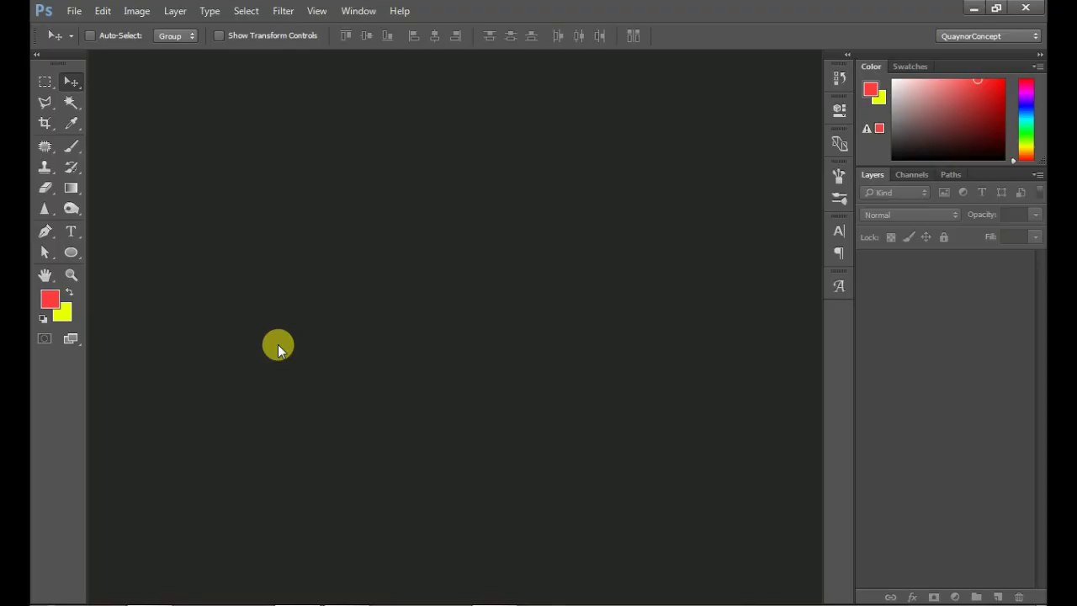
- Create Untitled-1 at 4 × 4 inches, 300 pixels/inch, RGB Color with a white background
click(73, 10)
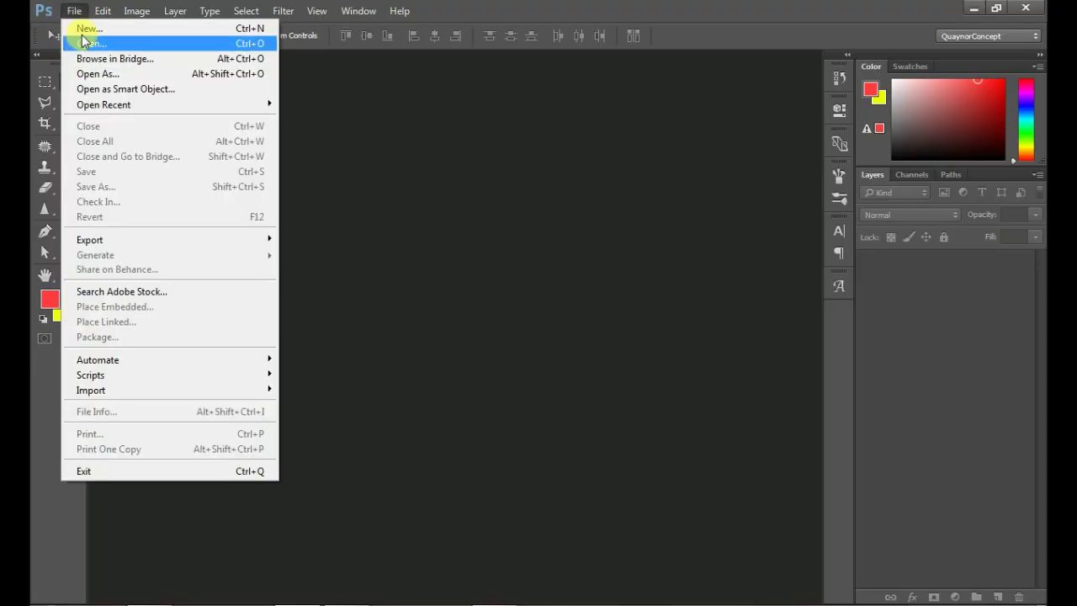
click(87, 28)
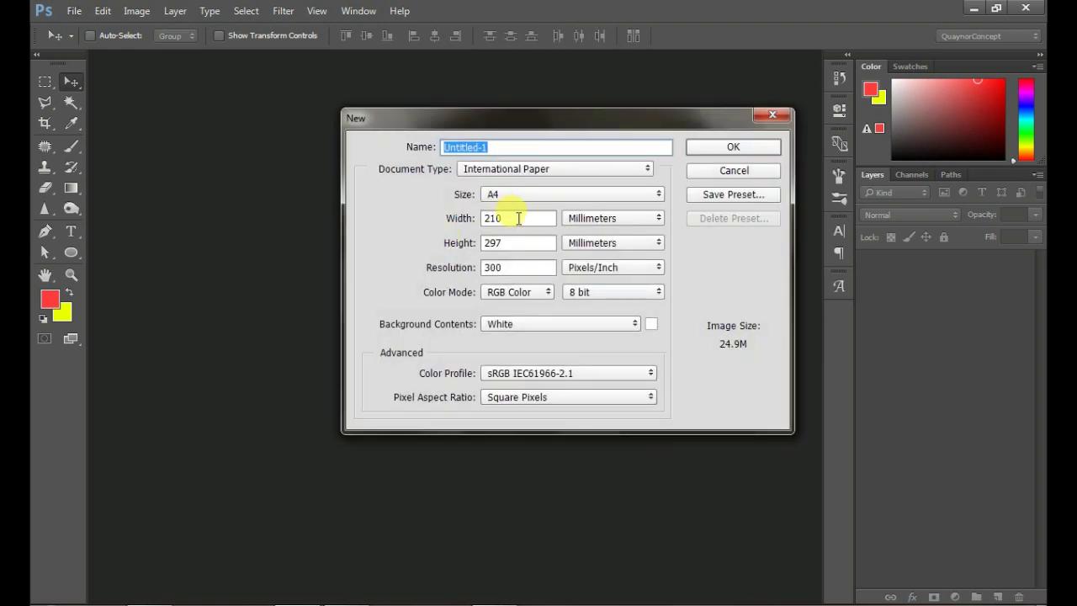
click(597, 217)
click(595, 243)
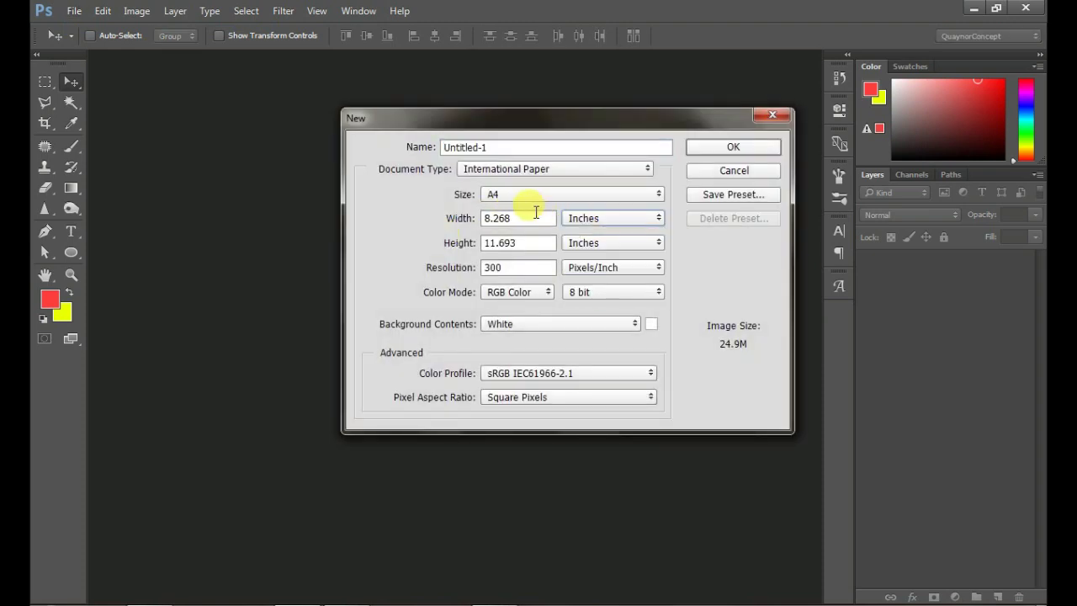
double_click(507, 216)
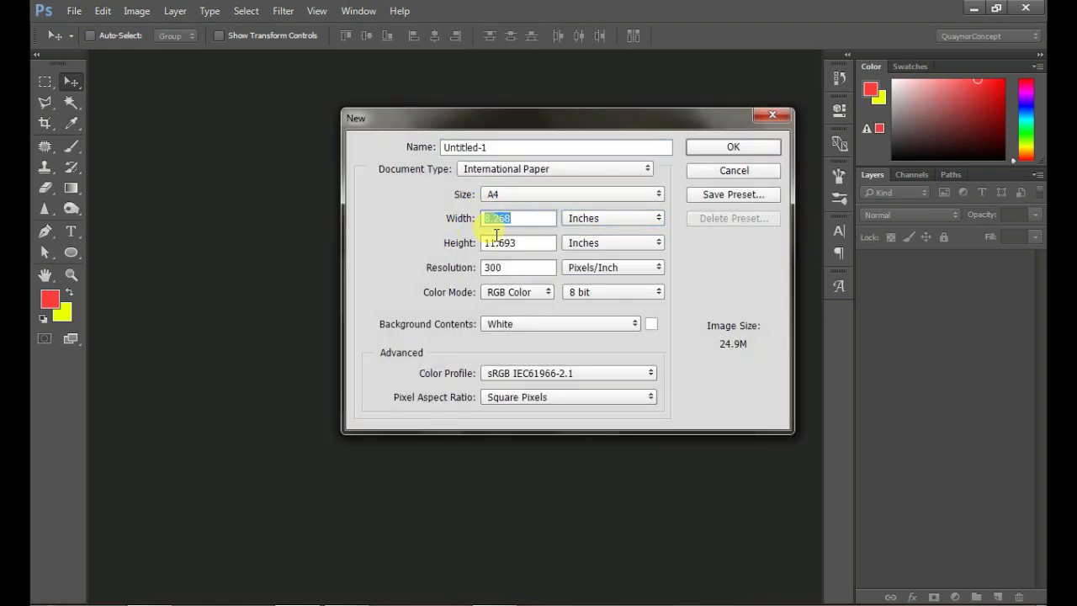
text(4)
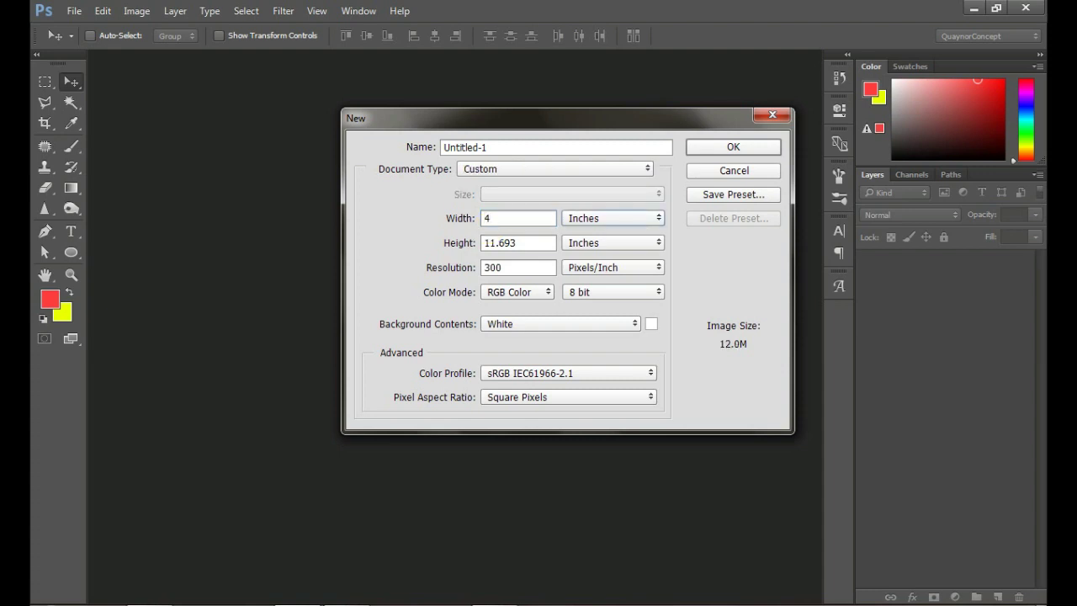
key(Tab)
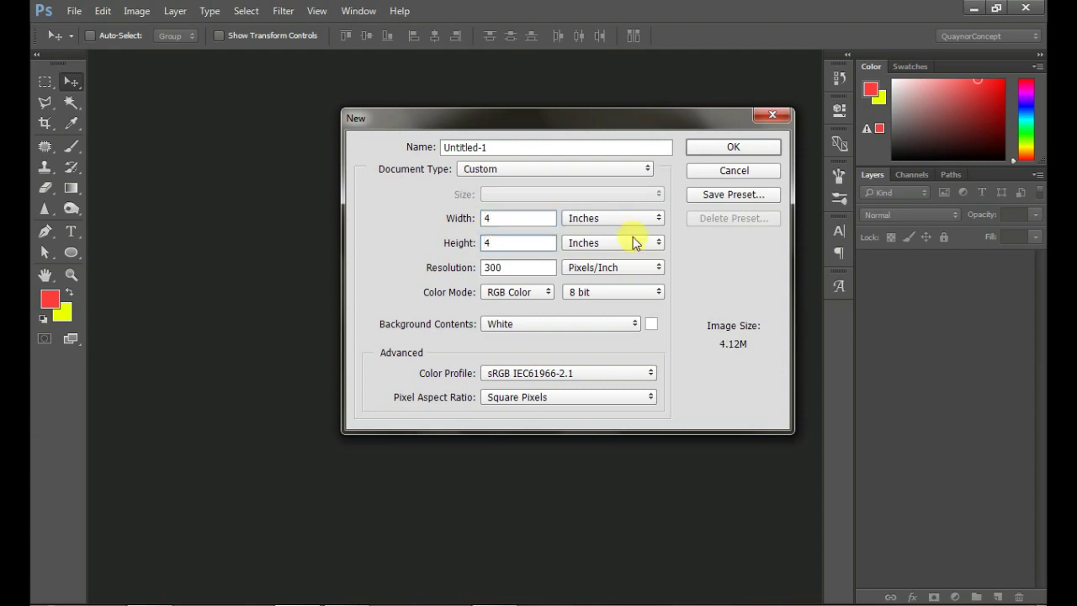
key(Tab)
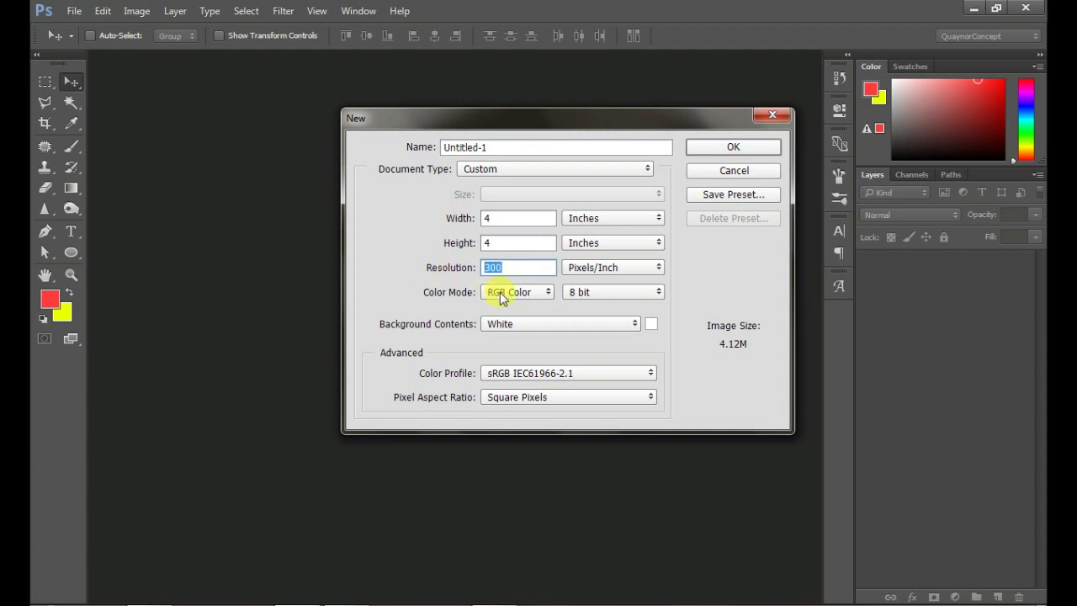
click(512, 292)
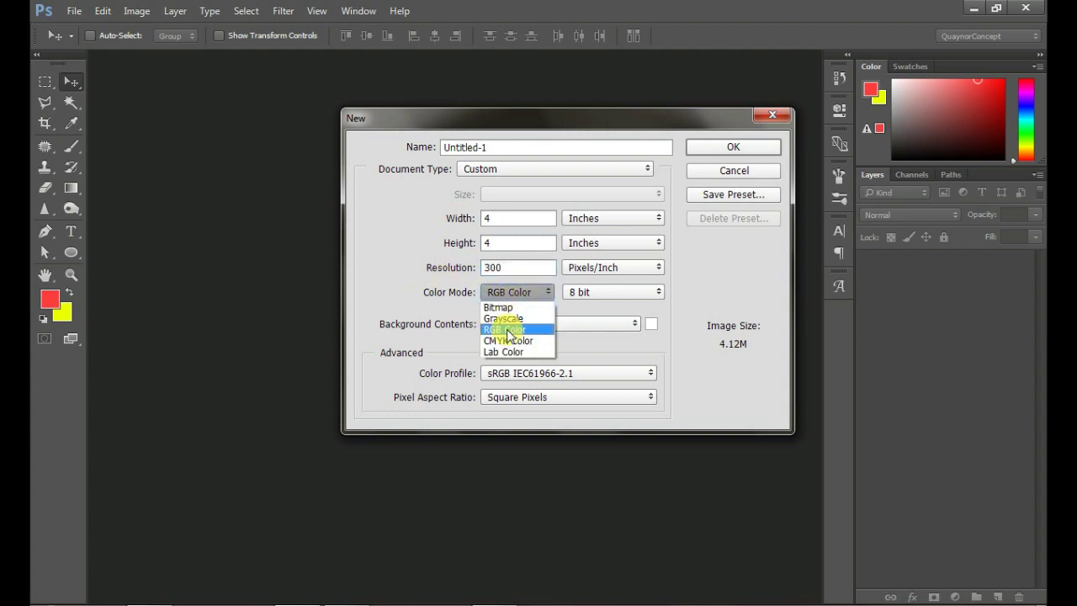
click(503, 322)
click(733, 150)
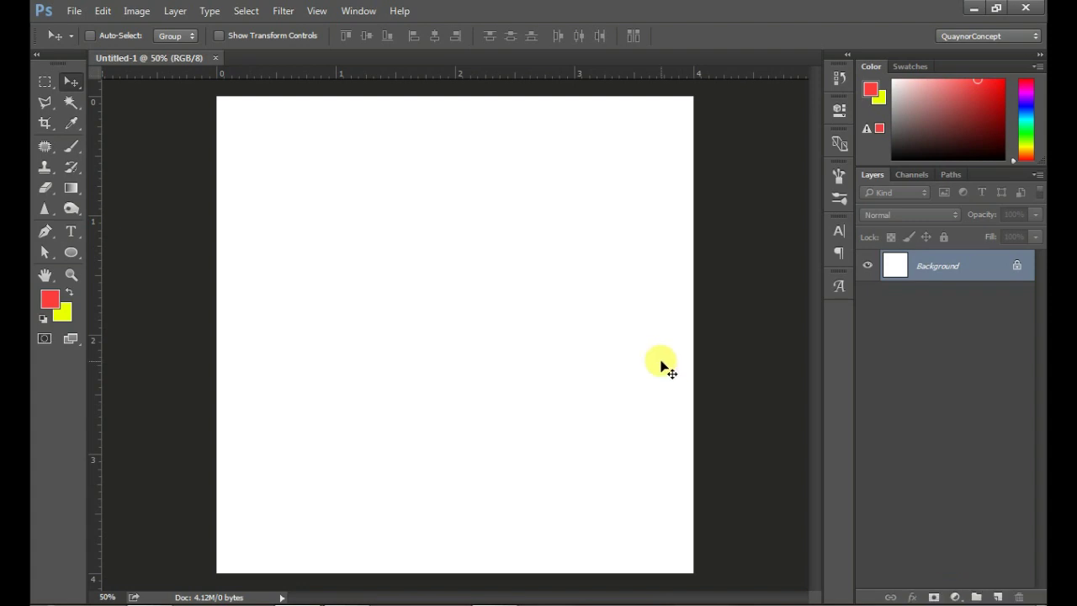
- Add a Gradient fill layer and choose a black-to-dark-red preset gradient
click(955, 597)
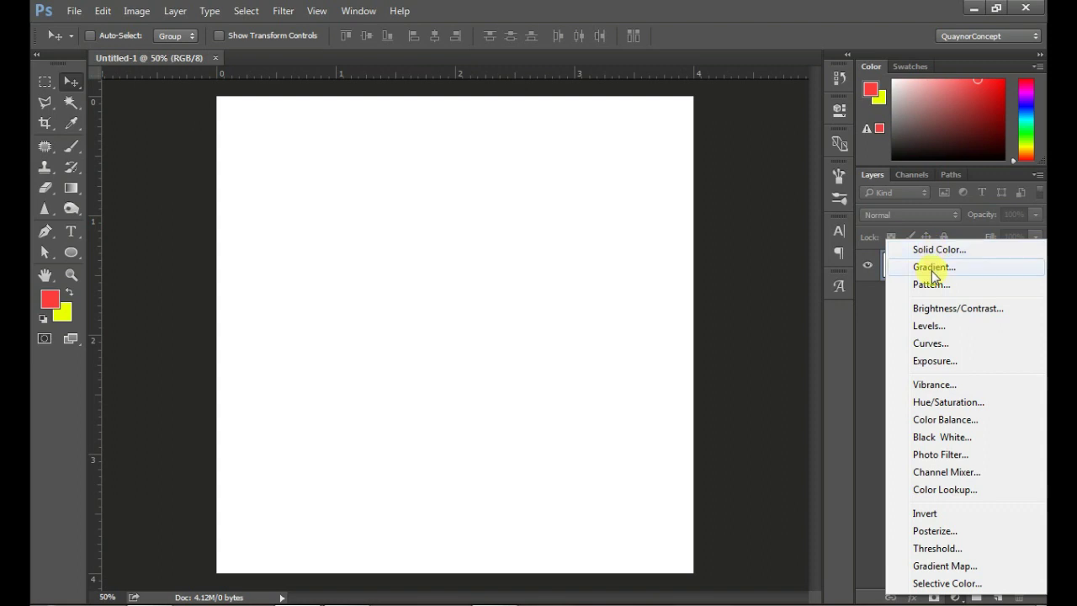
click(905, 268)
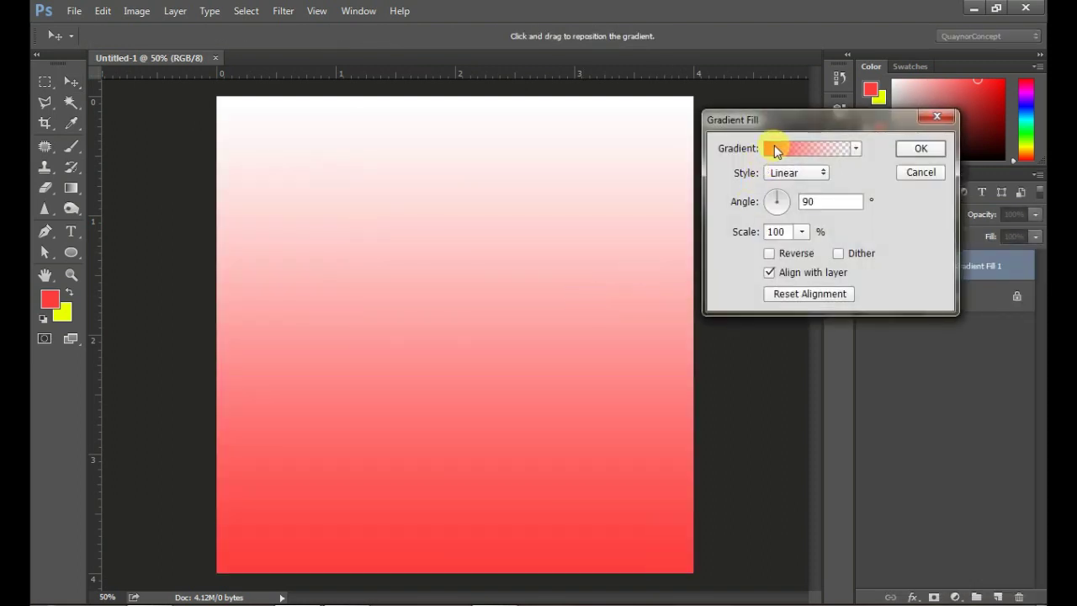
click(775, 151)
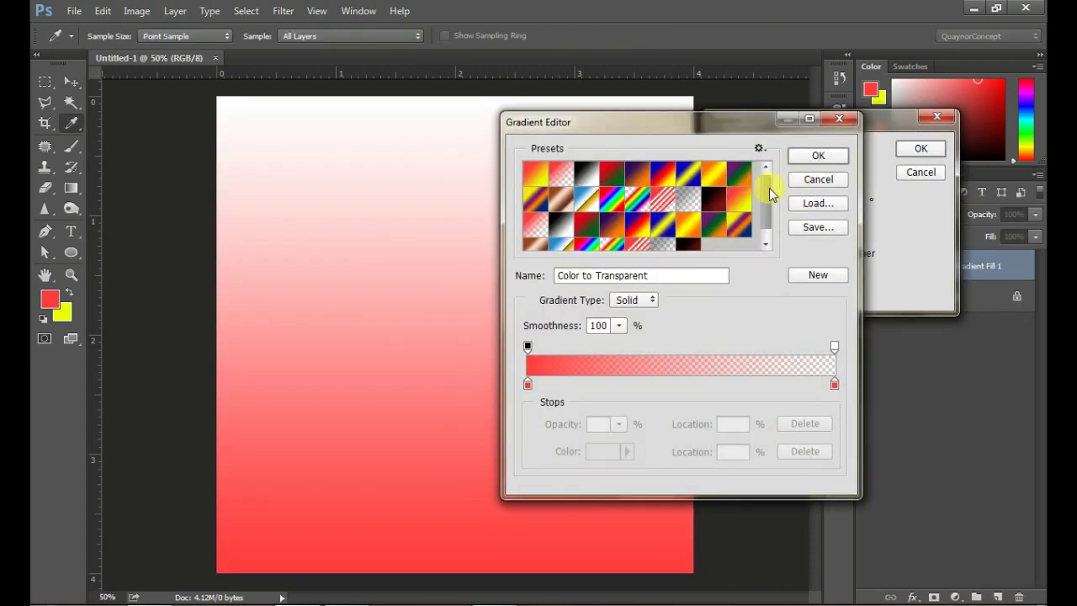
drag(768, 189, 766, 226)
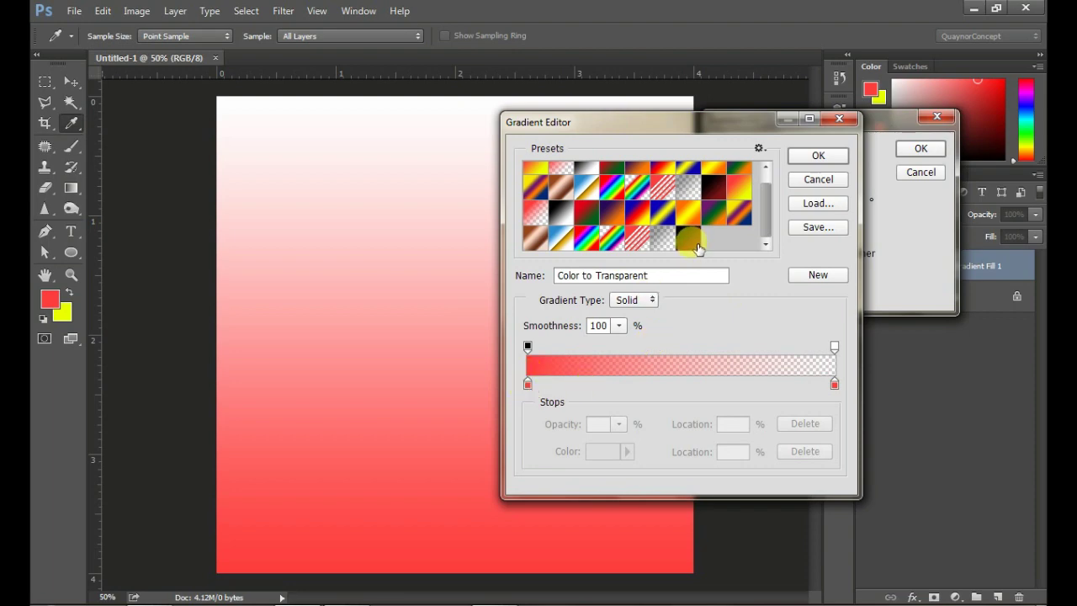
click(690, 238)
- Set the gradient's left colour stop to pure black 000000
click(528, 385)
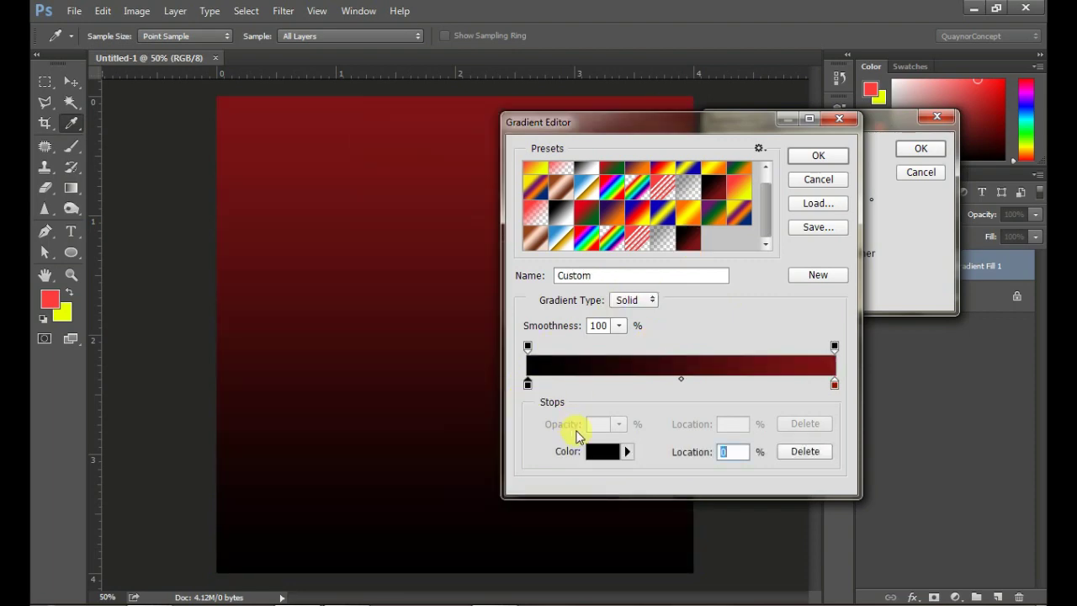
click(597, 452)
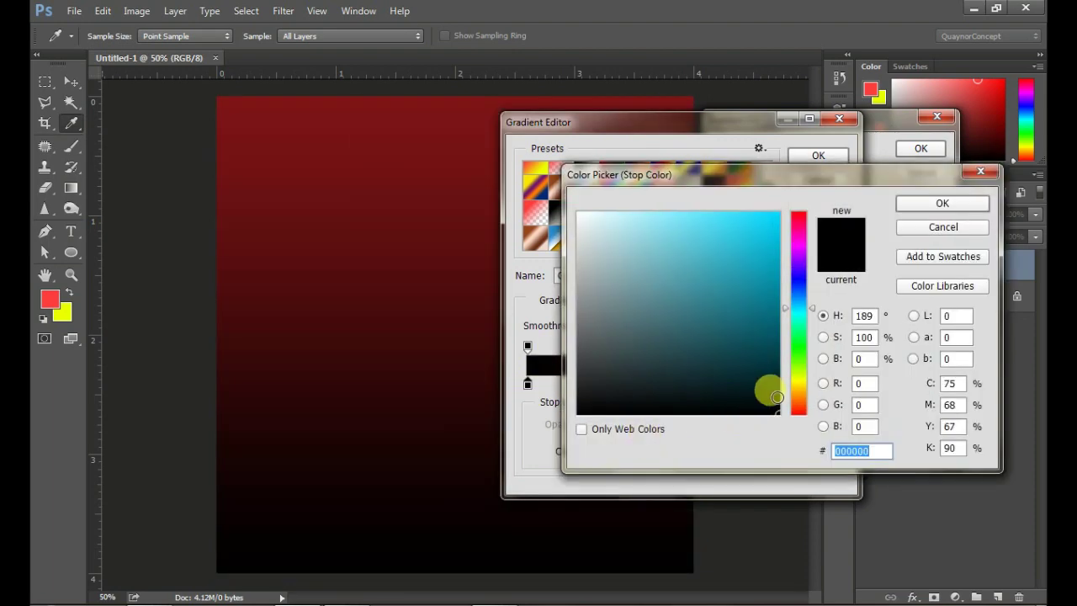
click(764, 399)
drag(650, 412, 449, 451)
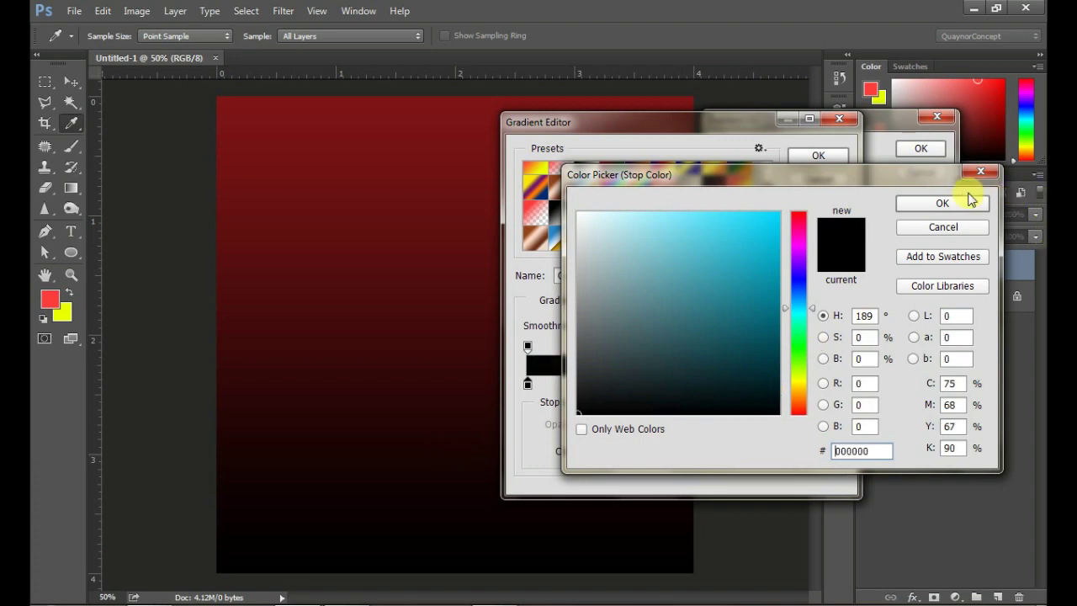
click(942, 203)
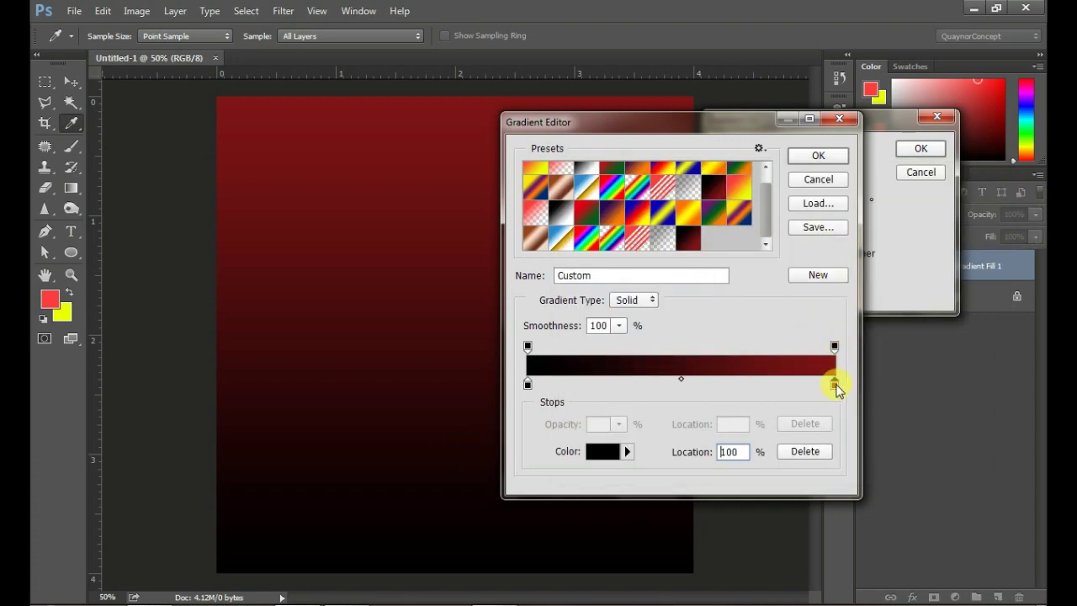
- Set the right colour stop to dark red 7f1416 and apply the gradient fill
click(598, 451)
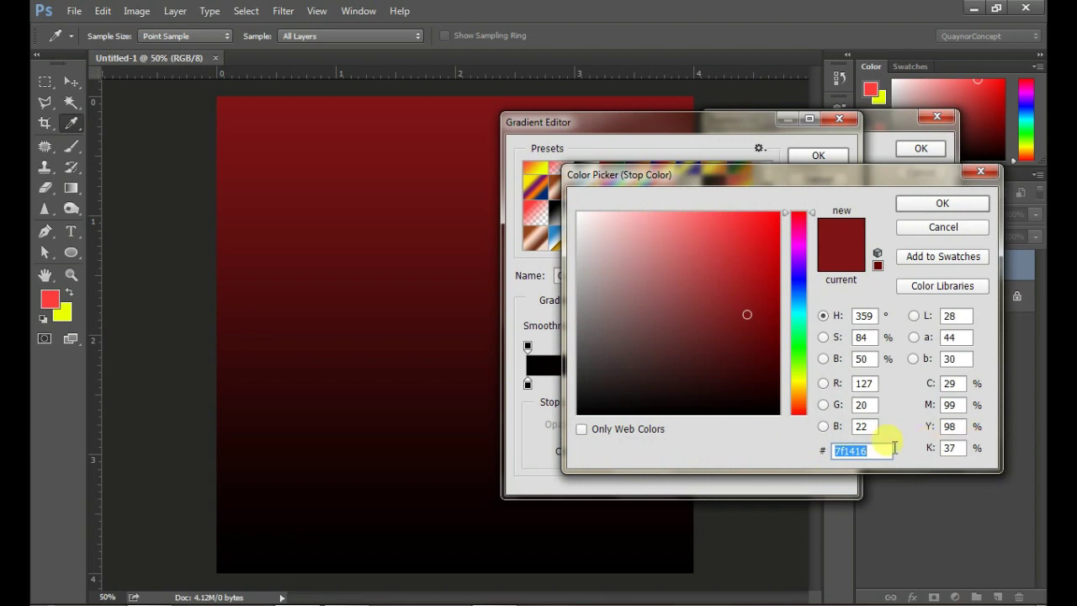
click(880, 450)
click(943, 205)
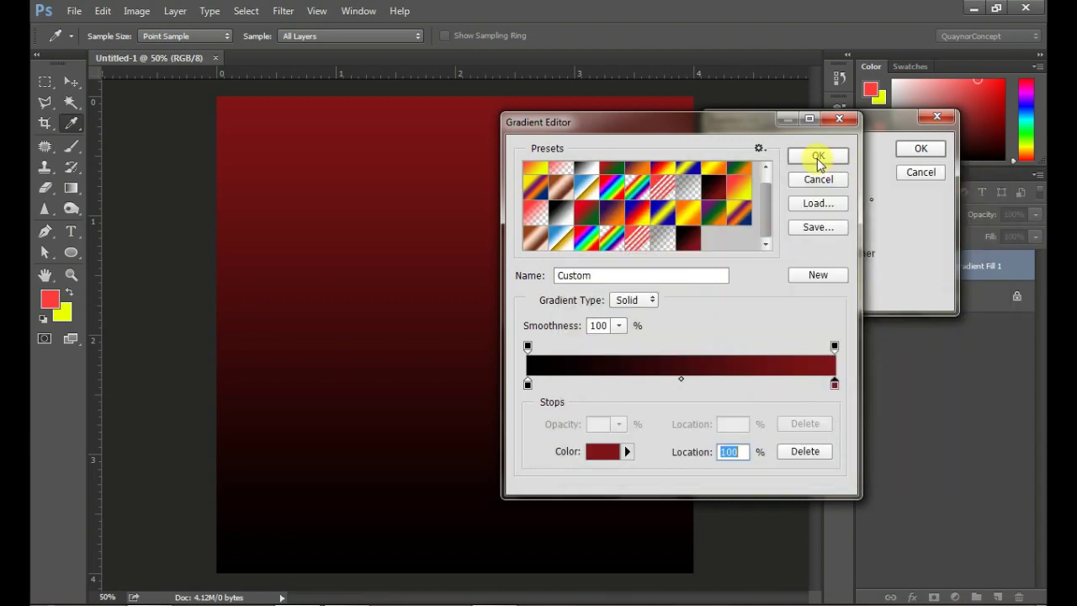
click(818, 159)
click(920, 148)
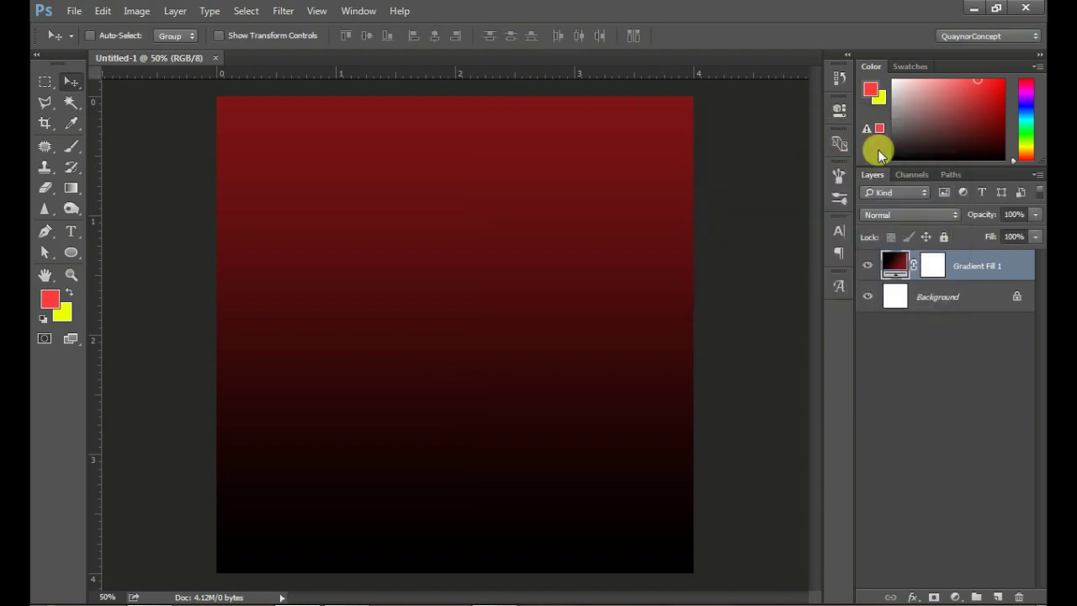
- Change the Gradient Fill 1 layer's scale to 120%
double_click(893, 266)
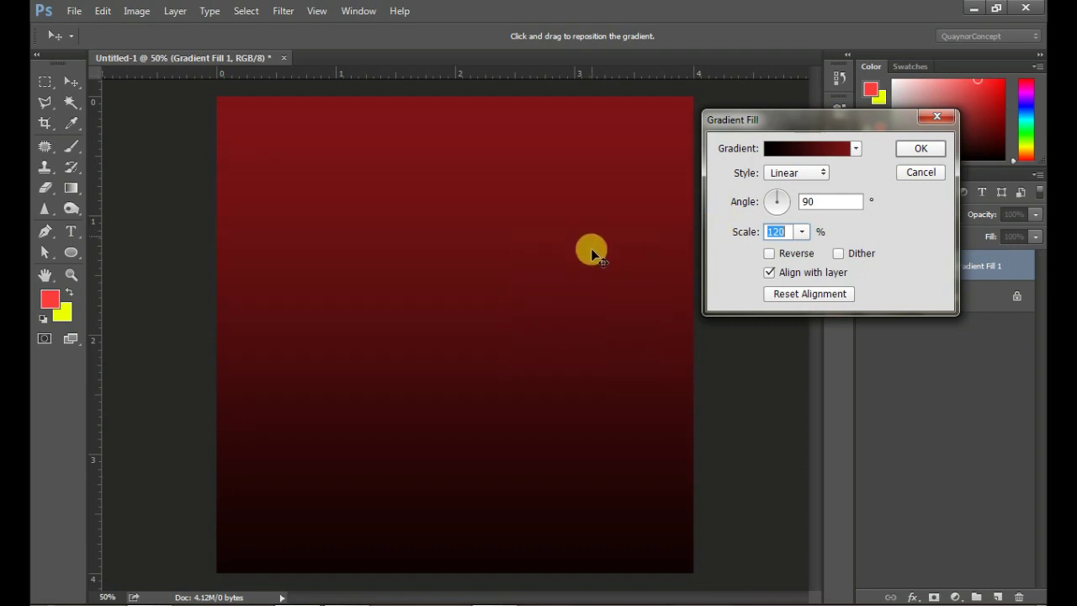
click(916, 151)
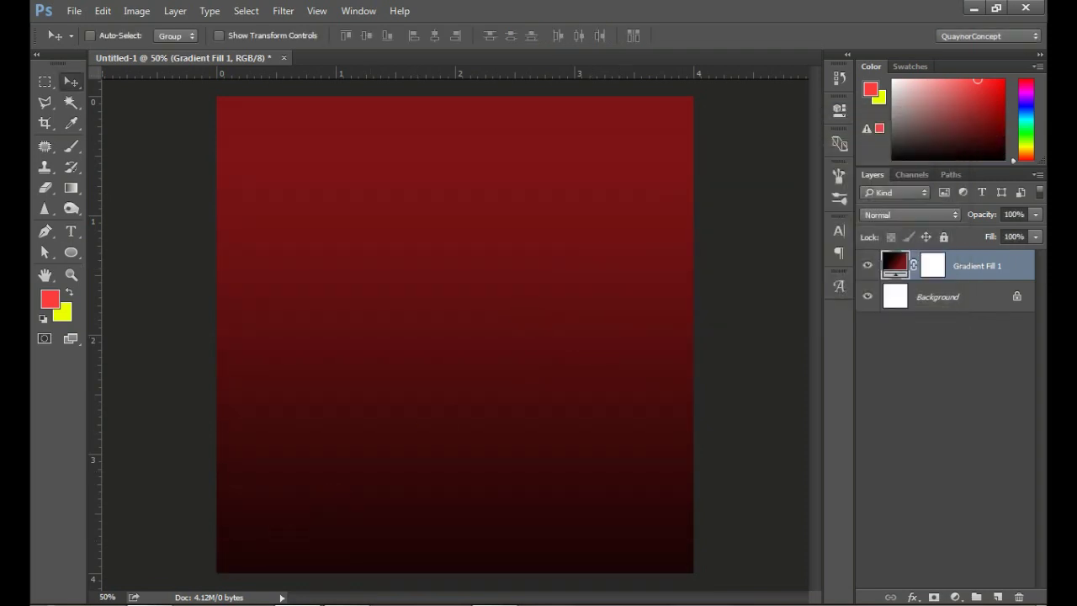
click(160, 604)
- Place the flowers photo, scale it to 50.59% to cover the page, and set Multiply blending
mouse_move(281, 129)
mouse_down()
mouse_move(293, 311)
mouse_move(367, 332)
mouse_move(454, 290)
mouse_up()
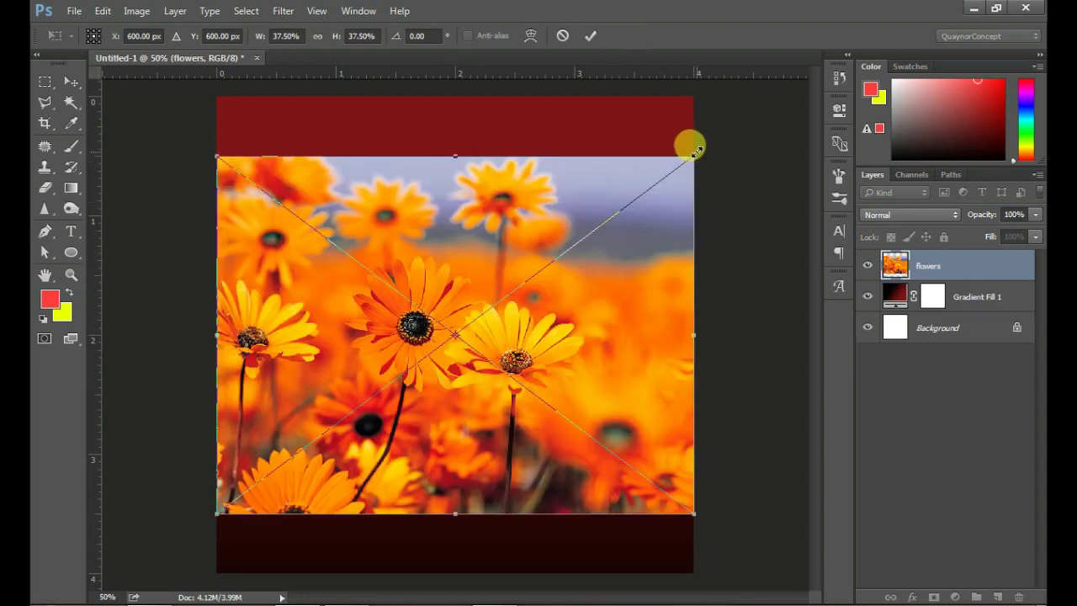
drag(694, 150, 765, 124)
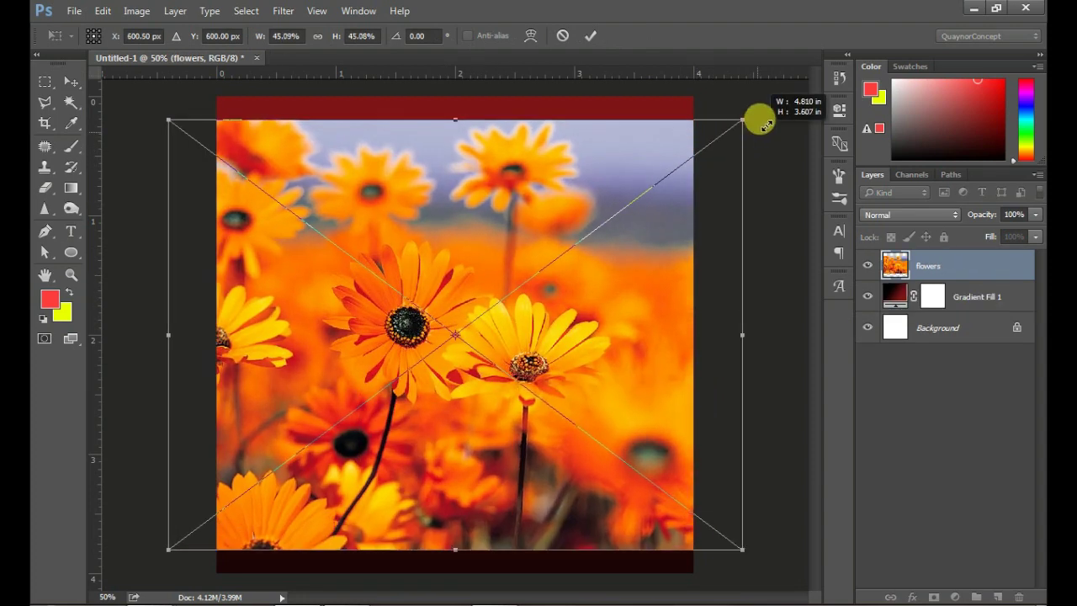
drag(766, 125, 795, 106)
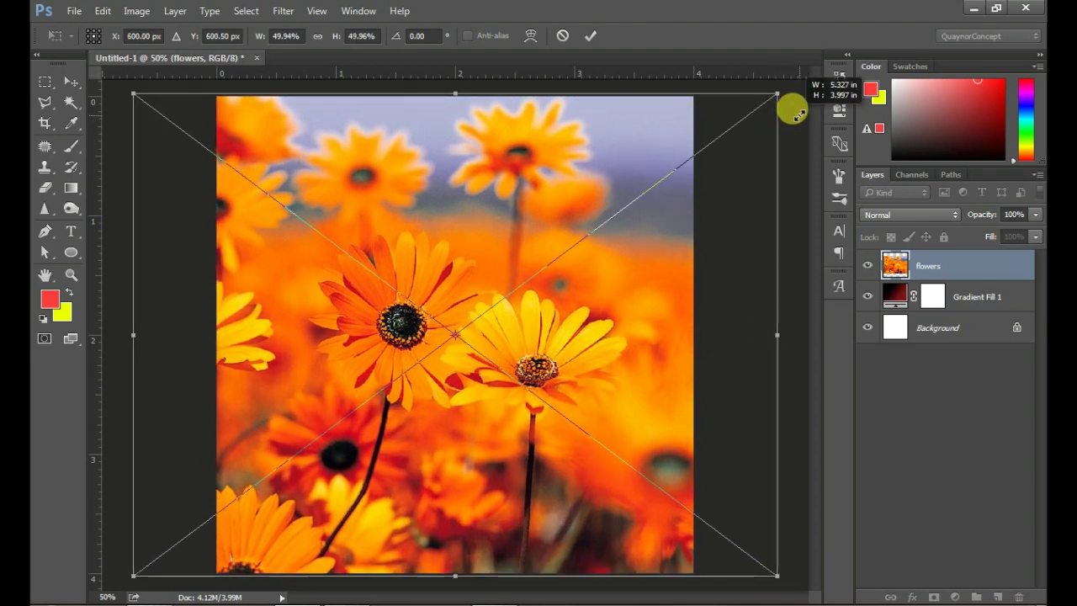
click(593, 36)
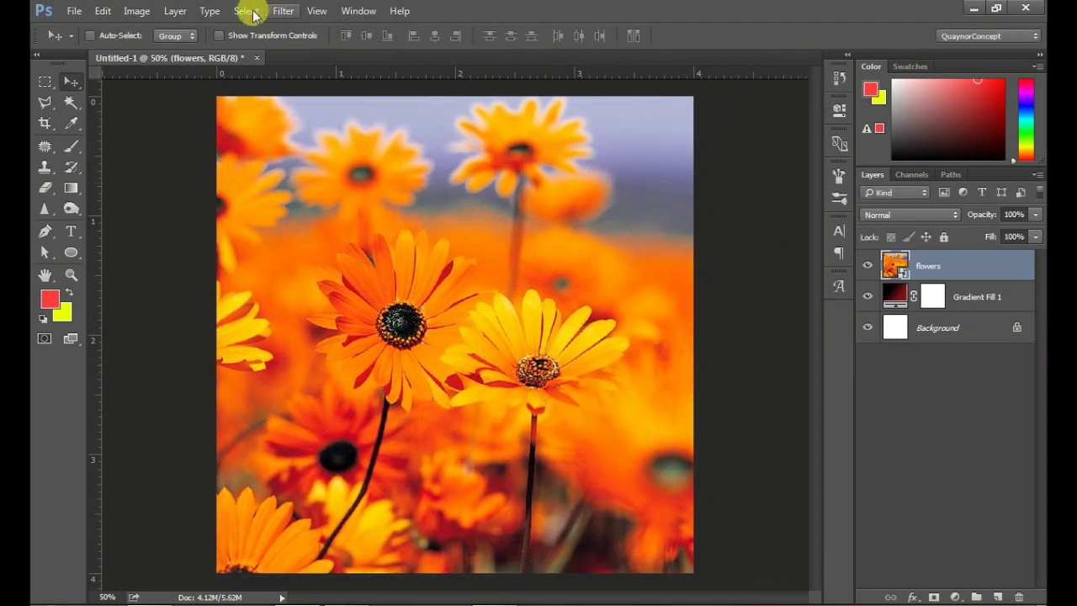
click(879, 215)
click(879, 269)
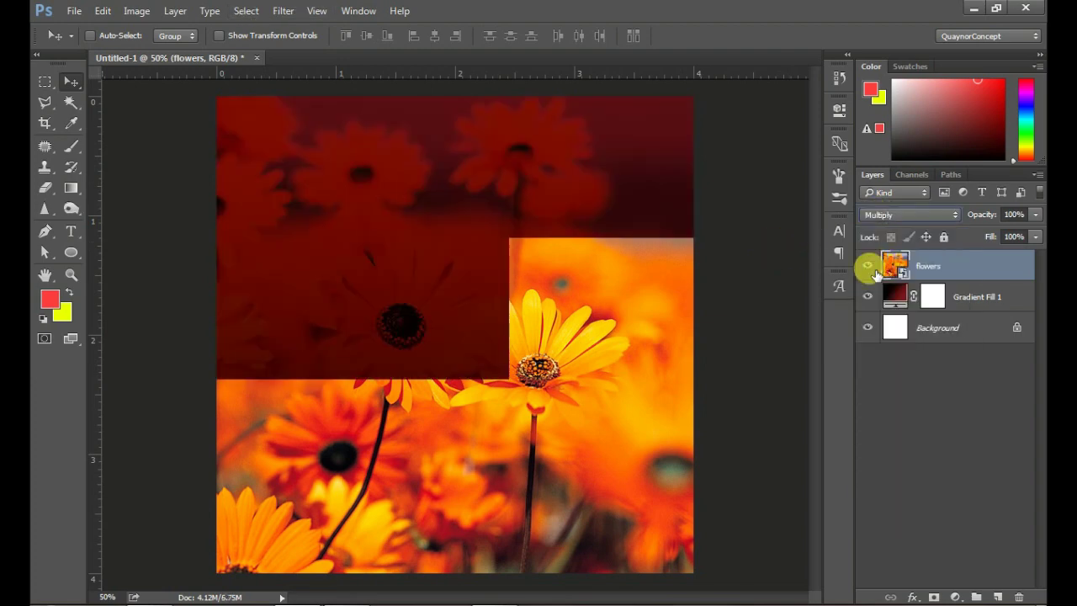
- Apply a 10-pixel Gaussian Blur to the flowers layer
click(281, 11)
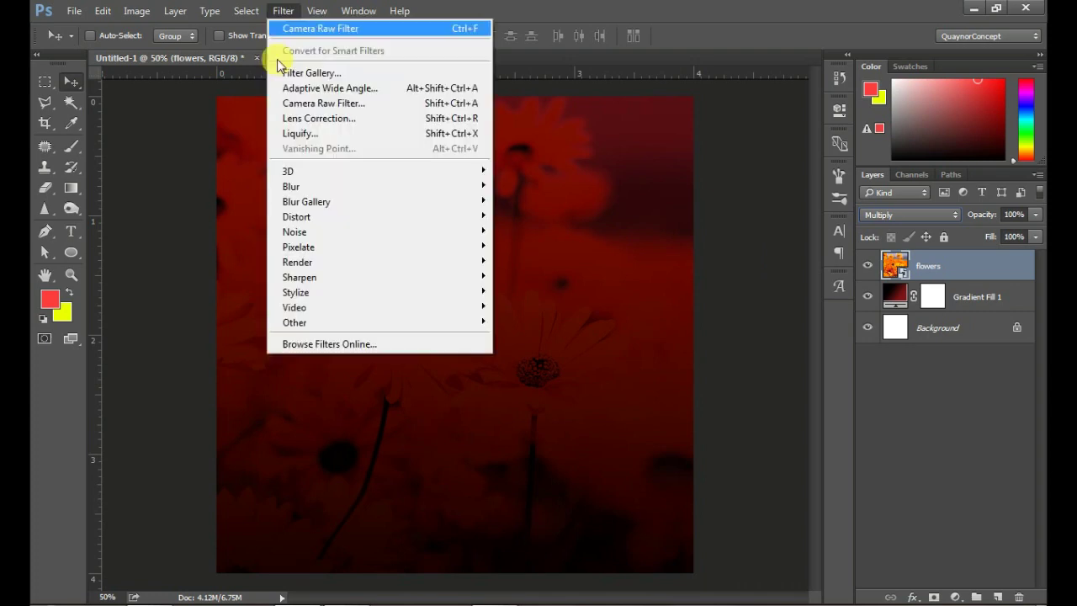
mouse_move(291, 186)
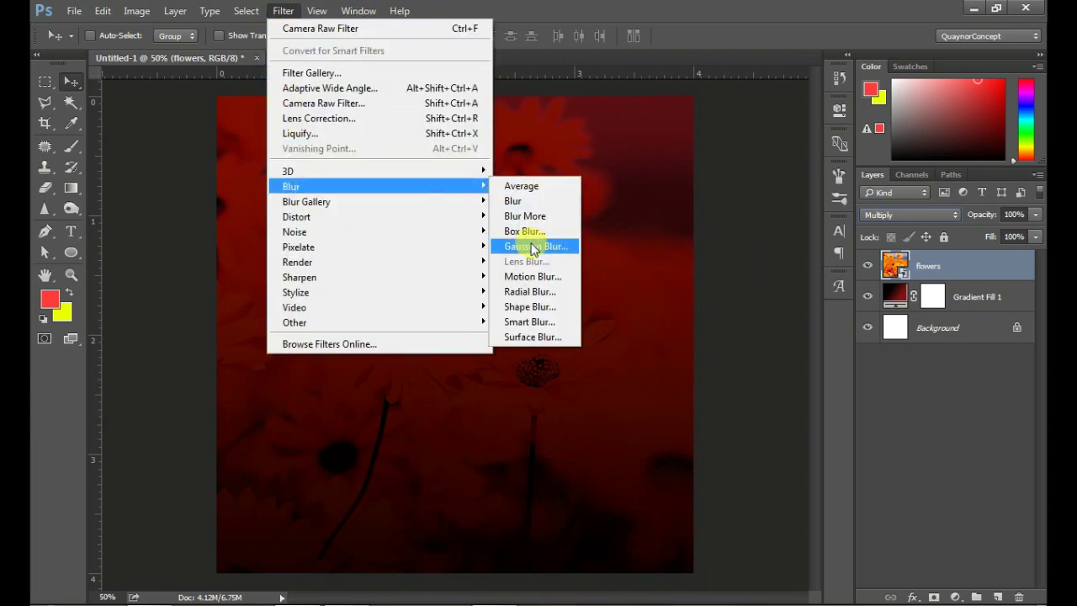
click(532, 246)
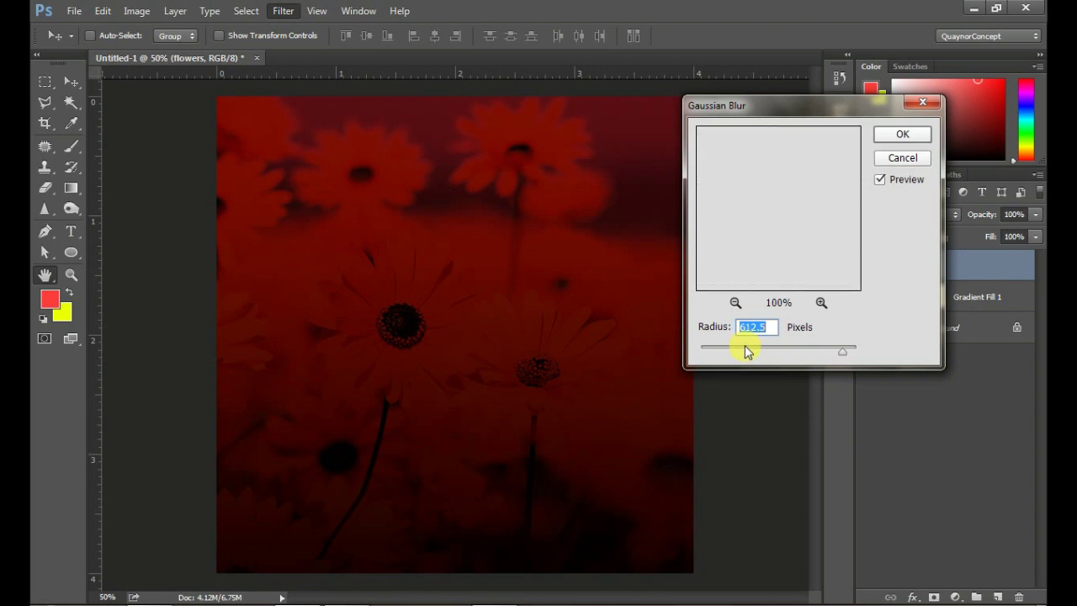
scroll(770, 328, down, 15)
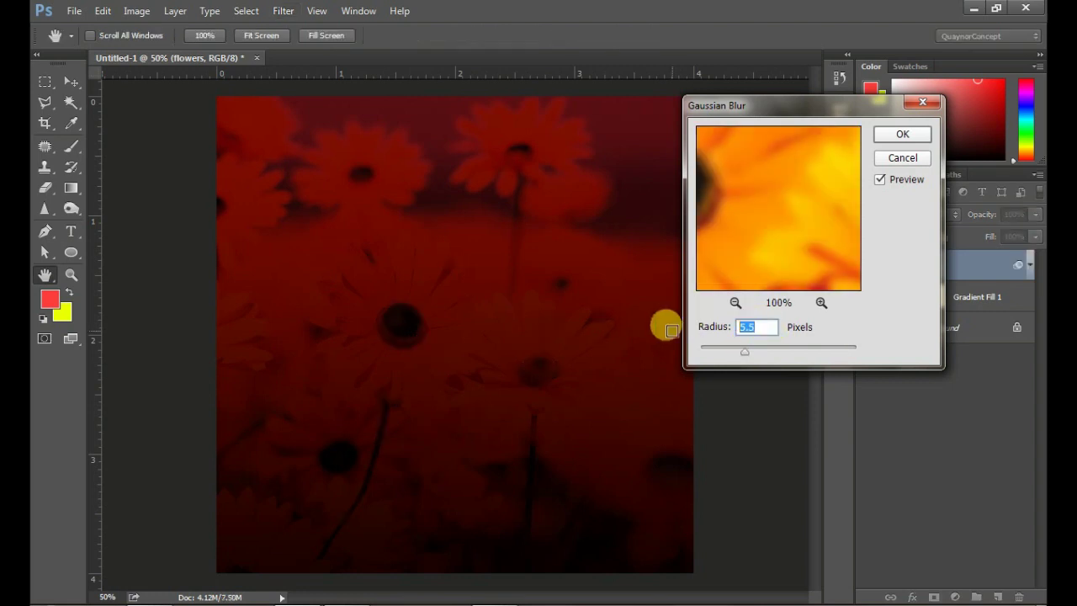
text(10)
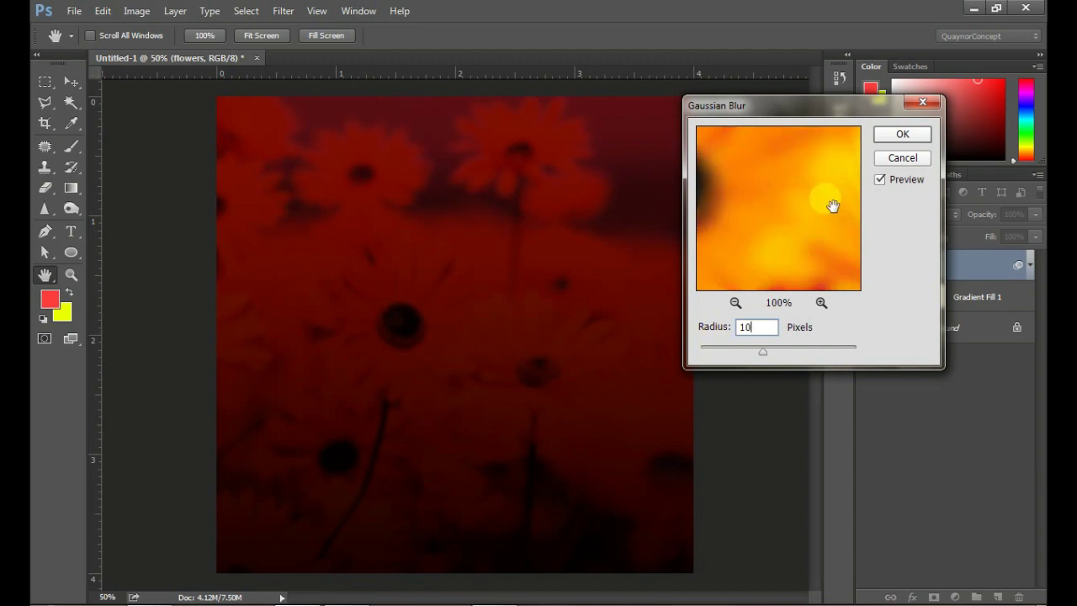
click(901, 136)
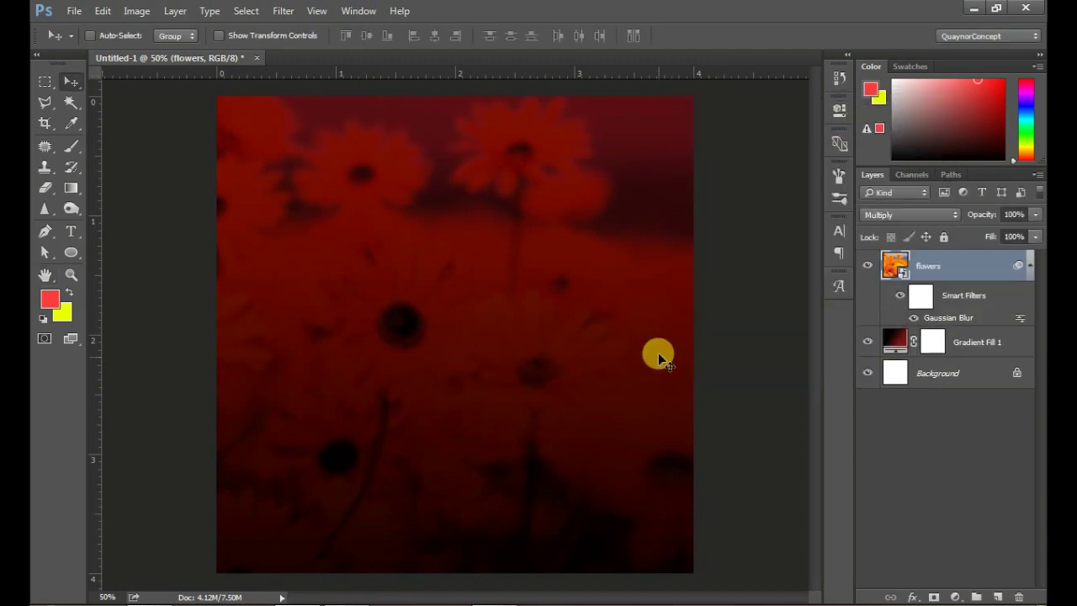
- Test the flowers layer opacity, restore it to 100%, and duplicate it as 'flowers copy'
drag(984, 216, 974, 219)
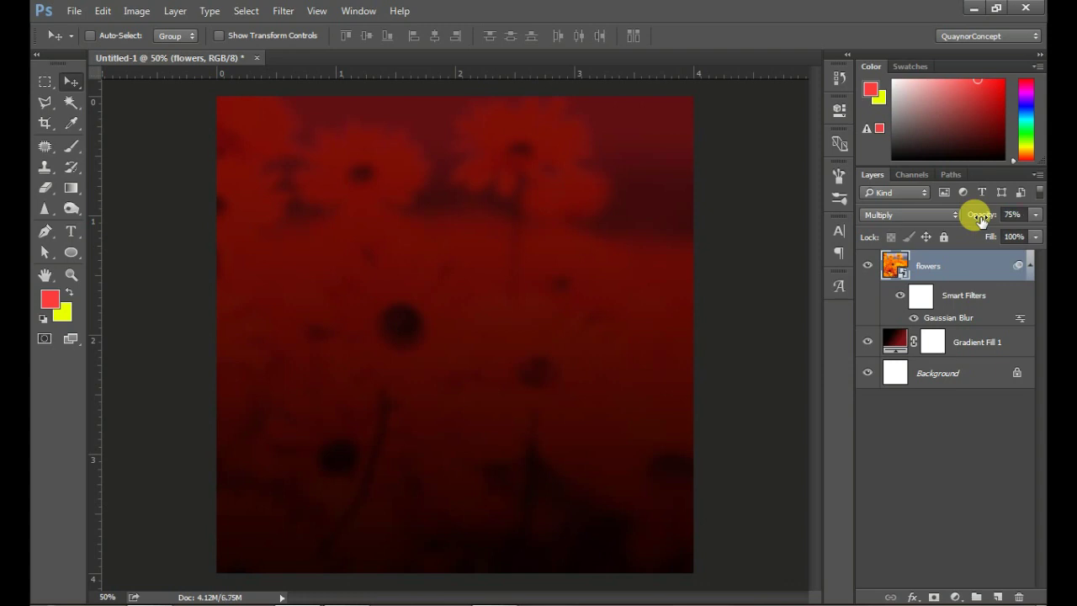
drag(980, 220, 1034, 202)
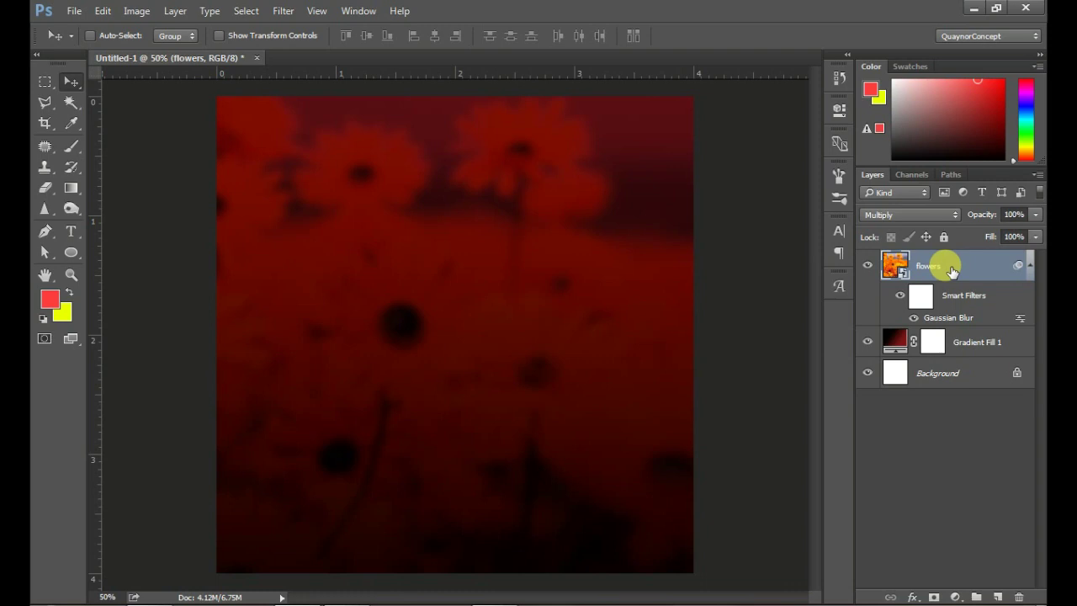
drag(950, 269, 997, 597)
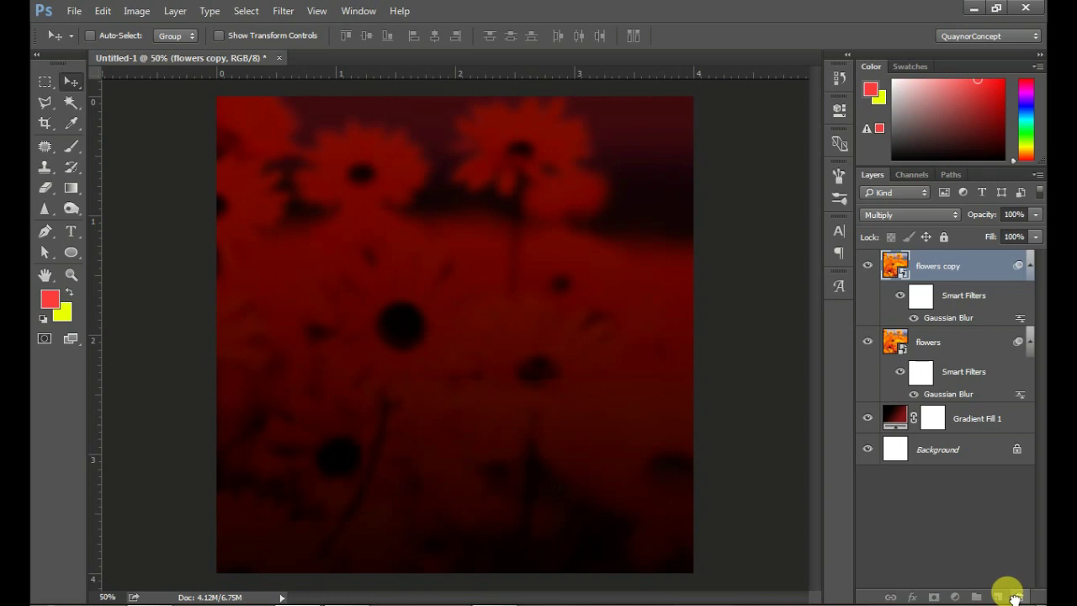
- Remove the flowers copy's blur and set it to Normal blending at 20% opacity
drag(1015, 597, 1015, 597)
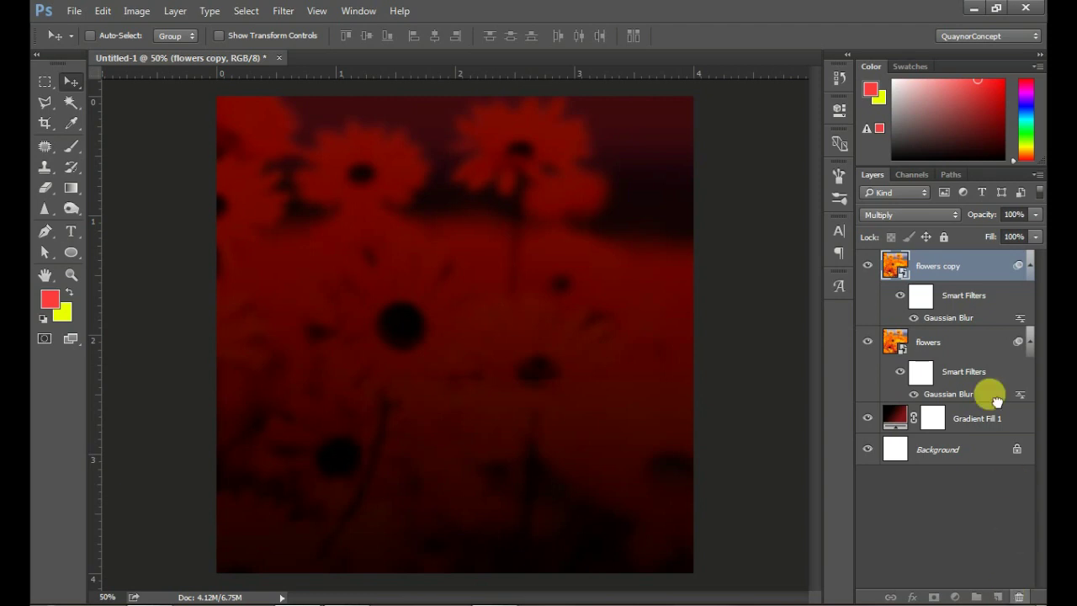
click(895, 217)
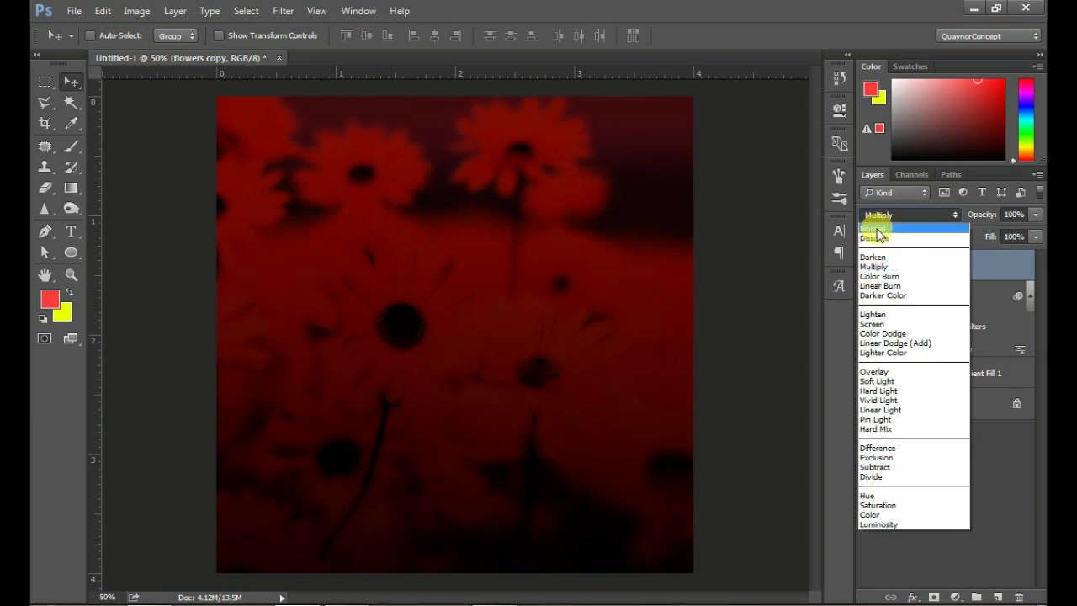
click(877, 230)
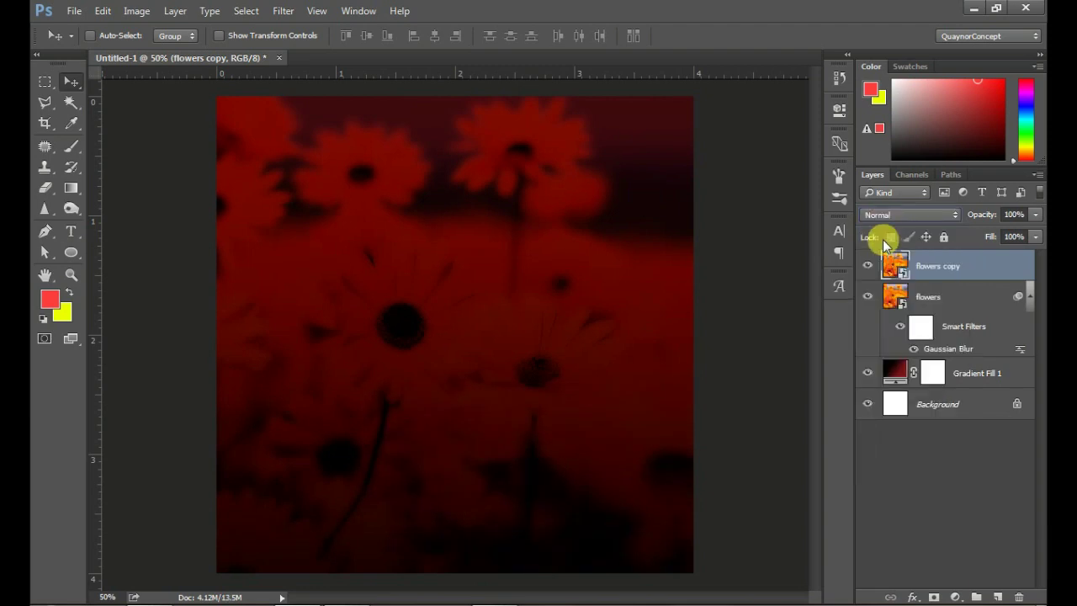
drag(980, 216, 929, 212)
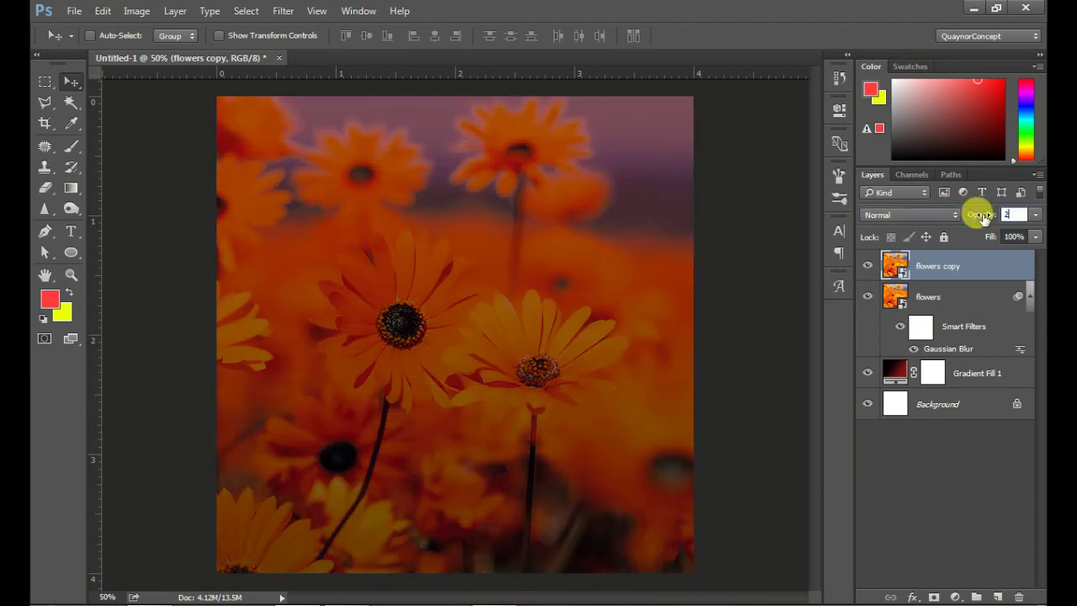
text(0)
key(Return)
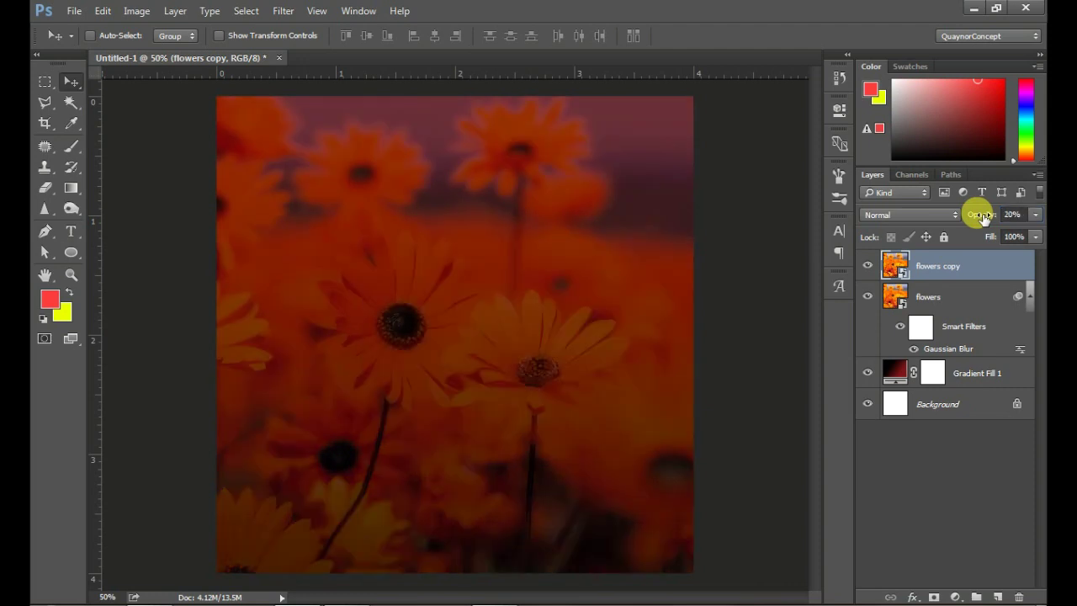
- Shrink the flowers copy and move it toward the top of the poster
key(ctrl+t)
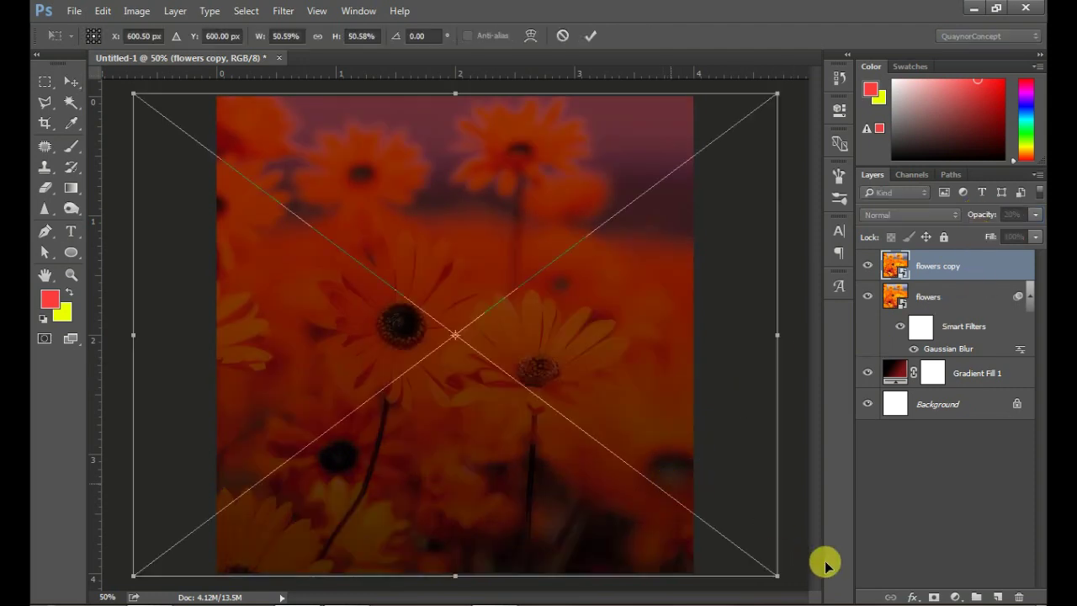
mouse_move(772, 574)
mouse_down()
mouse_move(665, 481)
mouse_move(697, 503)
mouse_up()
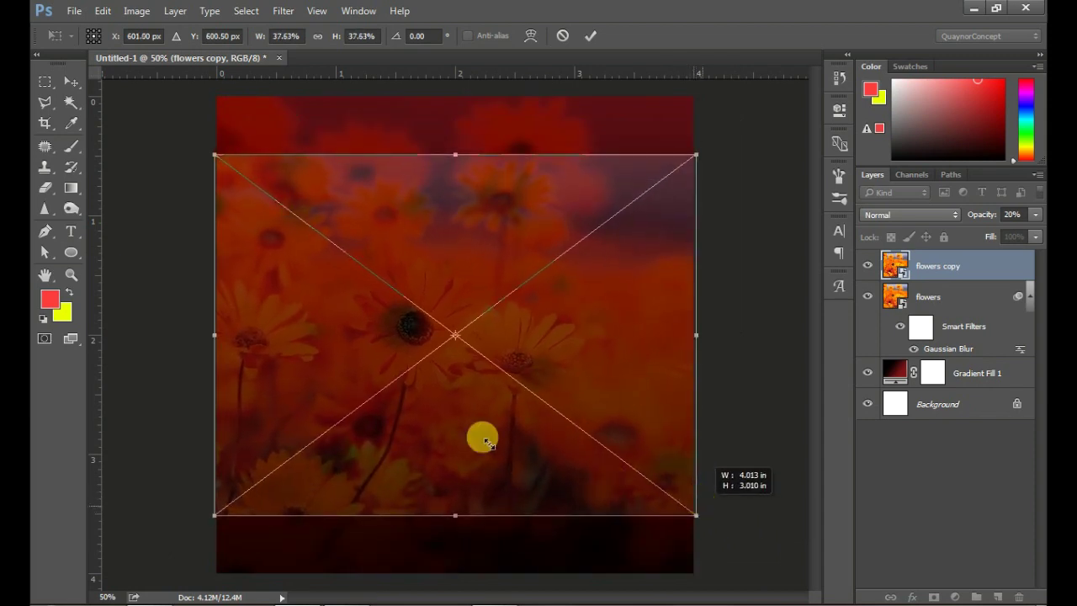
drag(488, 443, 488, 312)
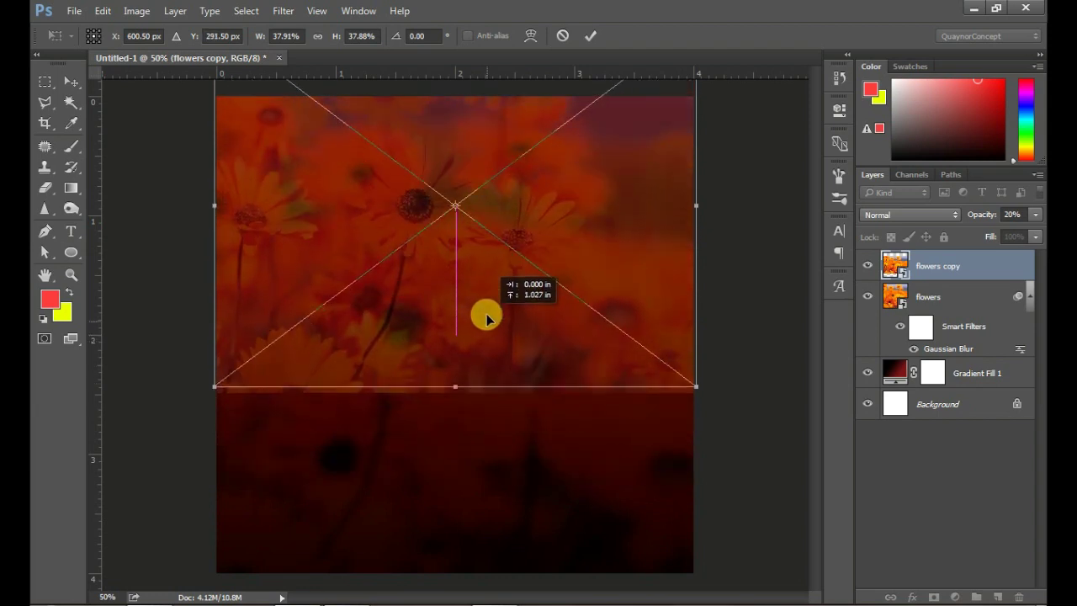
click(593, 35)
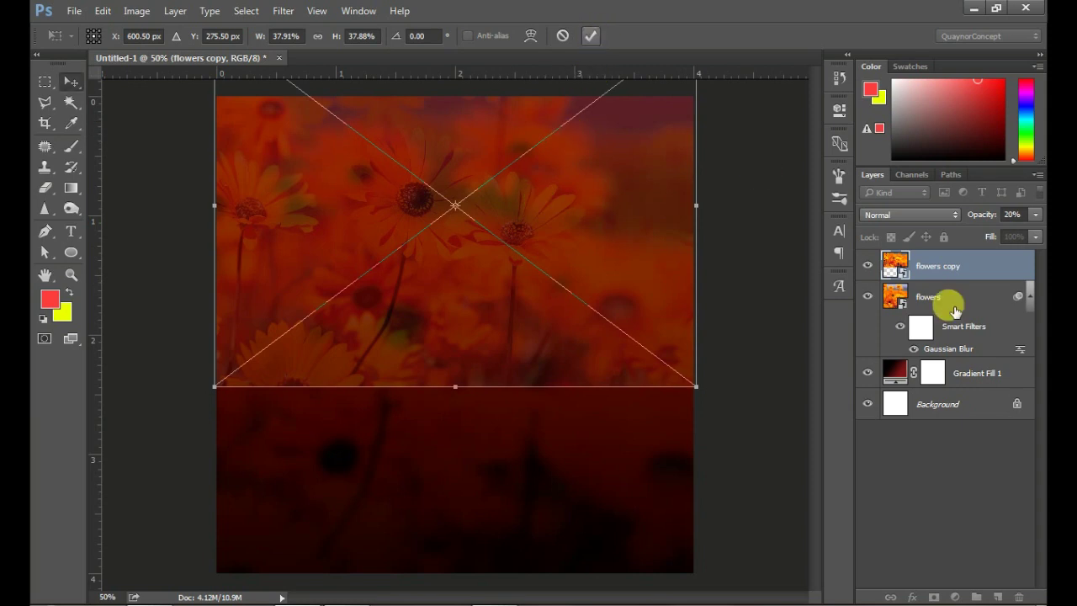
- Add a layer mask and paint black with a soft 544-pixel brush over the bottom and top-right
click(933, 596)
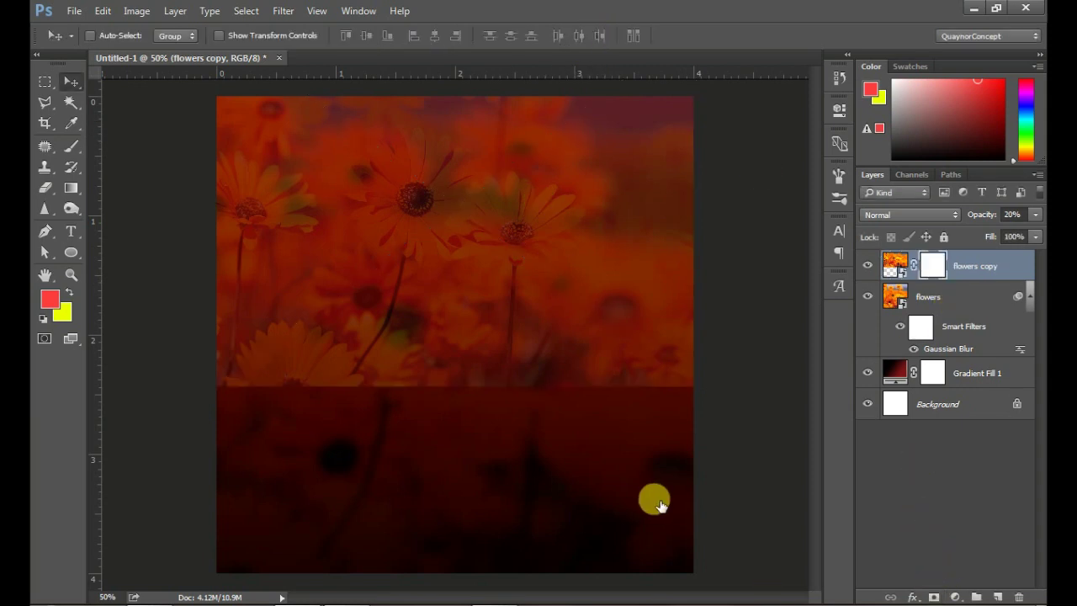
key(d)
key(b)
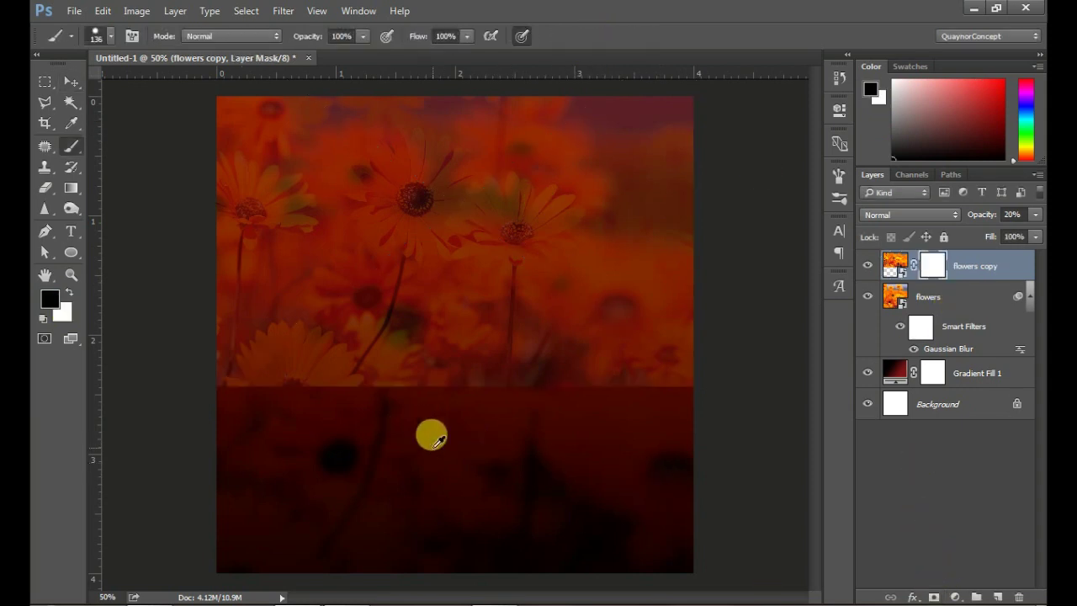
right_click(488, 404)
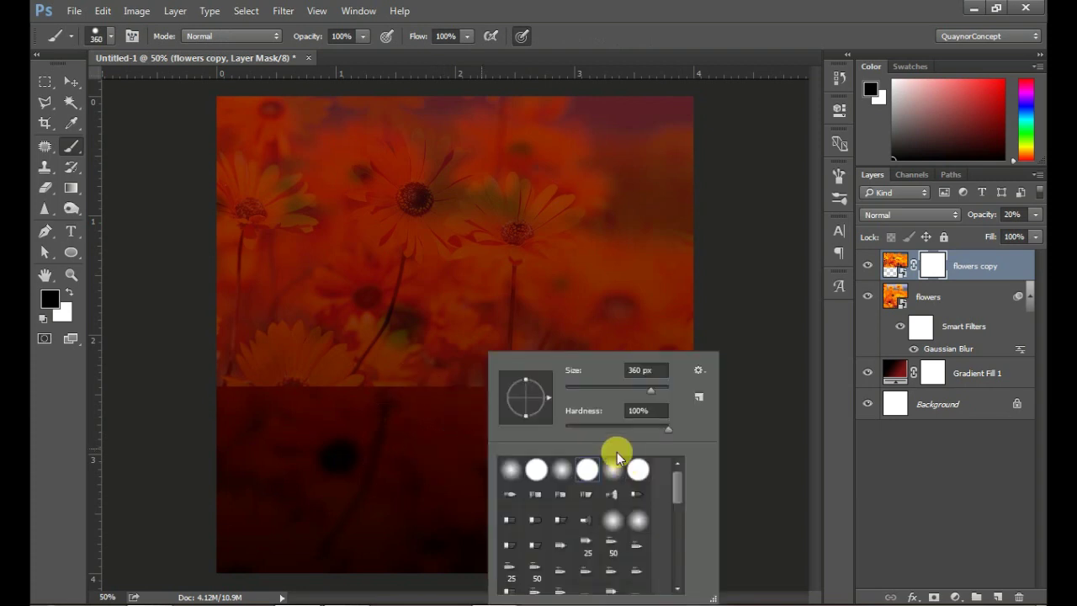
key(Return)
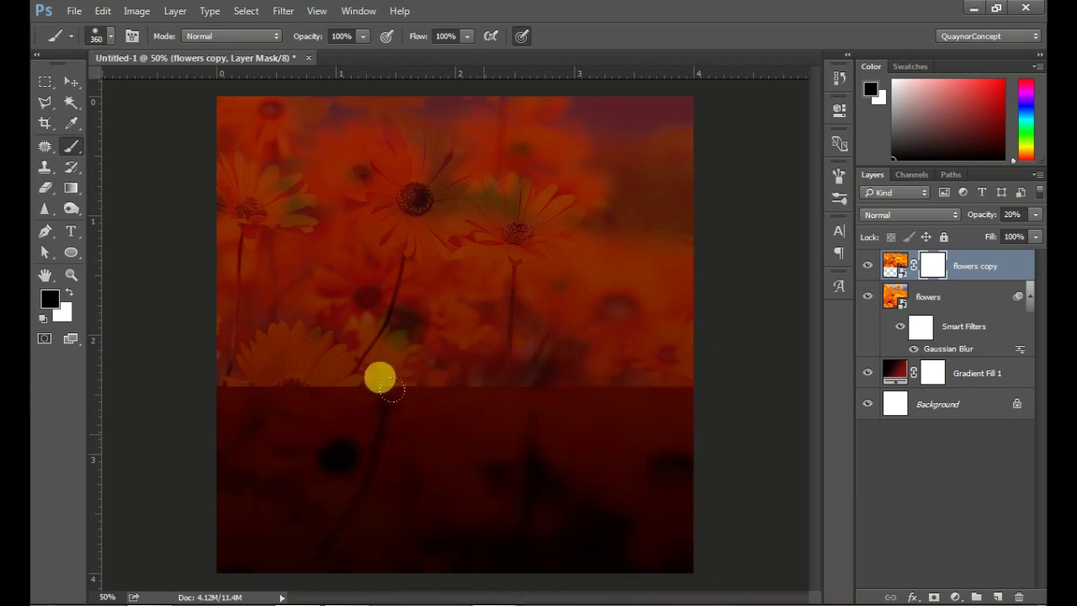
mouse_move(177, 345)
mouse_down()
mouse_move(663, 343)
mouse_move(512, 370)
mouse_up()
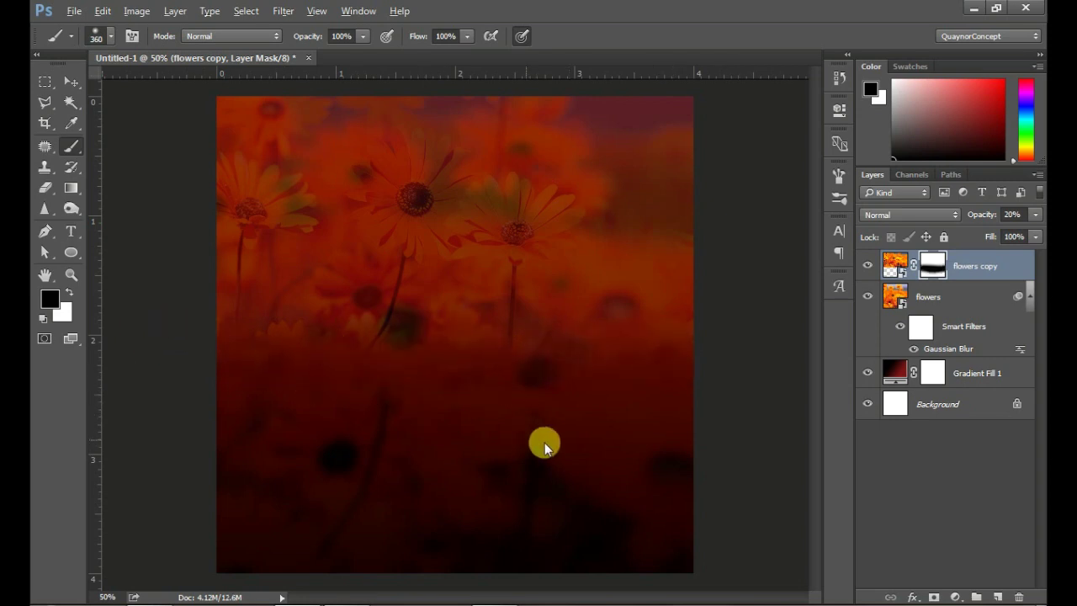
drag(545, 444, 562, 445)
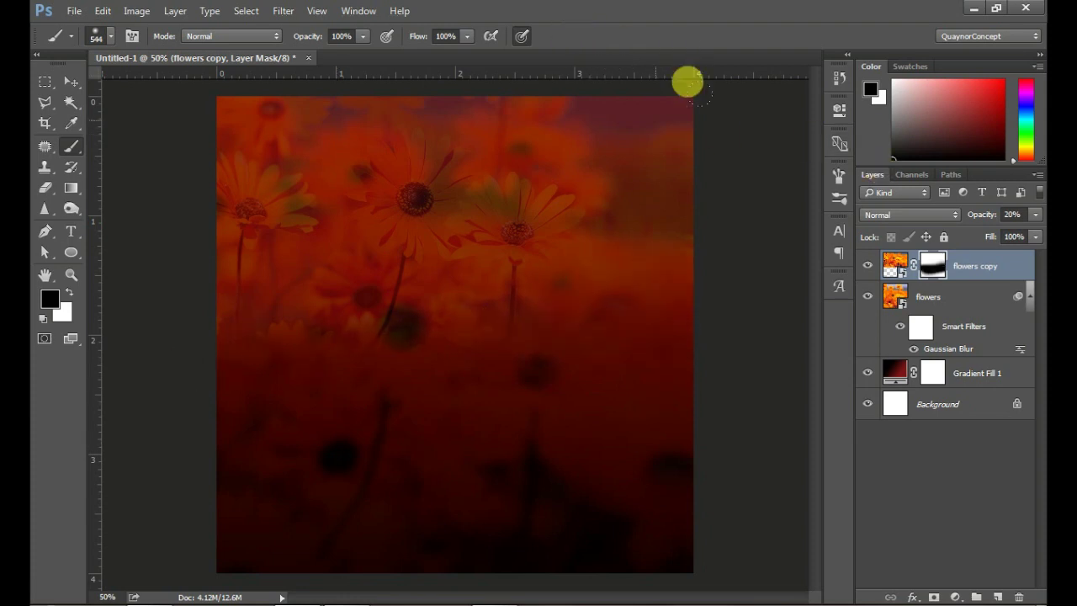
drag(687, 81, 644, 211)
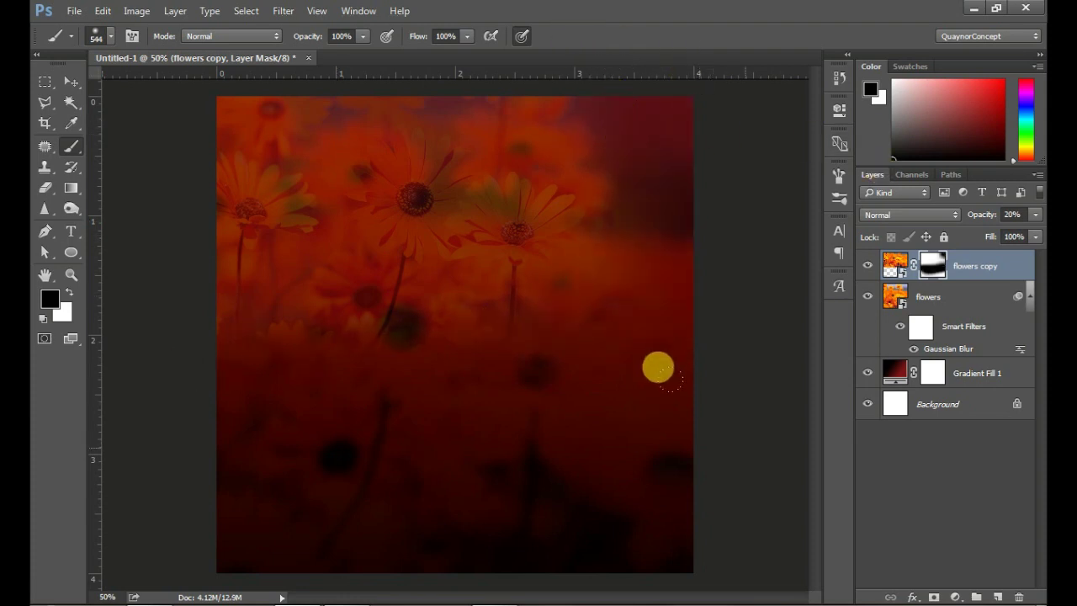
- Enlarge the flowers copy mask to about 112%, adjust its position, then move the layer higher
key(v)
key(ctrl+t)
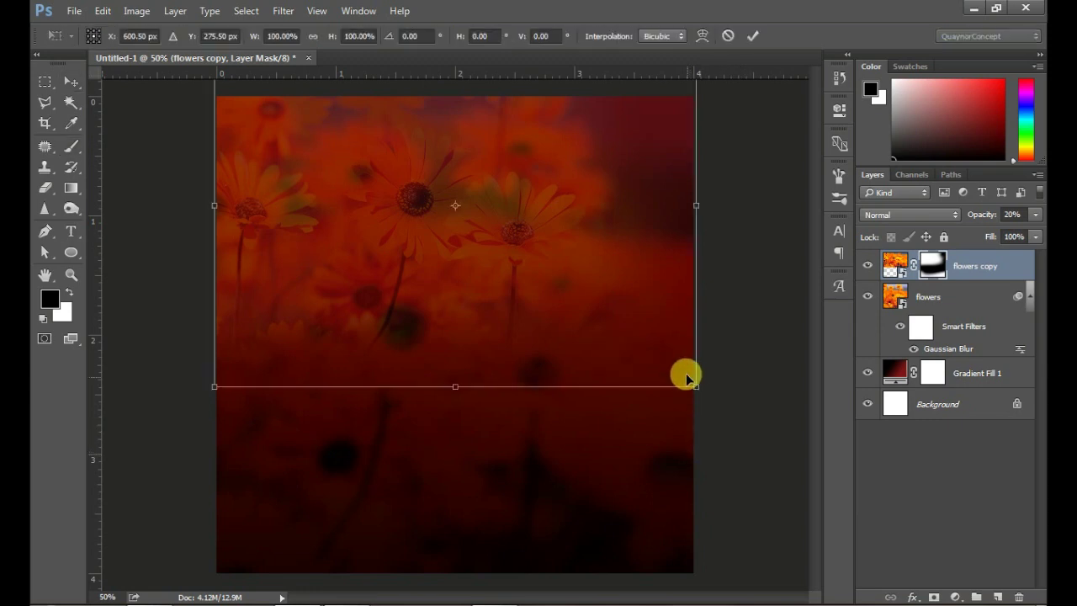
drag(696, 382, 746, 394)
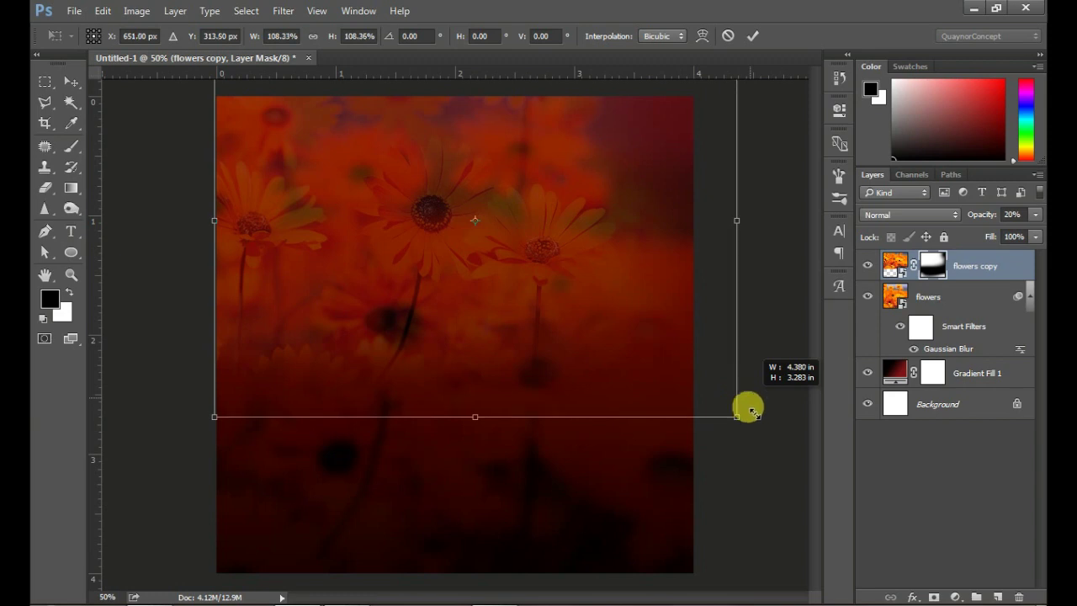
drag(746, 393, 754, 420)
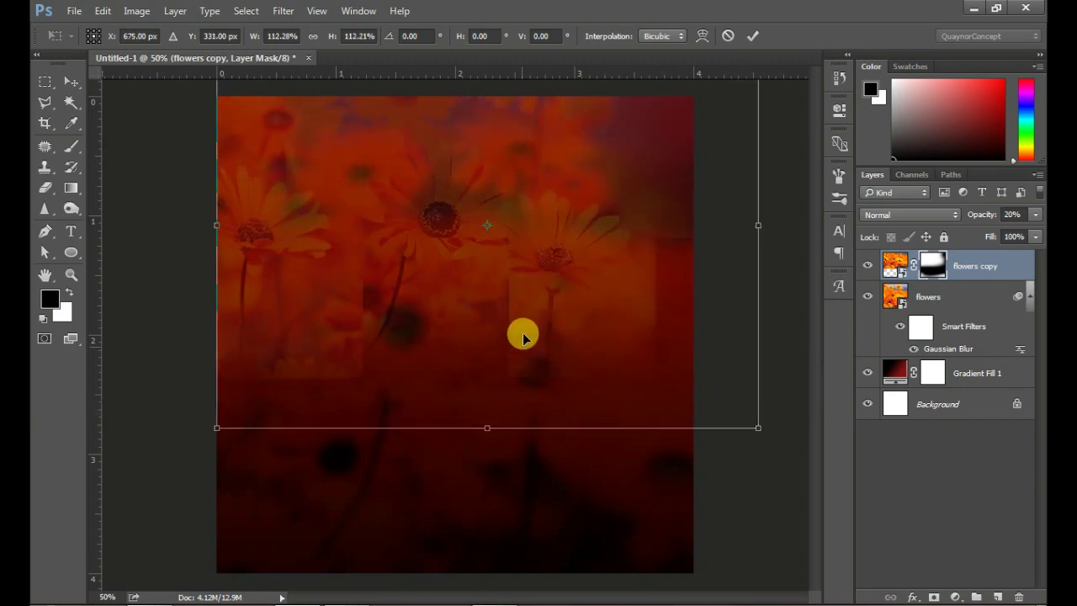
mouse_move(520, 333)
mouse_down()
mouse_move(524, 323)
mouse_move(521, 333)
mouse_up()
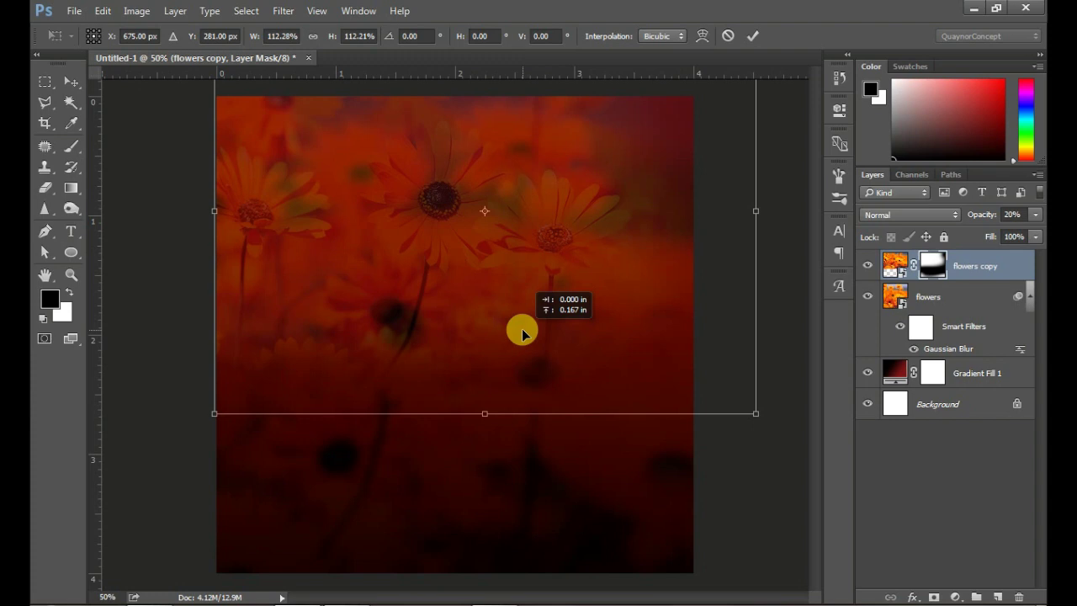
click(752, 36)
drag(527, 283, 524, 294)
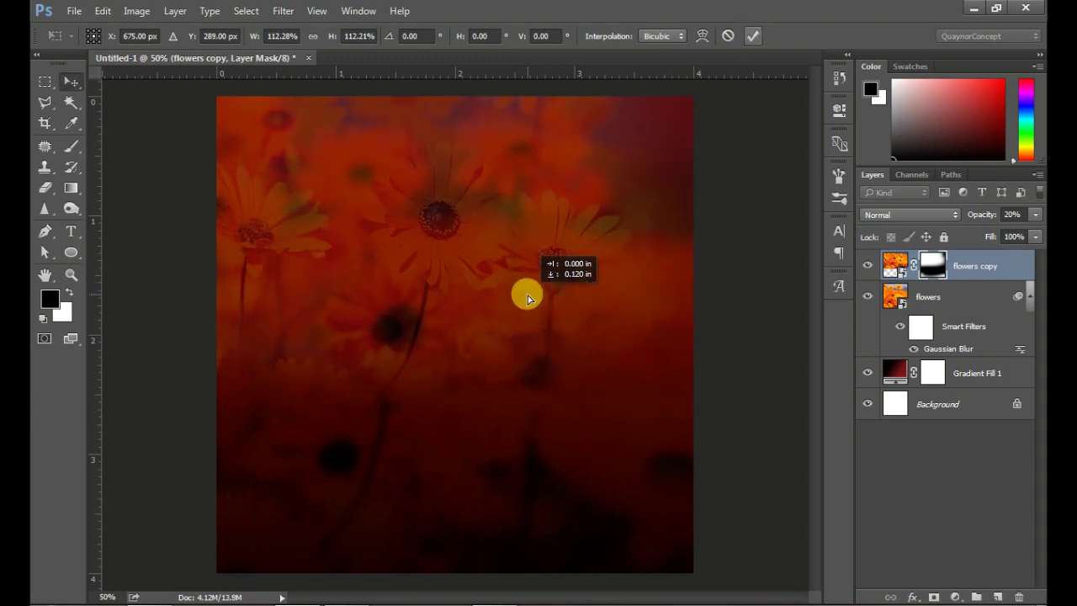
key(Return)
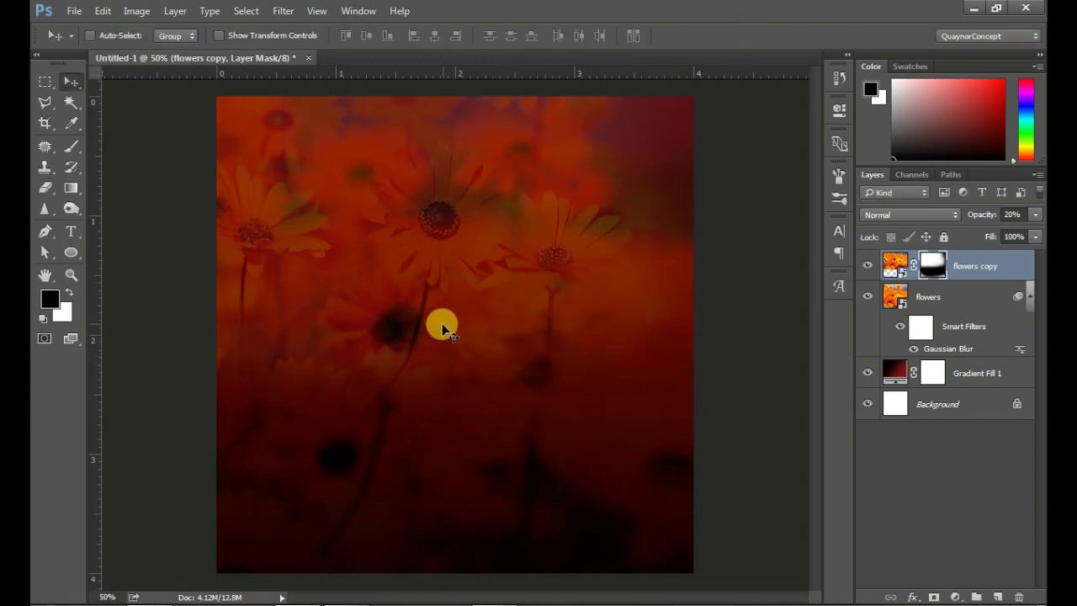
drag(442, 328, 442, 292)
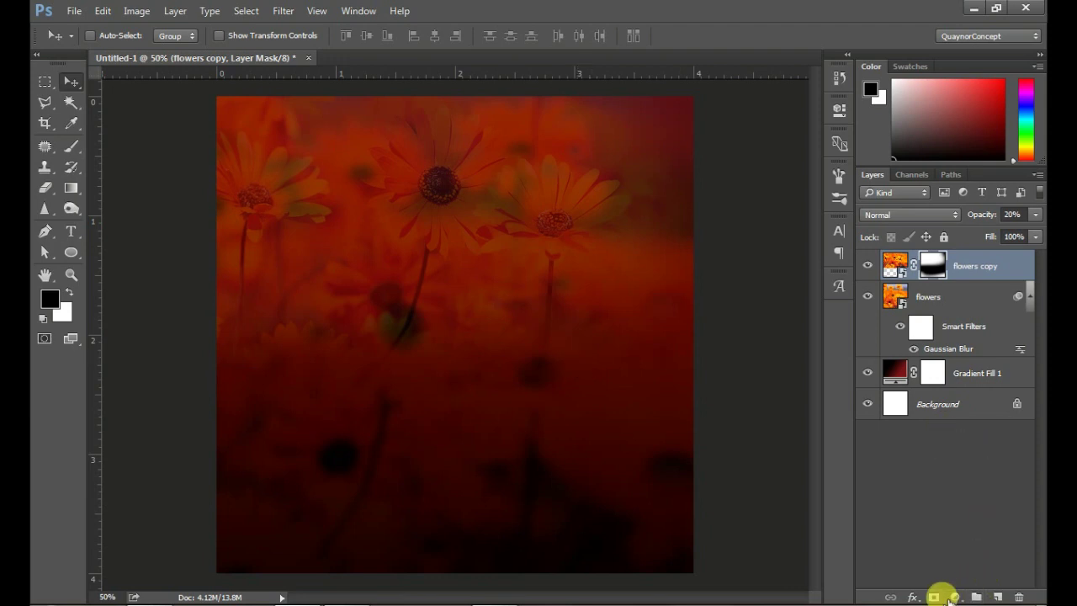
- Add a Color Lookup adjustment layer, trying 2Strip.look before settling on 3Strip.look
click(954, 598)
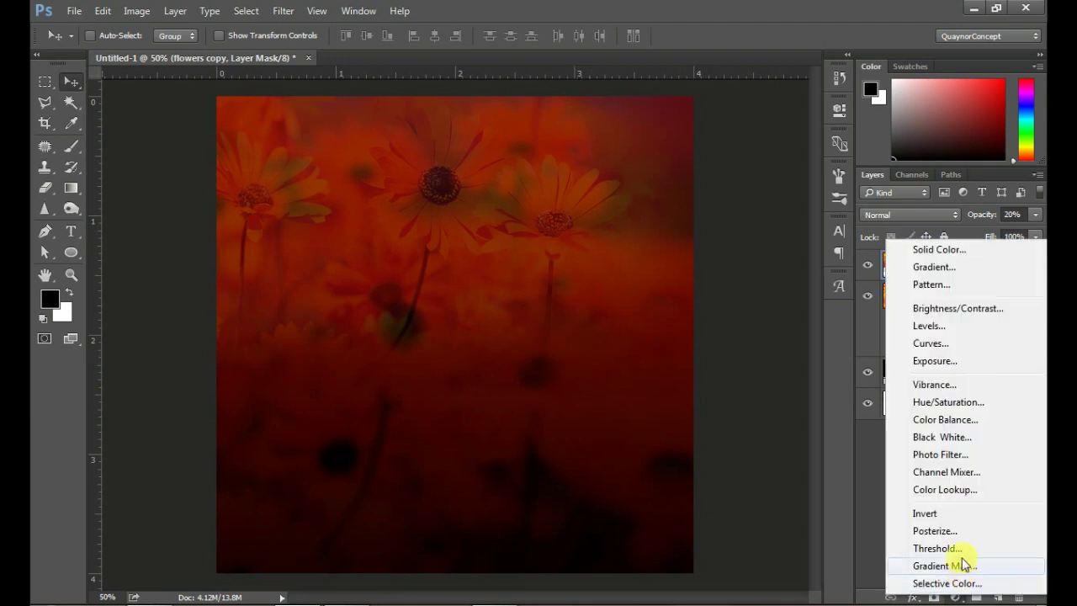
click(925, 489)
click(698, 148)
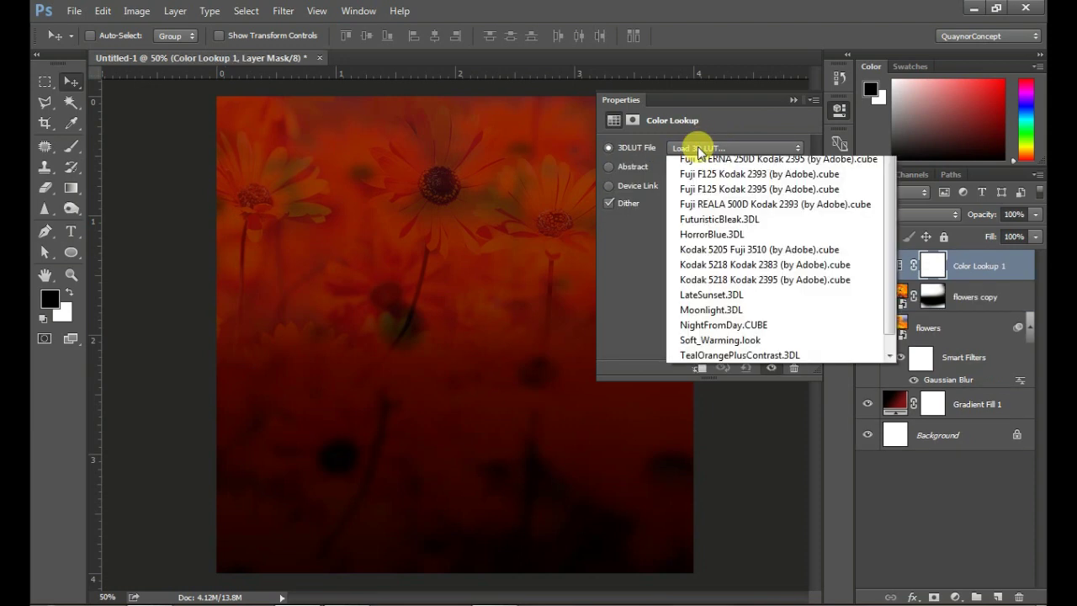
click(700, 210)
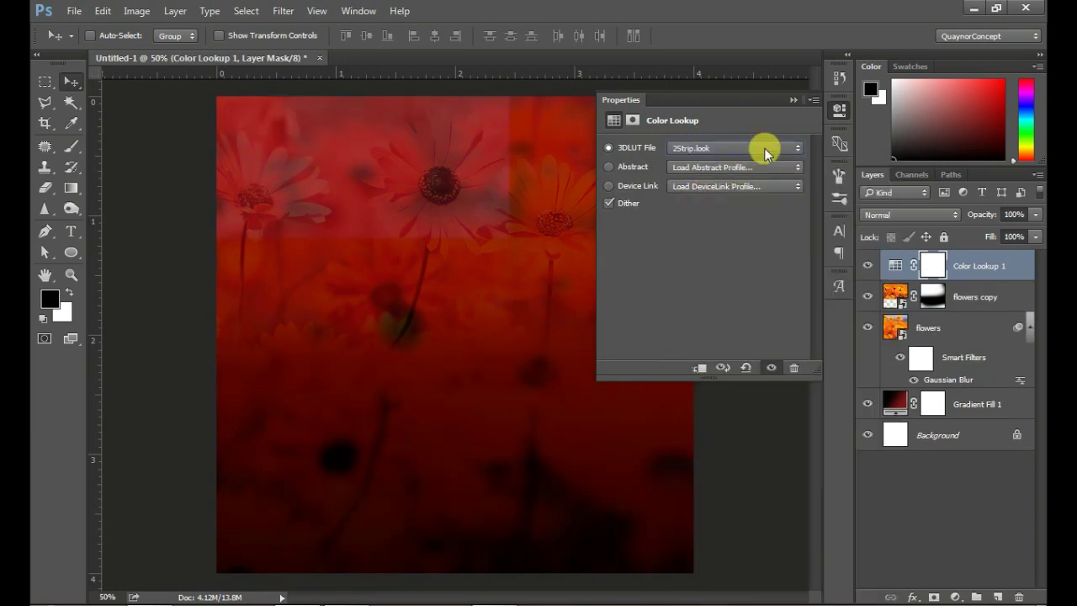
click(721, 150)
click(700, 211)
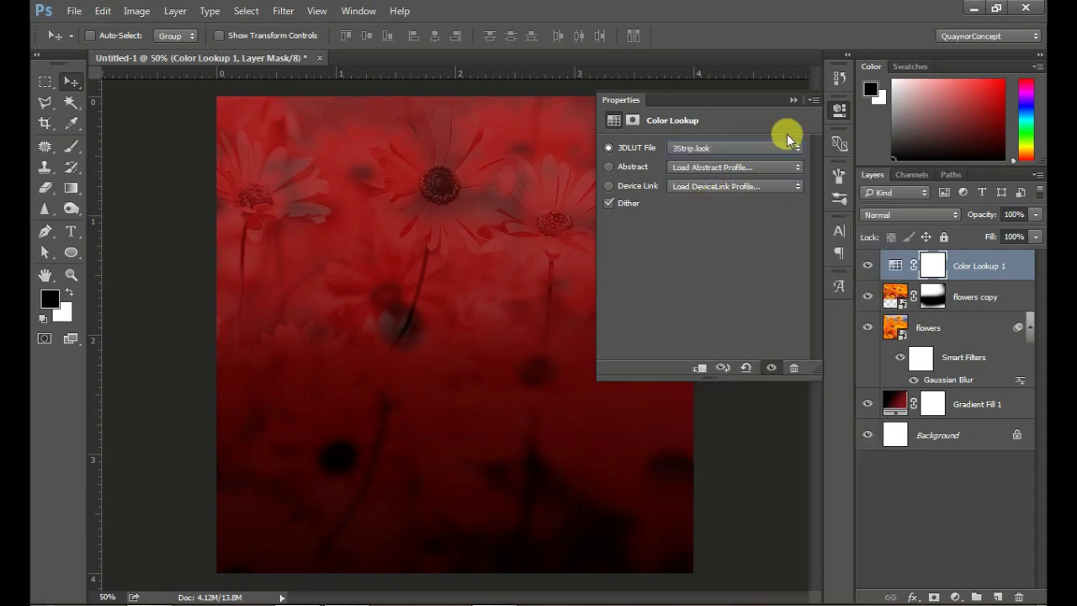
click(837, 112)
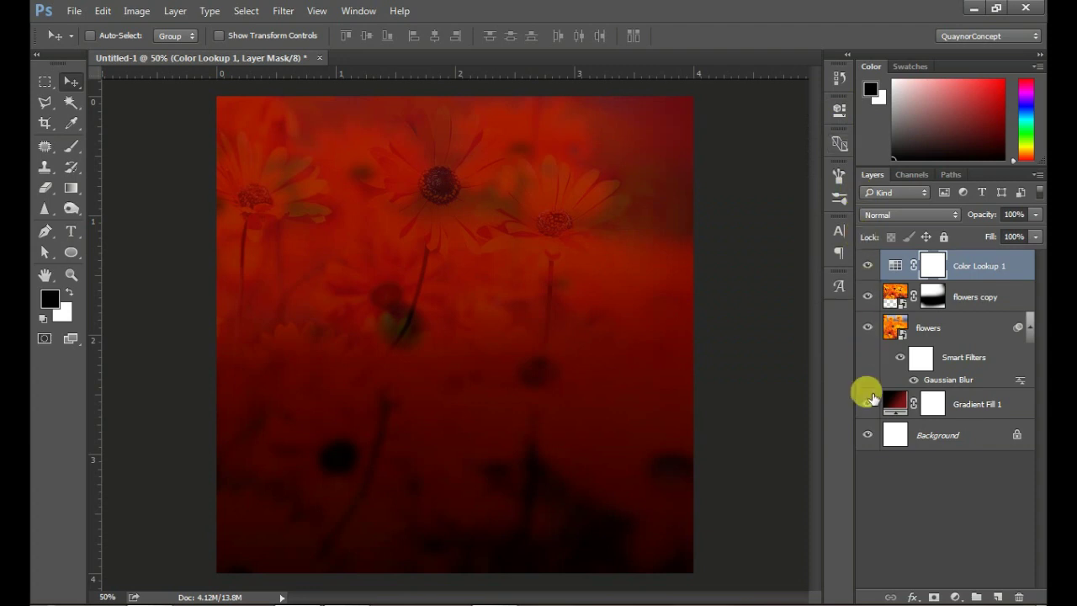
- Reposition the Gradient Fill 1 gradient on the canvas and set its scale to 126%
double_click(898, 405)
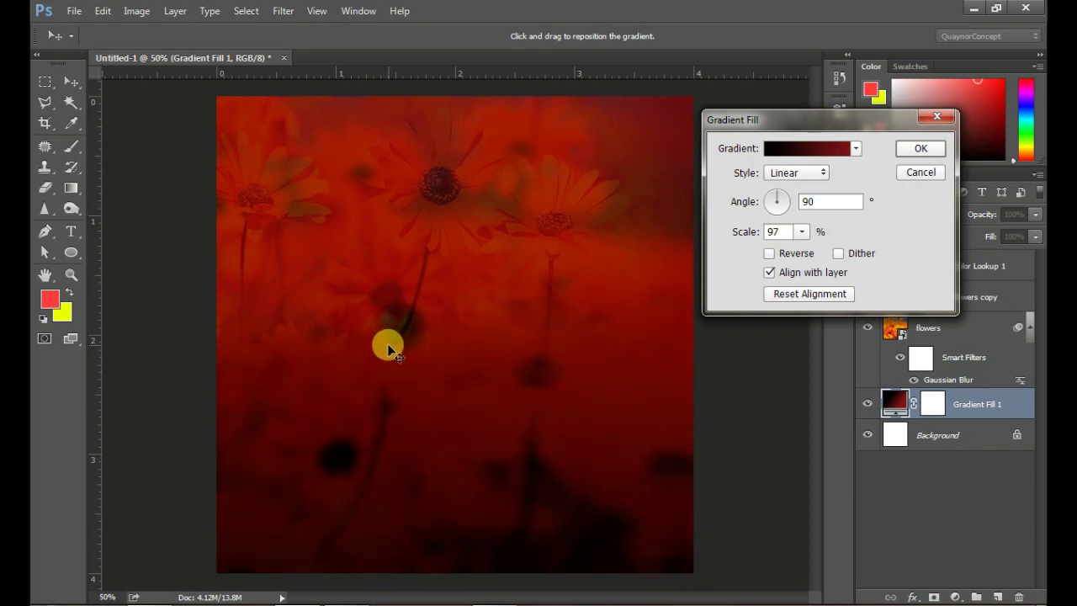
drag(389, 344, 607, 318)
click(920, 149)
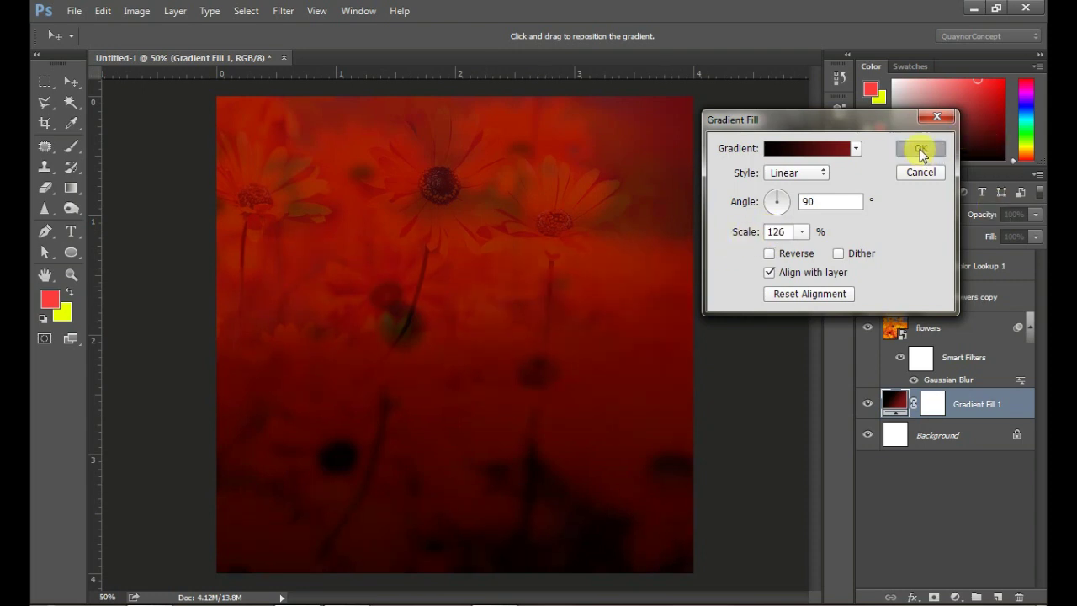
click(972, 265)
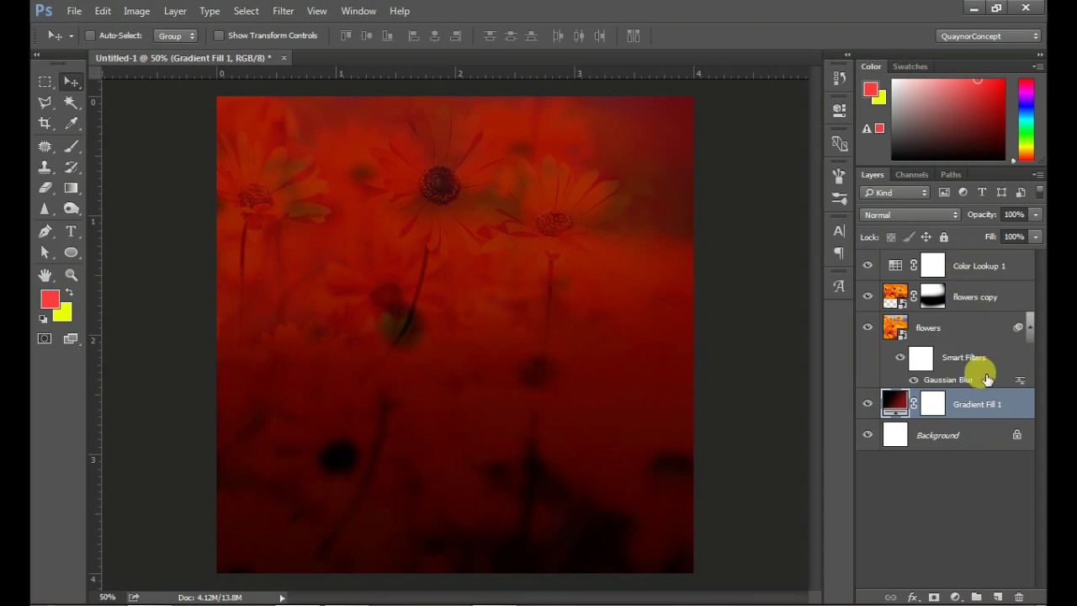
- Delete the white Background layer and group Color Lookup 1 through Gradient Fill 1 as 'Background'
click(1016, 436)
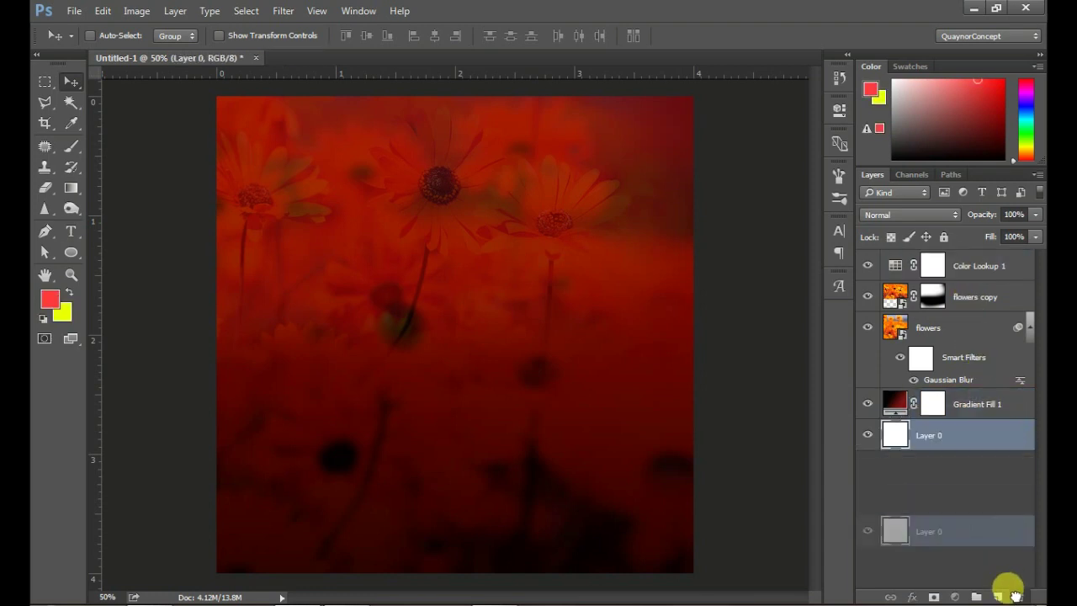
drag(987, 435, 1019, 596)
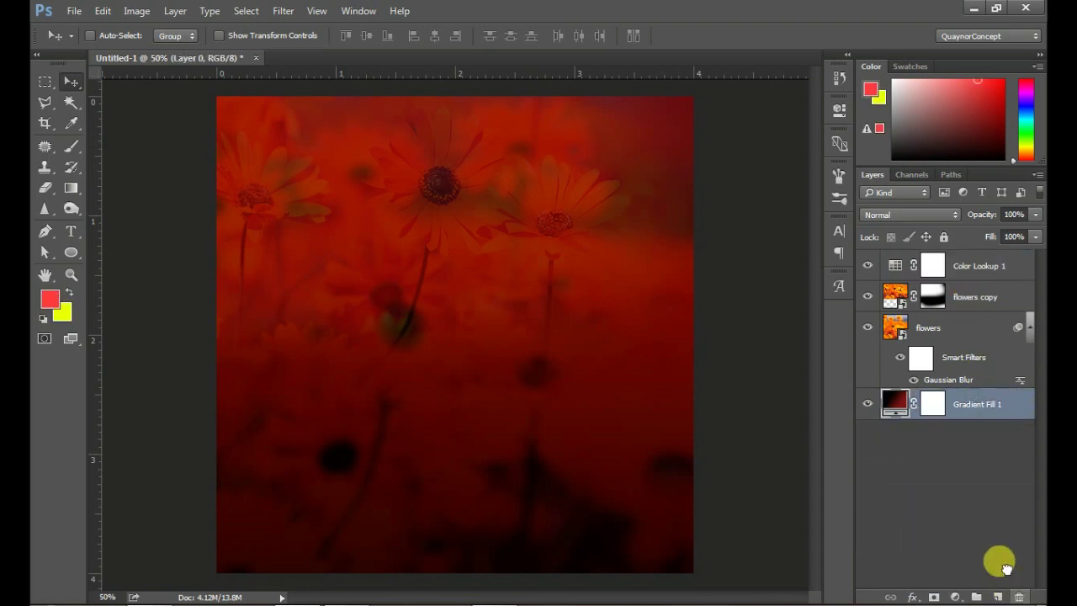
click(964, 257)
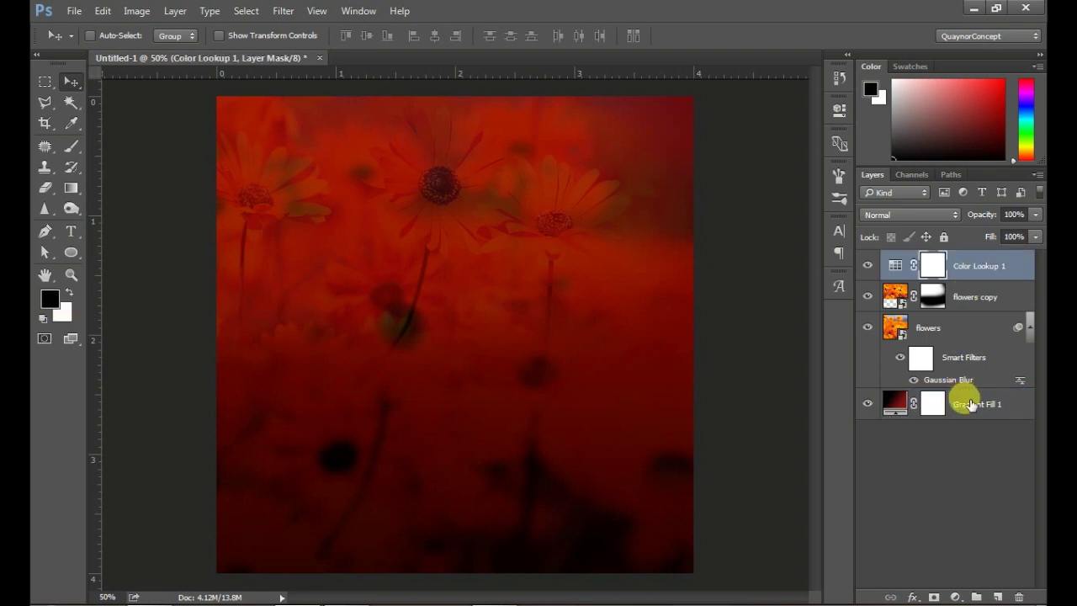
shift+click(969, 405)
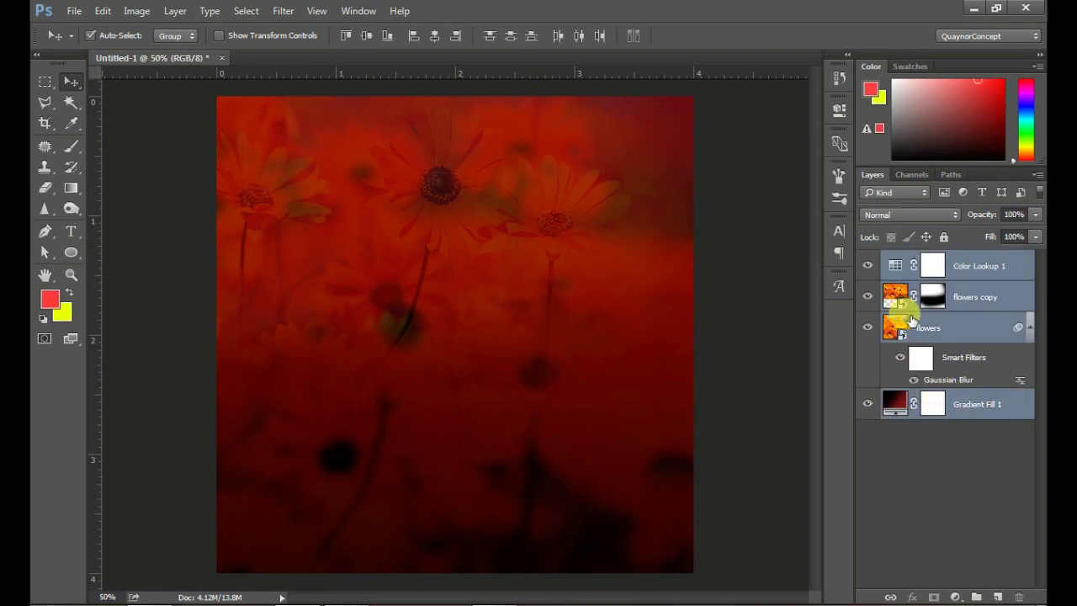
click(975, 596)
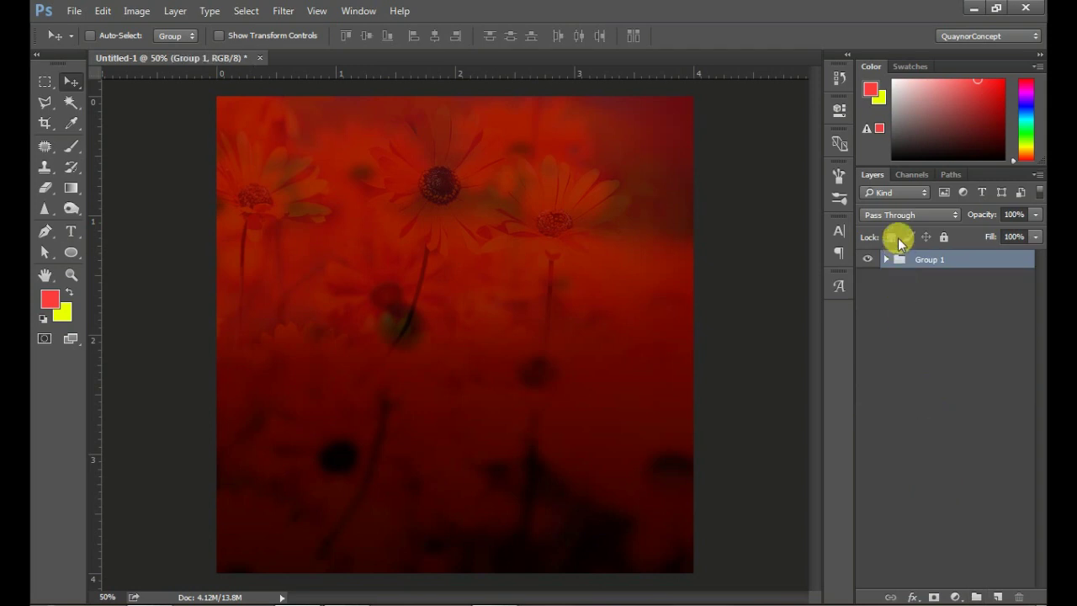
double_click(928, 260)
text(BACKG)
text(UND)
text(ckground)
click(923, 261)
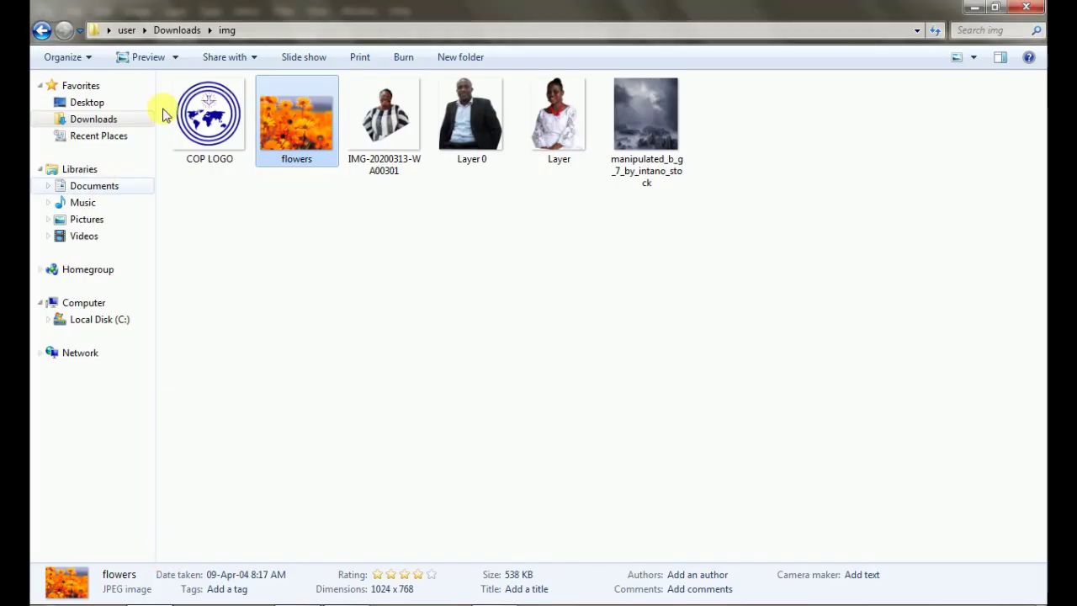
- Place the COP LOGO image from Explorer onto the poster and commit it
mouse_move(209, 113)
mouse_down()
mouse_move(271, 437)
mouse_move(391, 282)
mouse_up()
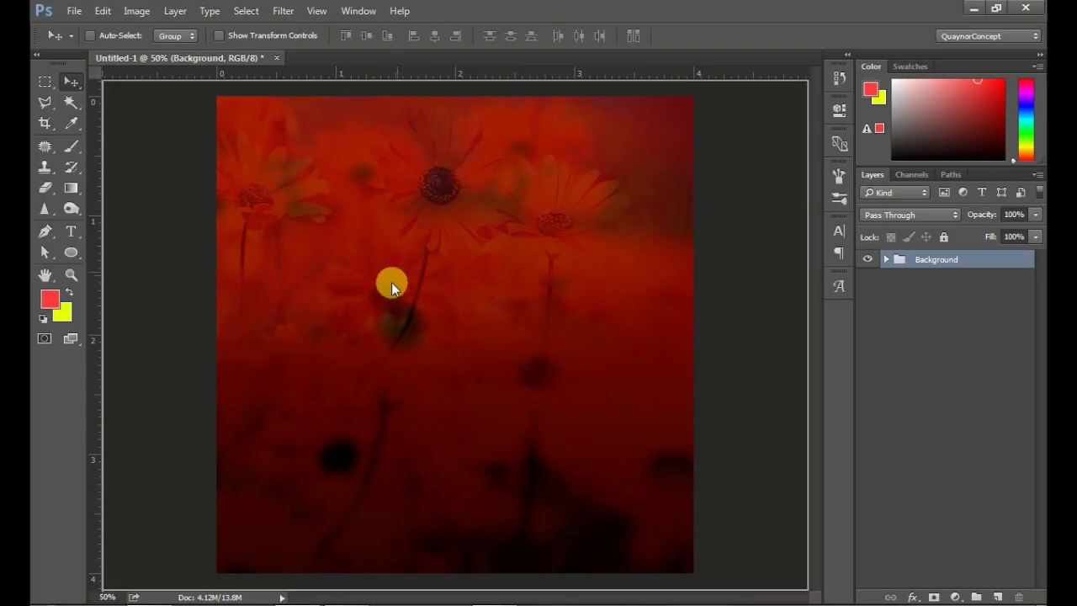
drag(391, 281, 429, 320)
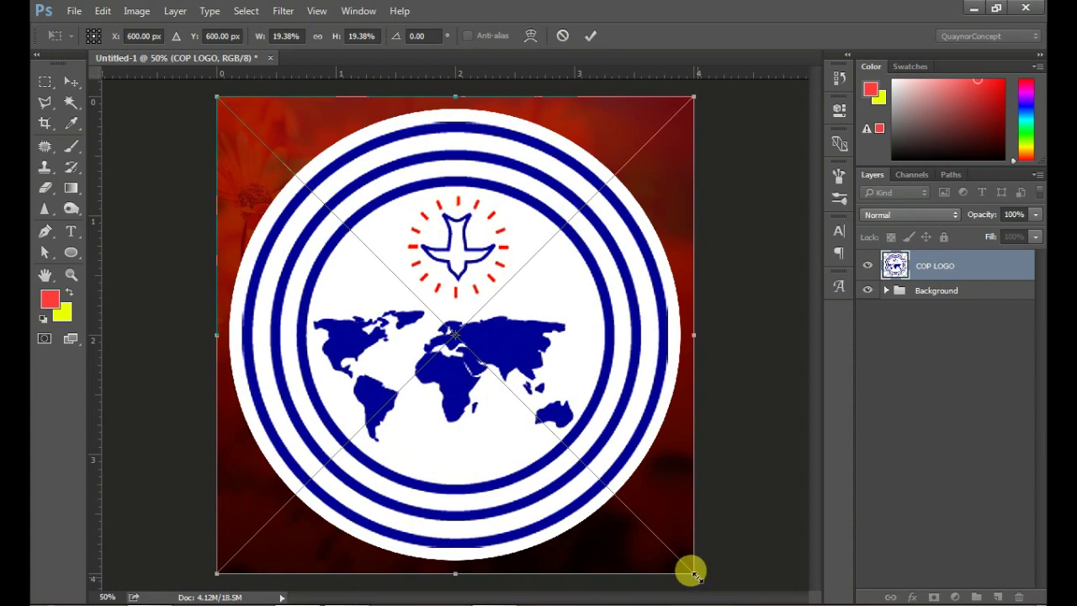
mouse_move(691, 574)
mouse_down()
mouse_move(556, 410)
mouse_move(504, 384)
mouse_move(480, 344)
mouse_up()
click(590, 36)
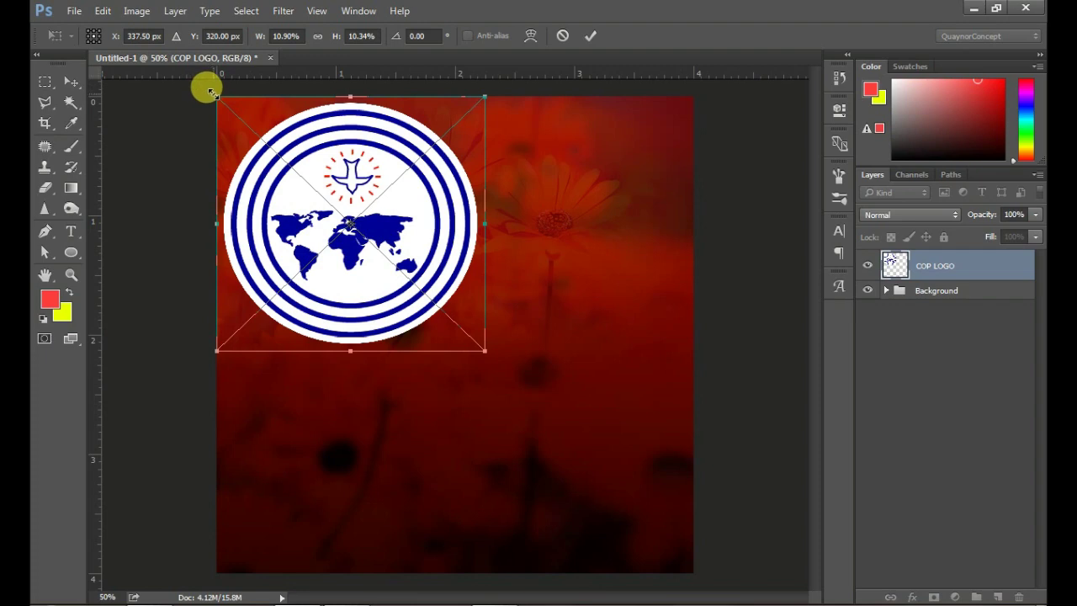
- Shrink the logo to a small badge and centre it near the top edge
drag(210, 92, 419, 295)
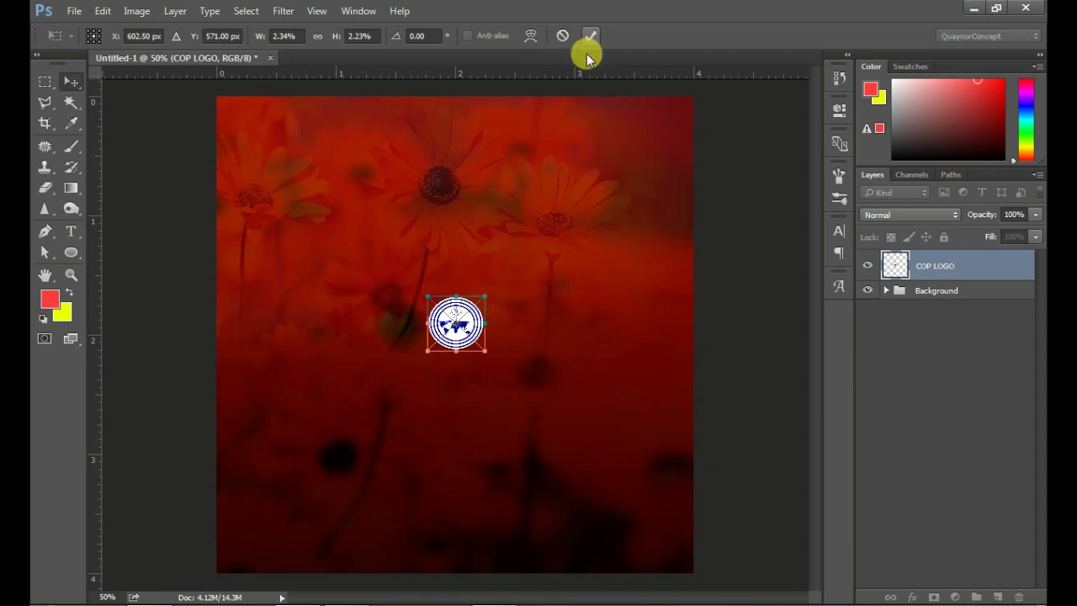
key(Return)
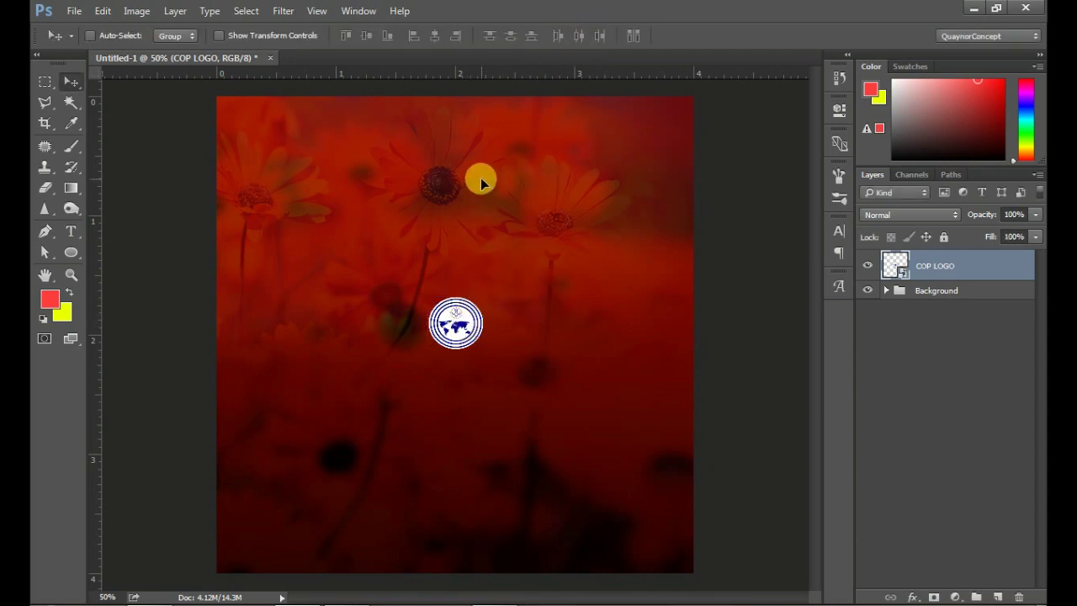
drag(480, 180, 463, 139)
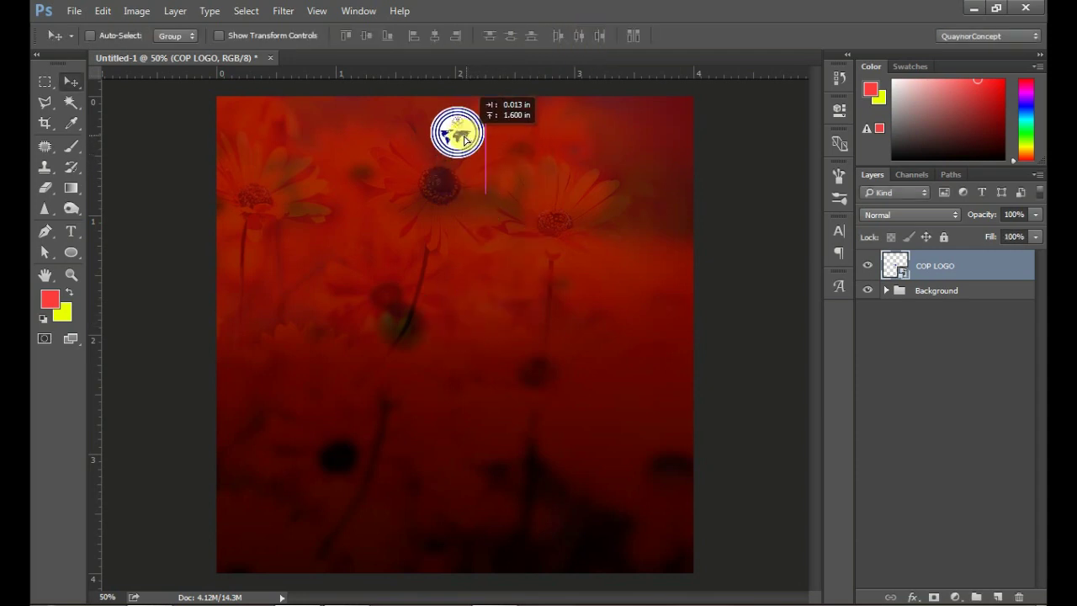
drag(465, 135, 456, 141)
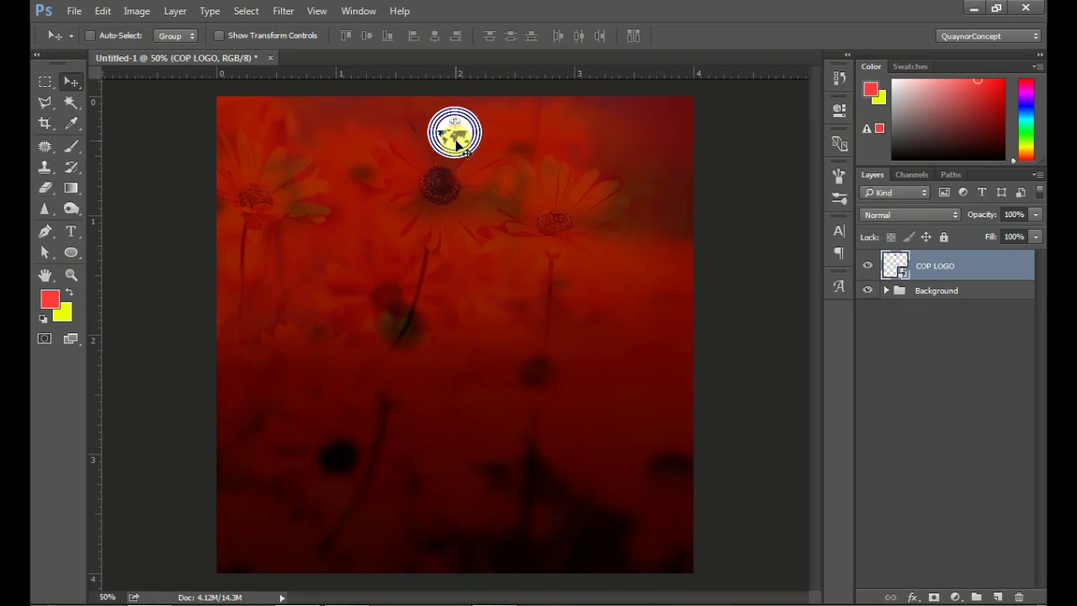
- Type the title 'A-LANG WORSHIP CENTRE / ENGLISH ASSEMBLY - YOUTH MINISTRY' below the logo
key(t)
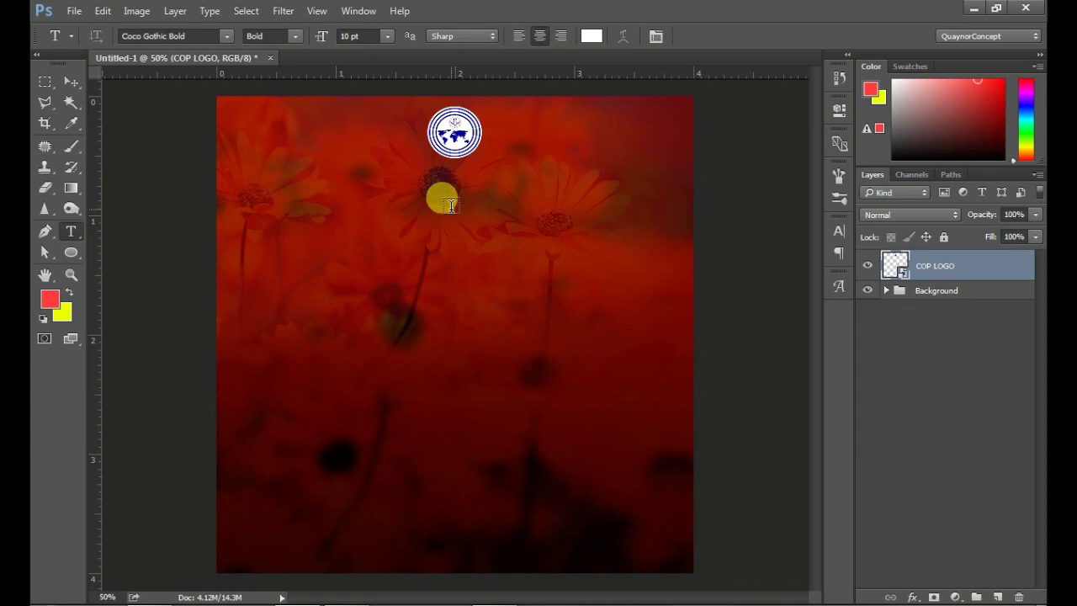
click(451, 206)
text(A-L)
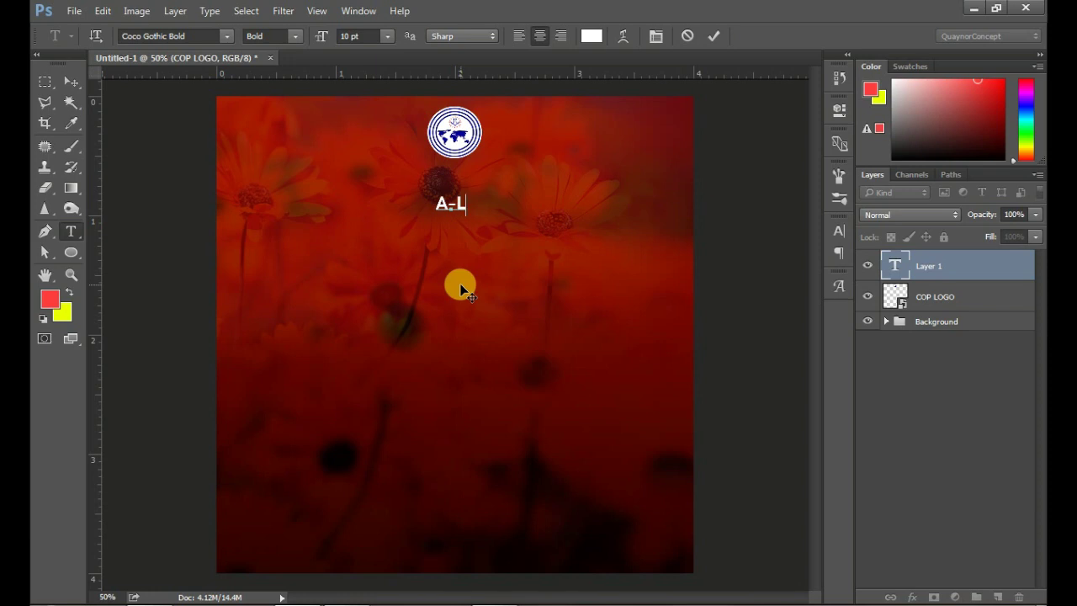
text(ANG)
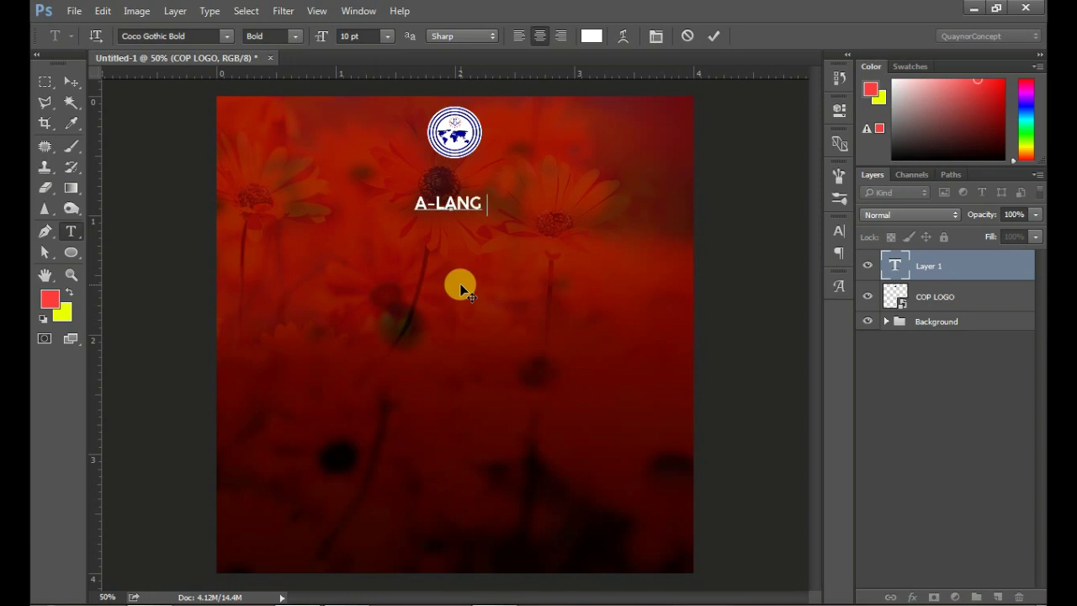
text( WORSHIP)
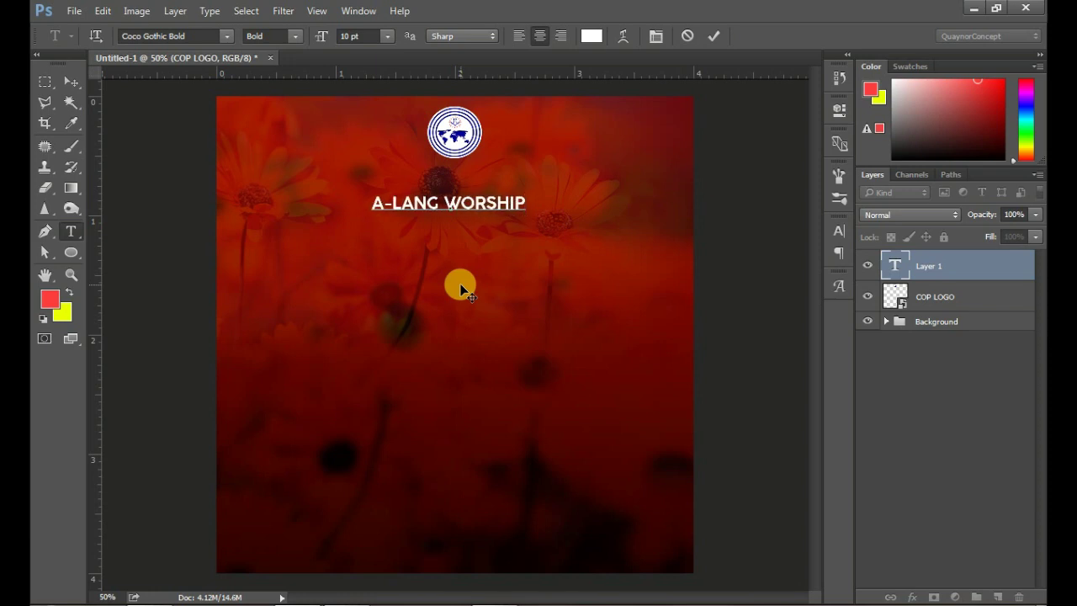
text( CENTRE)
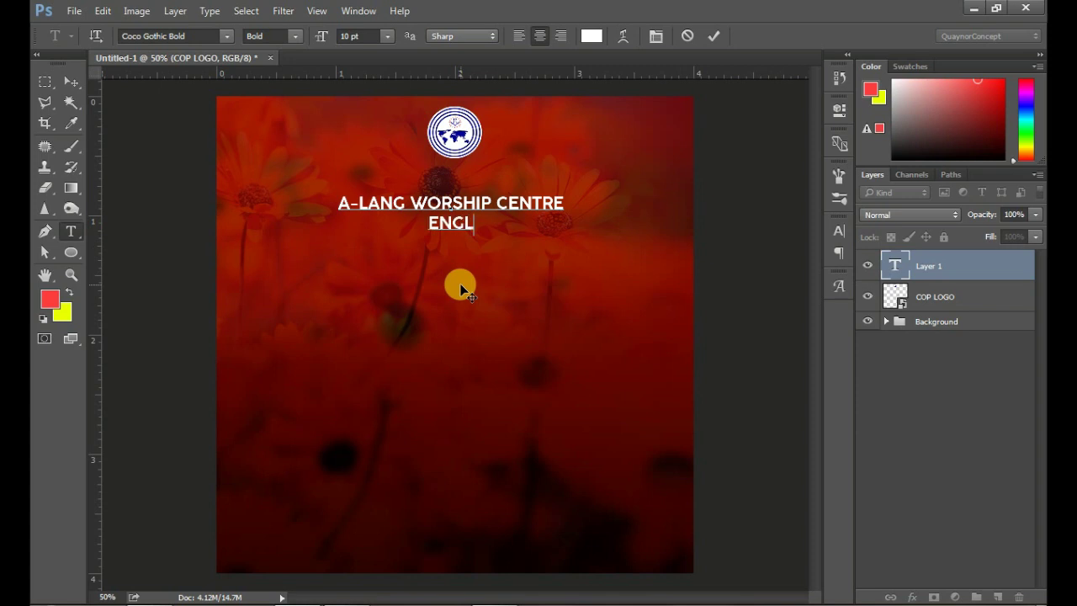
text(ISH ASS)
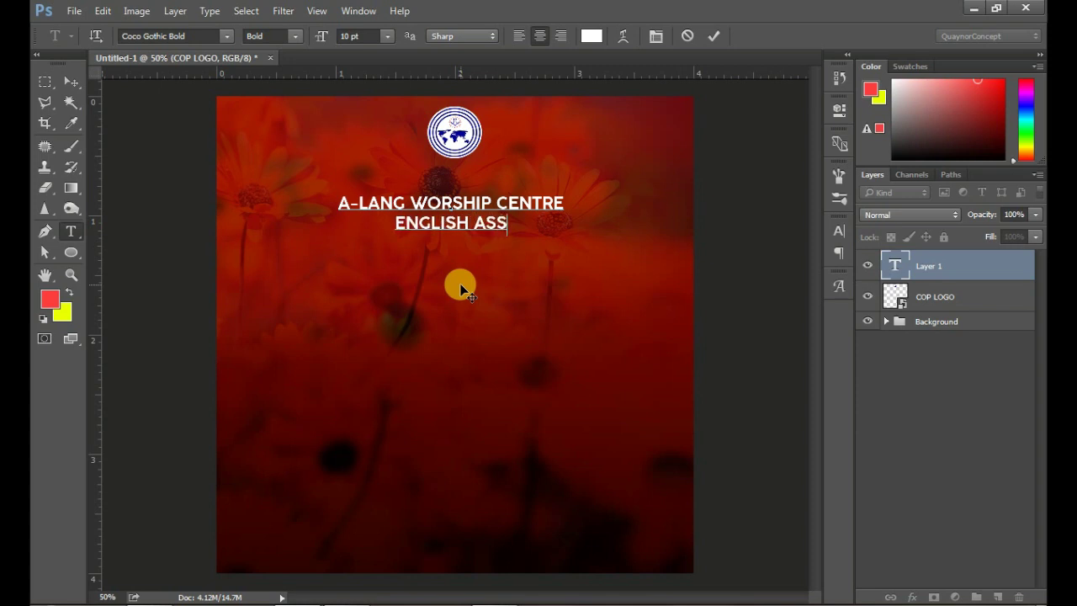
text(EN)
key(BackSpace)
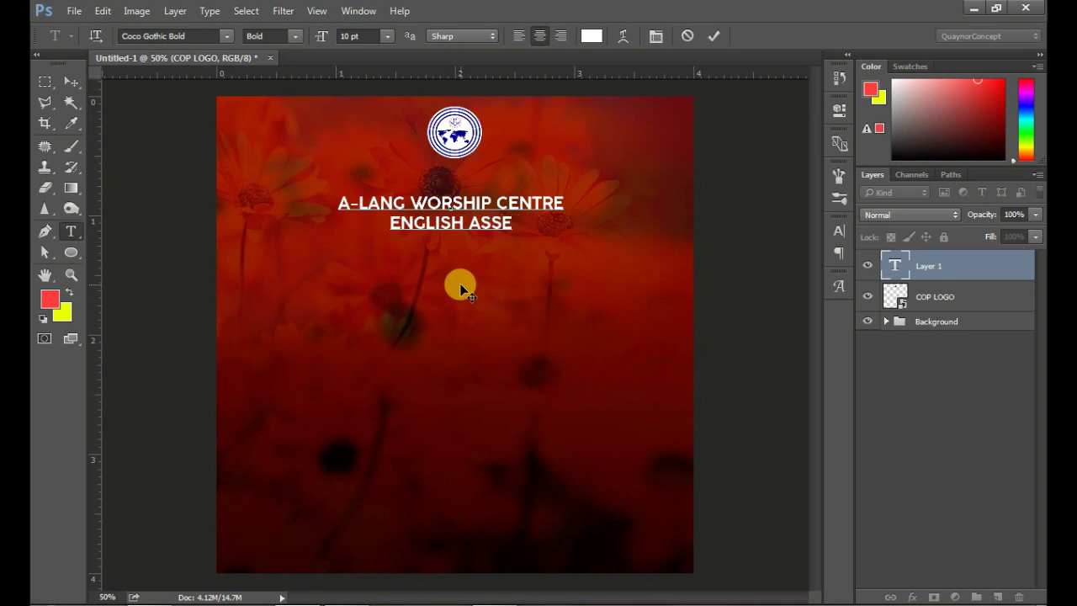
text(MBL)
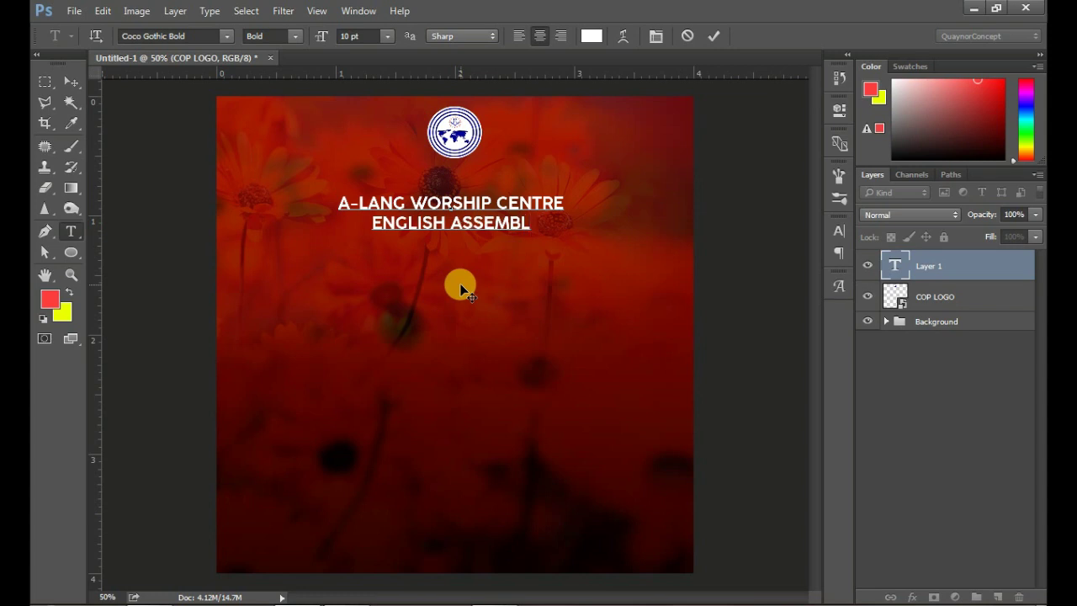
text(Y)
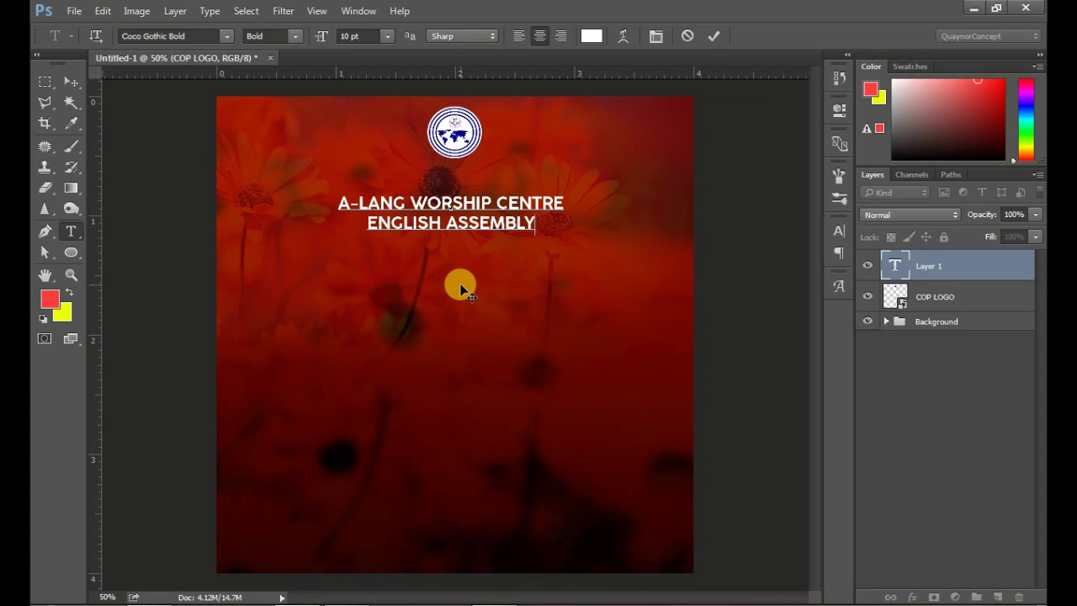
text( - YOUTH)
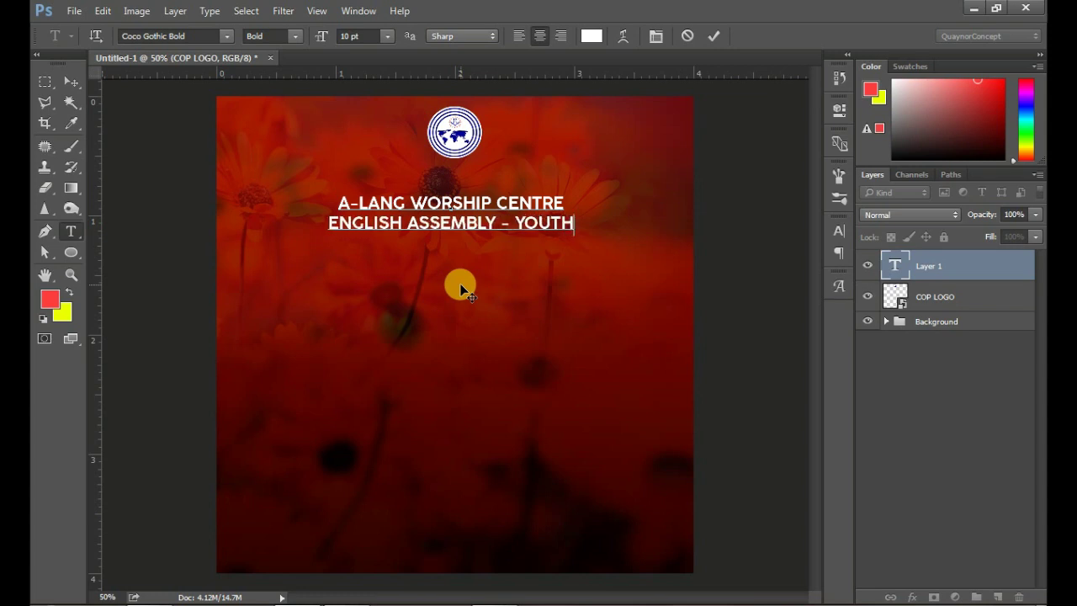
text( MINIST)
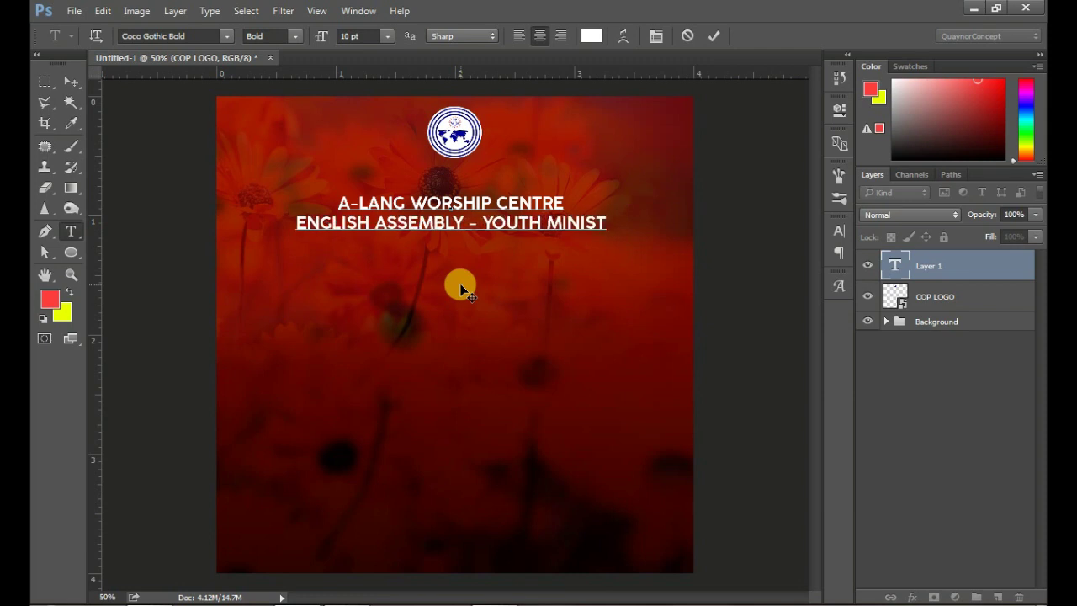
text(RY)
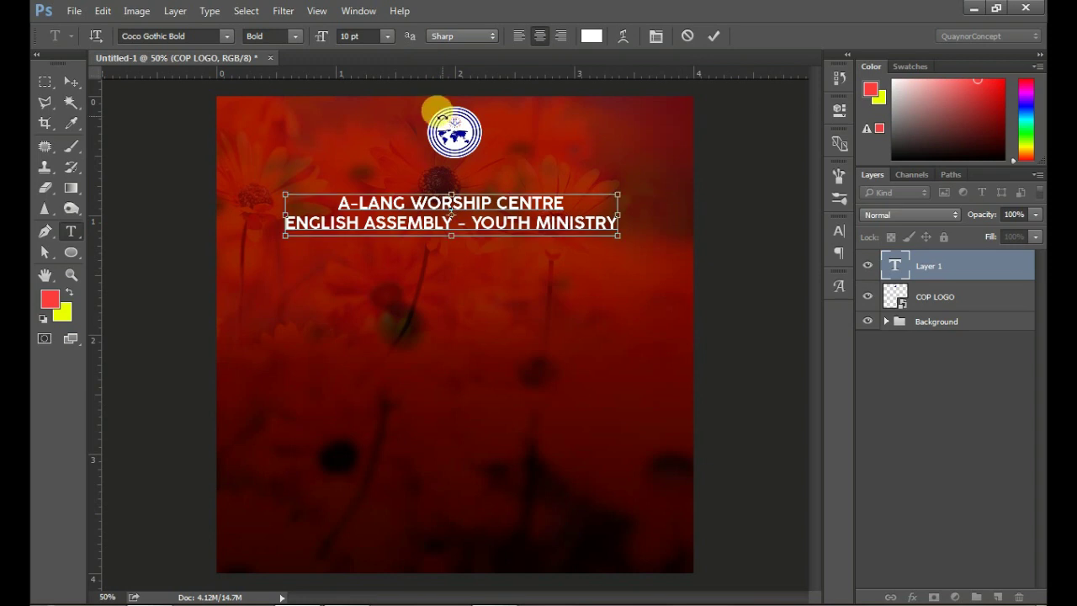
- Set the title's font size and keep Coco Gothic Bold, then commit the text
key(ctrl+a)
click(353, 36)
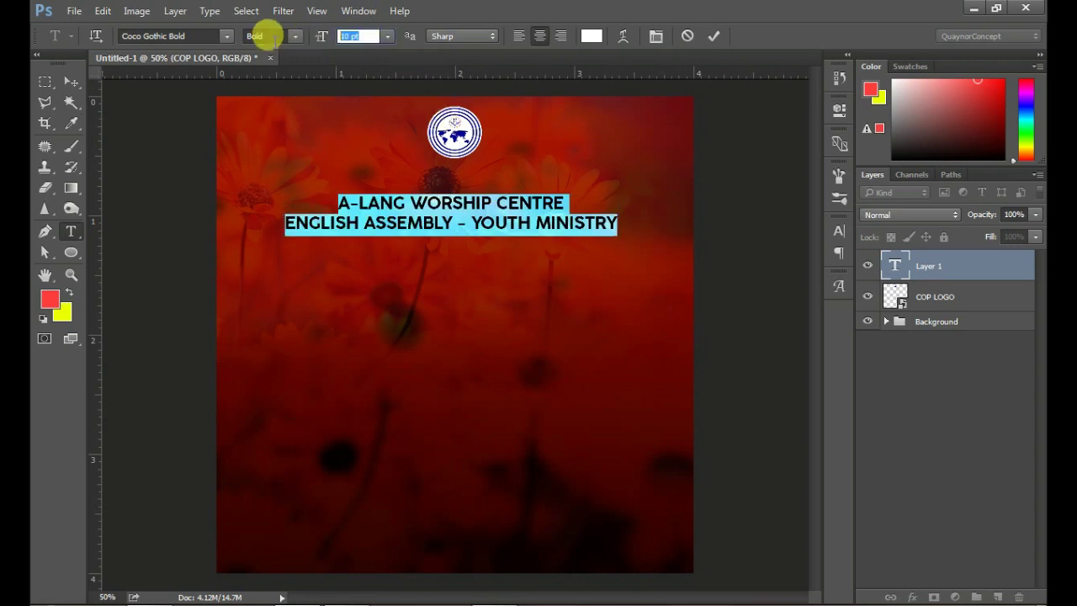
key(Return)
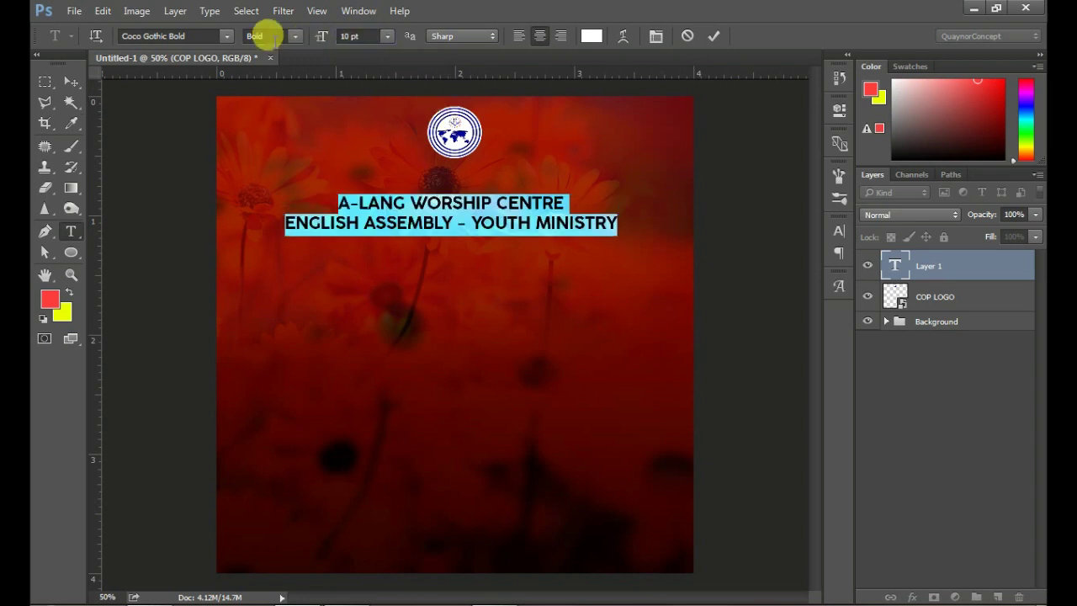
click(228, 35)
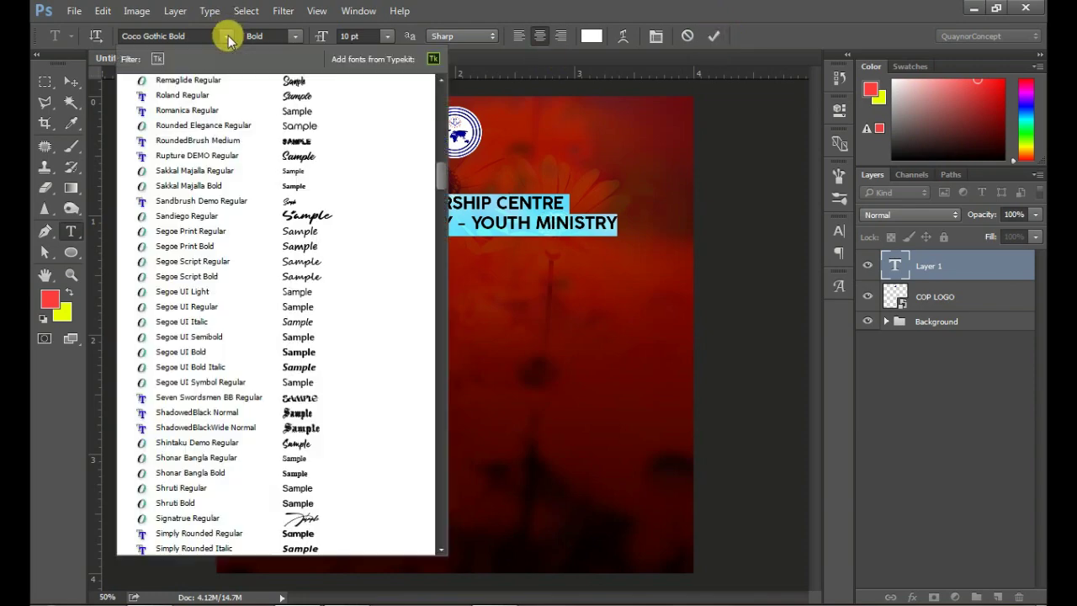
click(173, 36)
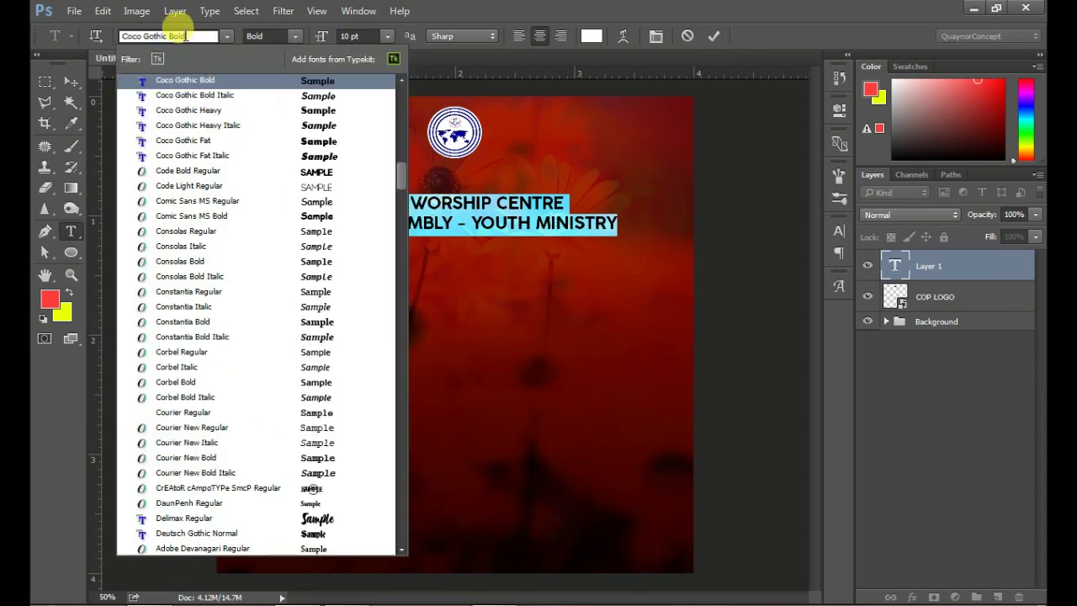
mouse_move(161, 36)
mouse_down()
mouse_move(202, 37)
mouse_move(109, 36)
mouse_up()
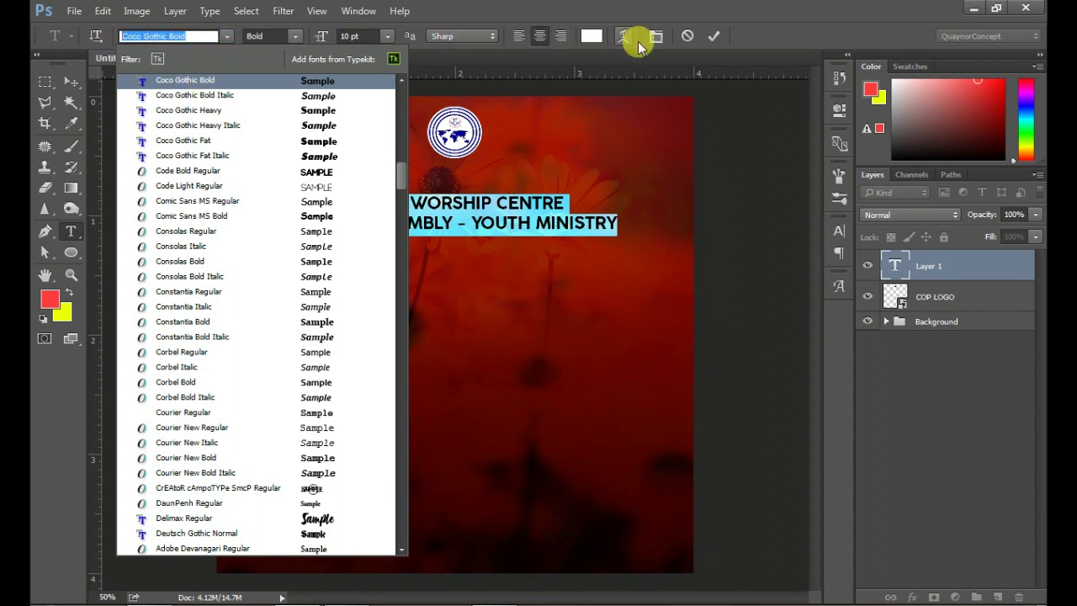
click(711, 41)
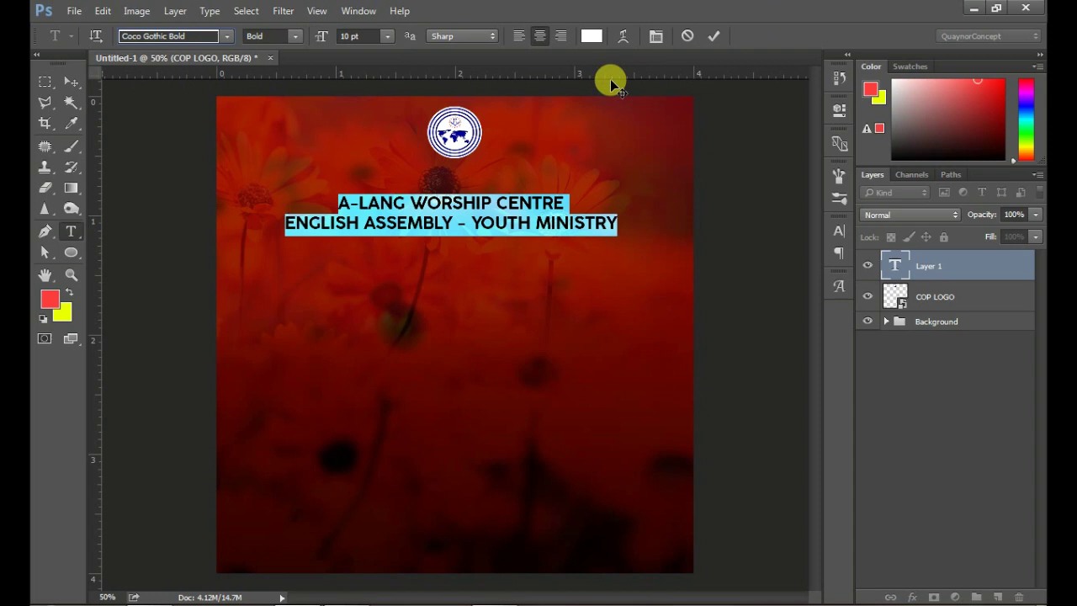
click(711, 36)
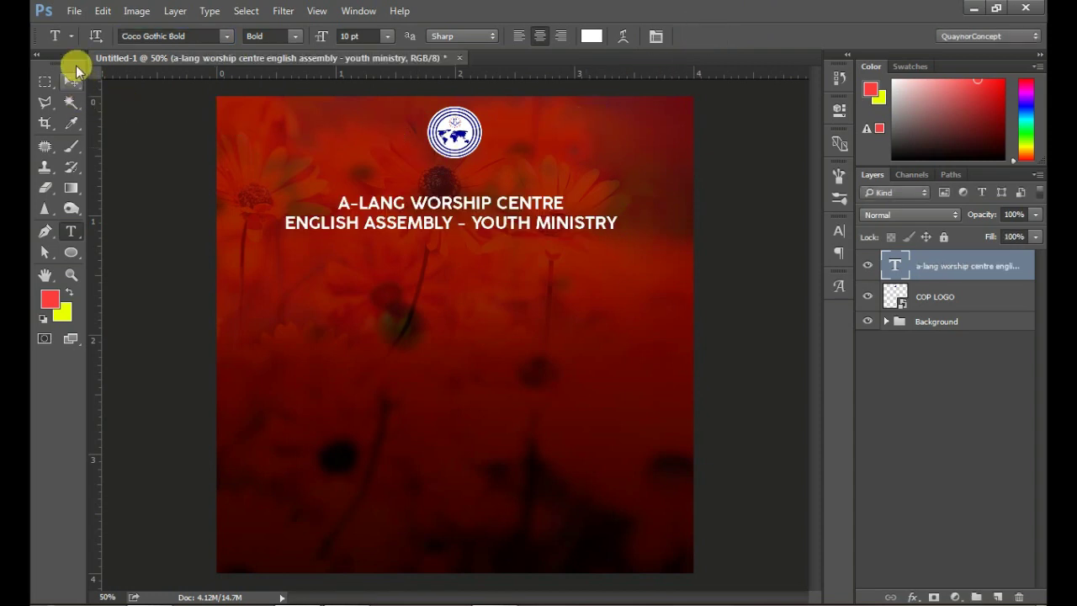
- Move the title up under the logo and nudge both logo and title upward
click(87, 83)
drag(512, 222, 512, 196)
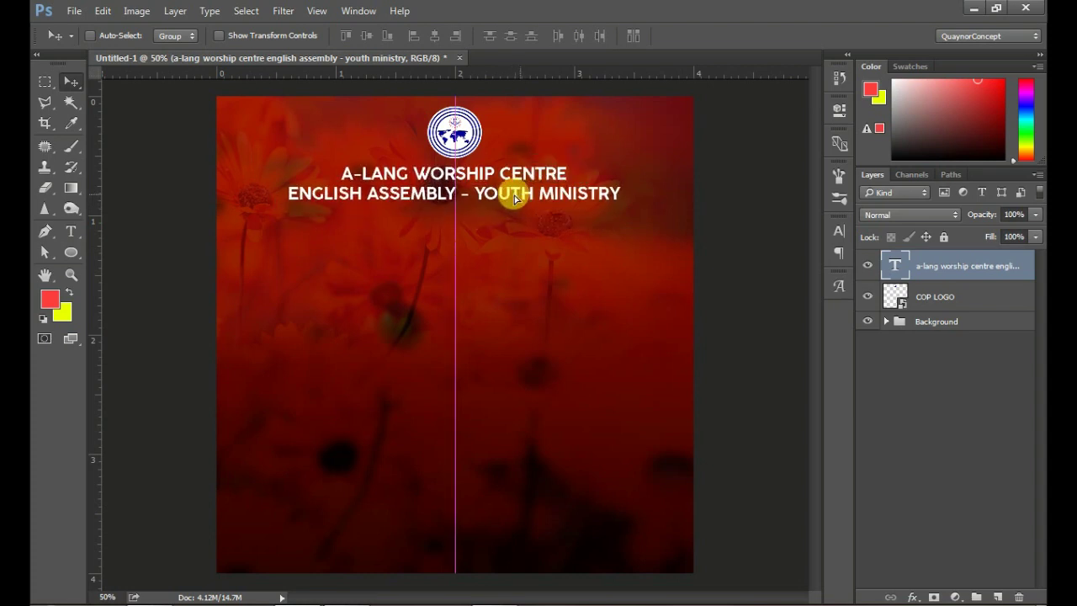
click(925, 296)
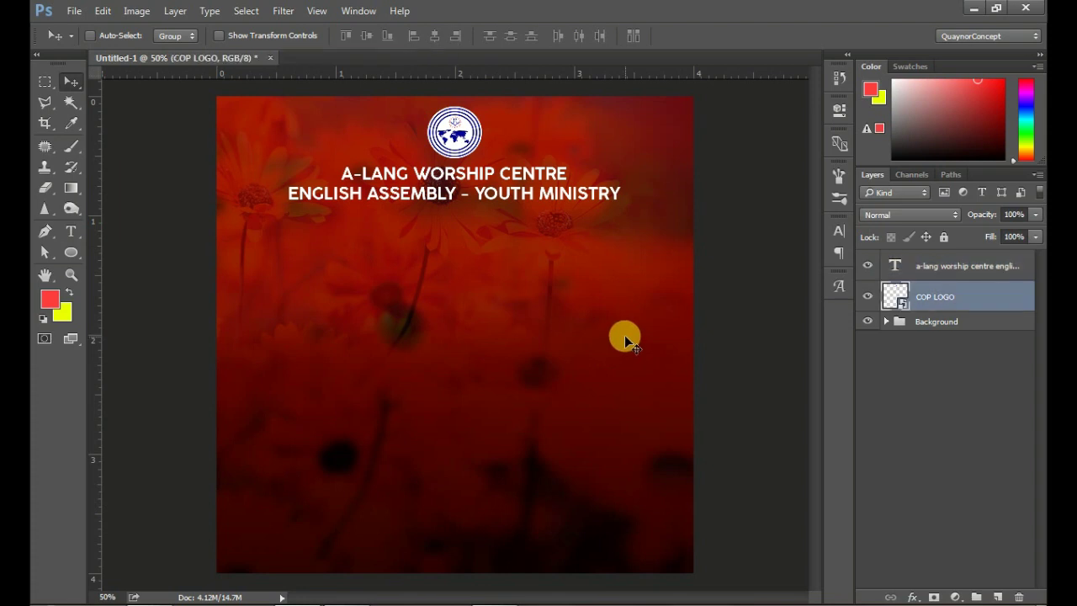
key(Up)
key(Up)
key(Up)
key(Up)
key(Up)
key(Up)
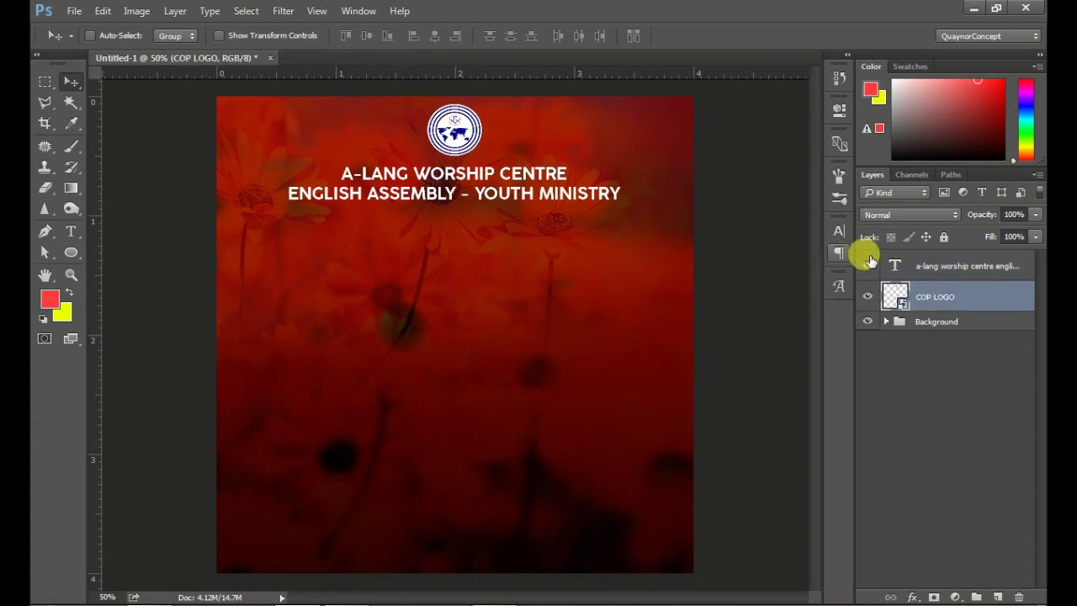
click(884, 263)
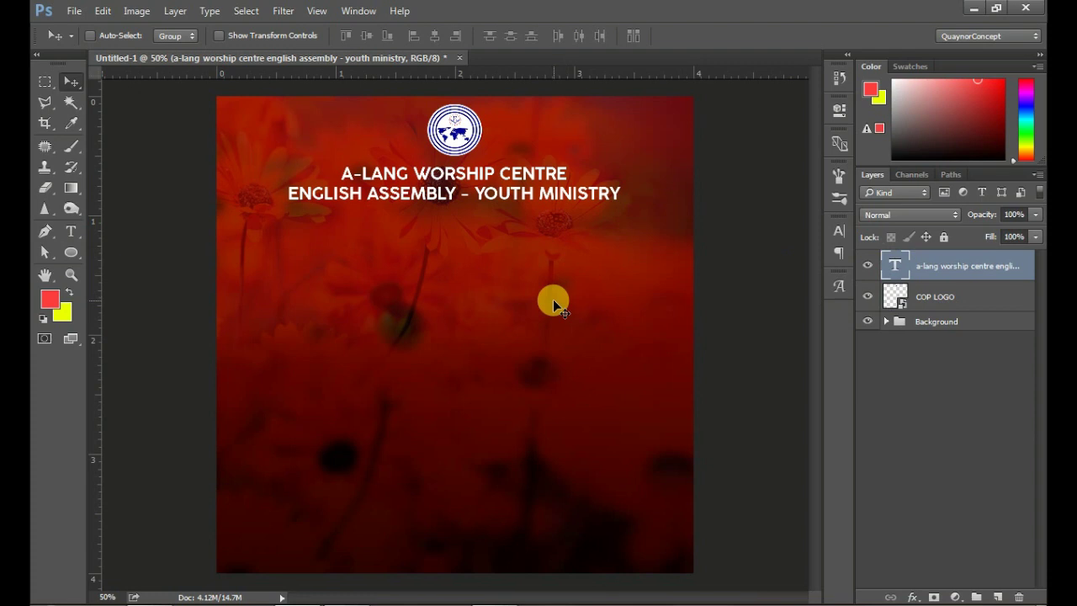
key(Up)
key(Up)
key(Up)
key(Up)
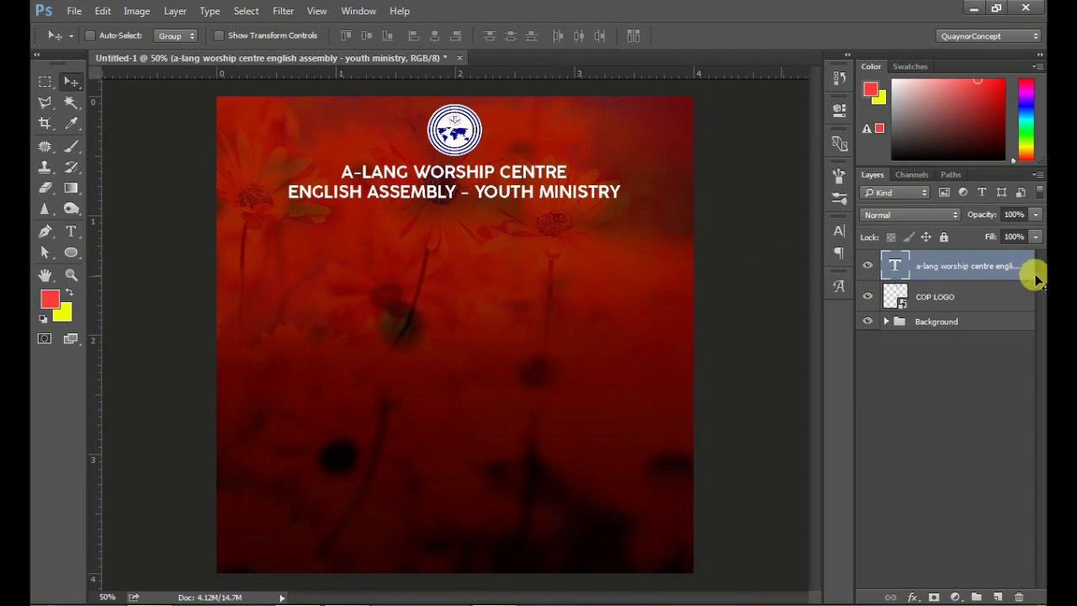
- Add a PRESENTS text line below the title at 5 pt with wide letter spacing
key(t)
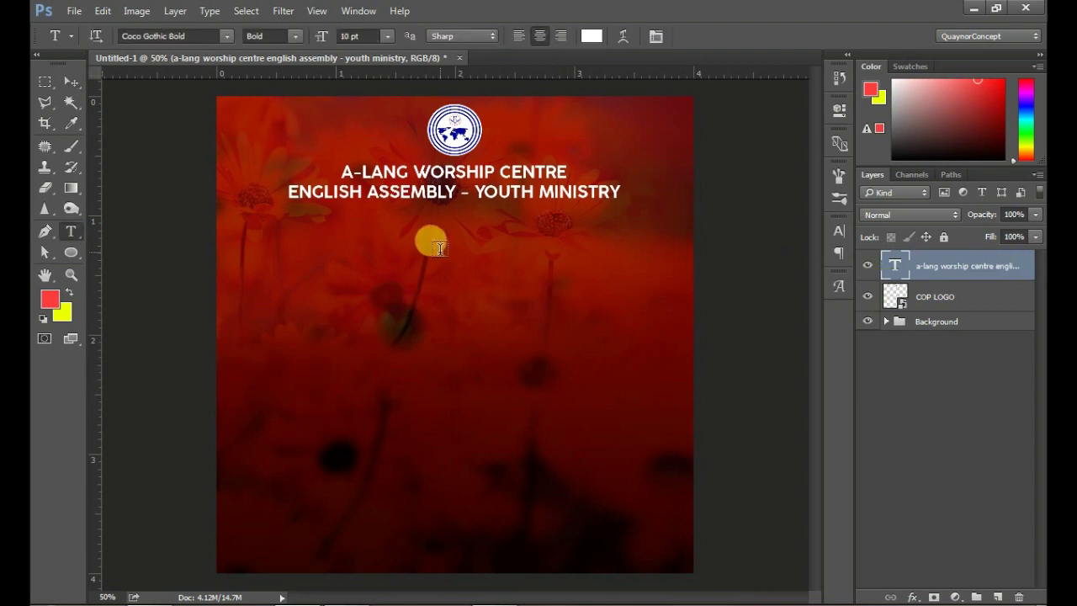
click(439, 249)
text(P)
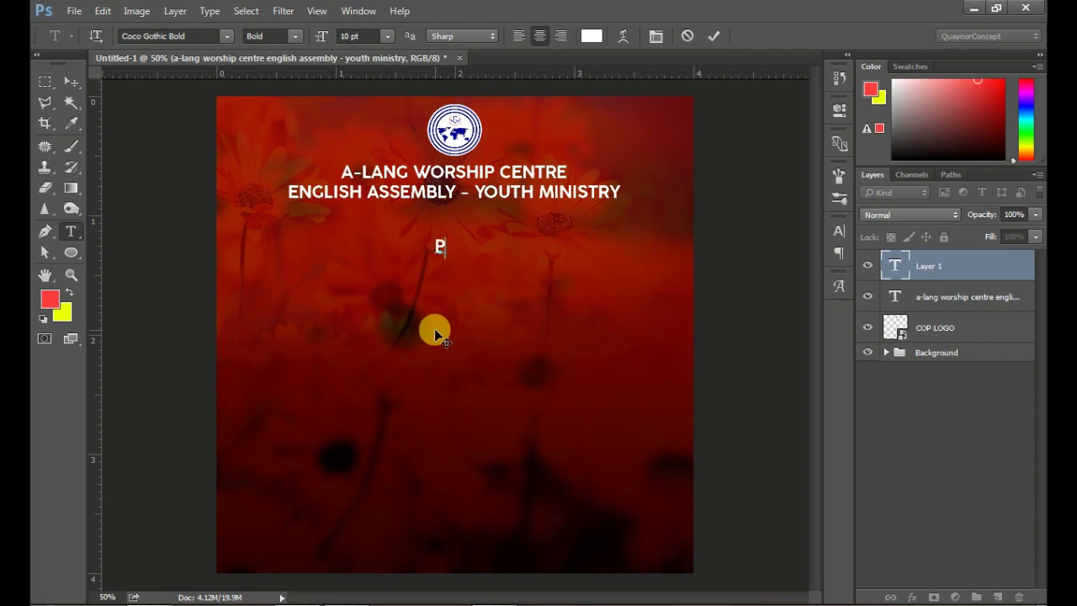
text(RESENT)
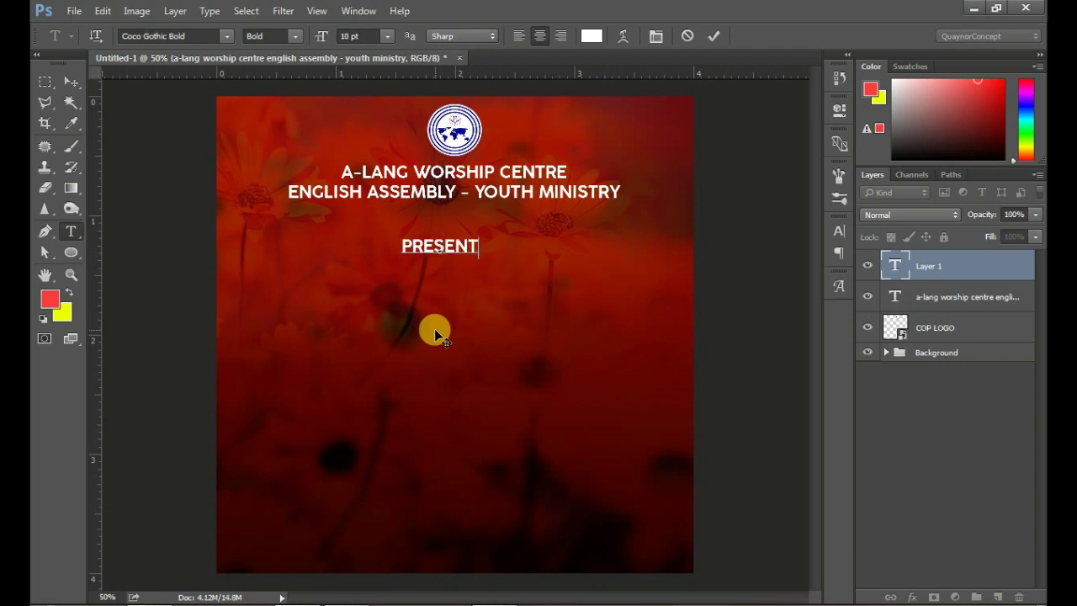
text(S)
key(ctrl+a)
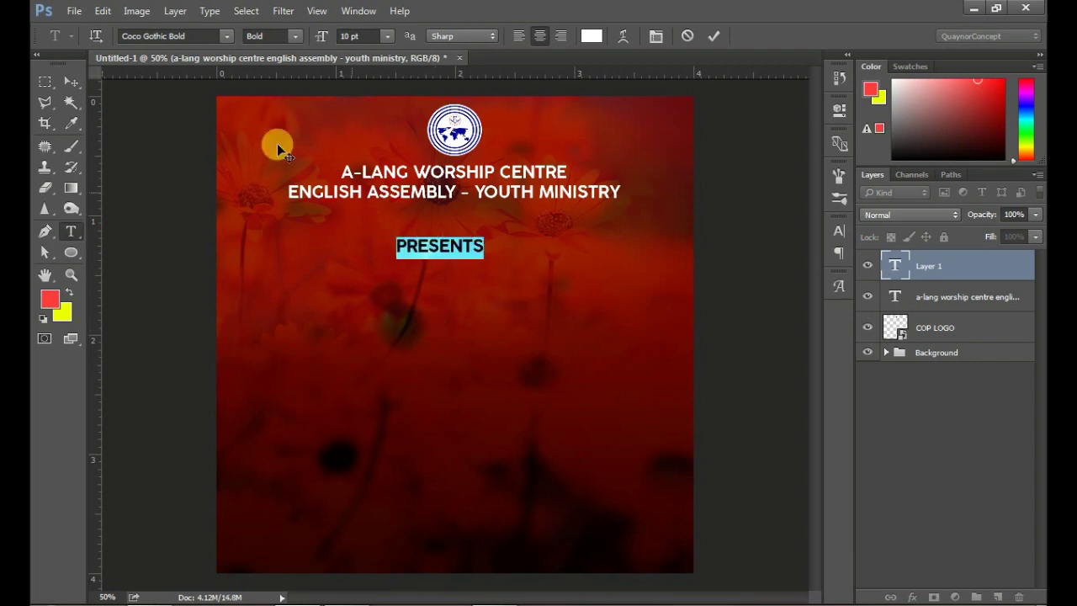
drag(322, 38, 290, 53)
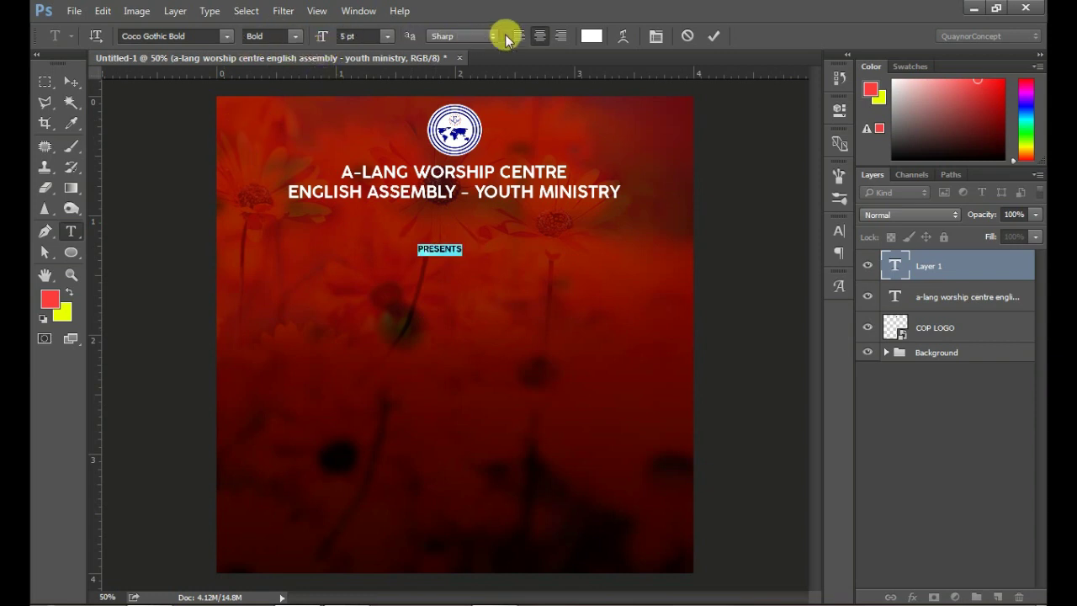
click(655, 35)
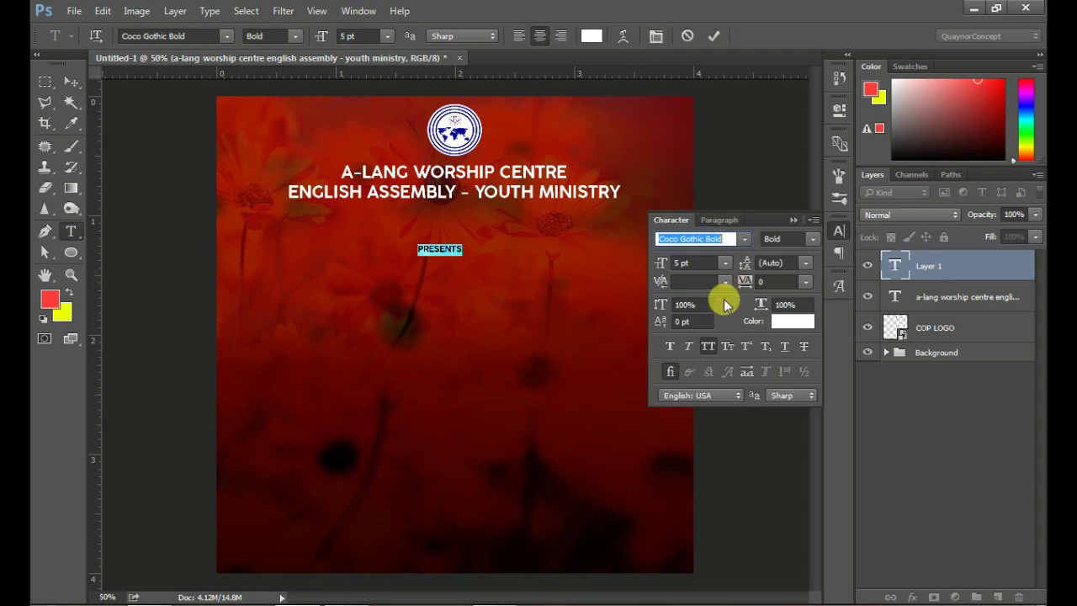
drag(732, 279, 775, 288)
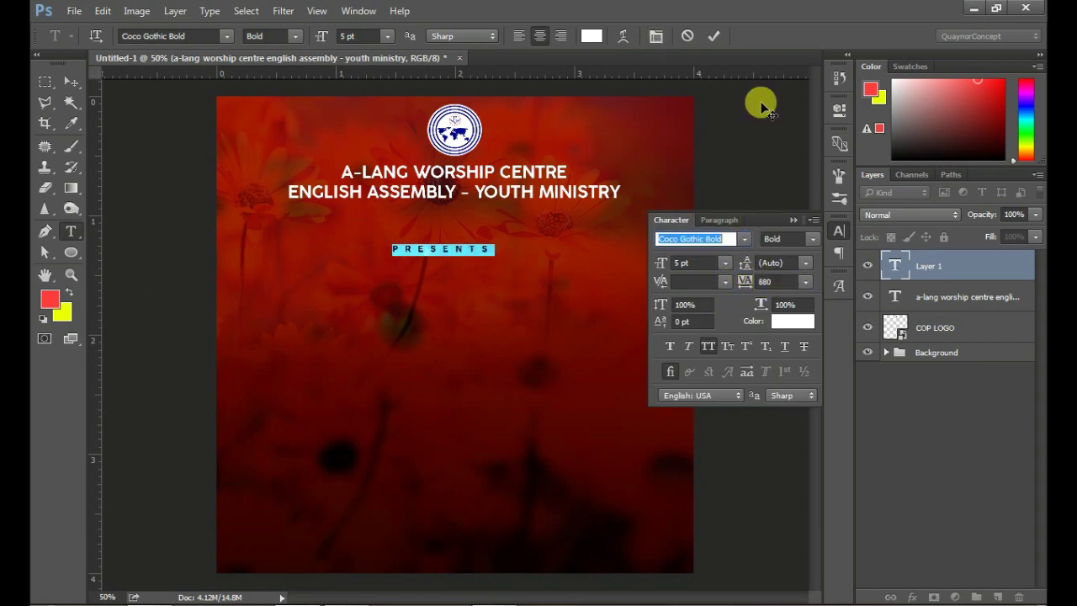
click(713, 35)
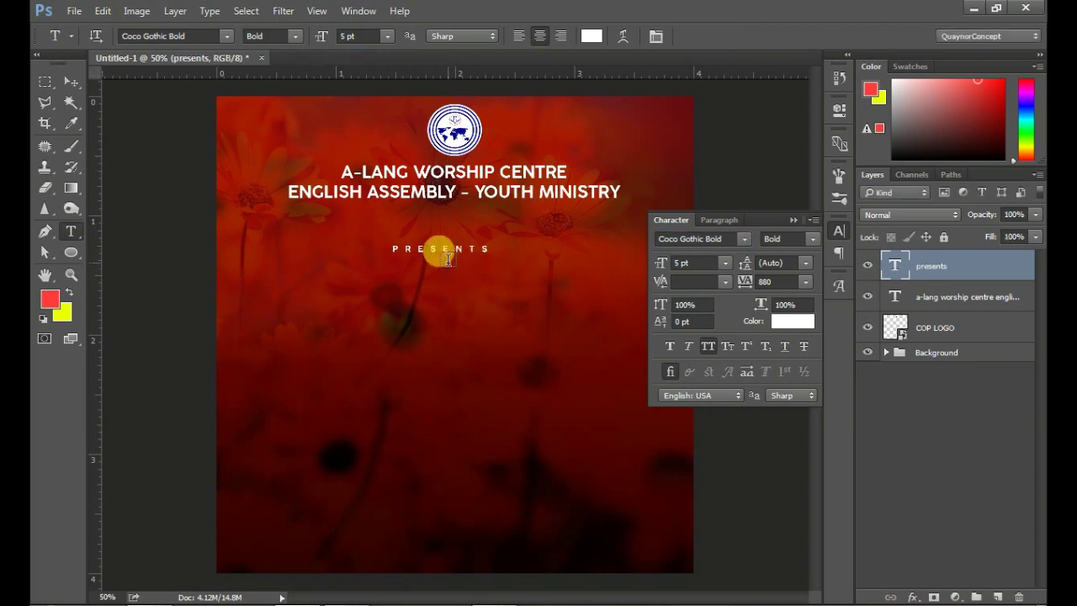
- Centre PRESENTS just under the title, confirming tracking of 1000
key(v)
mouse_move(449, 259)
mouse_down()
mouse_move(473, 223)
mouse_move(463, 233)
mouse_up()
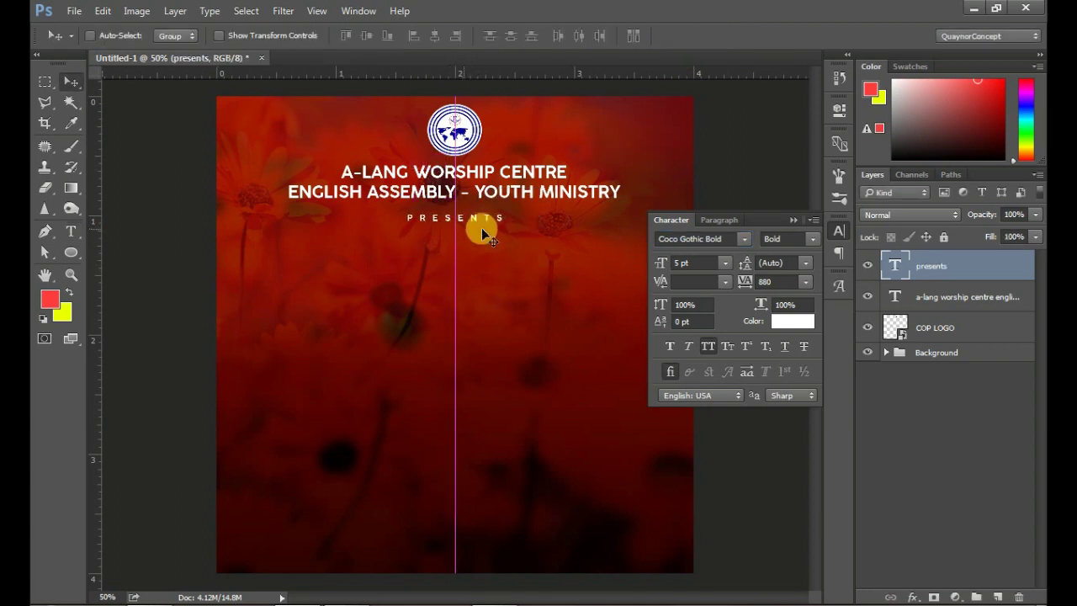
key(shift+Up)
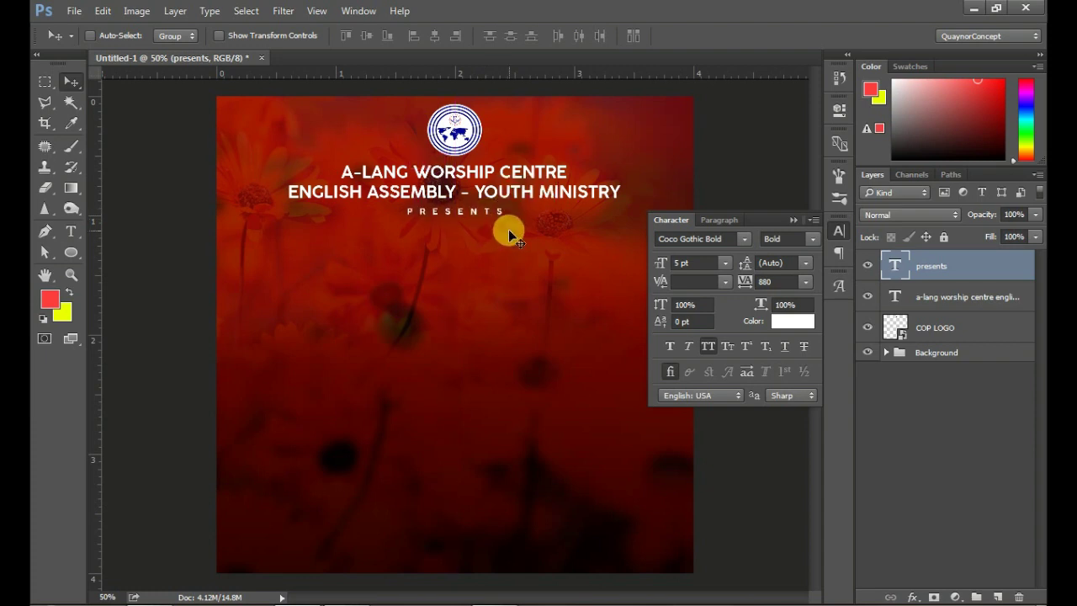
click(746, 285)
click(607, 290)
key(Down)
key(Down)
key(Down)
key(Down)
key(Down)
key(Down)
key(Down)
key(Down)
key(Down)
key(Up)
key(Up)
key(Up)
key(Up)
key(Up)
key(Up)
key(Up)
key(Up)
key(Up)
key(Up)
key(Up)
key(Up)
key(Up)
key(Up)
key(Up)
click(835, 234)
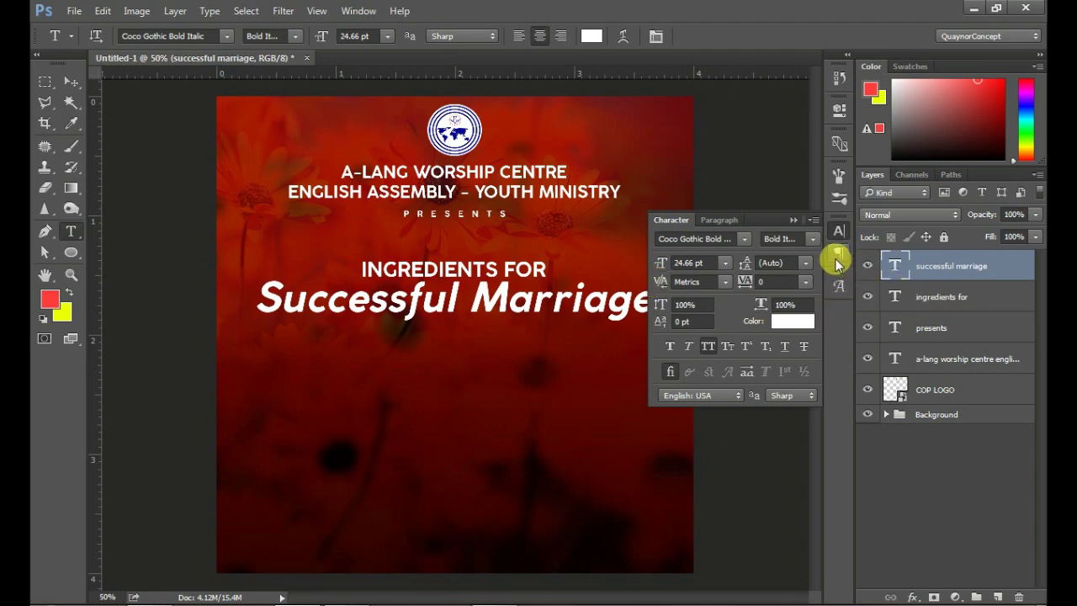
- Select the INGREDIENTS FOR text layer
click(913, 296)
- Change INGREDIENTS FOR to the Signatrue Regular font and turn off all caps
click(730, 238)
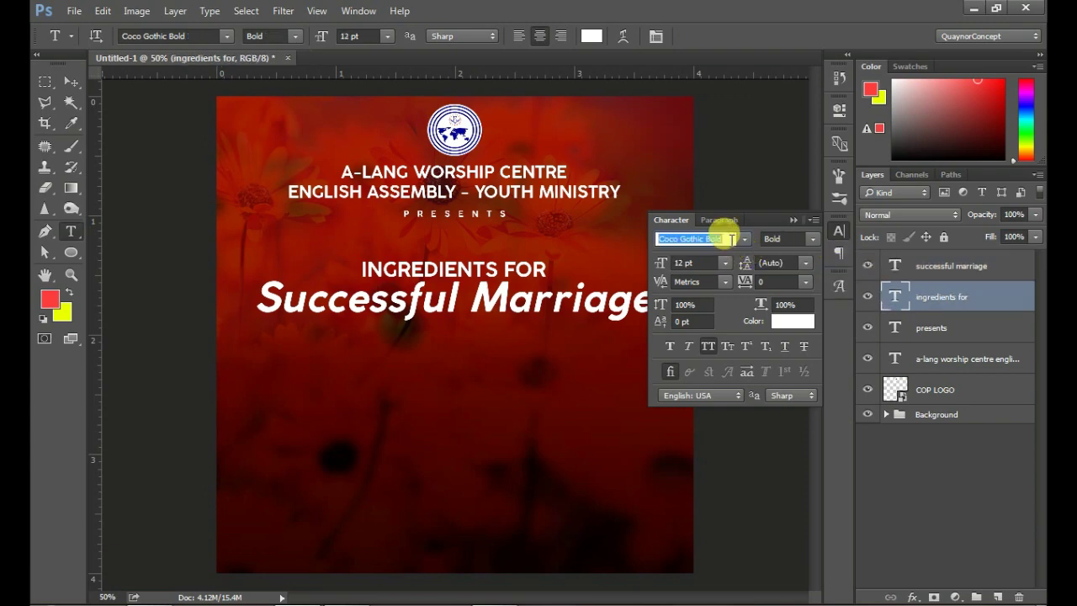
text(s)
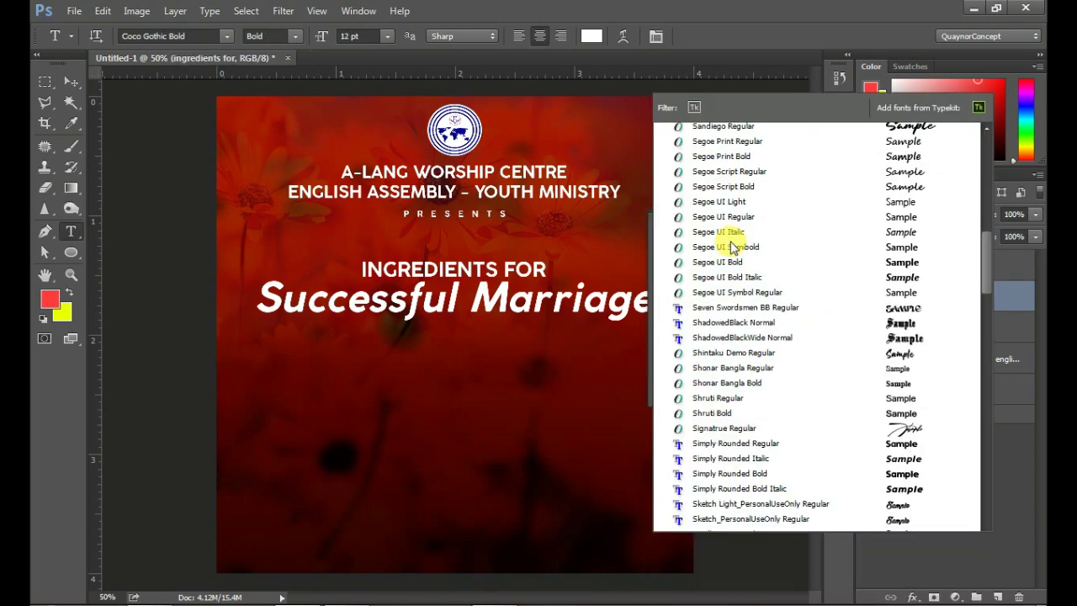
text(ignature)
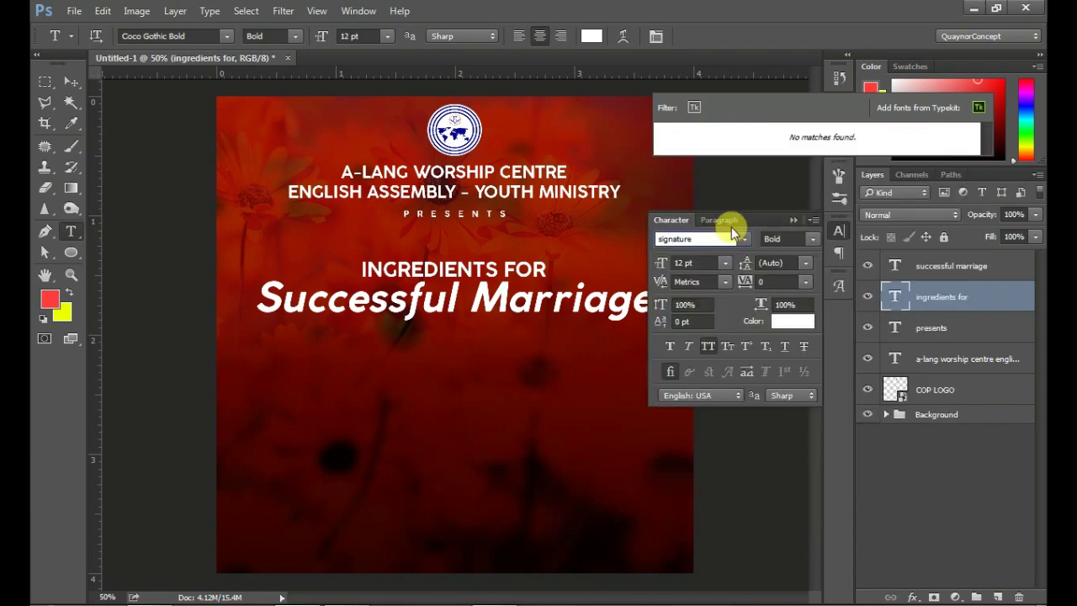
key(BackSpace)
key(BackSpace)
key(BackSpace)
text(rue)
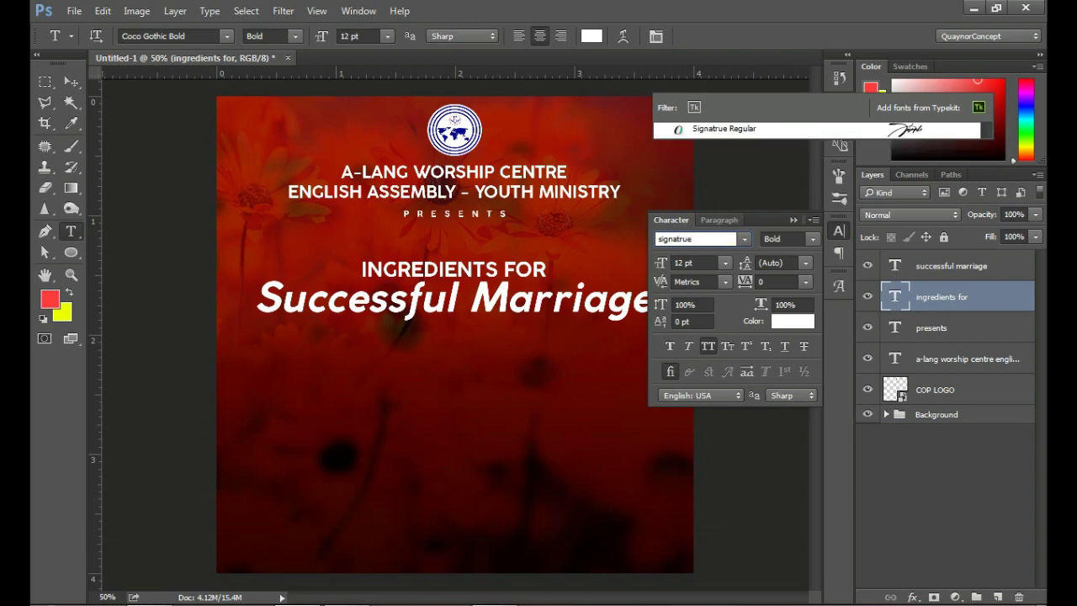
click(732, 131)
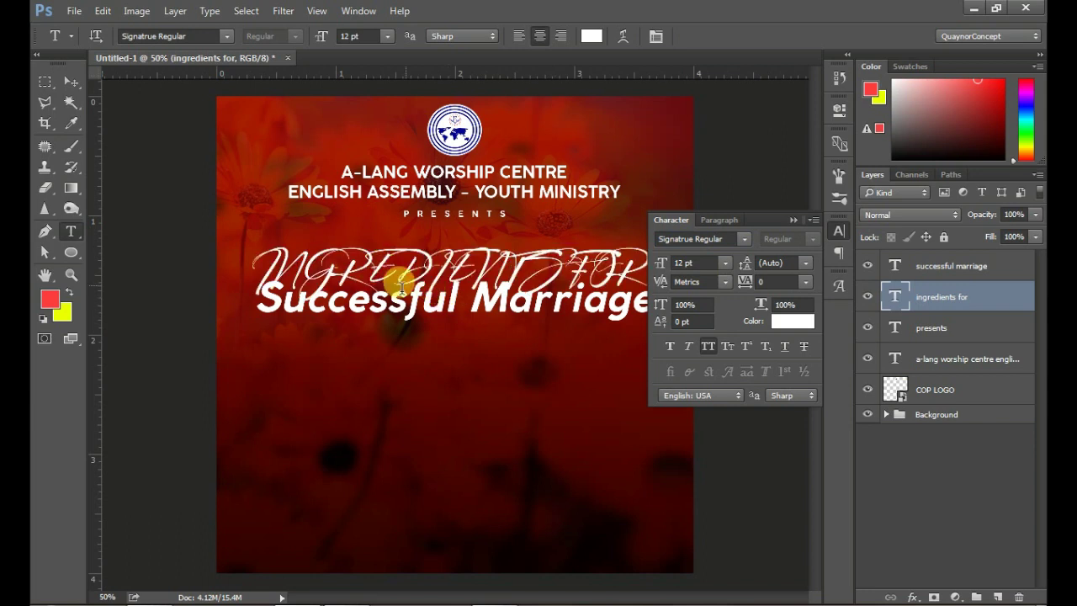
click(705, 347)
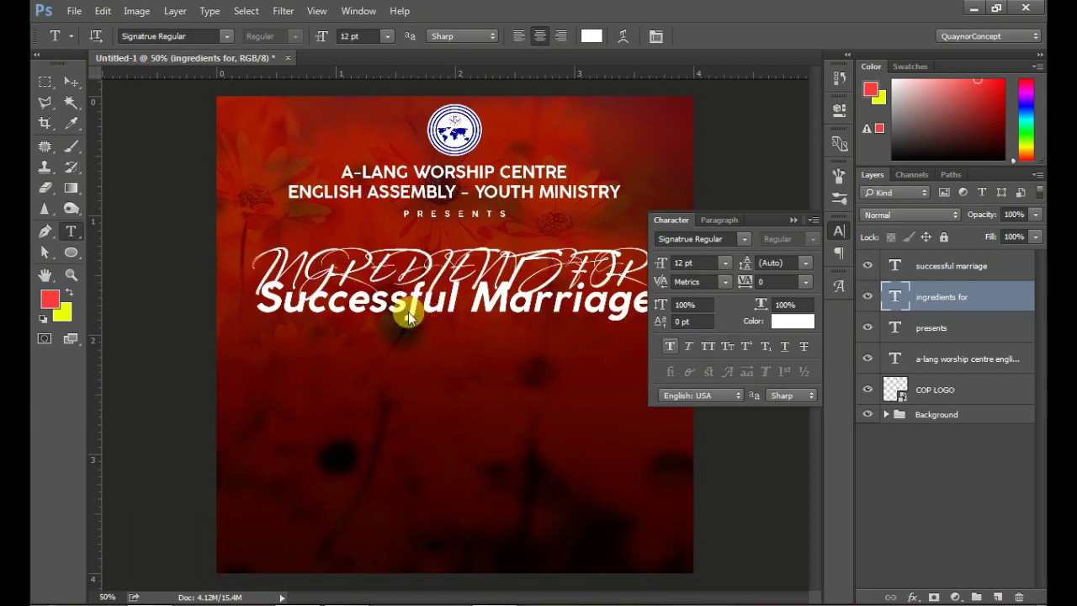
- Enlarge the ingredients for text to 34 pt
click(429, 268)
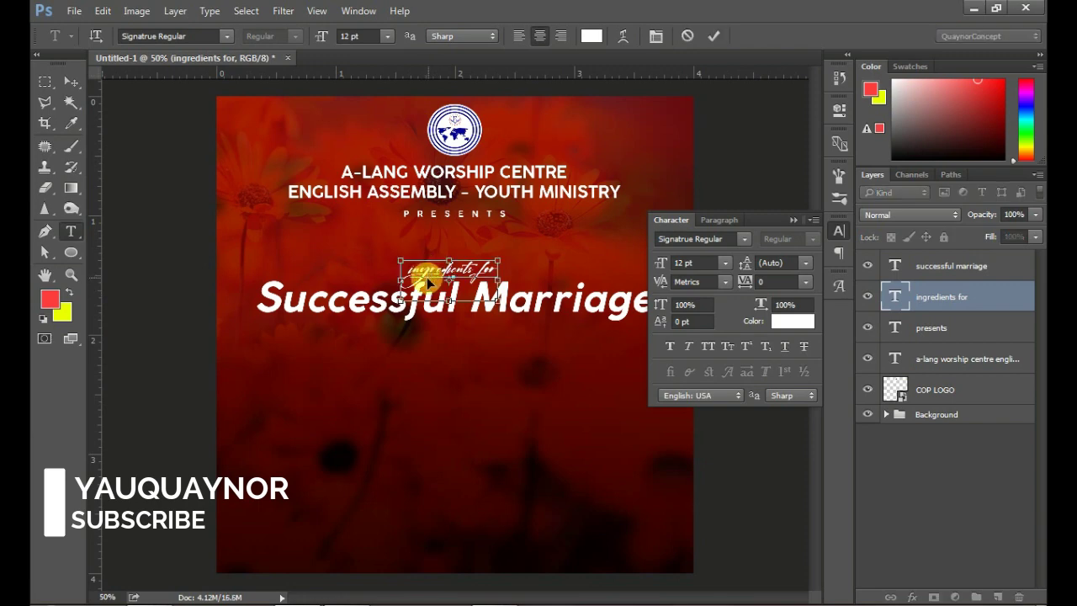
key(ctrl+a)
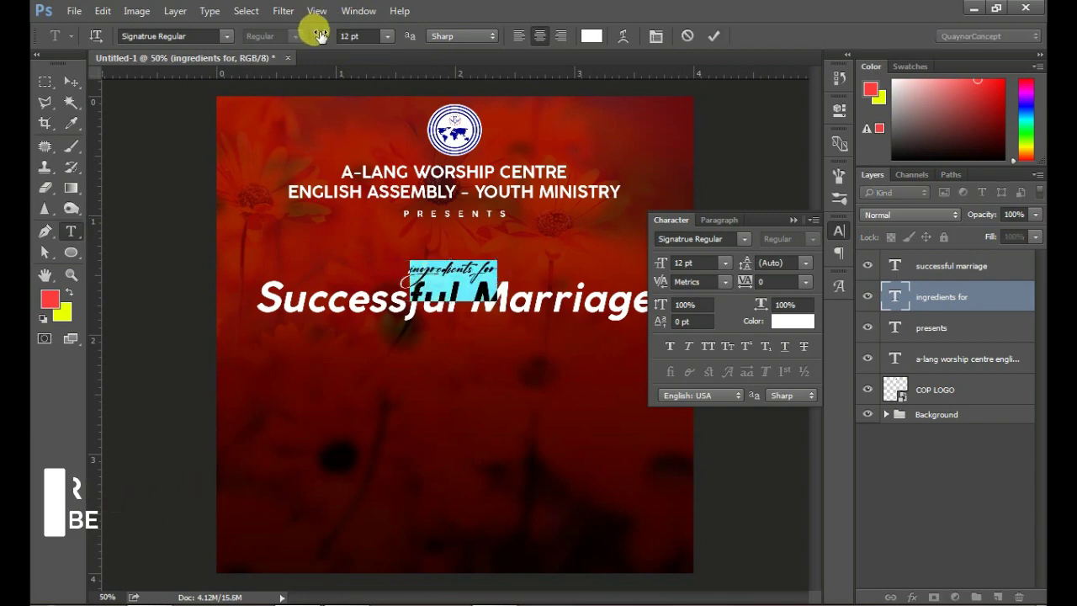
drag(313, 32, 340, 38)
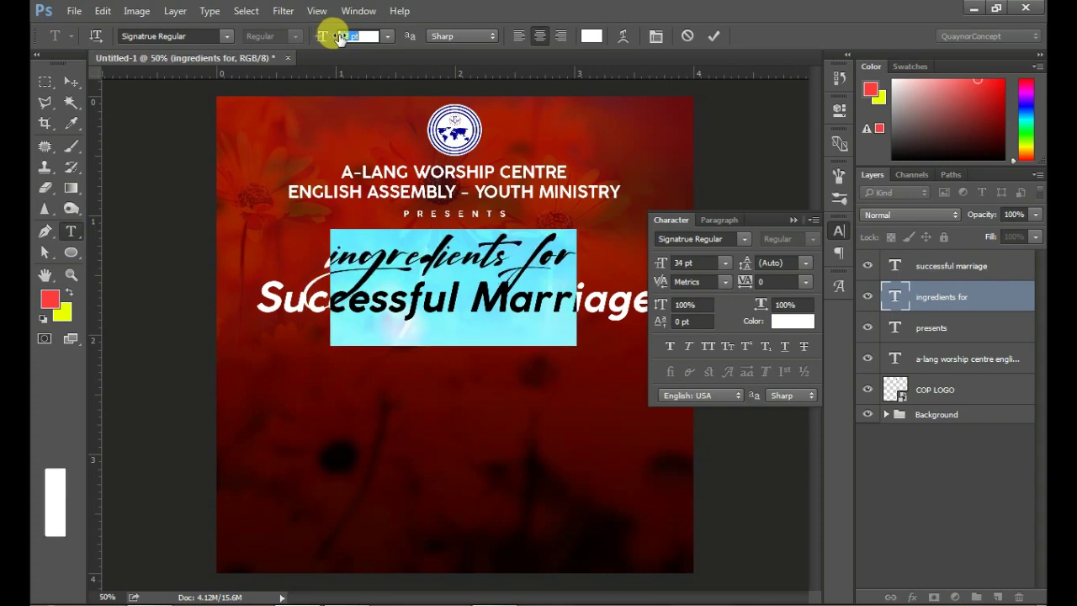
click(713, 36)
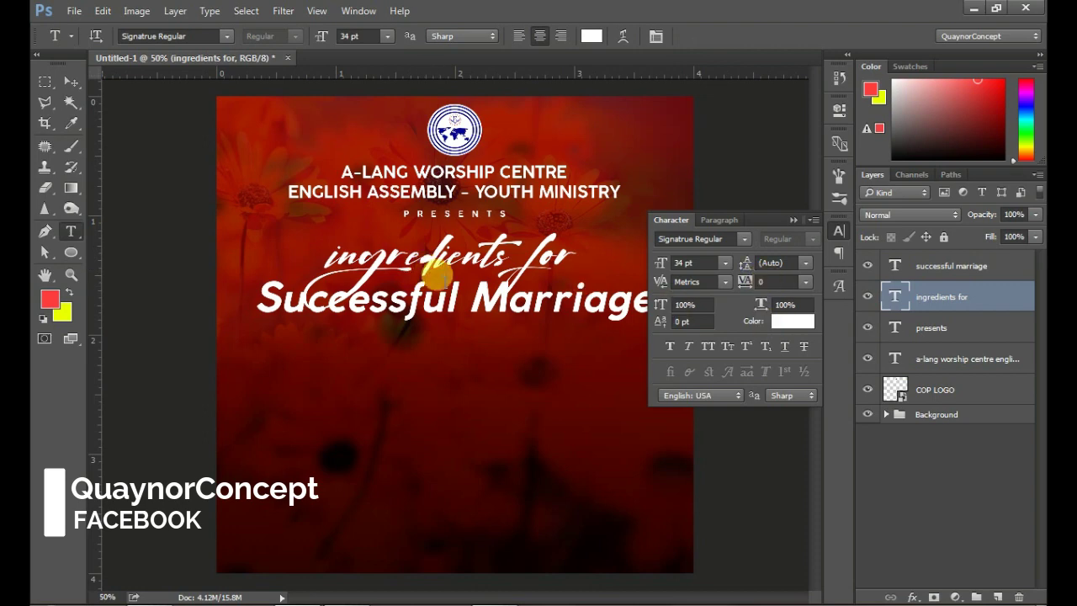
click(72, 81)
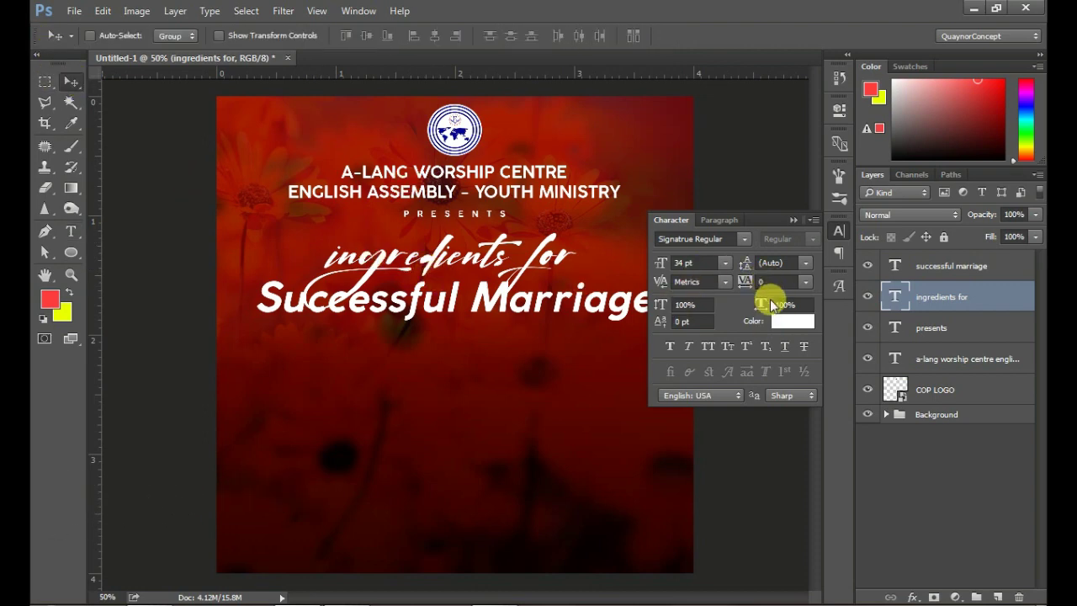
- Colour the ingredients for text yellow #eaff00 and nudge it slightly down and right
click(778, 320)
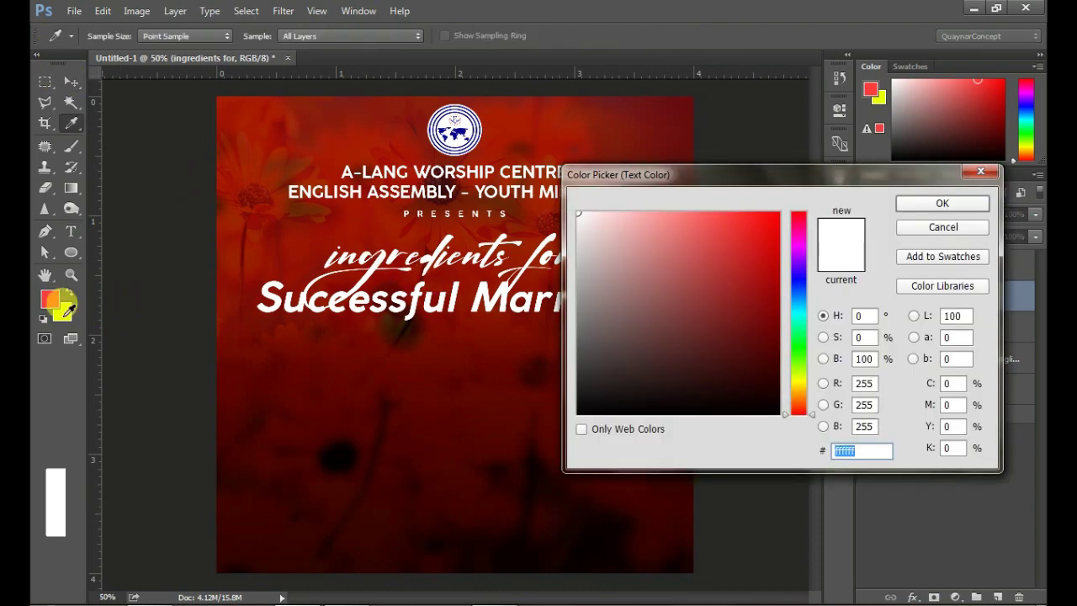
click(61, 313)
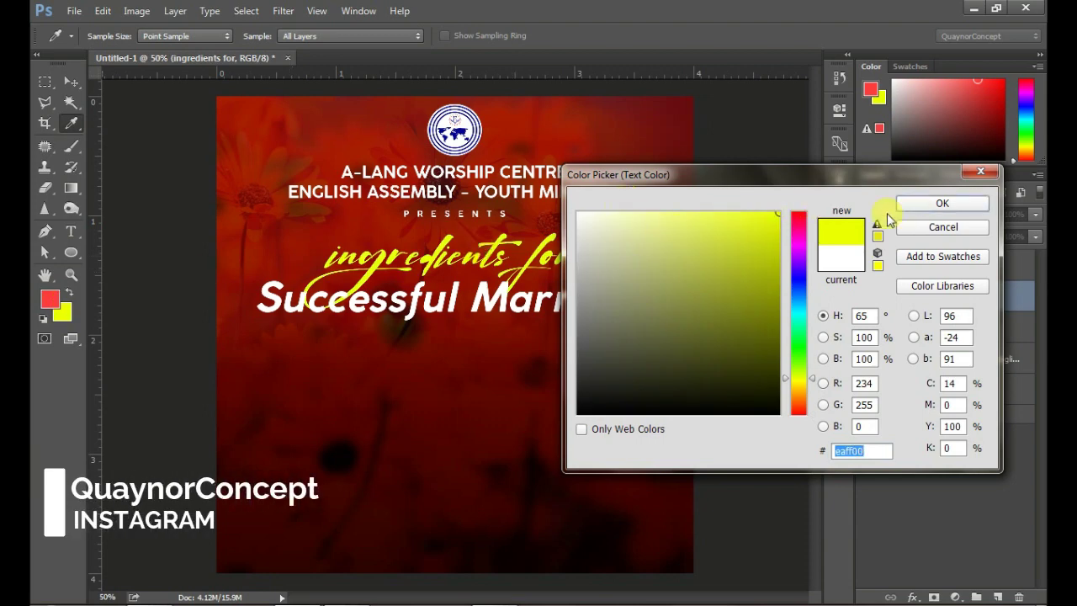
click(940, 203)
drag(540, 274, 538, 282)
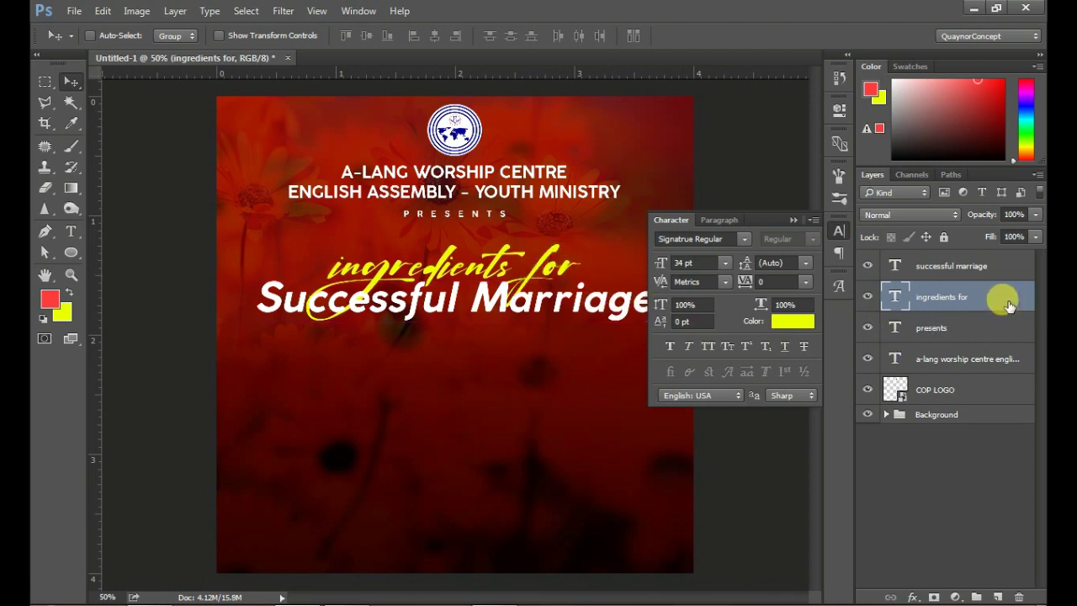
- Enable a drop shadow on ingredients for, using a dark red sampled from the poster
double_click(481, 106)
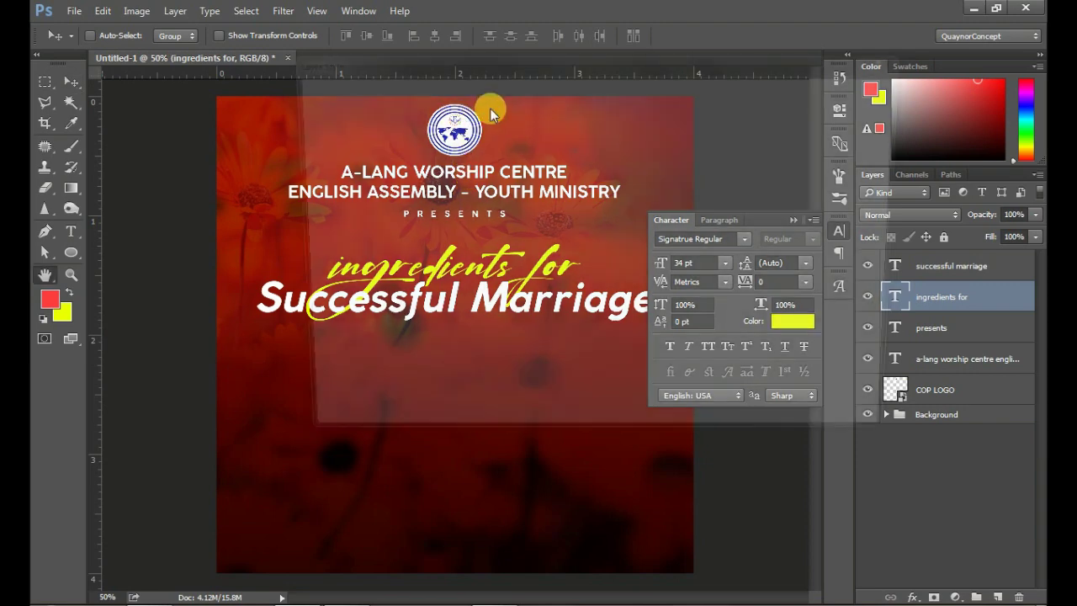
mouse_move(498, 58)
mouse_down()
mouse_move(826, 68)
mouse_move(862, 47)
mouse_up()
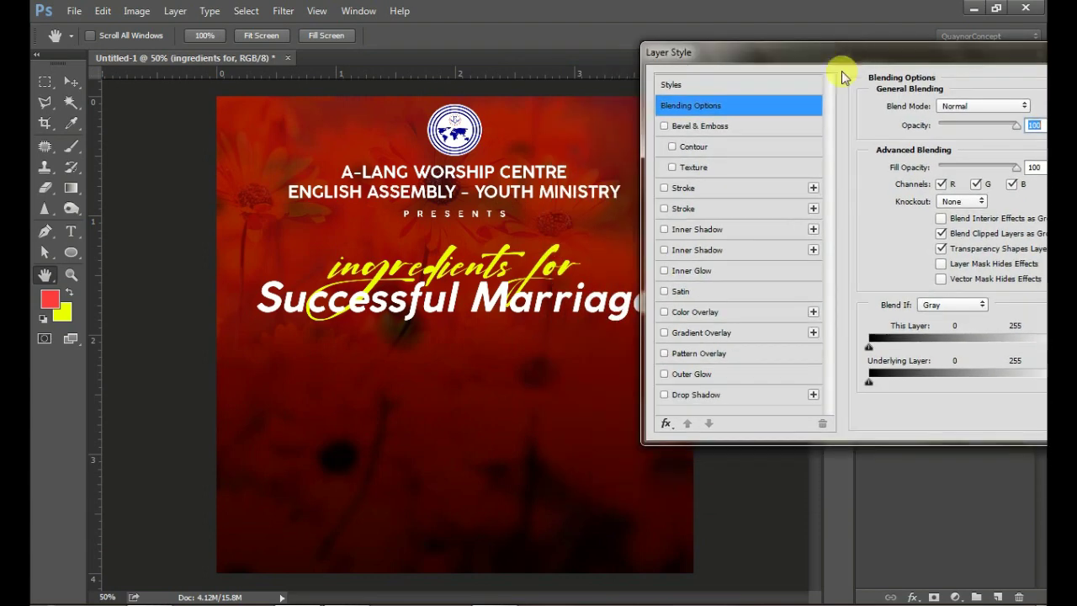
click(695, 395)
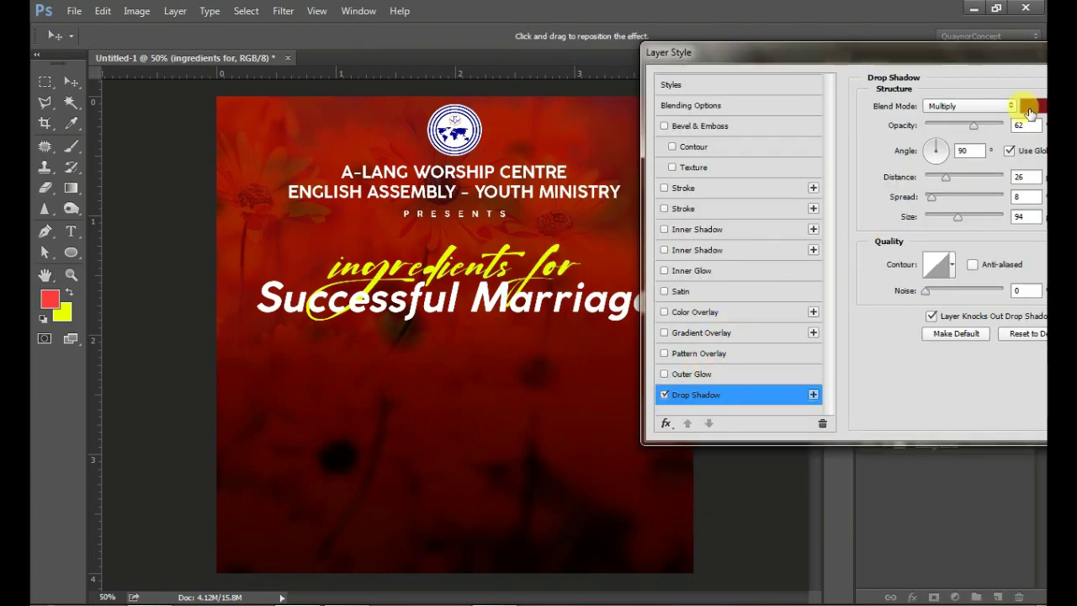
click(1030, 110)
drag(732, 365, 791, 372)
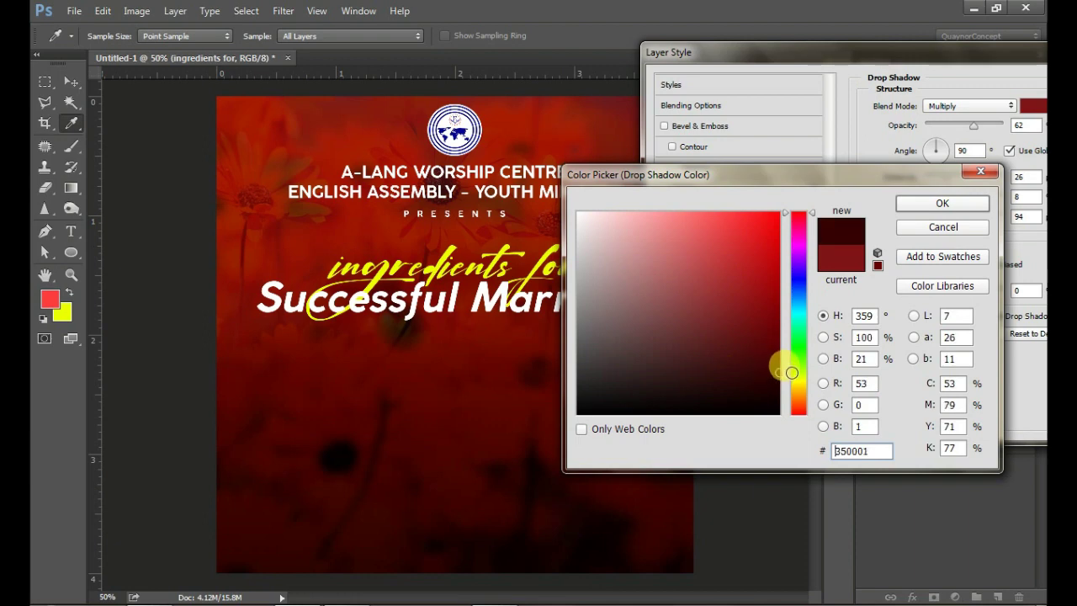
click(555, 497)
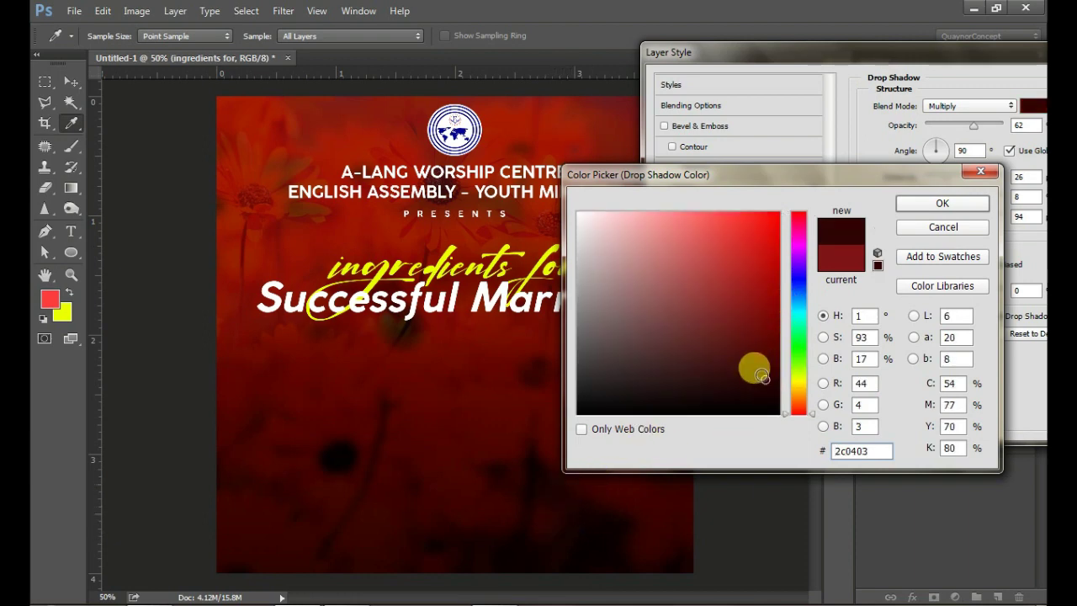
click(918, 202)
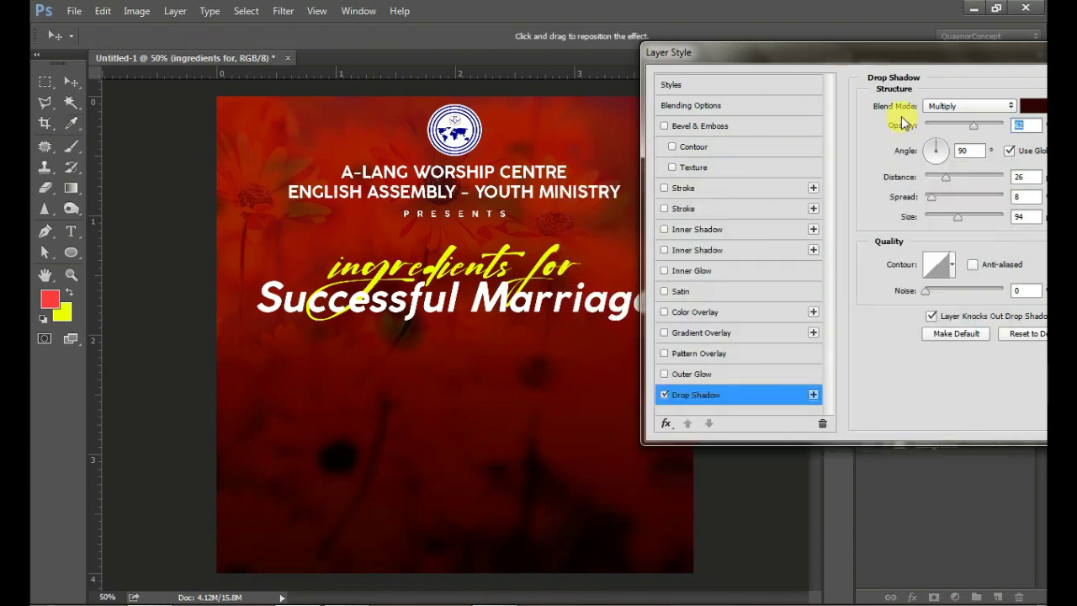
- Set the shadow to 100% opacity, 25 px distance and 31 px size, and apply it
drag(900, 130, 923, 135)
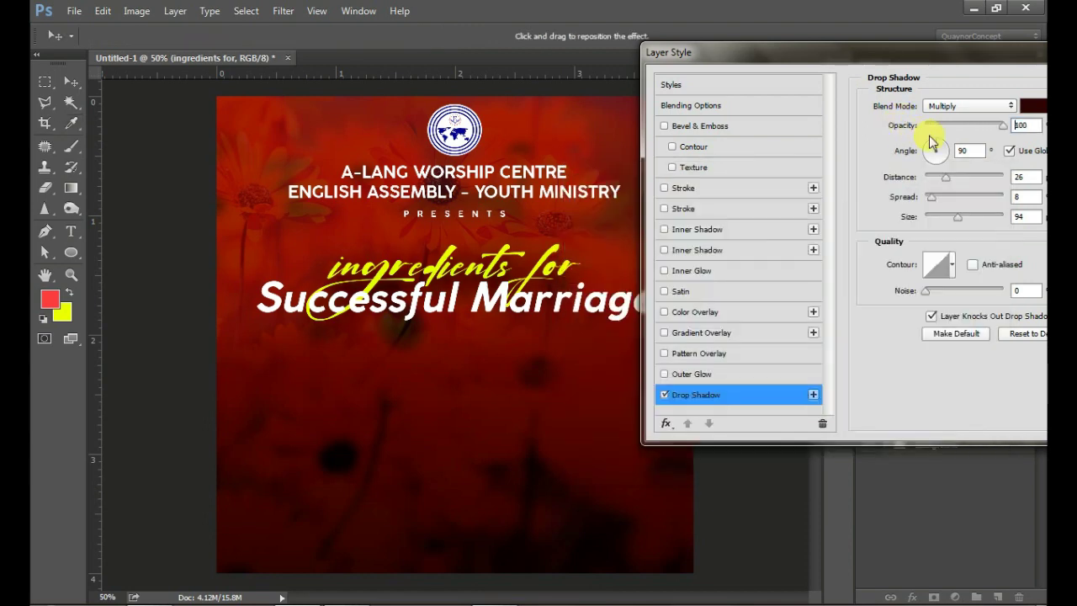
drag(907, 216, 878, 213)
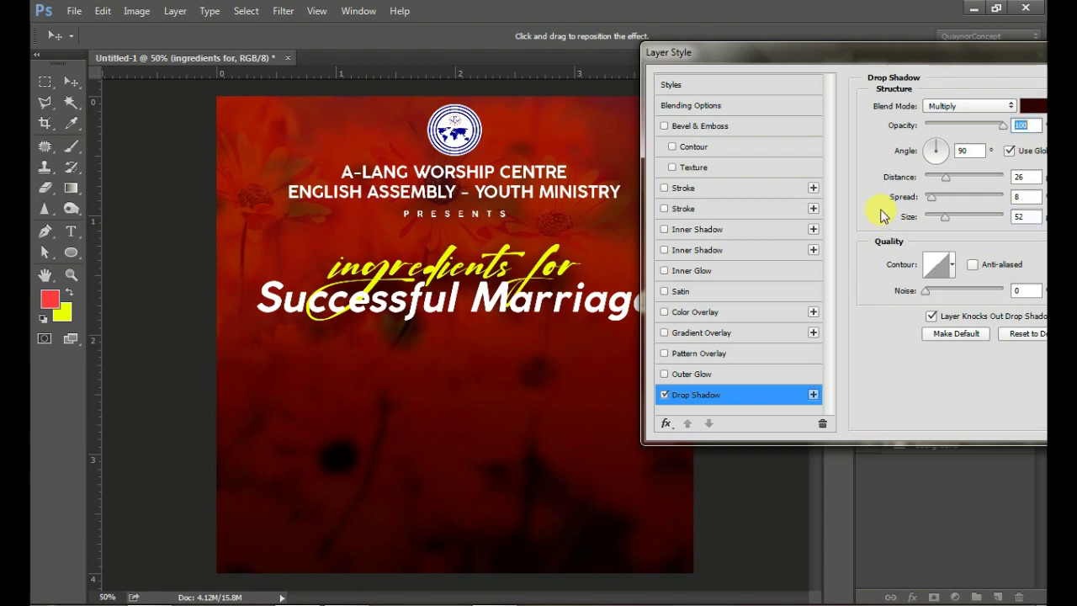
drag(885, 177, 914, 182)
drag(909, 219, 901, 219)
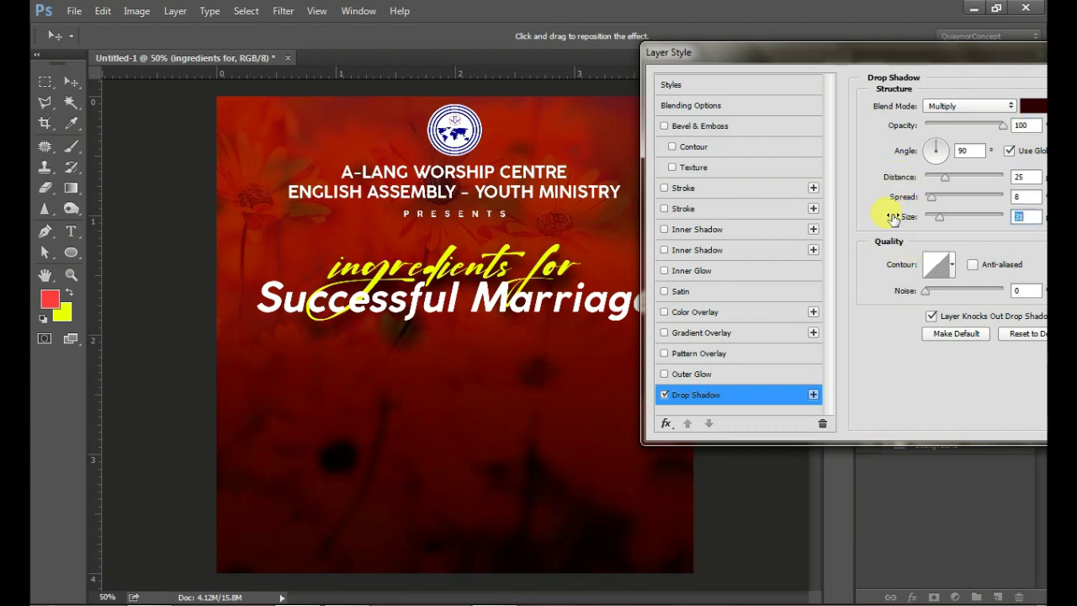
drag(942, 54, 794, 75)
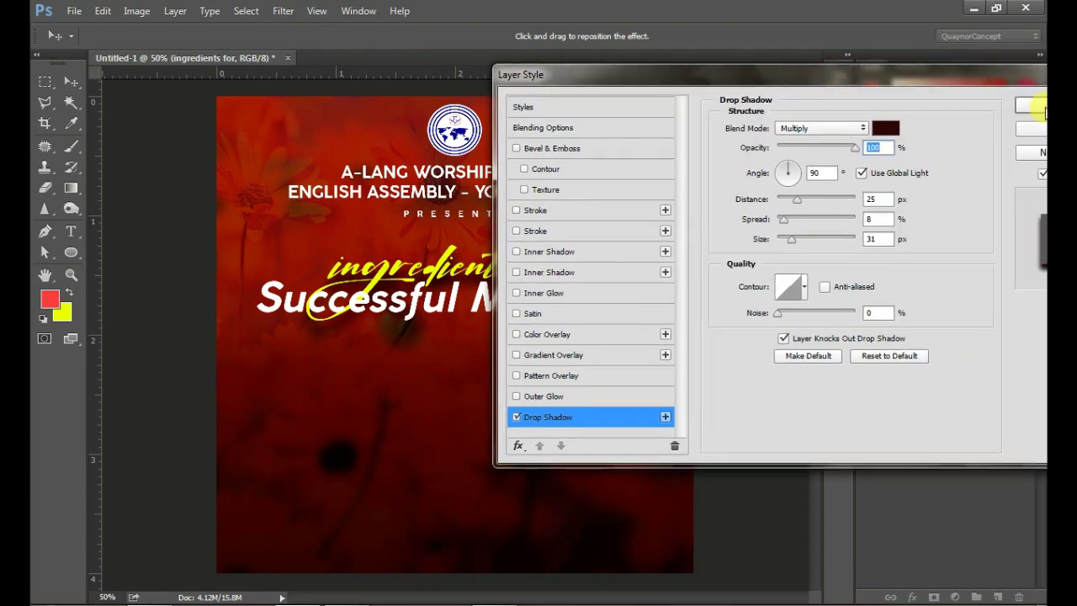
click(1043, 109)
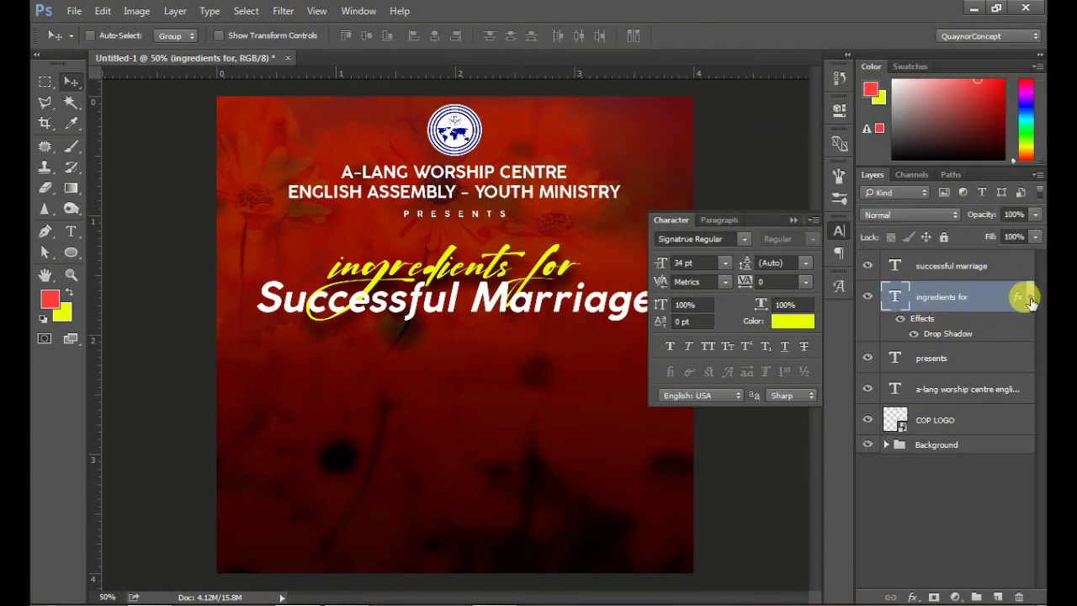
click(1030, 300)
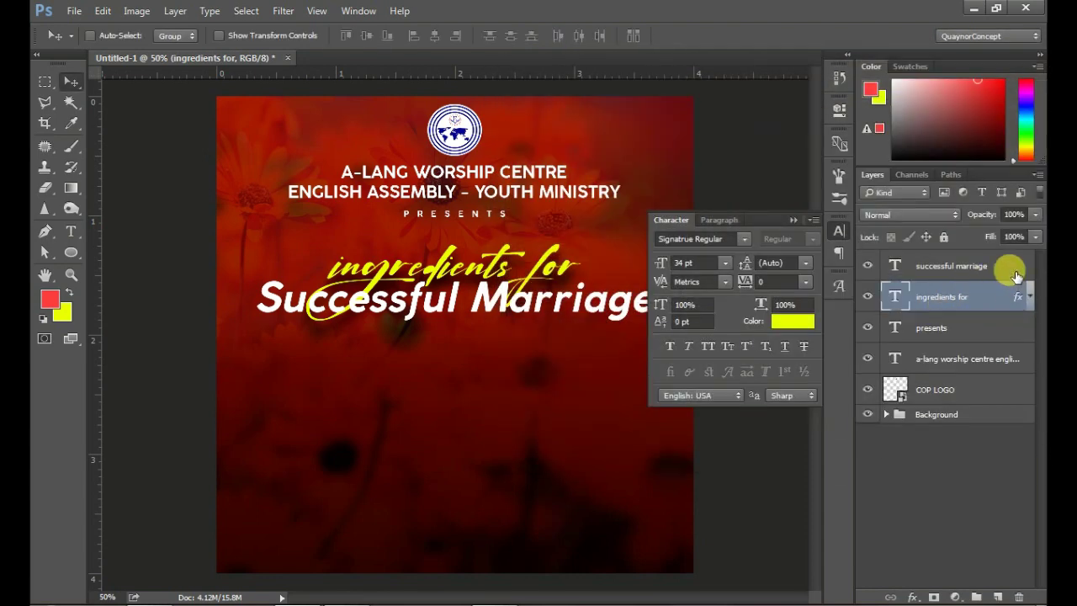
- Enable a drop shadow on the successful marriage layer via Blending Options
click(1013, 270)
right_click(1010, 267)
click(805, 118)
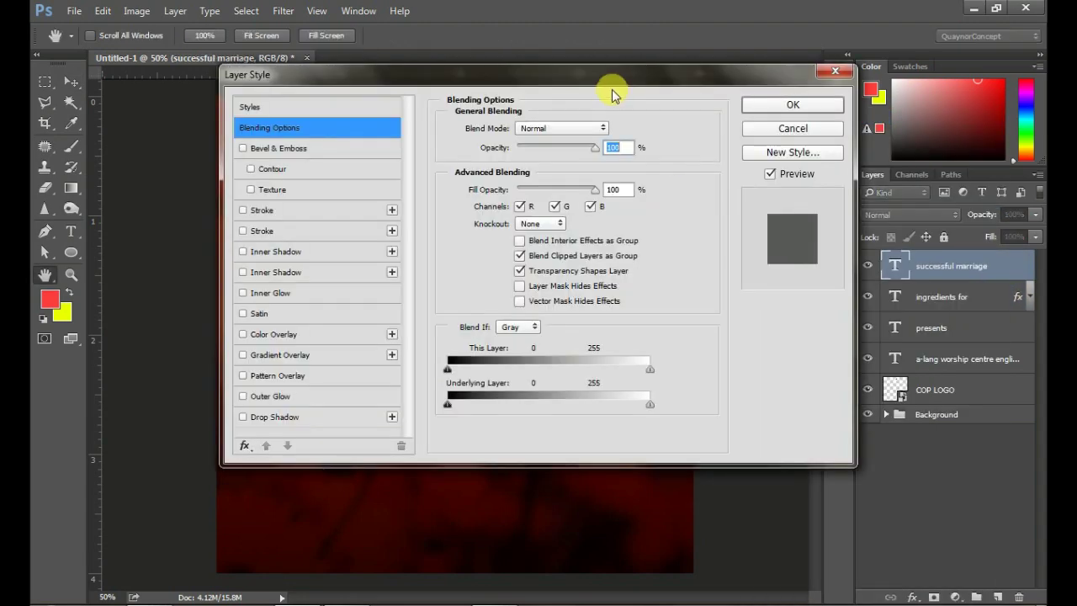
drag(623, 74, 1057, 64)
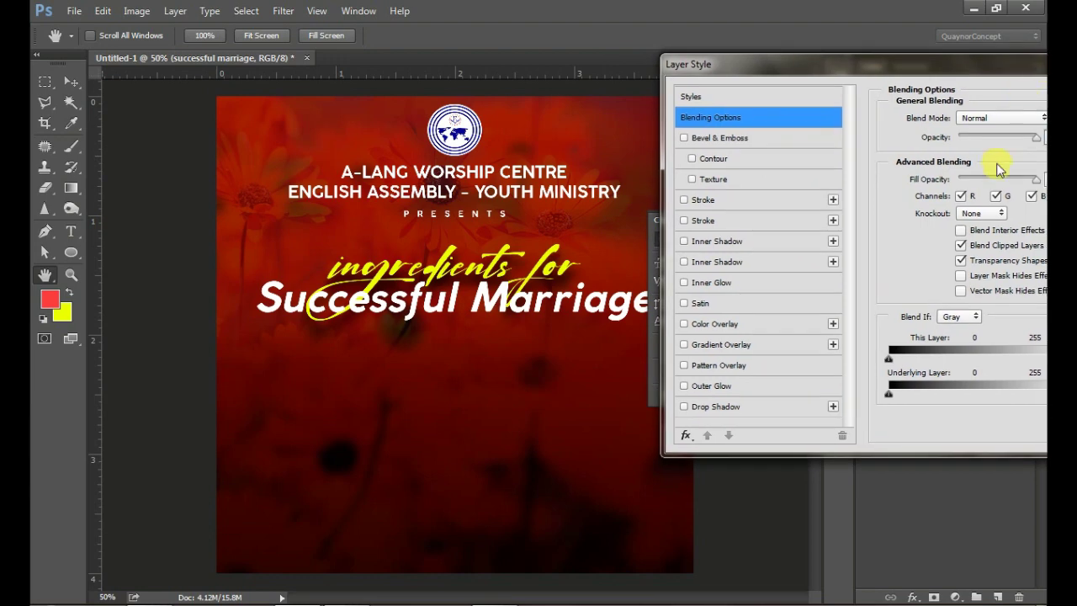
click(715, 407)
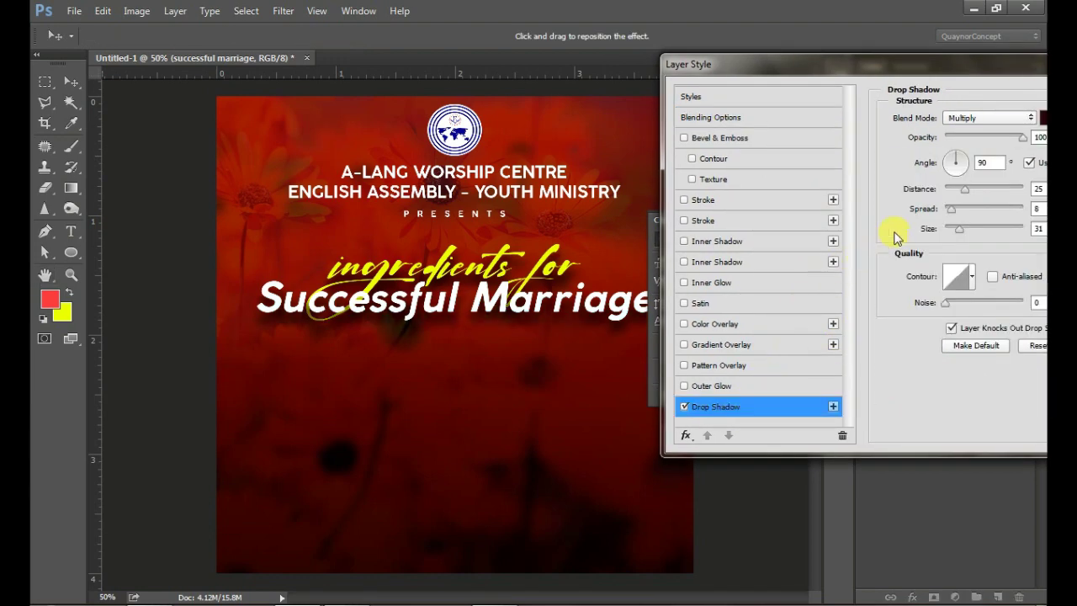
- Set the title shadow to 18 px distance and 16 px size, and apply it
drag(929, 191, 926, 193)
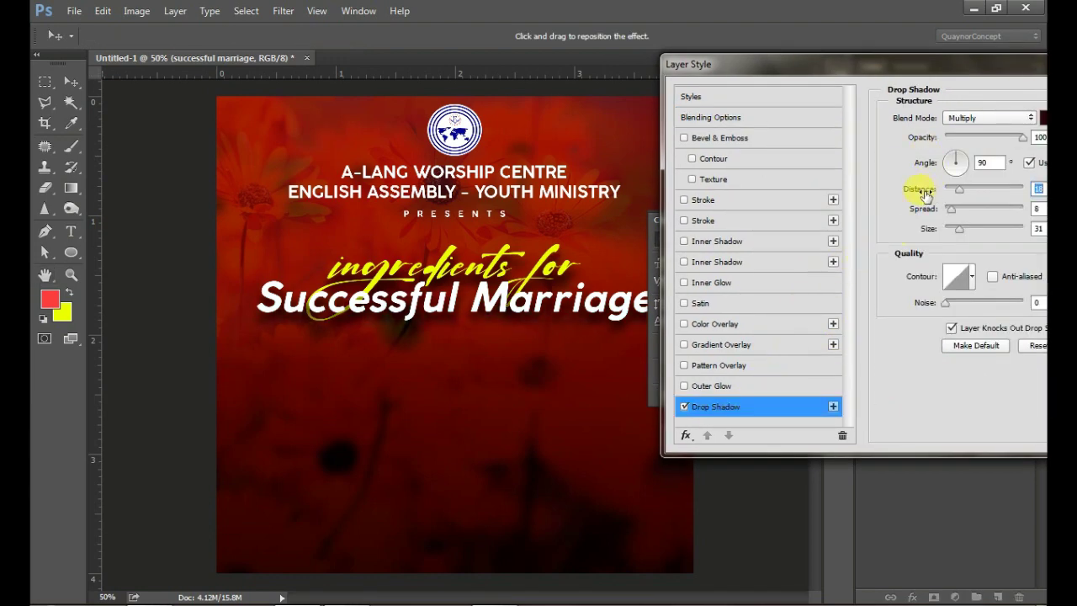
drag(928, 233, 924, 233)
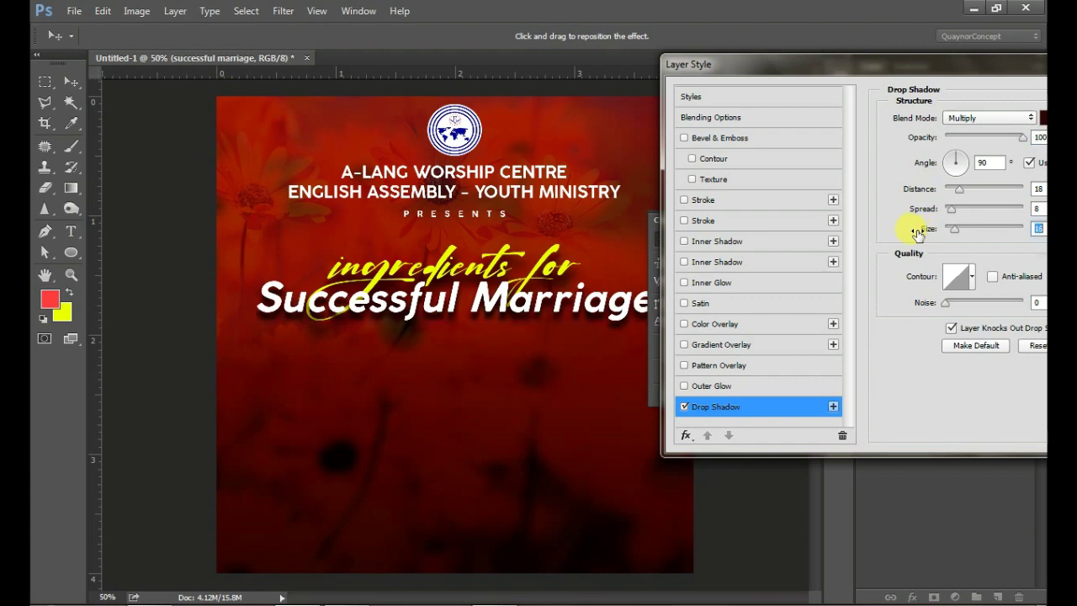
drag(951, 67, 703, 116)
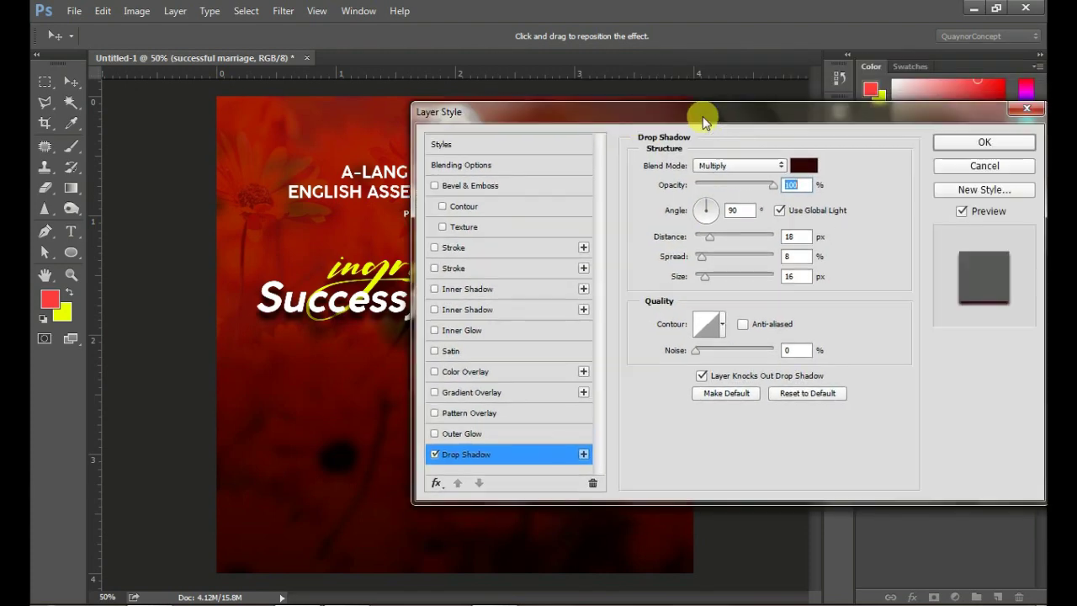
click(984, 141)
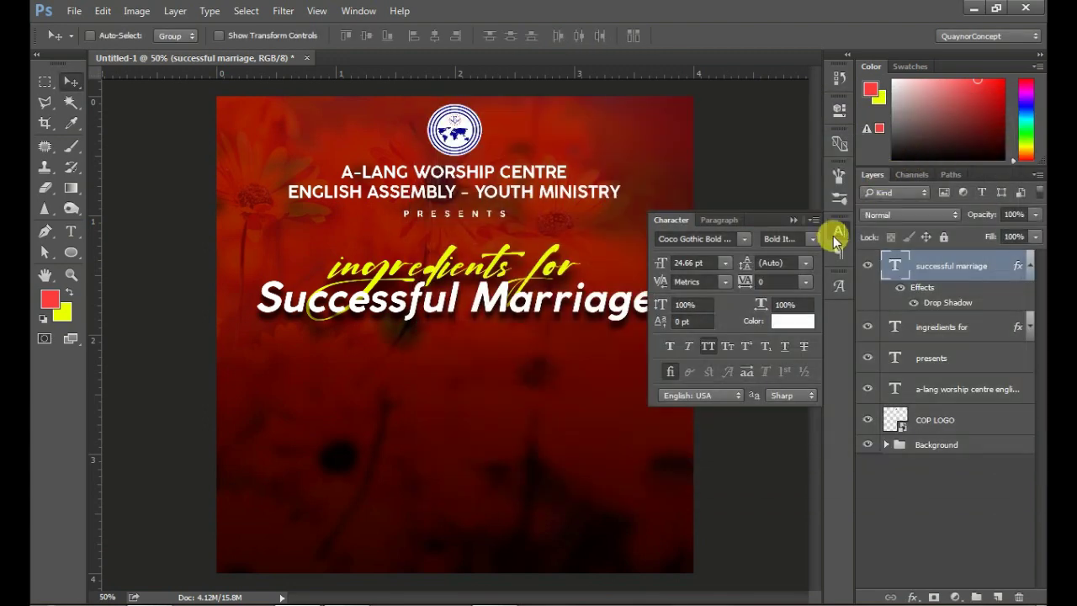
click(836, 233)
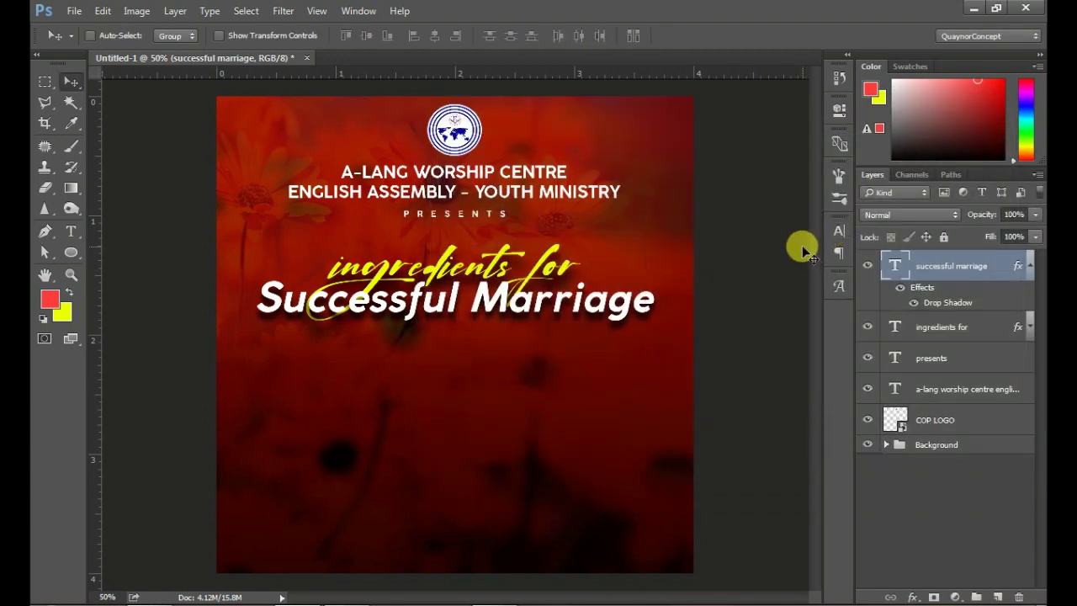
click(1030, 265)
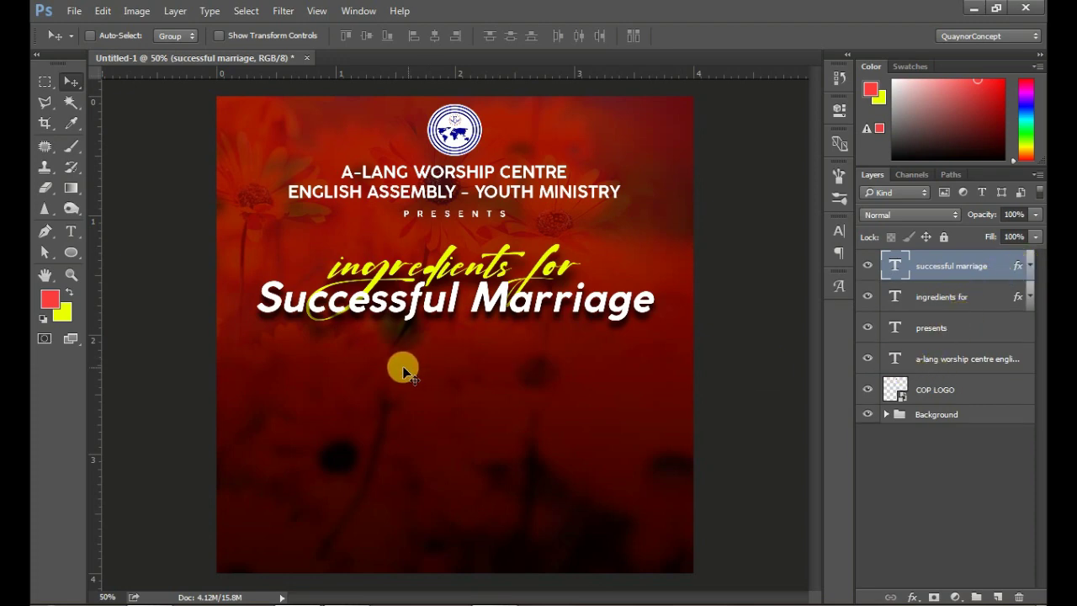
- Type a dotted line of periods below the title and shrink it to about 13 pt
key(t)
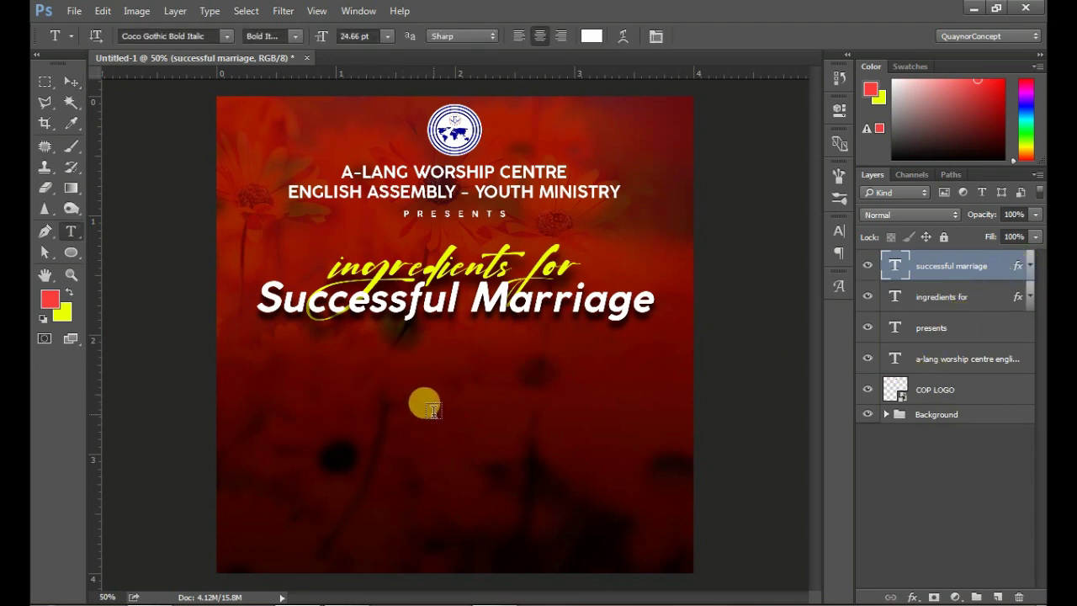
click(443, 427)
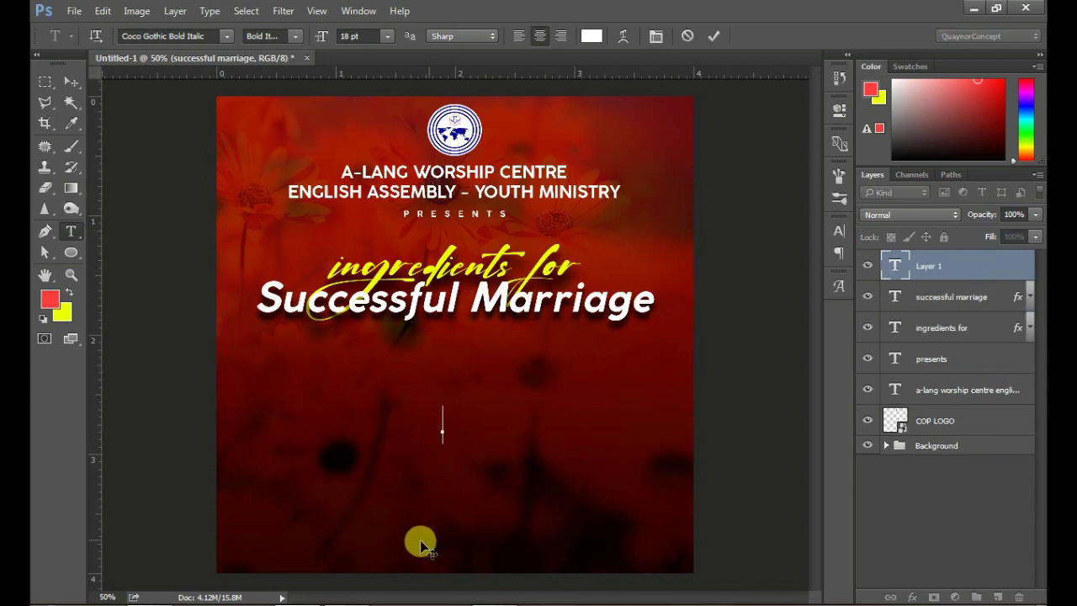
text(...................................)
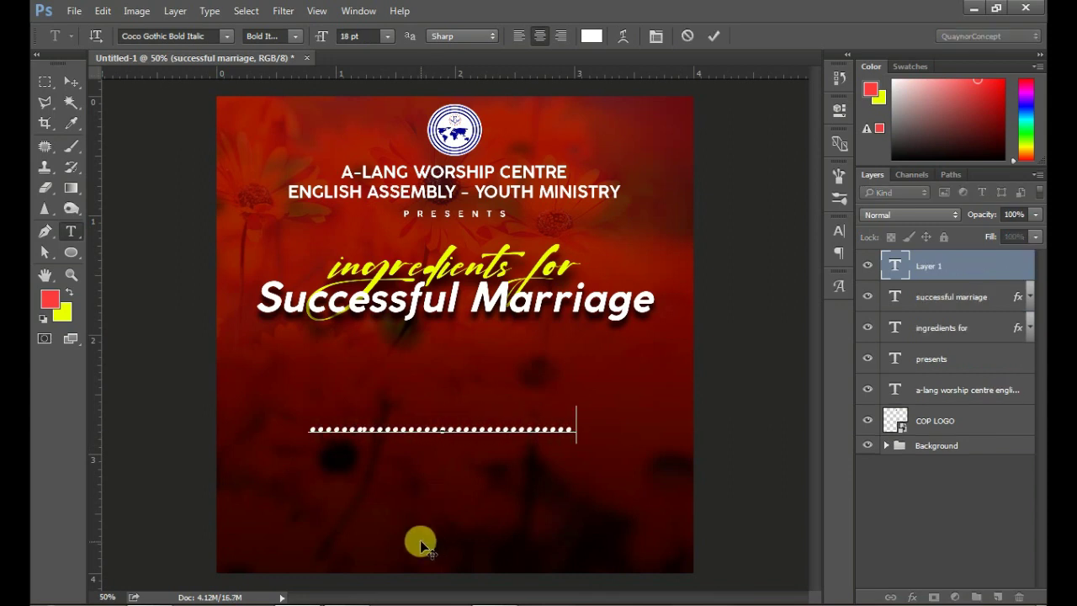
text(................)
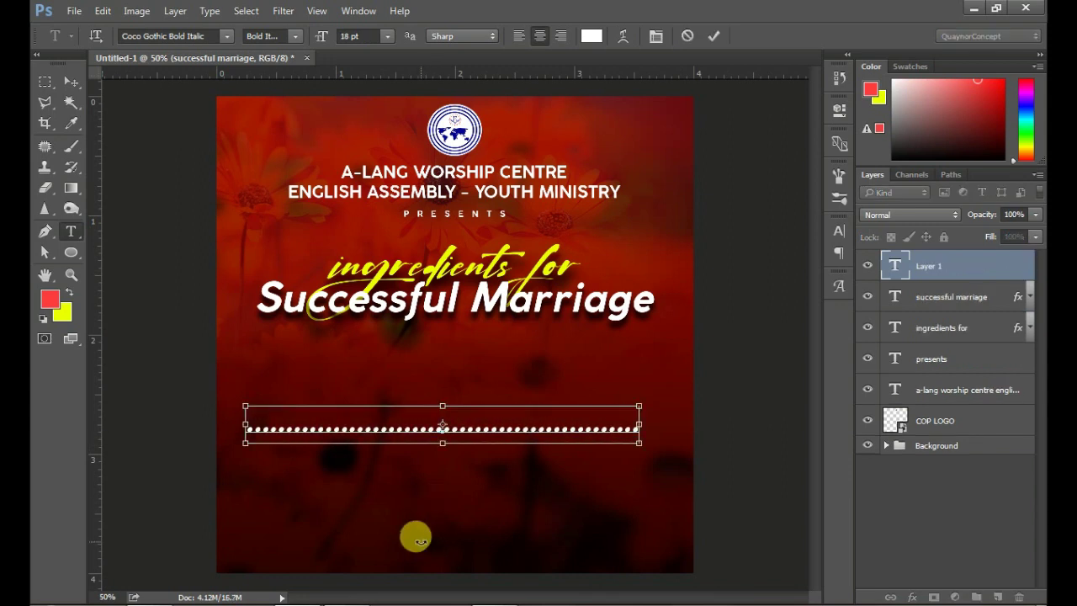
key(BackSpace)
key(BackSpace)
key(BackSpace)
key(BackSpace)
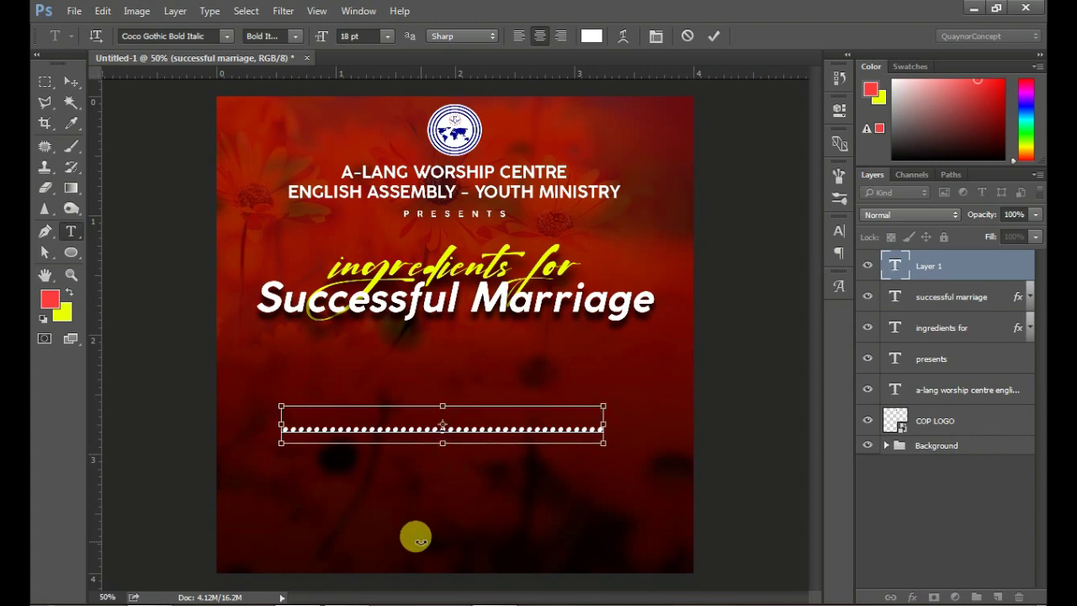
key(ctrl+a)
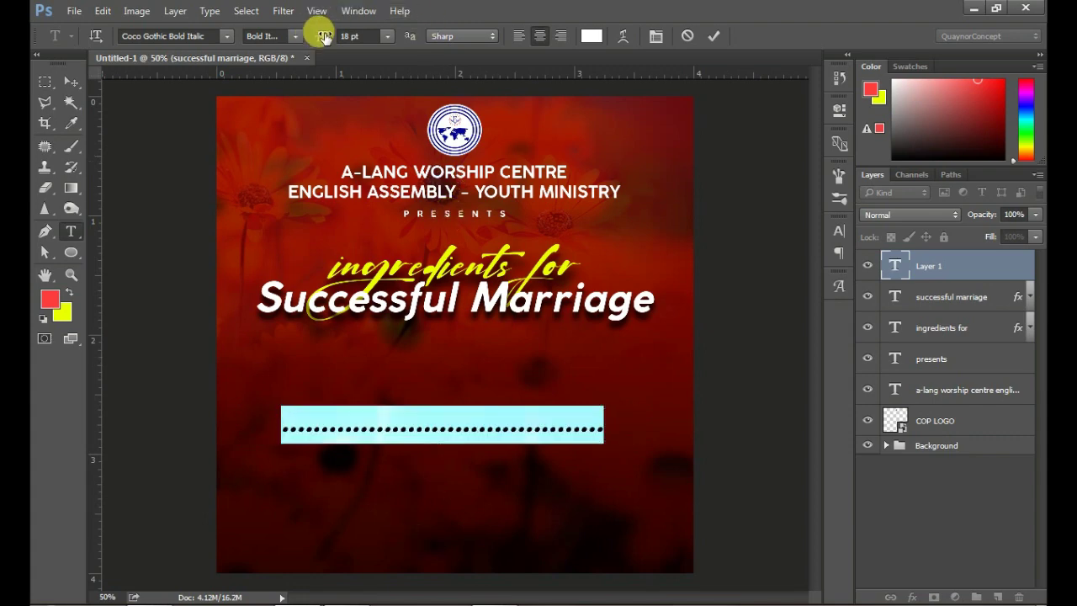
drag(324, 38, 320, 38)
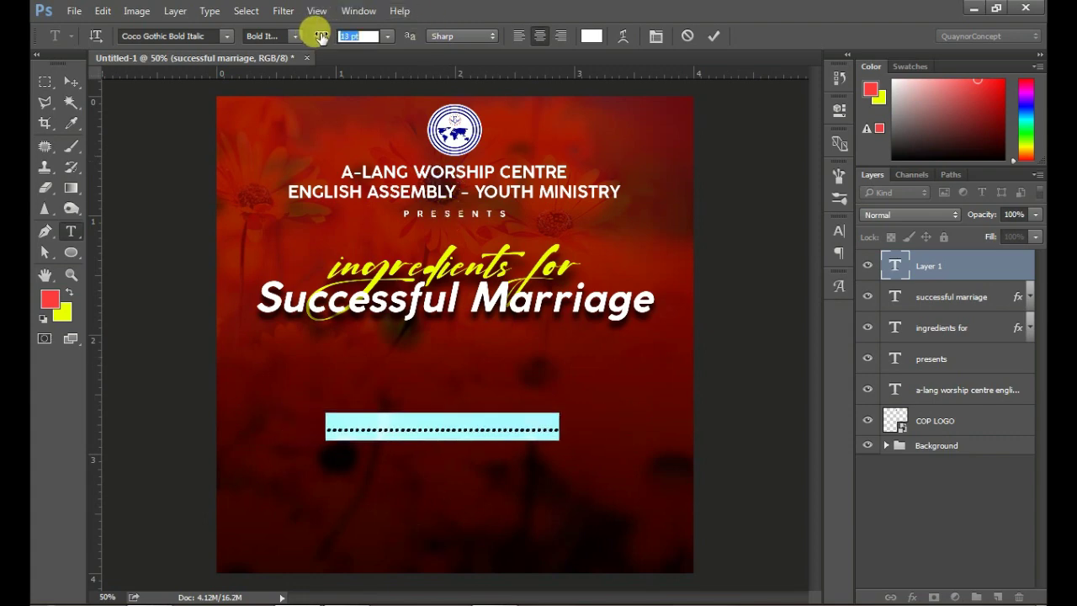
- Set the dot tracking to 120, lengthen the line, and reduce the dots to 12 pt
click(657, 36)
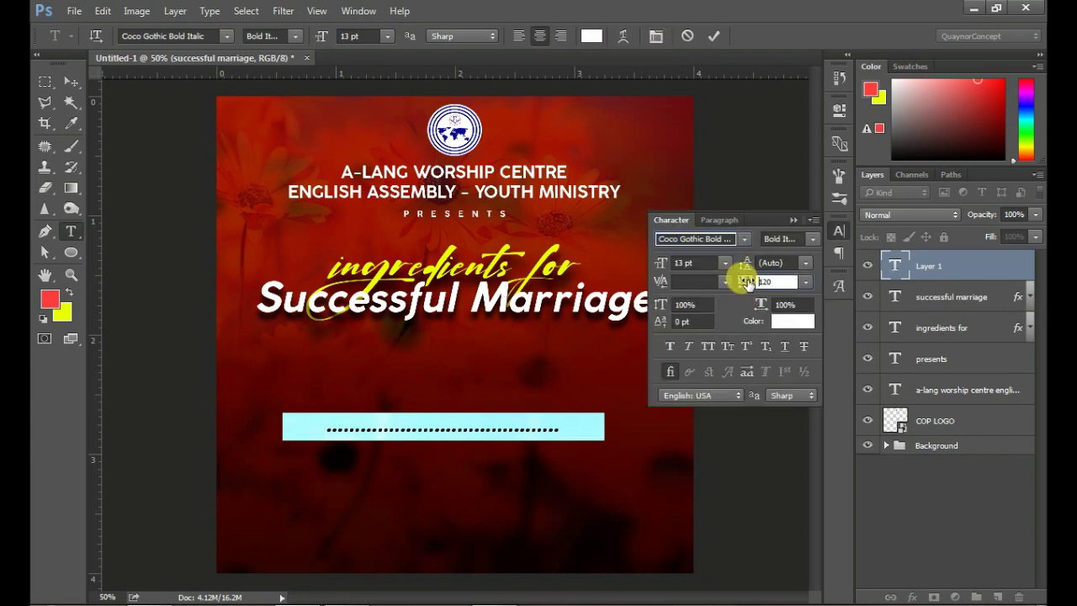
drag(739, 281, 743, 282)
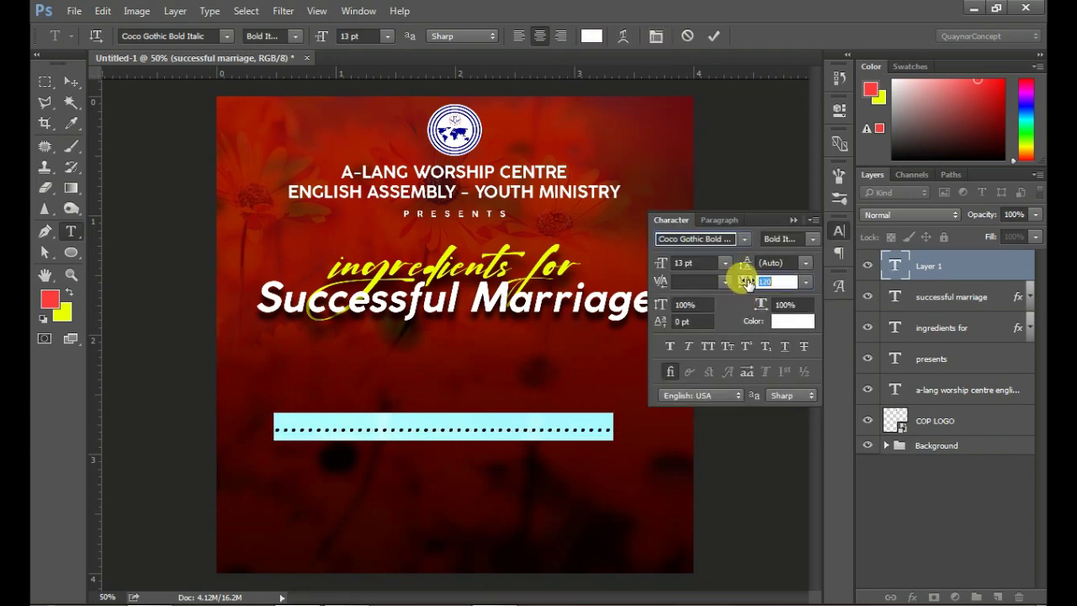
click(613, 429)
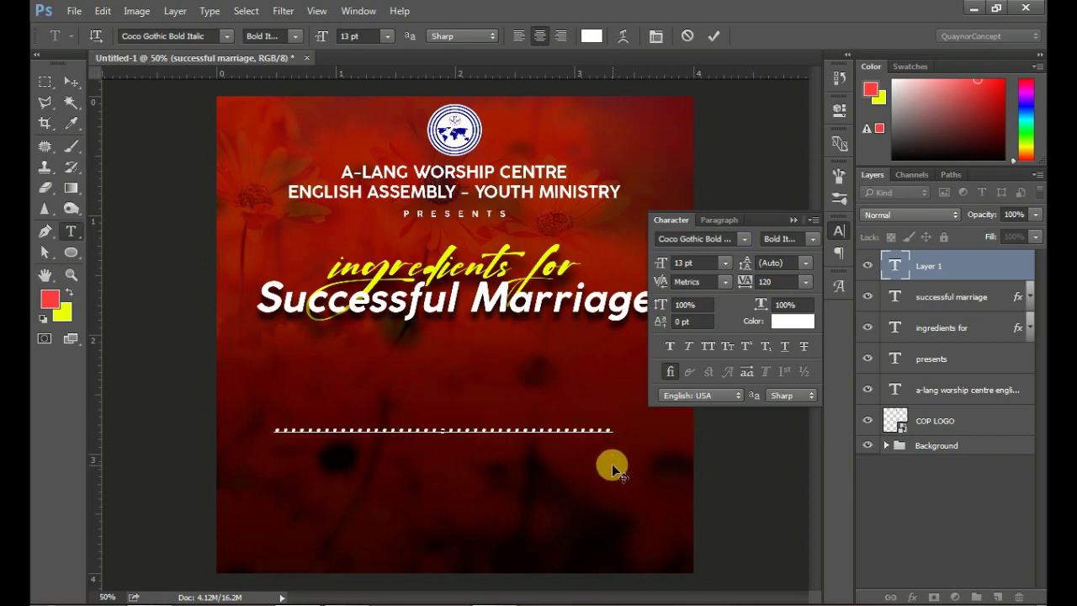
text(......)
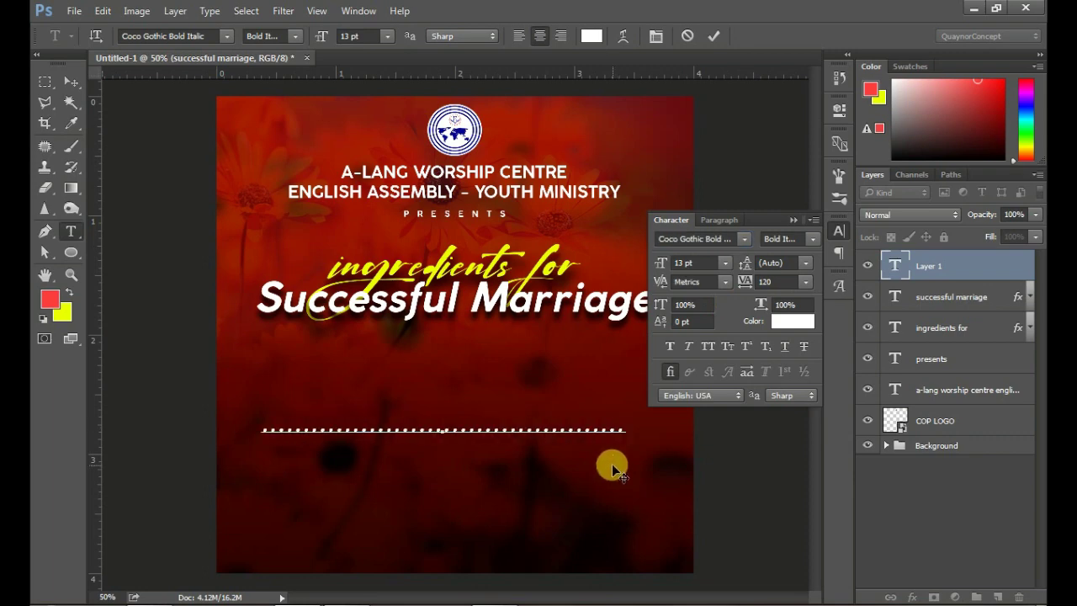
text(..)
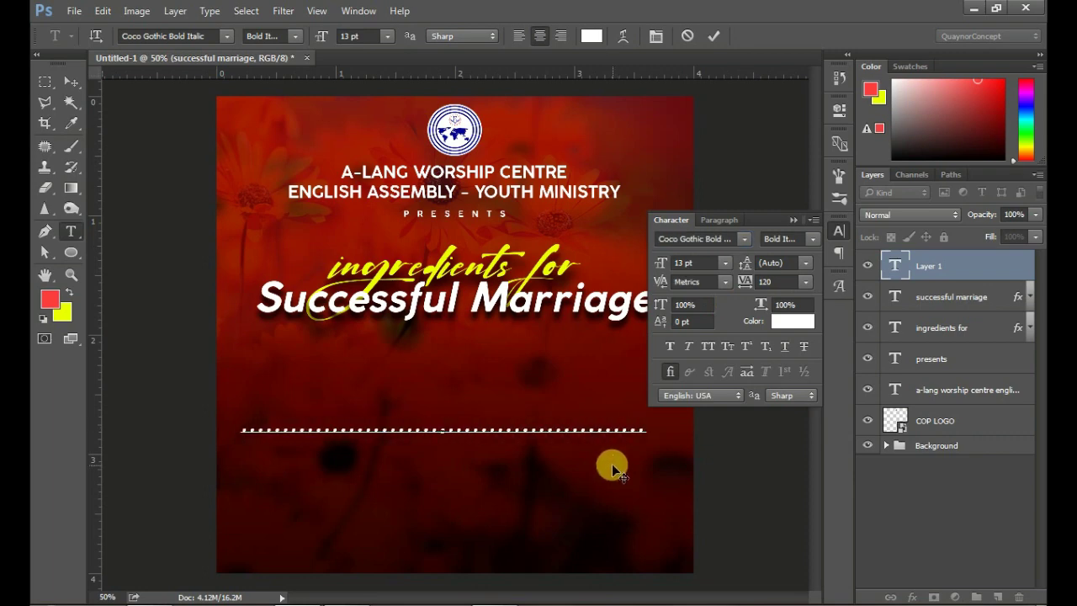
text(..)
key(ctrl+a)
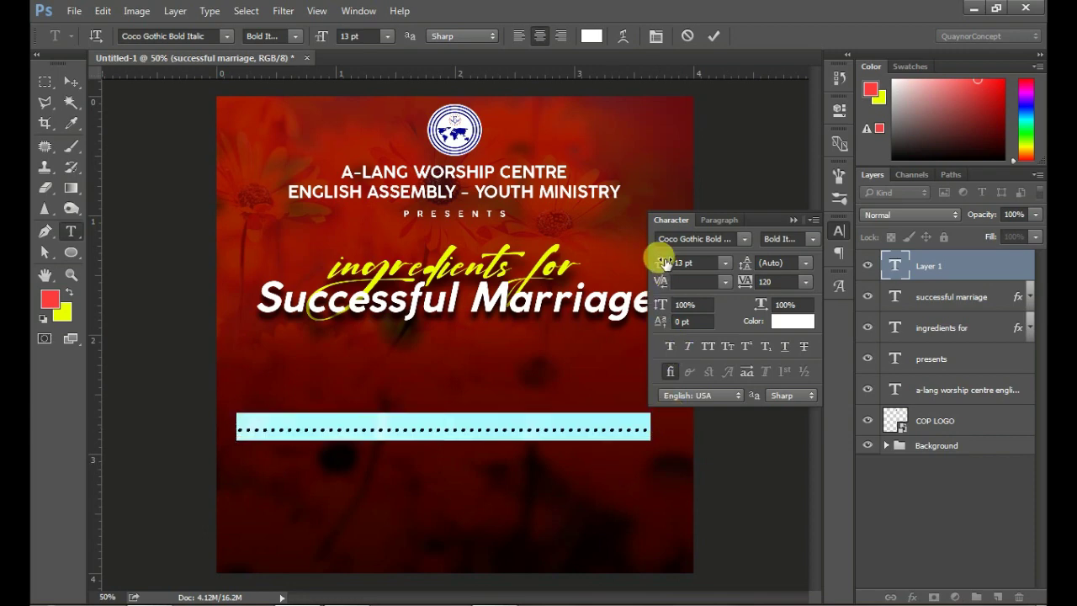
drag(665, 263, 663, 264)
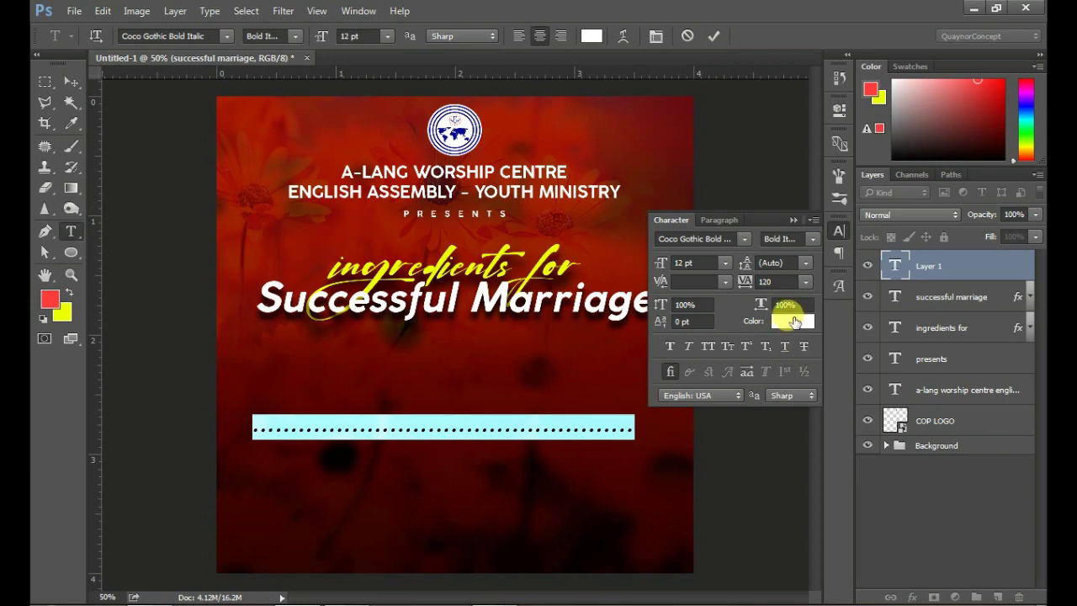
- Colour the dotted line yellow #eaff00 and commit the text
click(791, 319)
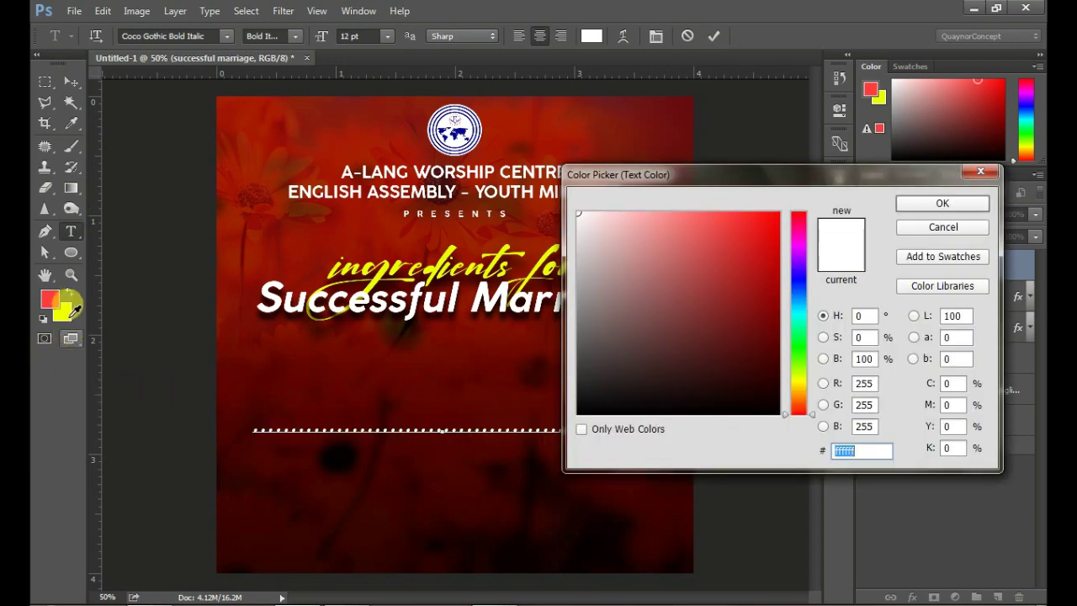
click(62, 313)
click(918, 205)
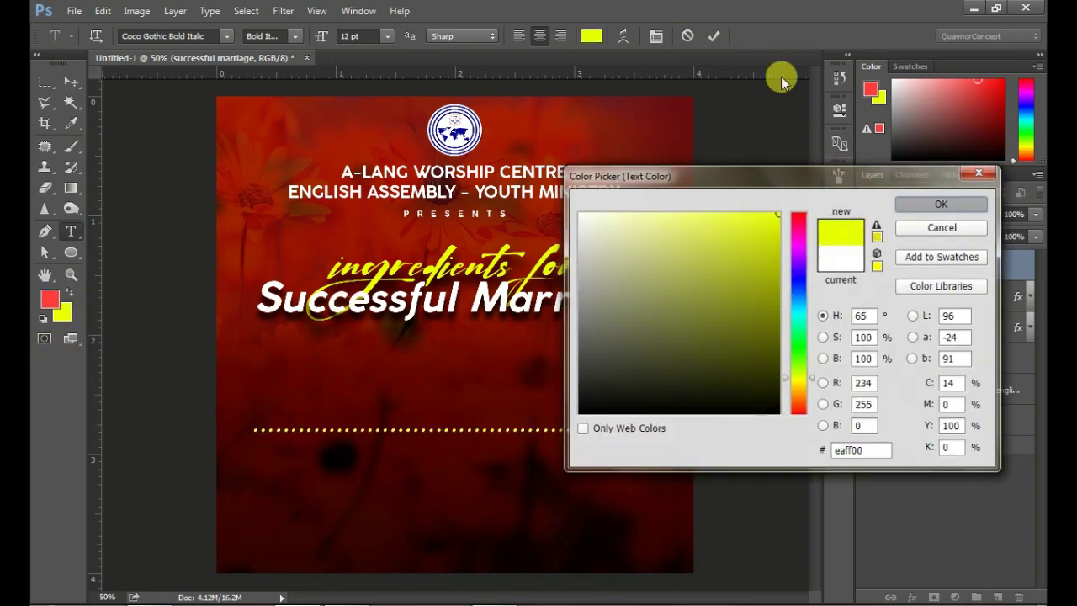
click(709, 36)
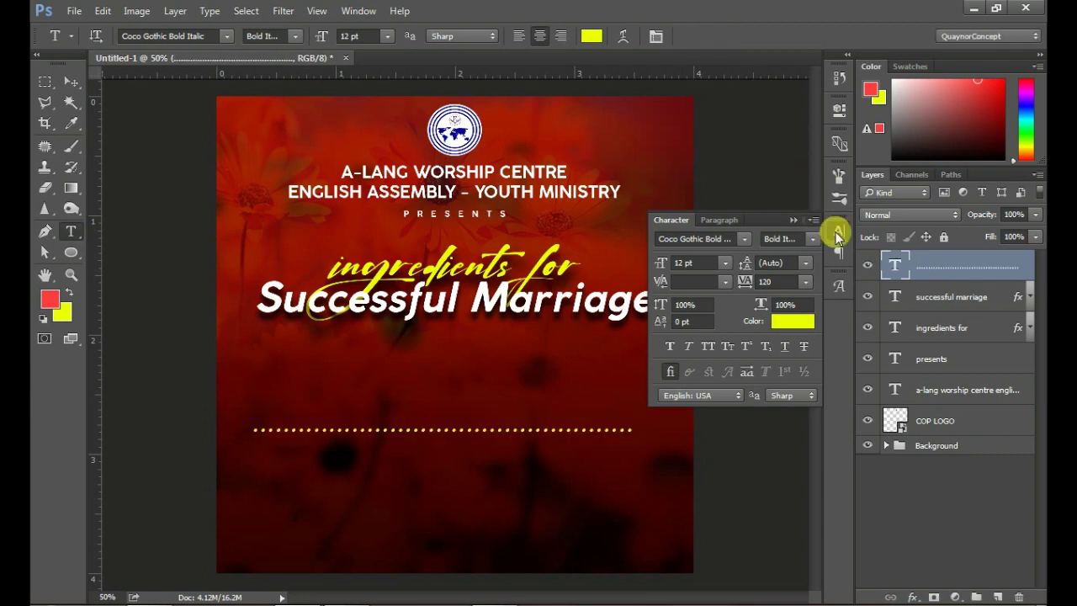
click(839, 230)
- Nudge the dotted line down and raise the title lines and A-LANG/PRESENTS heading slightly
mouse_move(446, 433)
mouse_down()
mouse_move(455, 461)
mouse_move(455, 441)
mouse_up()
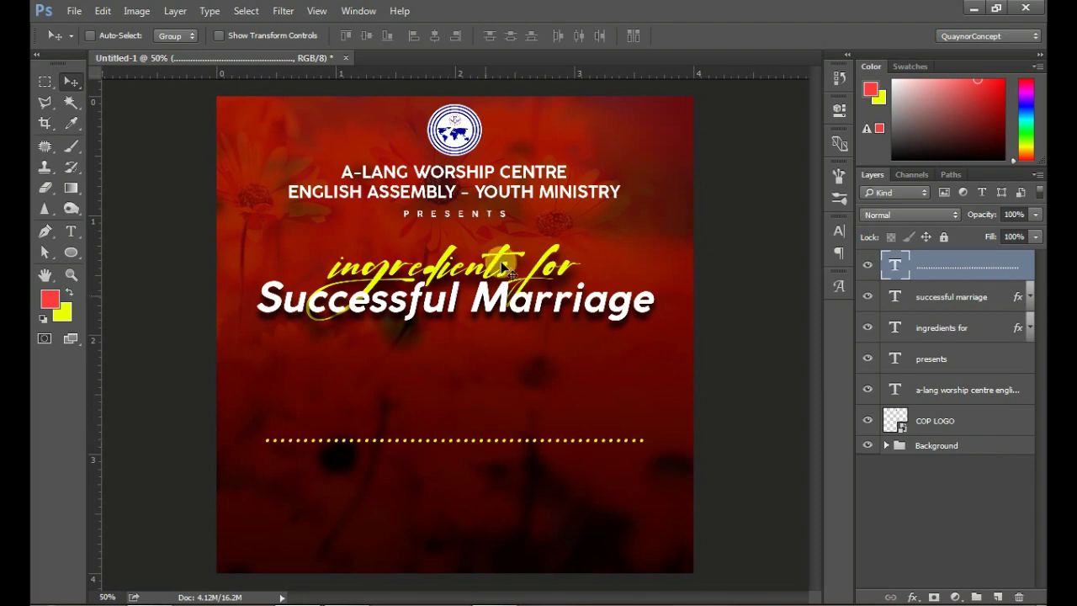
click(500, 308)
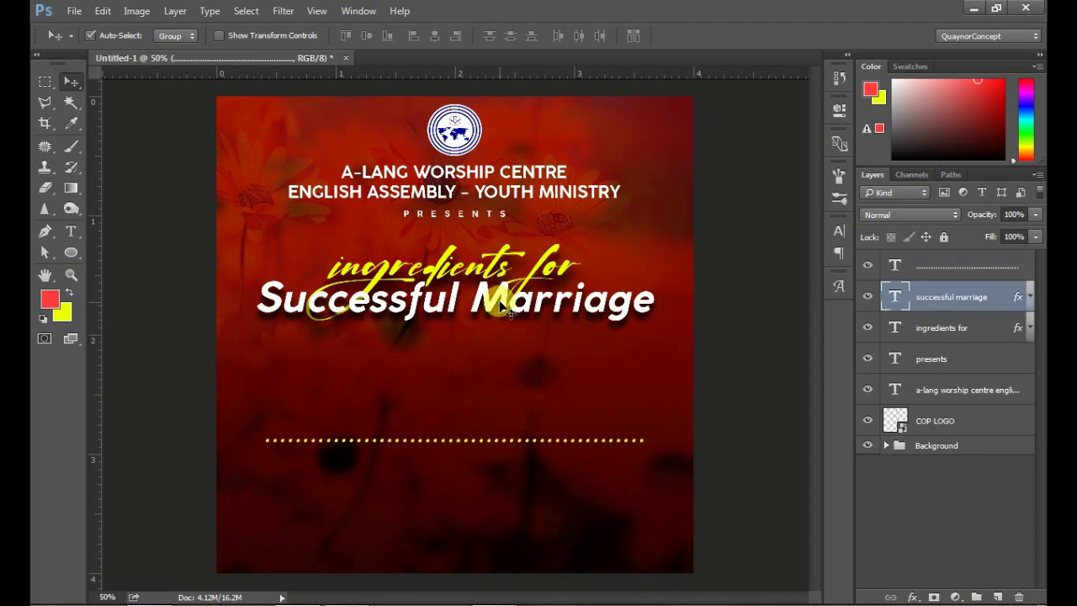
shift+click(494, 288)
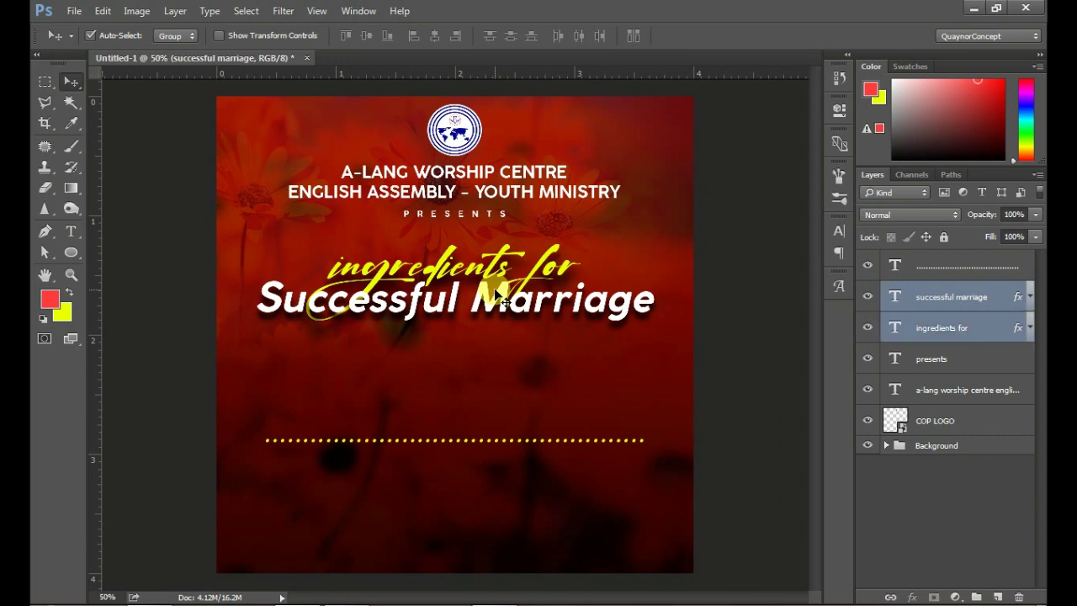
drag(494, 287, 495, 287)
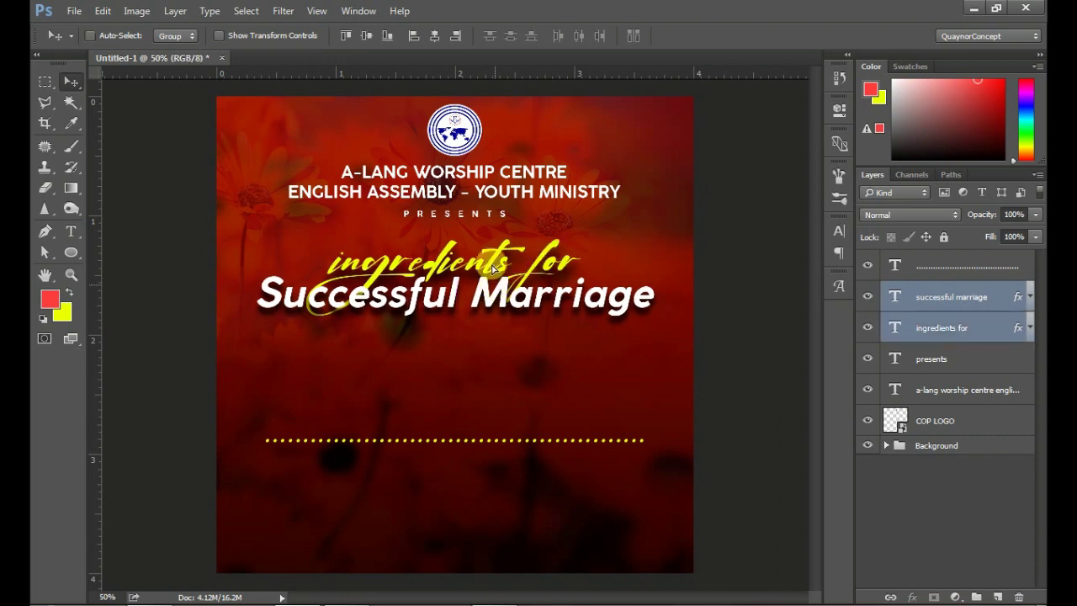
click(479, 214)
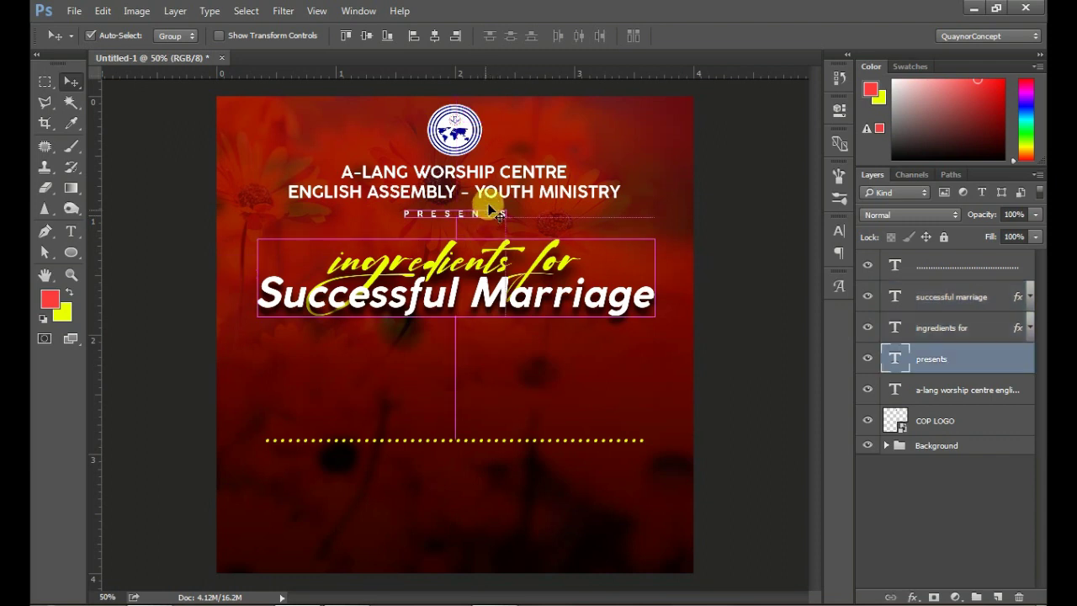
shift+click(487, 206)
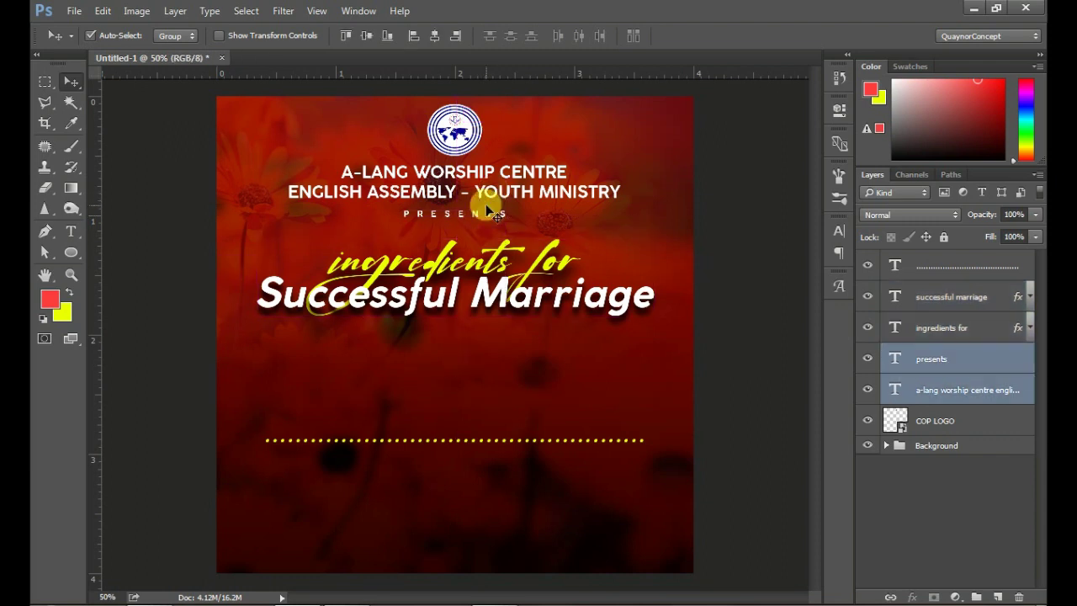
drag(487, 209, 488, 199)
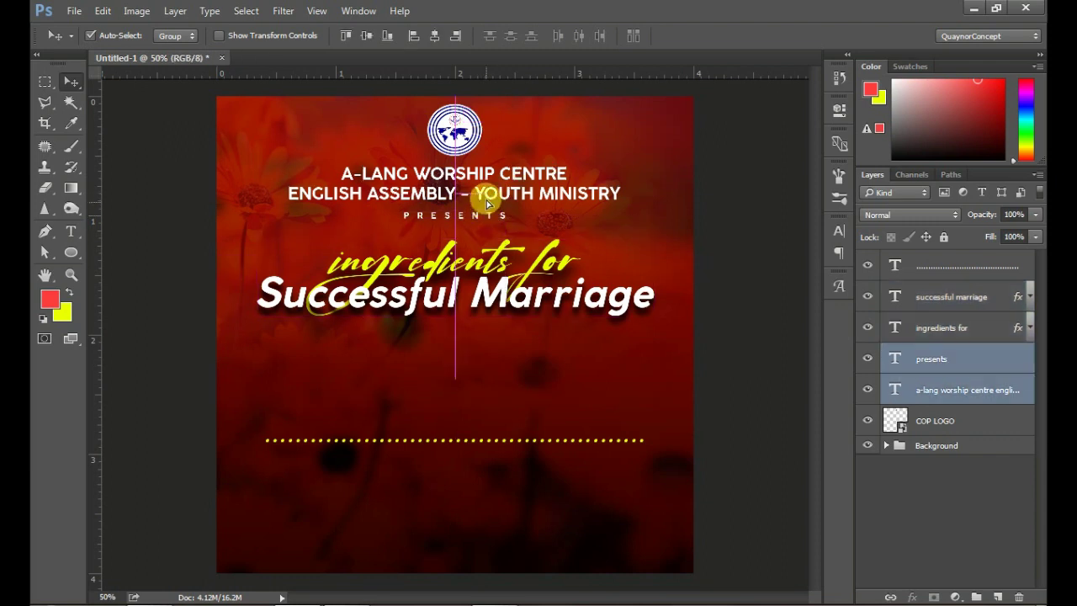
- Shrink the COP logo slightly and move it up a few pixels
key(ctrl)
ctrl+click(463, 134)
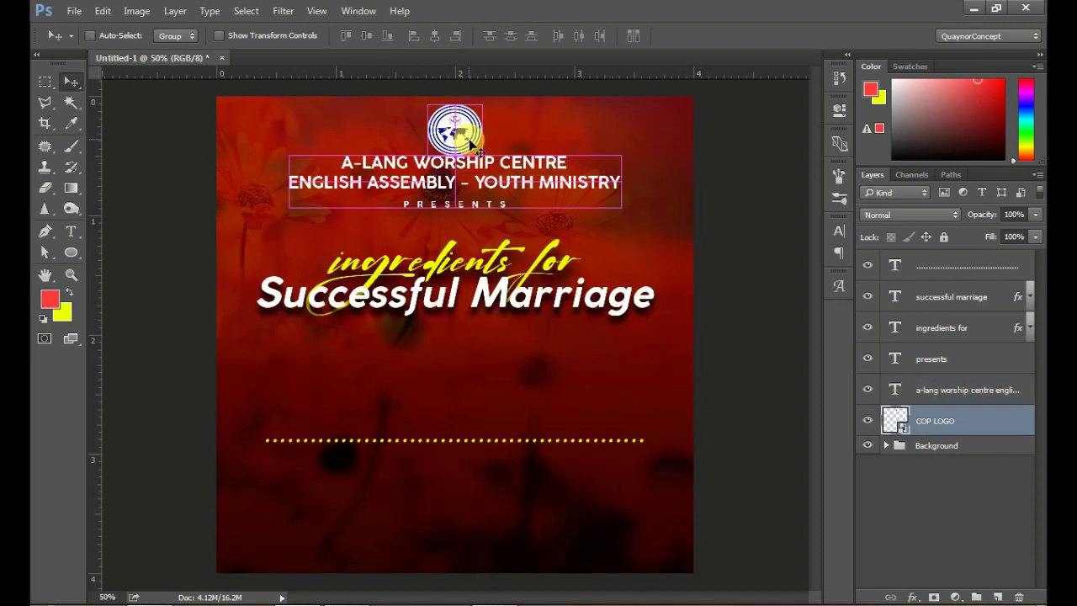
key(ctrl+t)
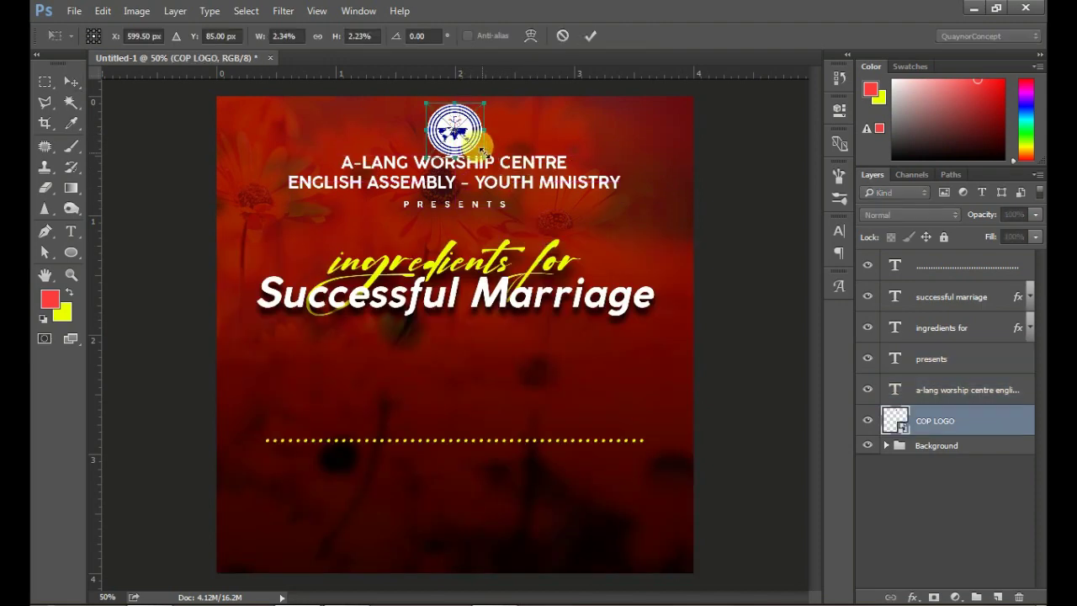
drag(481, 151, 473, 145)
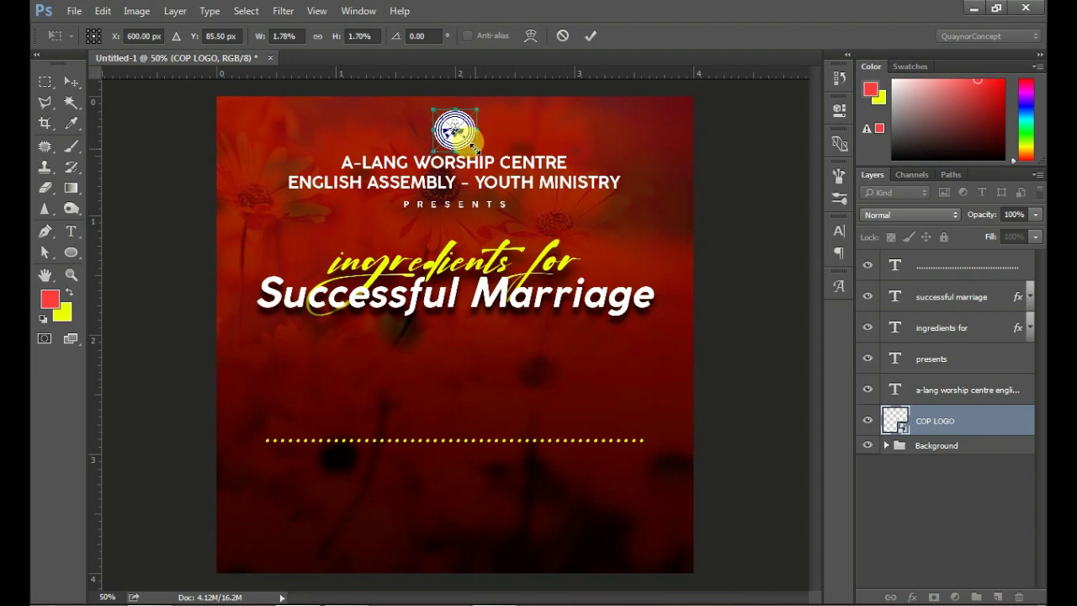
key(Return)
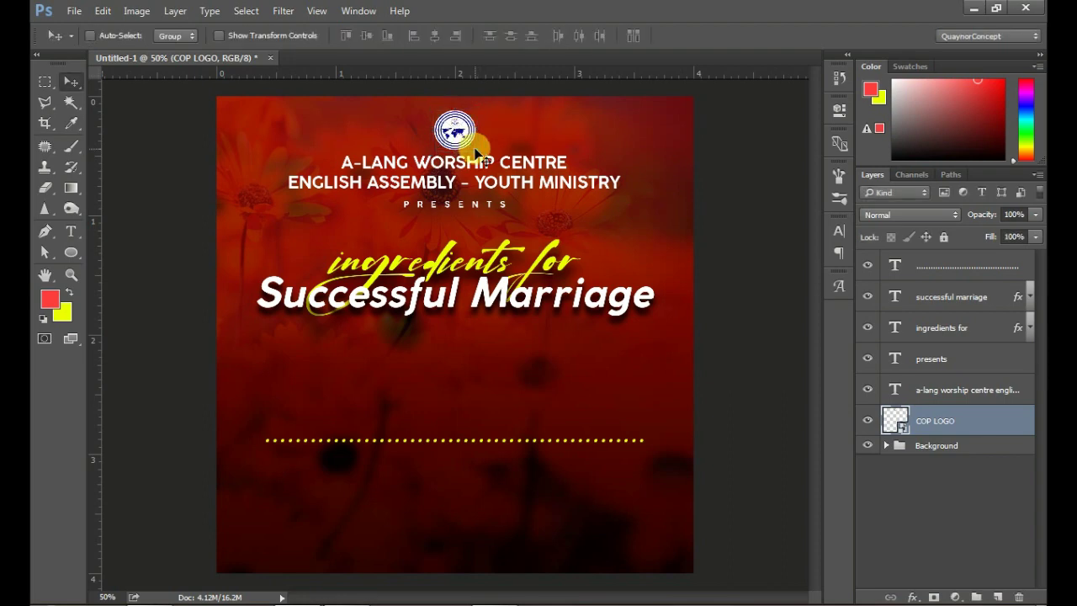
drag(476, 152, 476, 145)
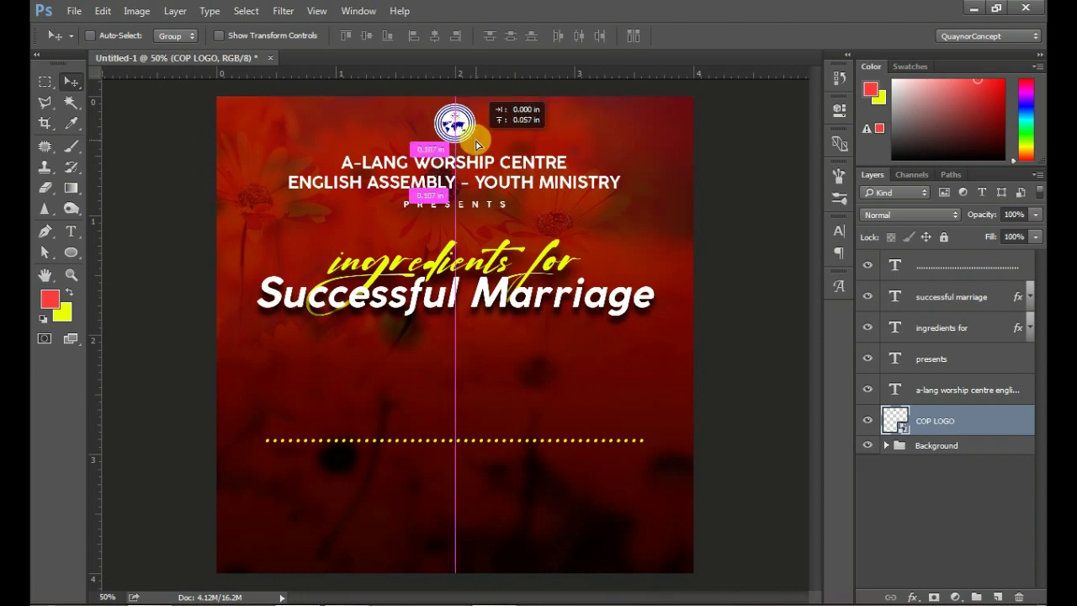
- Fine-tune the heading and title positions, centring 'ingredients for' over 'Successful Marriage'
ctrl+click(479, 191)
shift+click(483, 203)
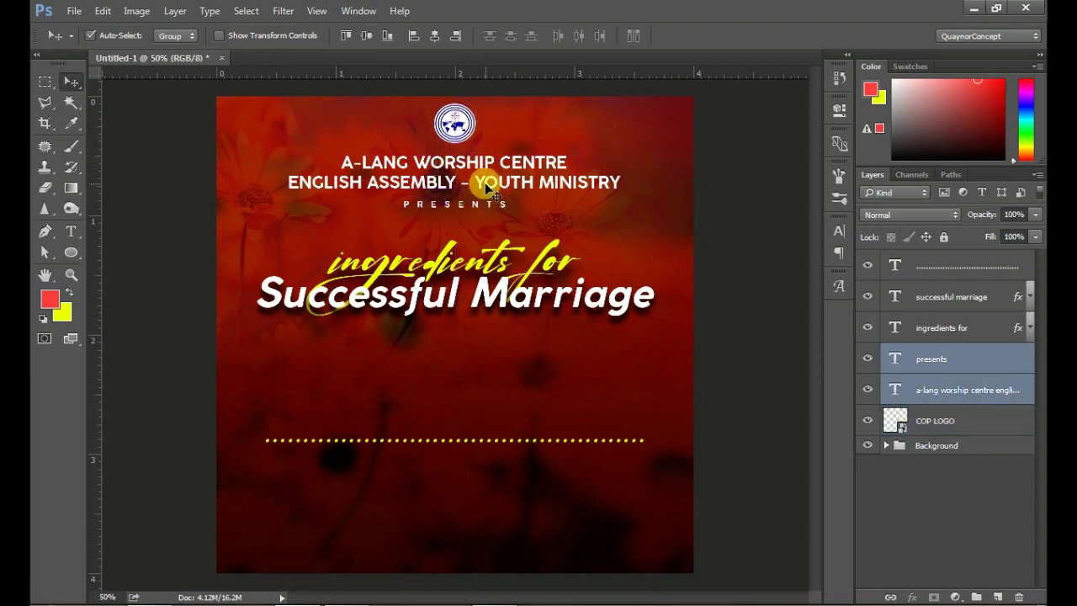
drag(486, 187, 486, 182)
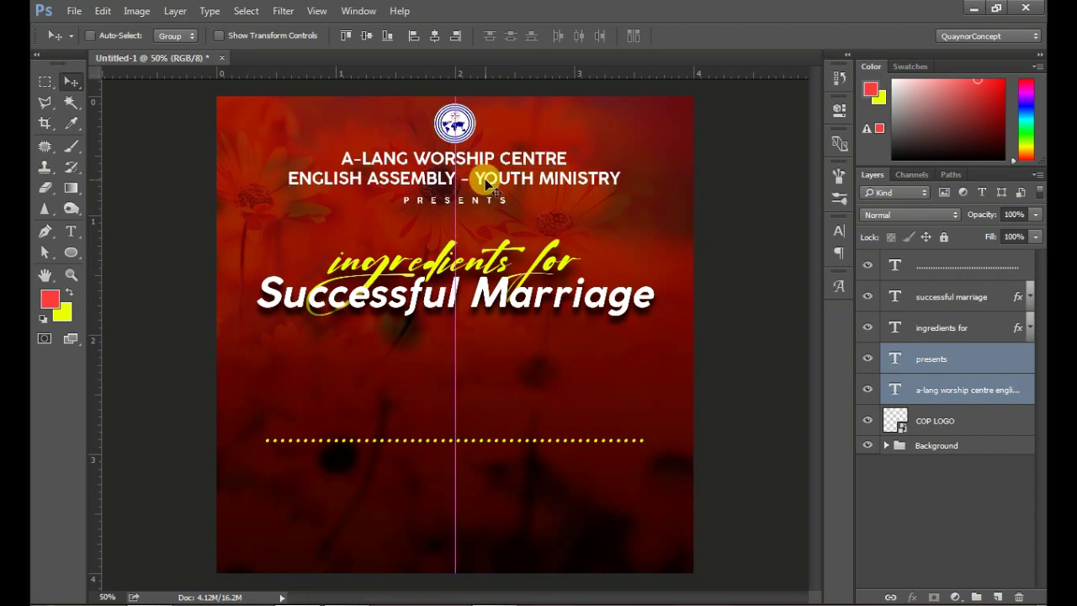
key(Down)
key(Down)
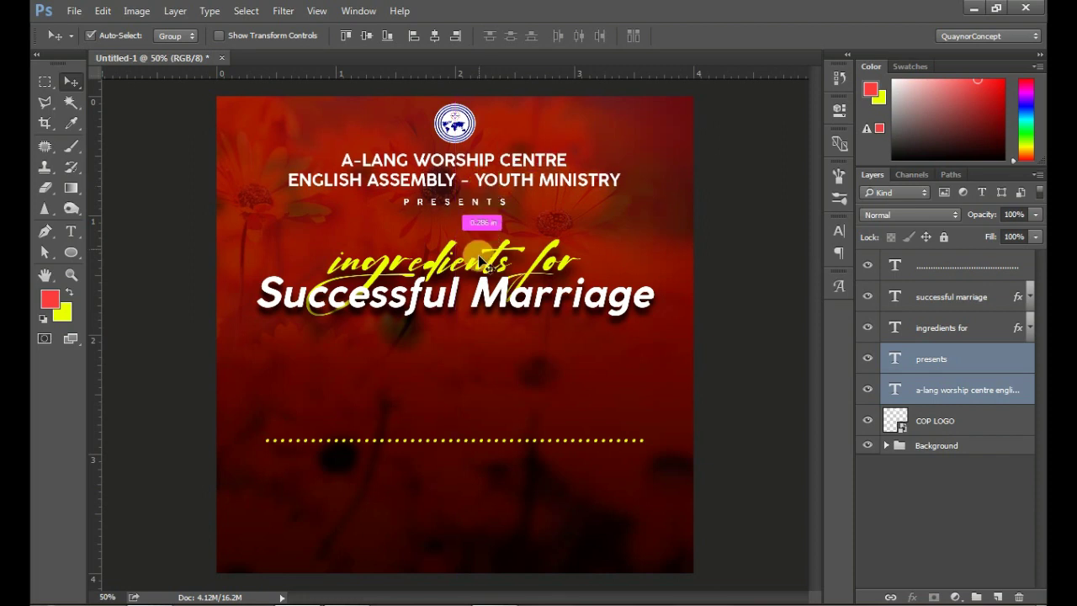
click(486, 273)
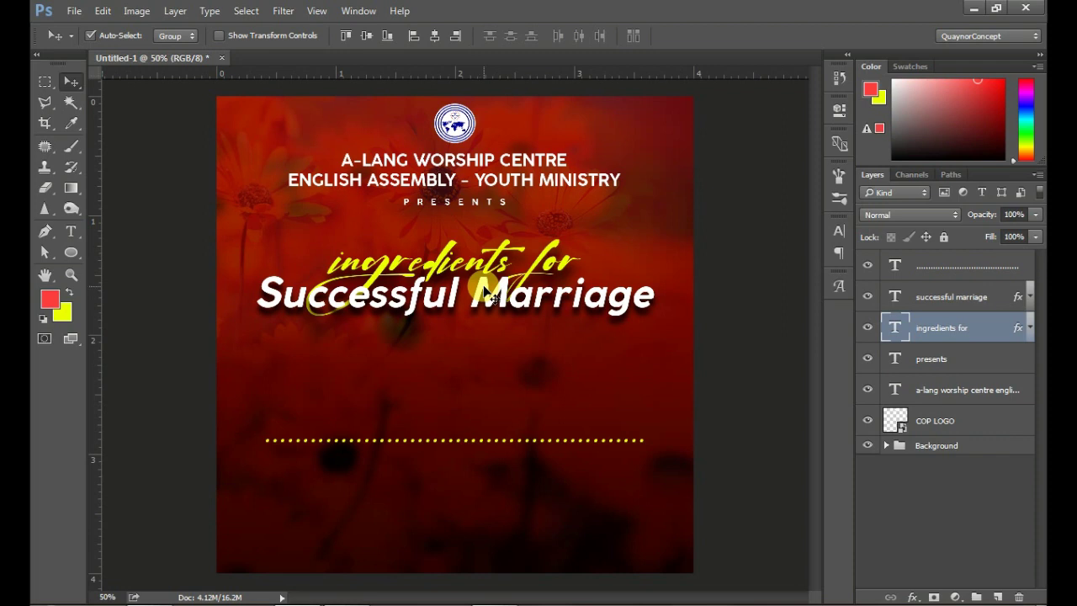
ctrl+shift+click(492, 295)
drag(492, 296, 486, 287)
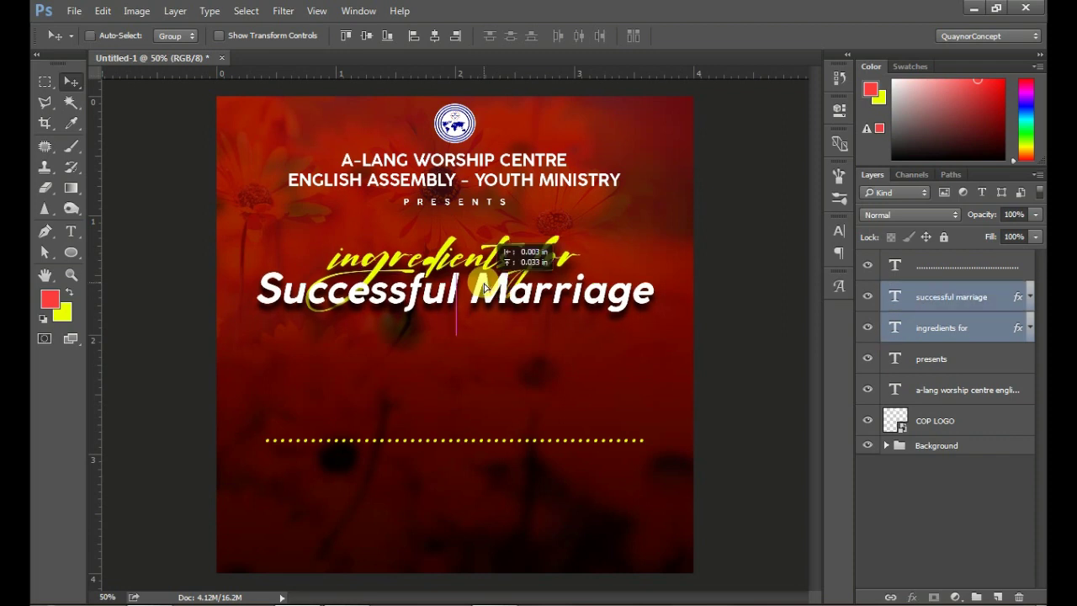
click(435, 36)
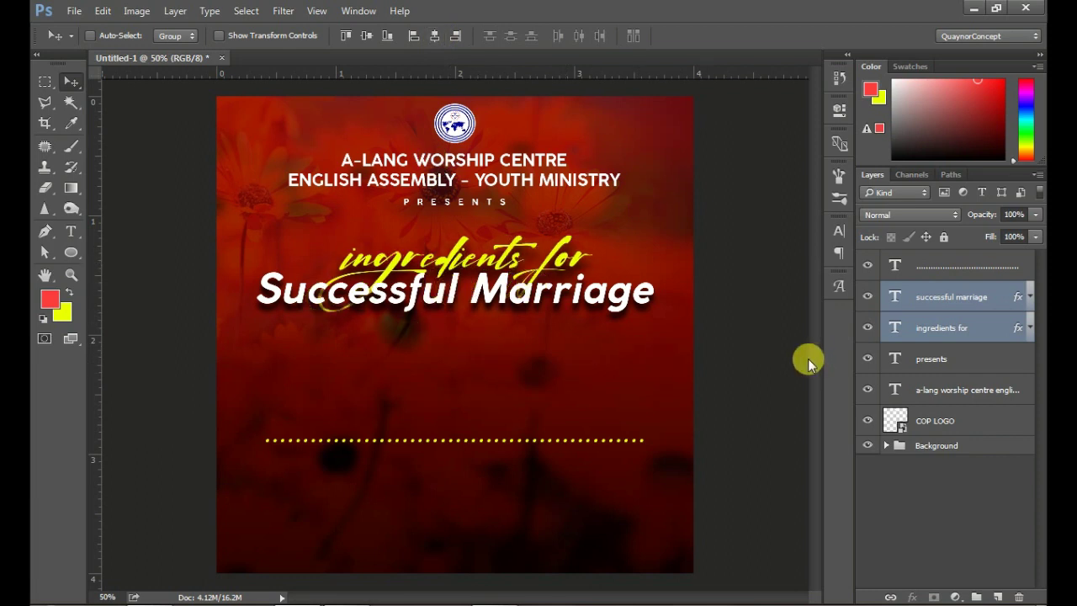
- Select the dotted line's layer and choose the Rounded Rectangle Tool (10 px radius)
click(940, 267)
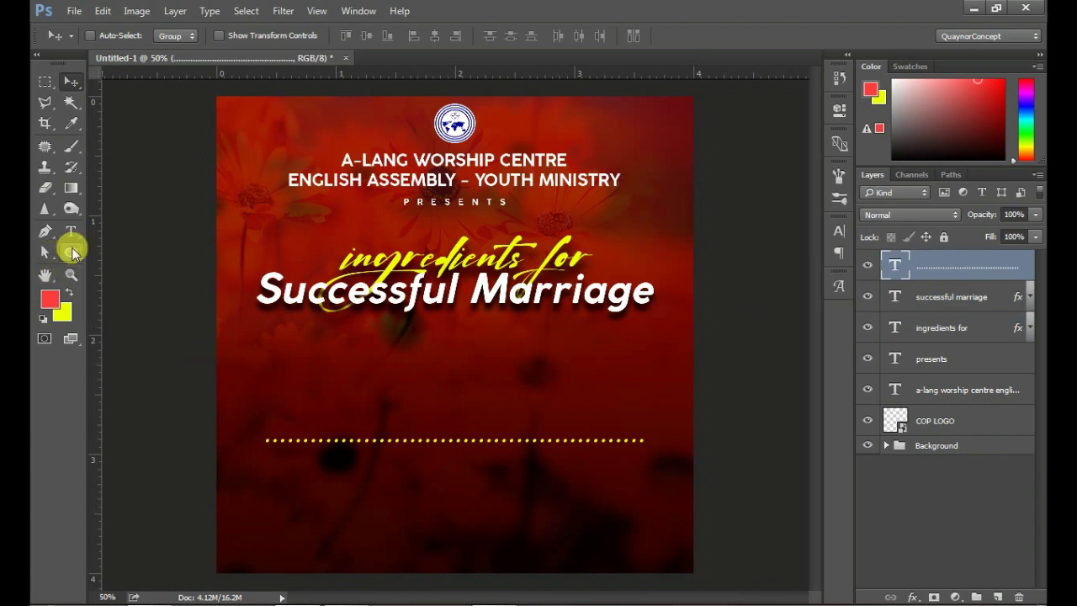
click(71, 253)
click(145, 266)
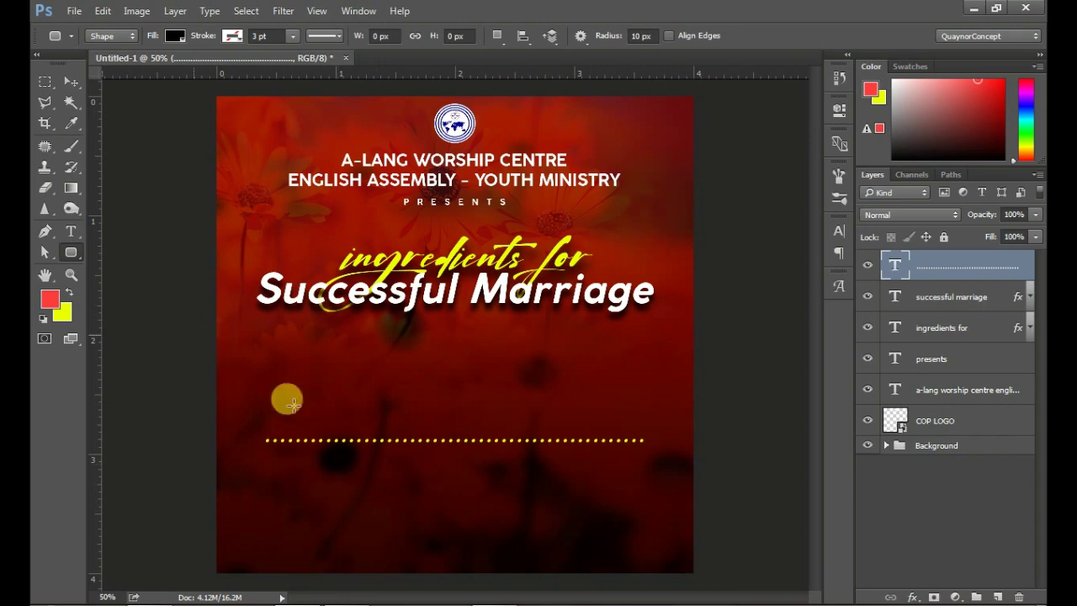
- Add a new text line reading 'Venue:' below the dotted line
click(73, 233)
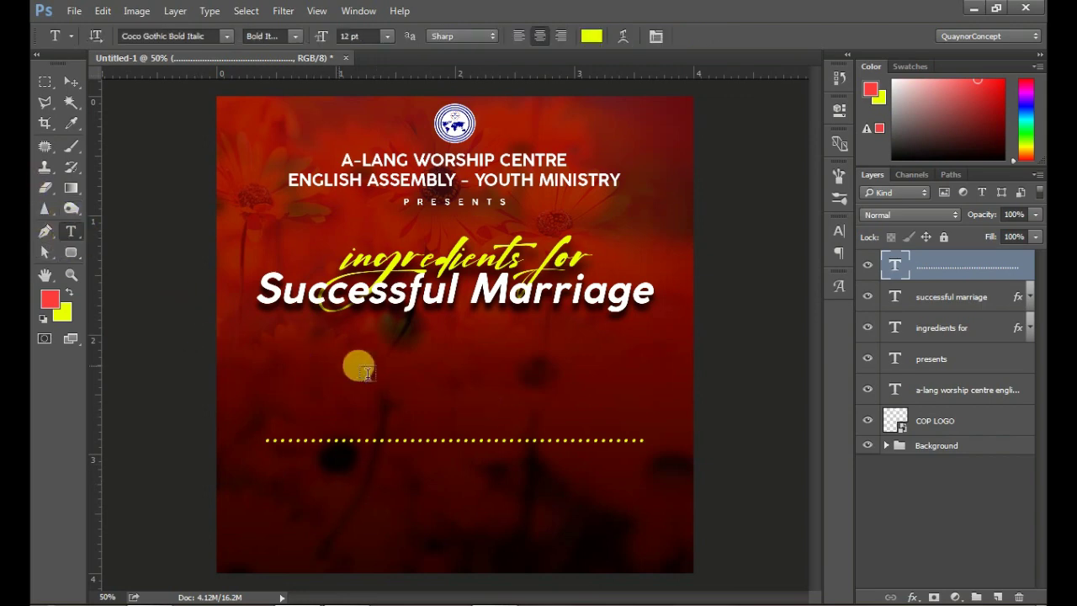
click(446, 502)
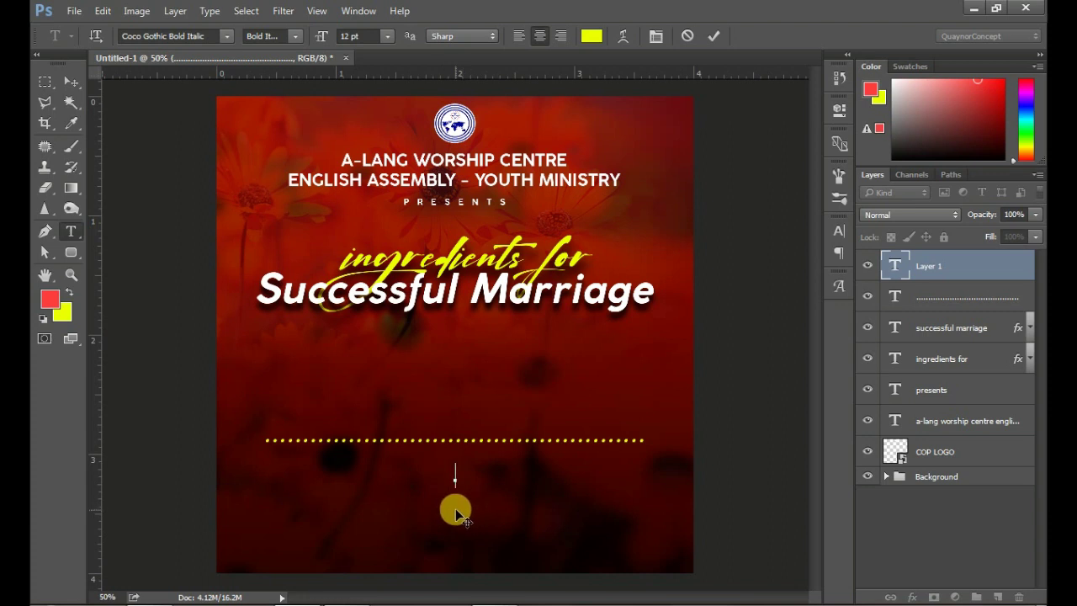
text(Ve)
text(nue:)
- Format the Venue text with tracking 0, Arial Narrow 7 Regular and All Caps
key(ctrl+a)
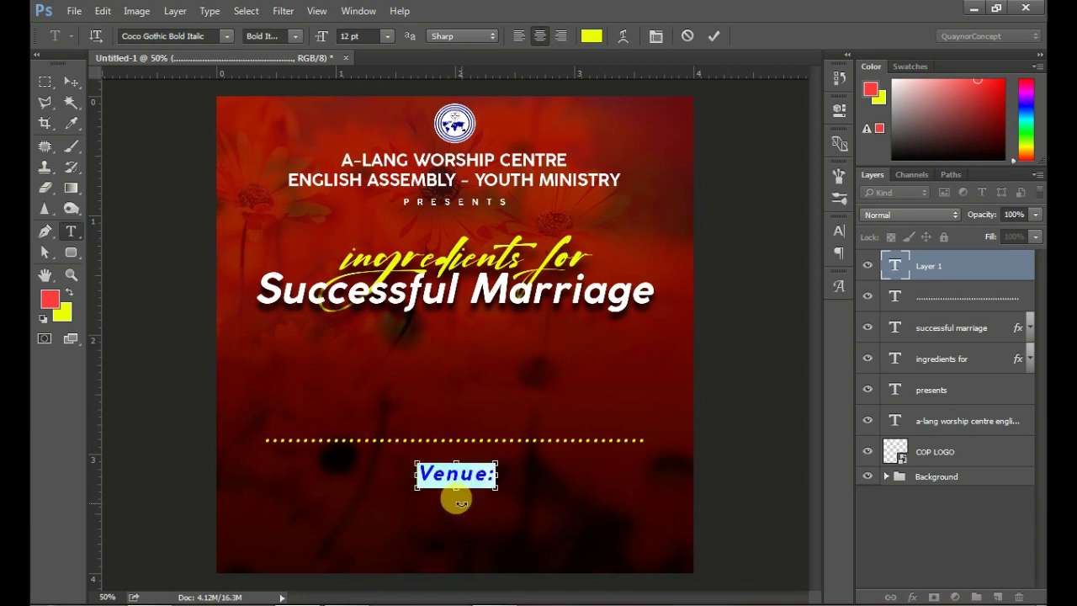
click(839, 231)
click(776, 282)
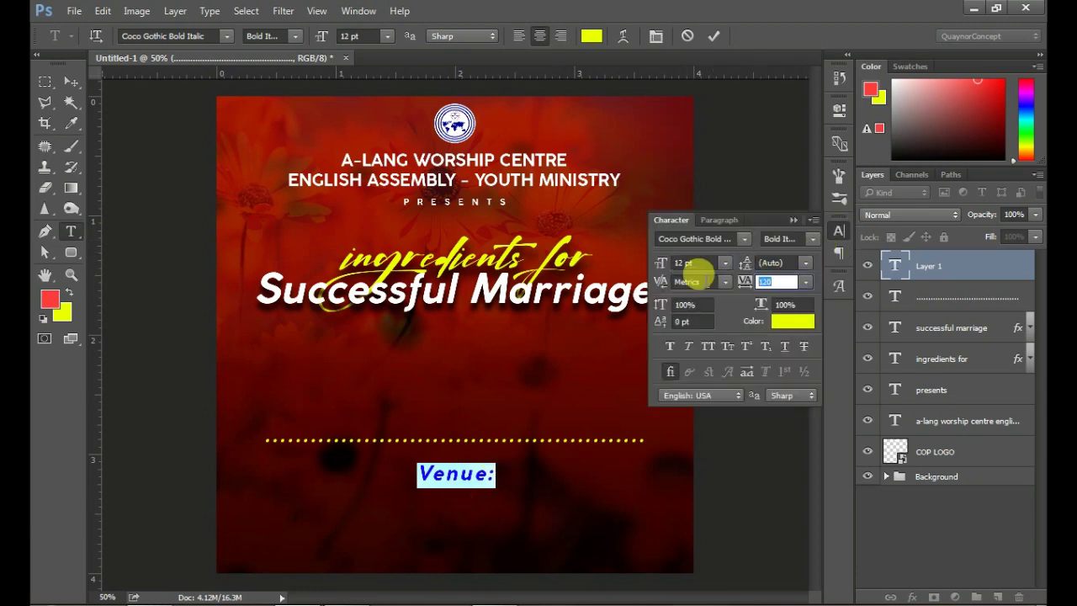
text(0)
click(723, 239)
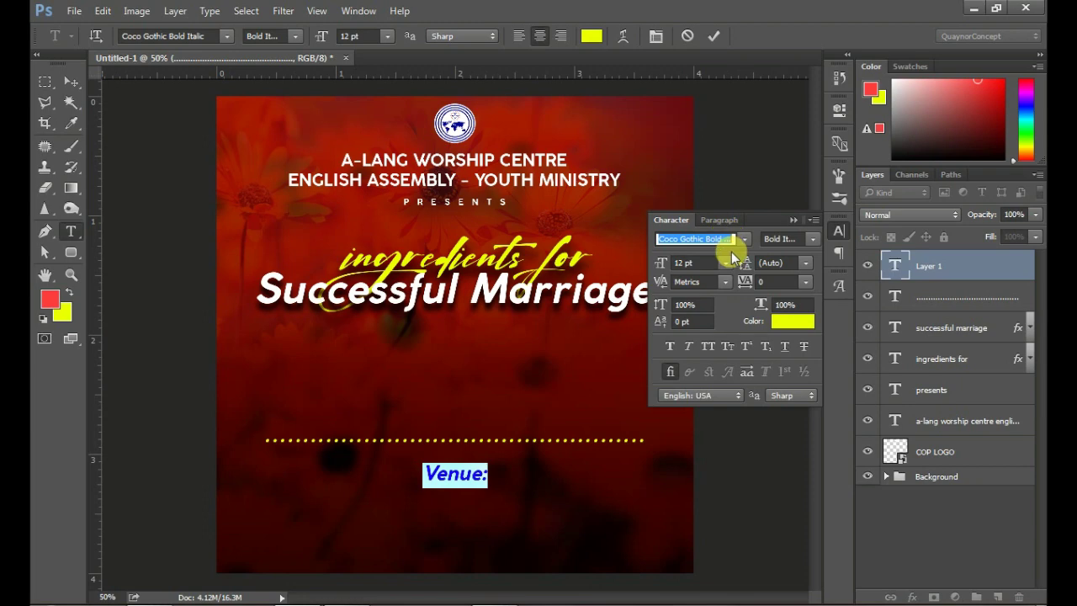
text(arial)
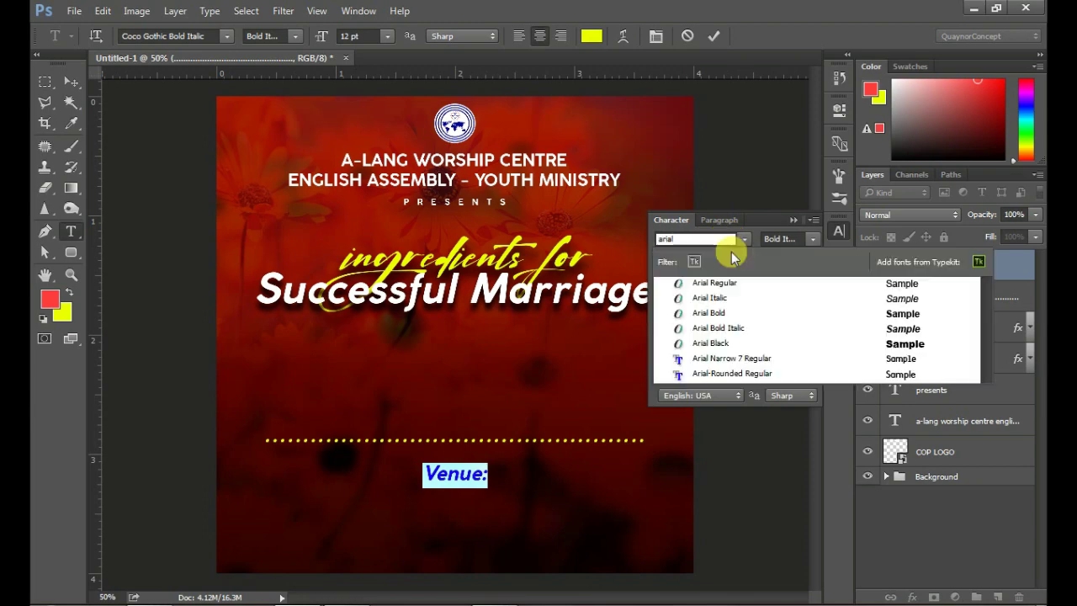
click(730, 362)
click(707, 345)
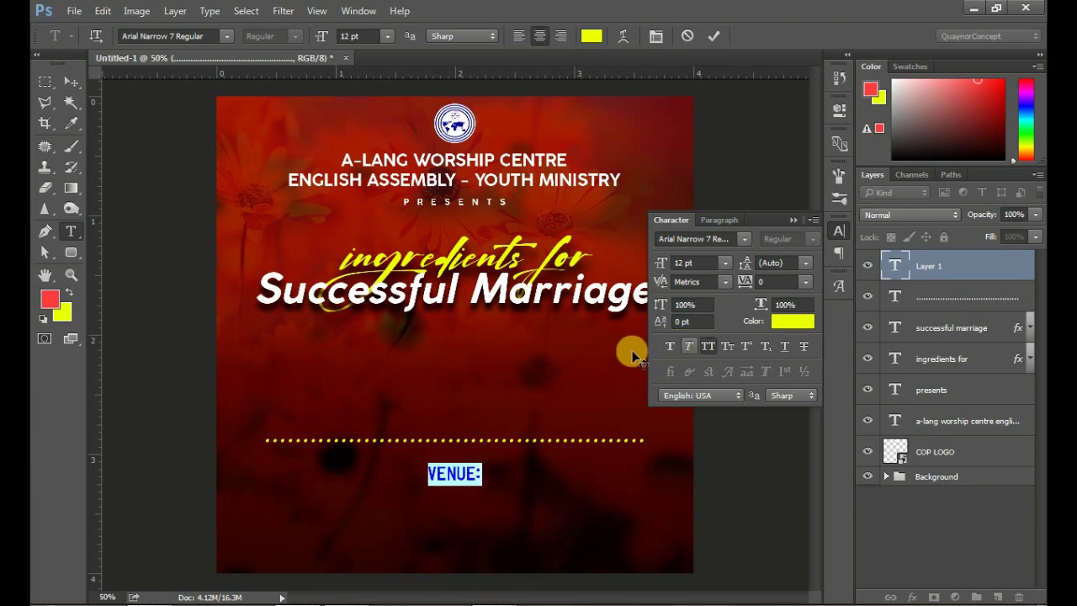
- Nudge the line and complete it as 'VENUE: A-LANG WORSHIP CENTRE'
mouse_move(480, 504)
mouse_down()
mouse_move(396, 505)
mouse_move(471, 514)
mouse_up()
click(473, 478)
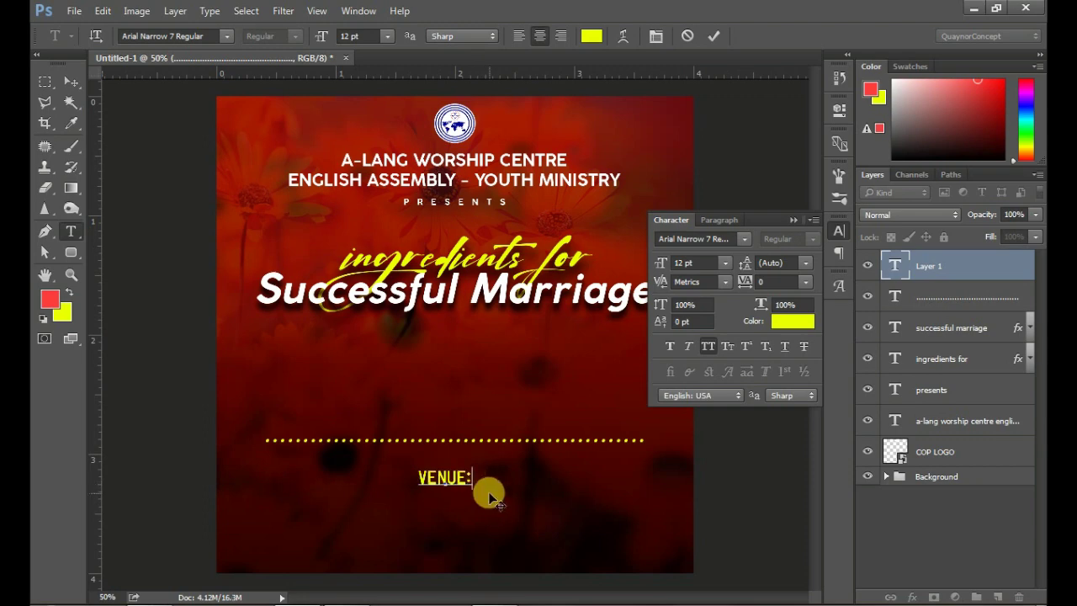
text( A-LA)
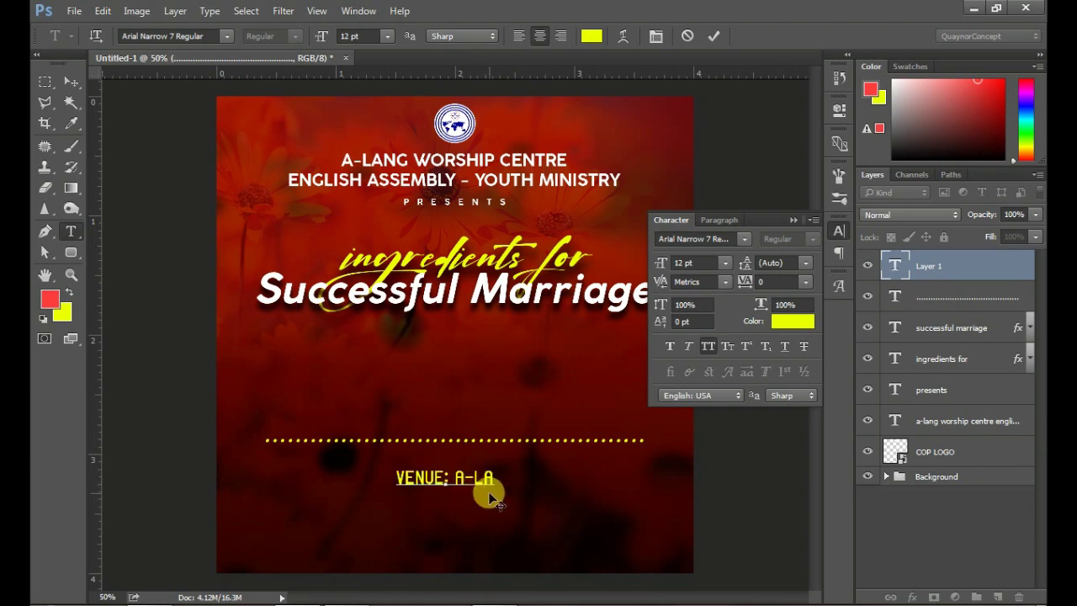
text(NG WOR)
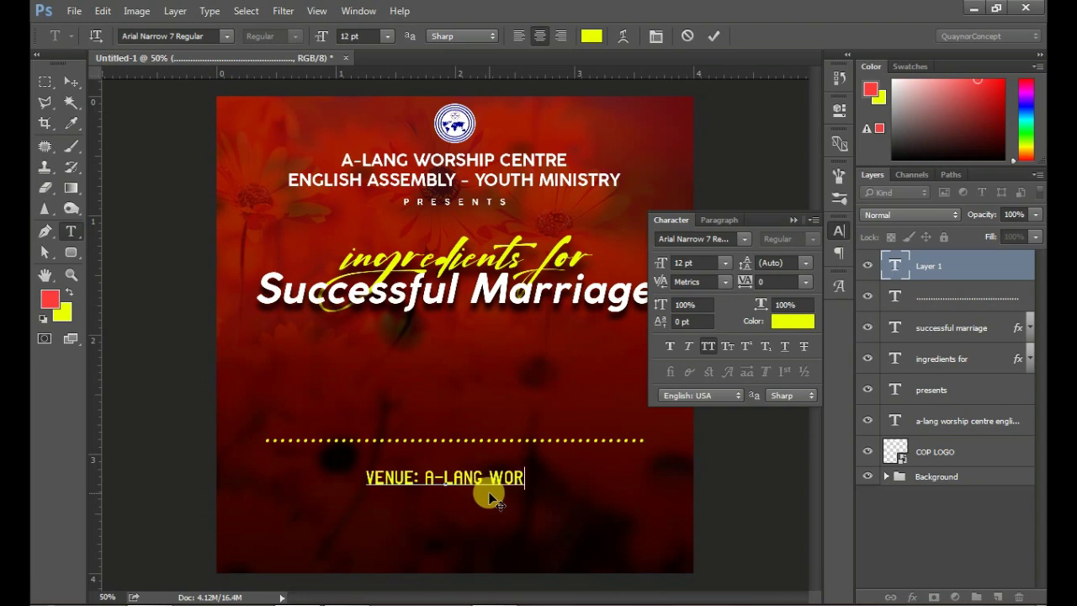
text(SHIP C )
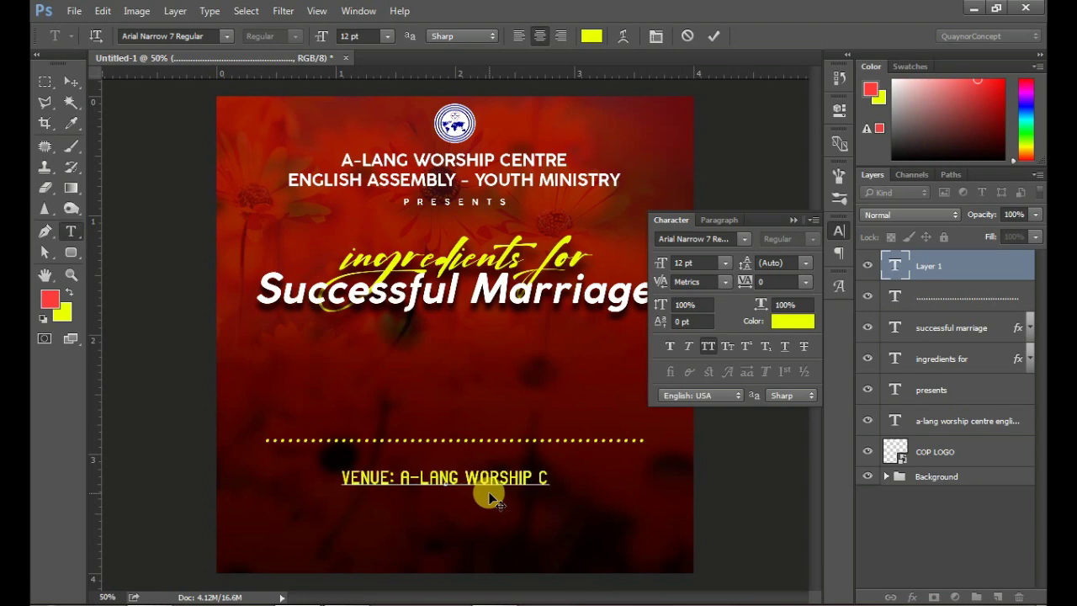
text(ENTRE)
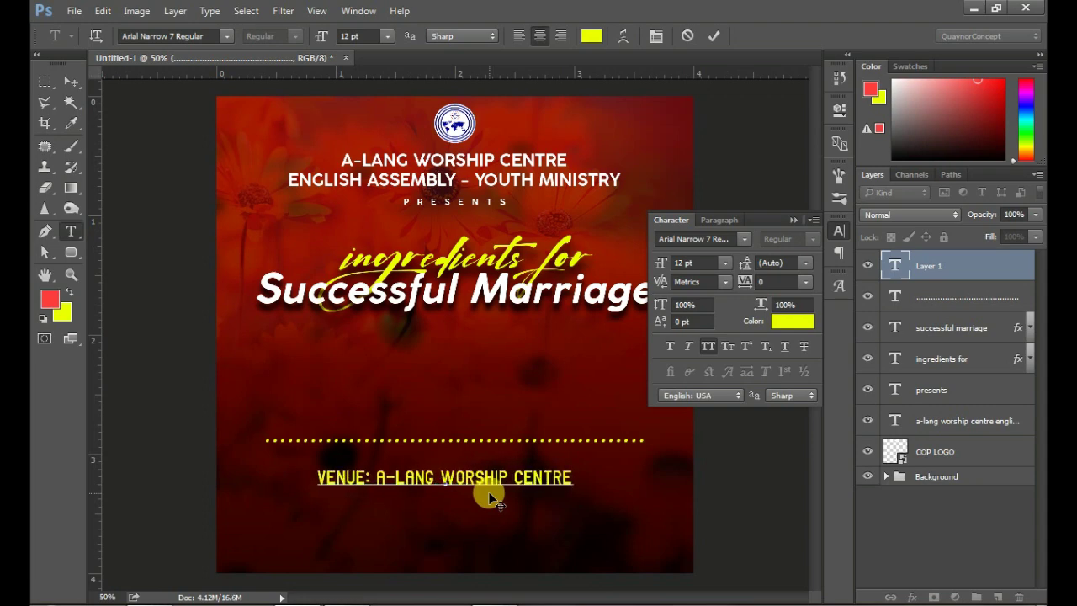
key(ctrl+a)
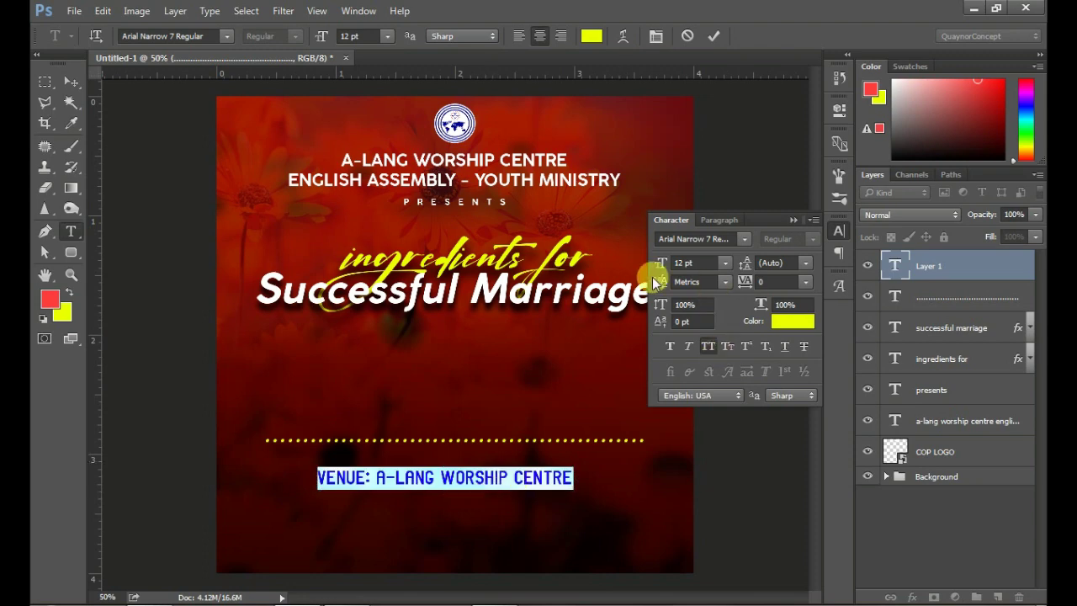
- Set the venue line to 10 pt with tracking 75
click(682, 262)
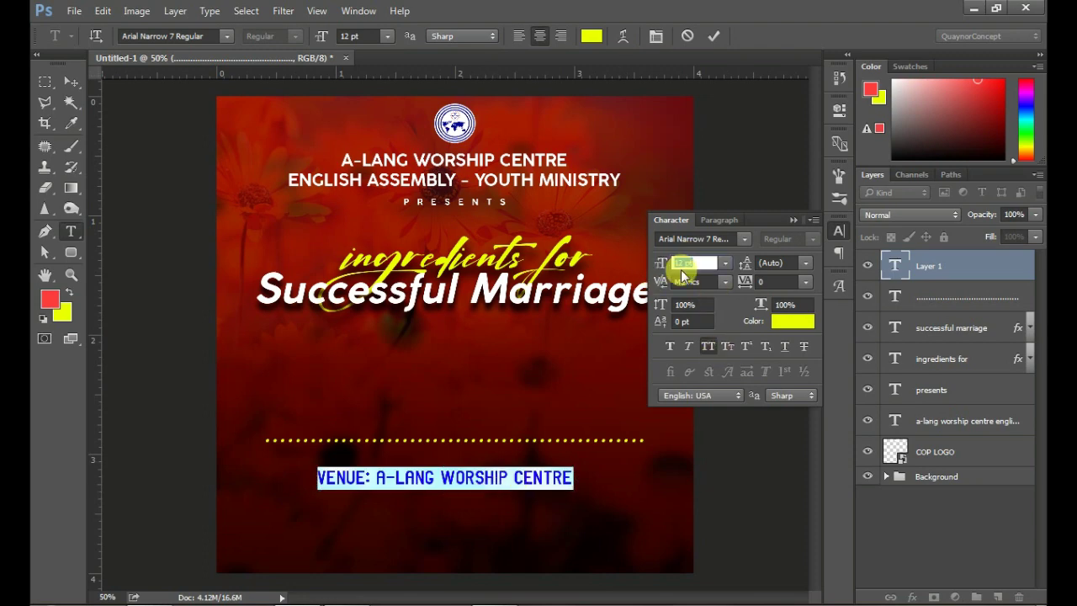
text(10)
key(Return)
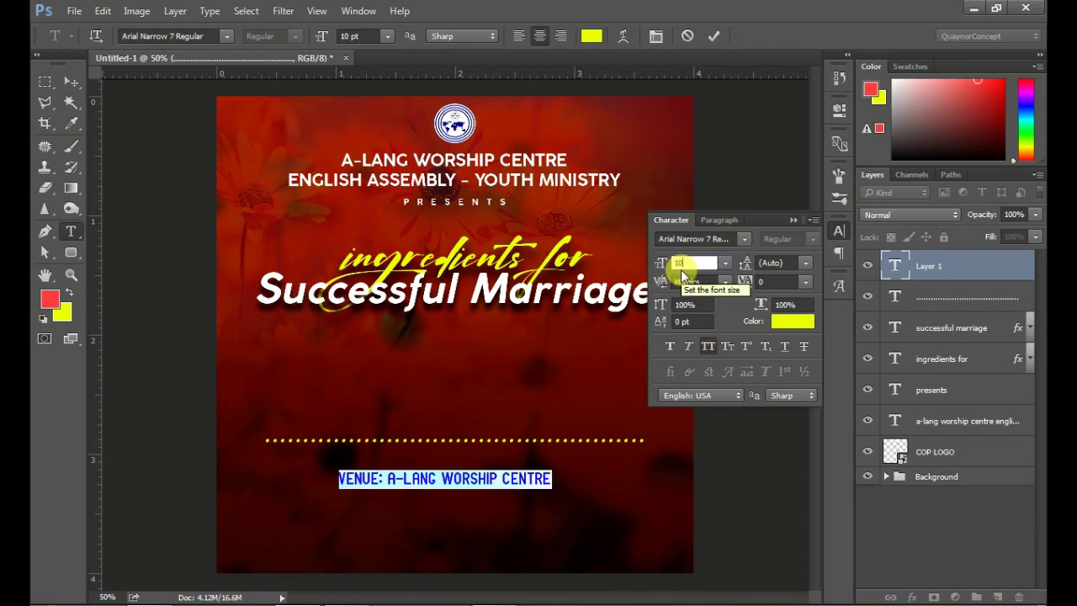
key(Return)
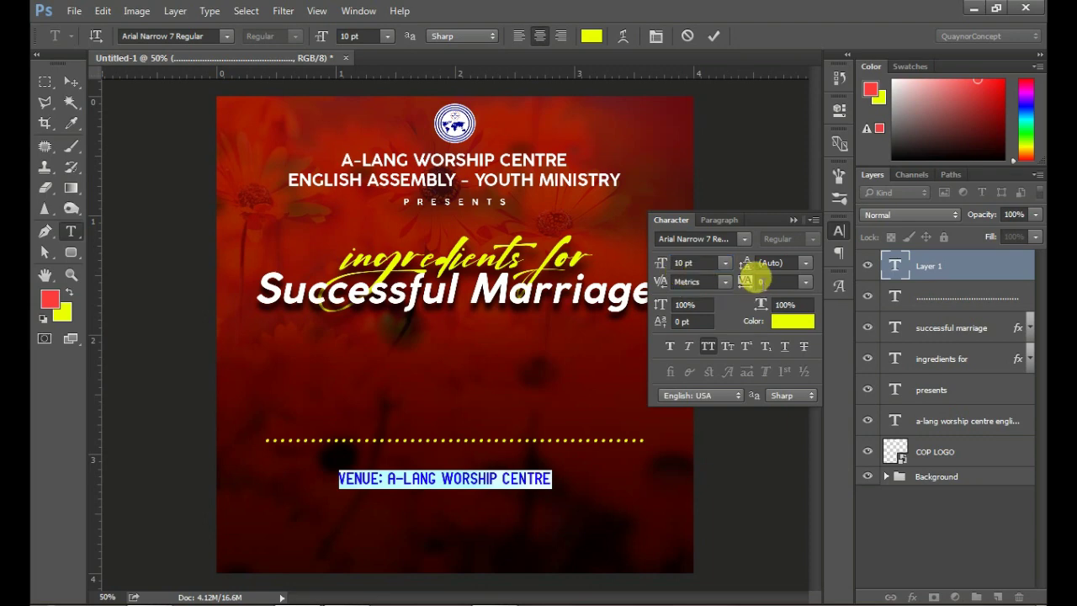
drag(737, 282, 749, 286)
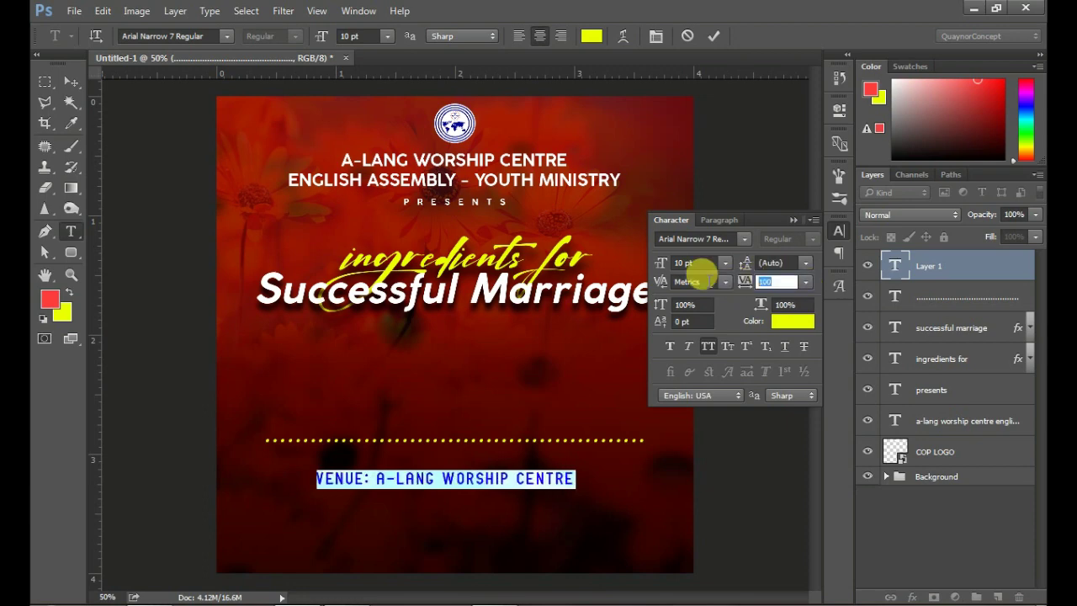
text(75)
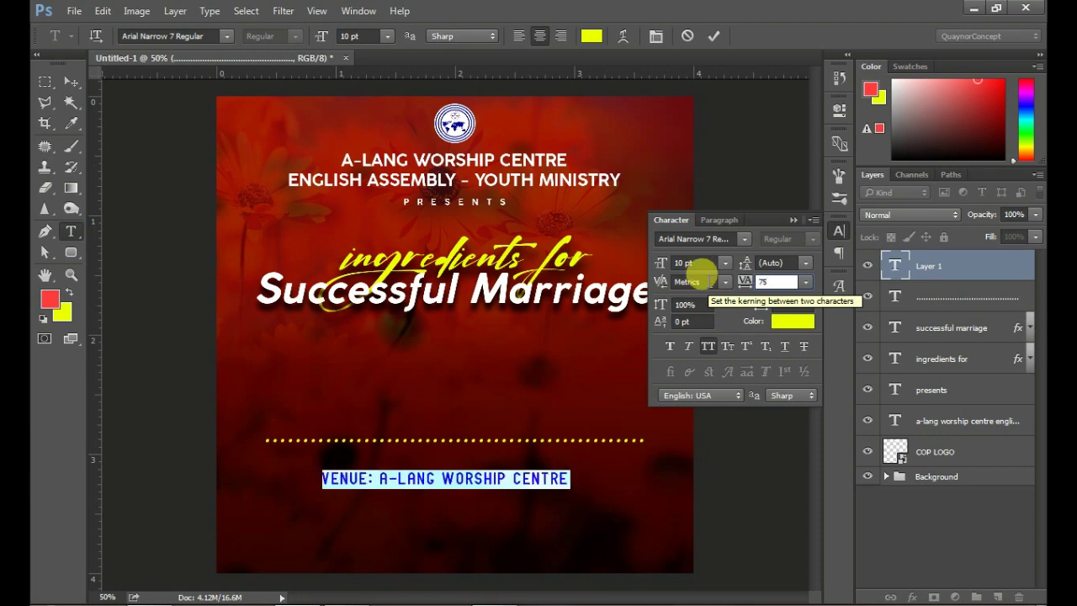
key(Return)
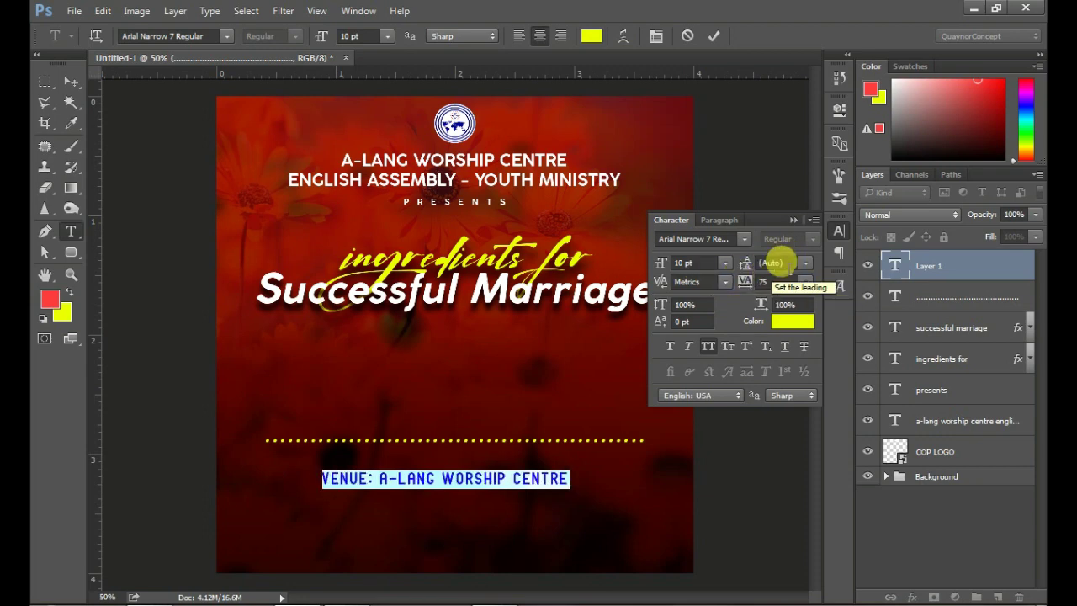
- Add 'DATE: 25TH JUNE, 2020' and 'TIME: 6:30PM PROMPT' lines beneath and commit
click(567, 479)
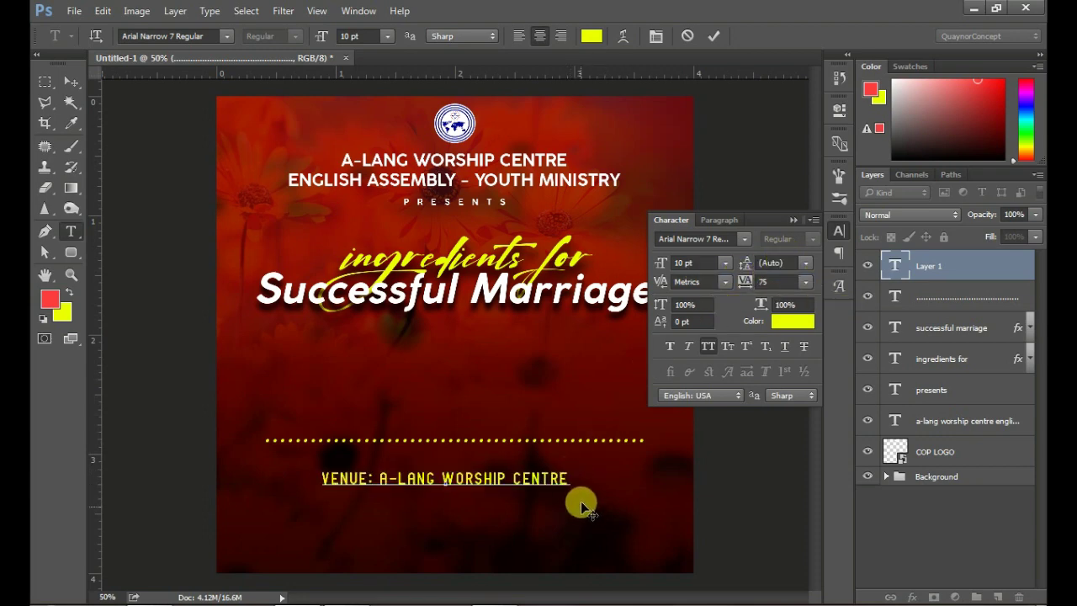
key(Return)
text(DATE)
text(: )
text(25TH )
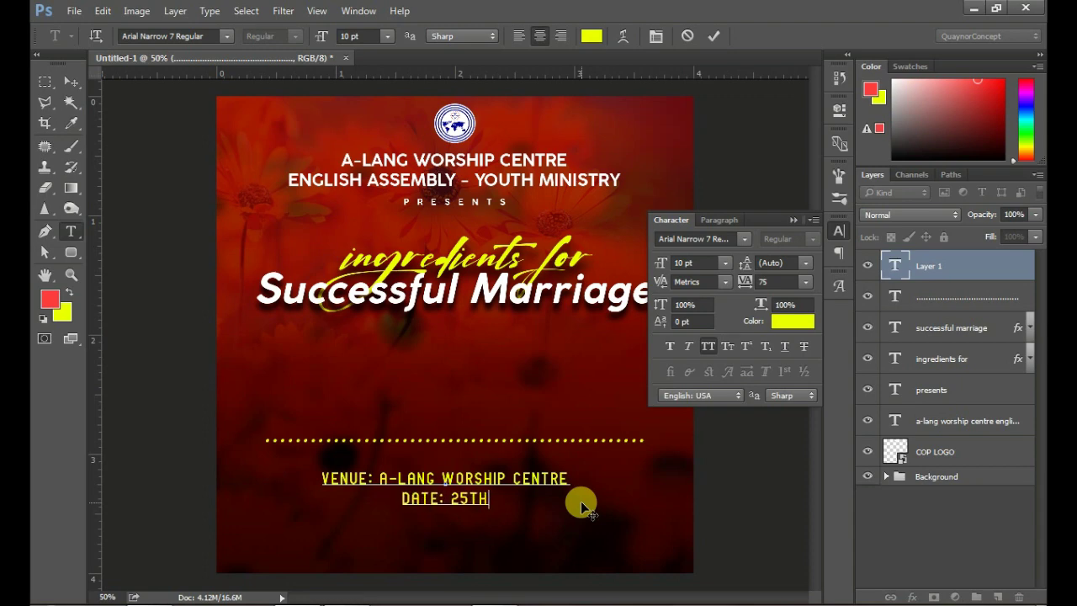
text(JU)
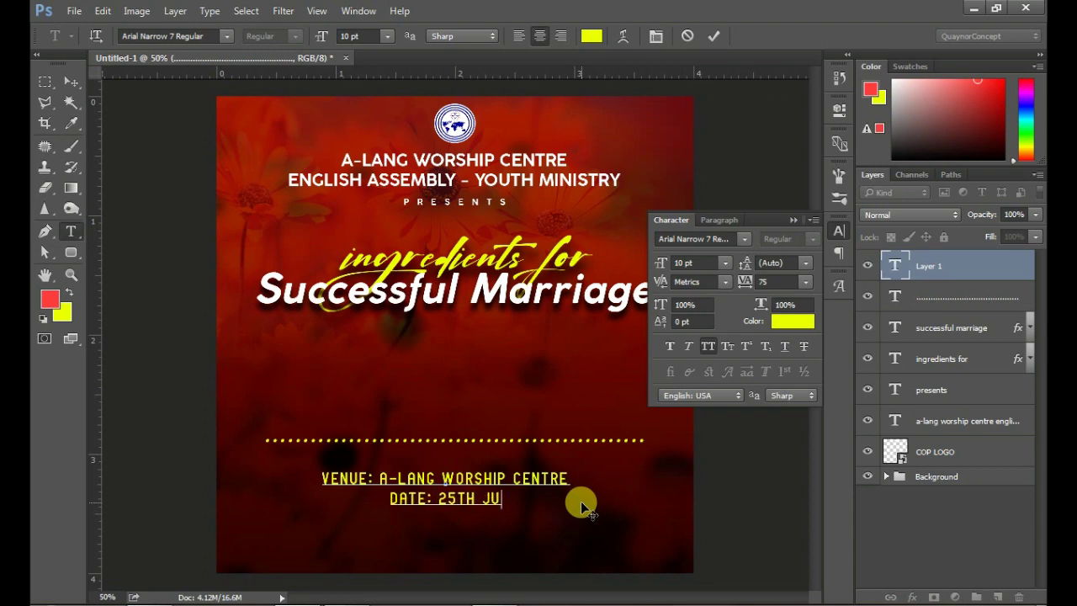
text(NE, 20)
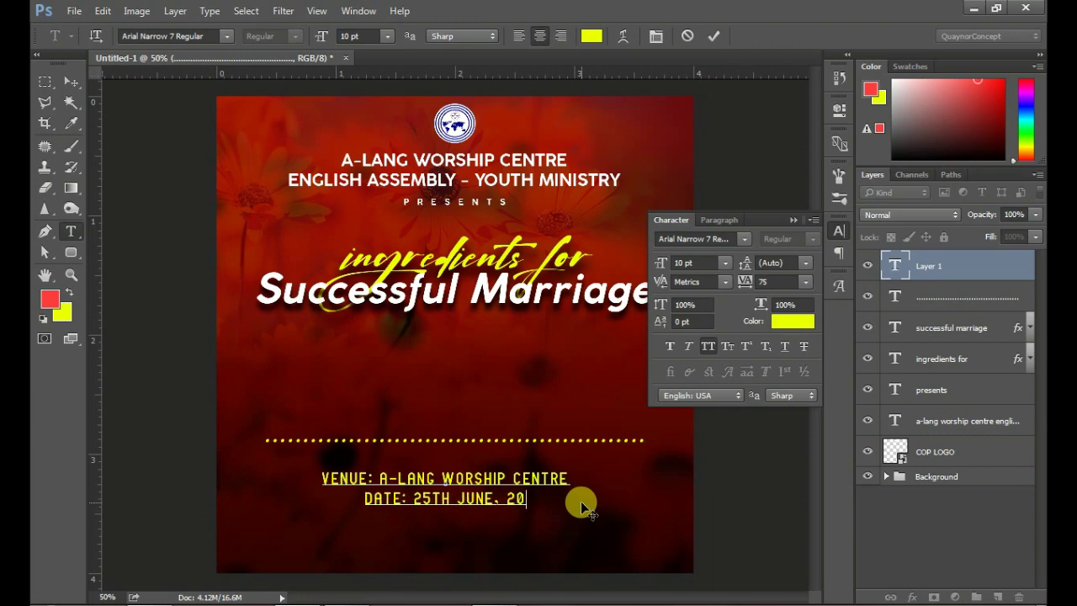
text(20)
key(Return)
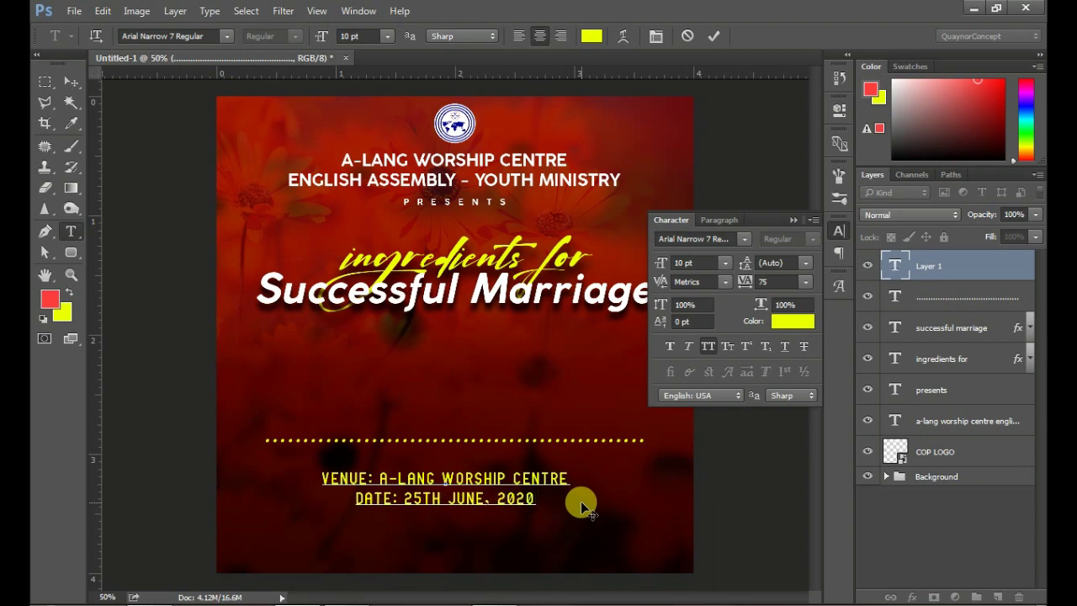
text(TIME: )
text(6)
text(:3)
text(0PM)
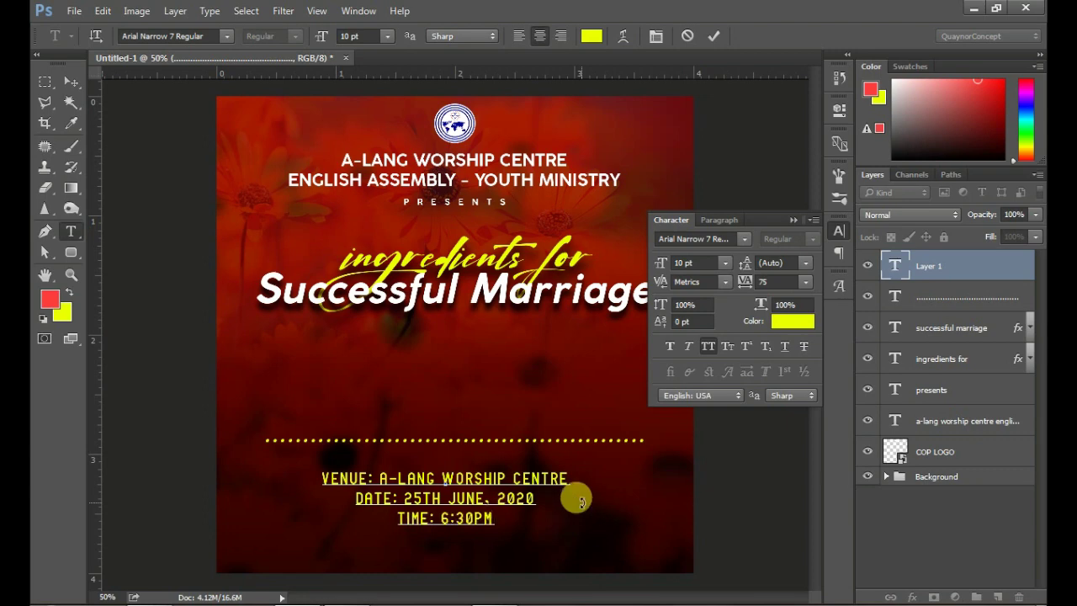
text( P)
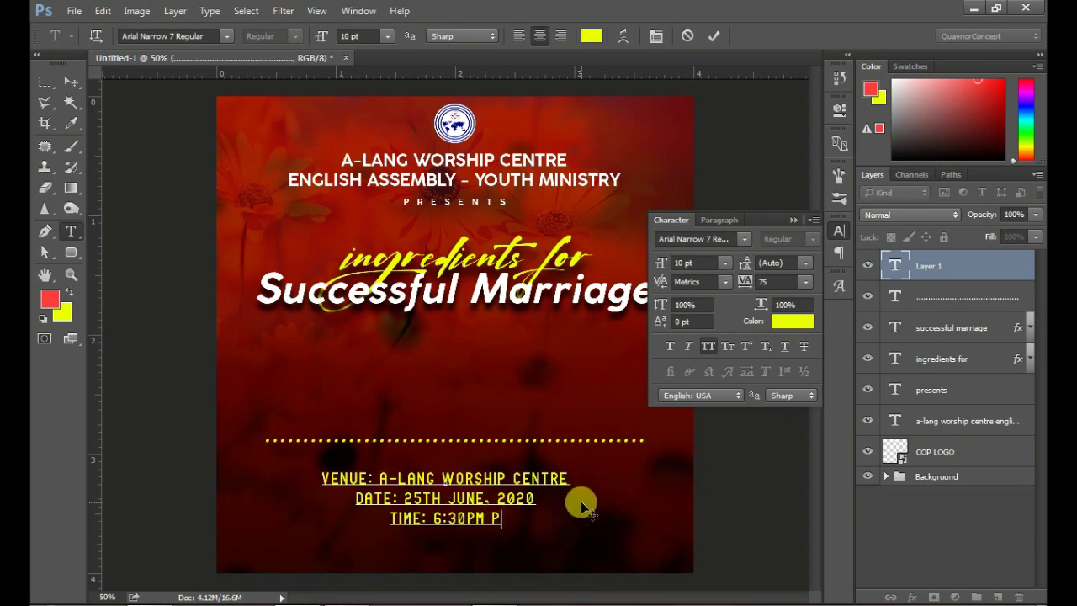
text(ROMPT)
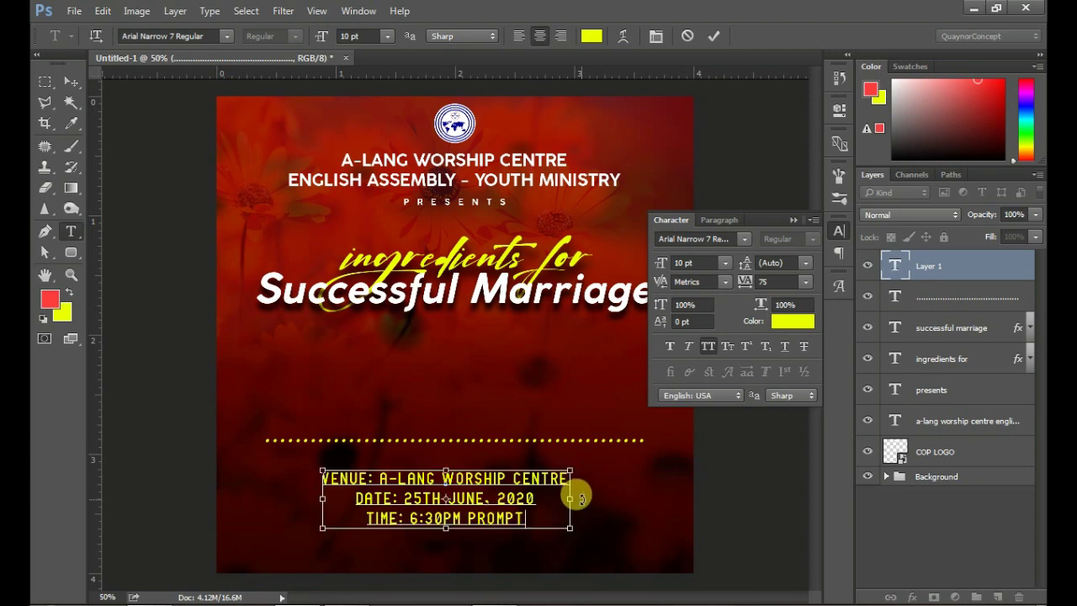
key(ctrl+a)
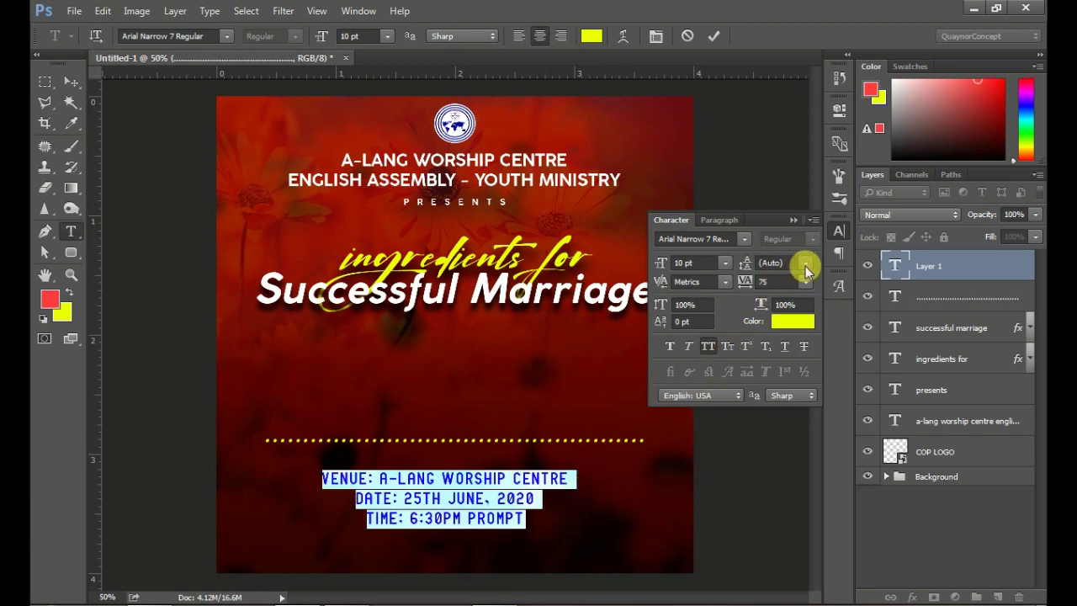
click(713, 38)
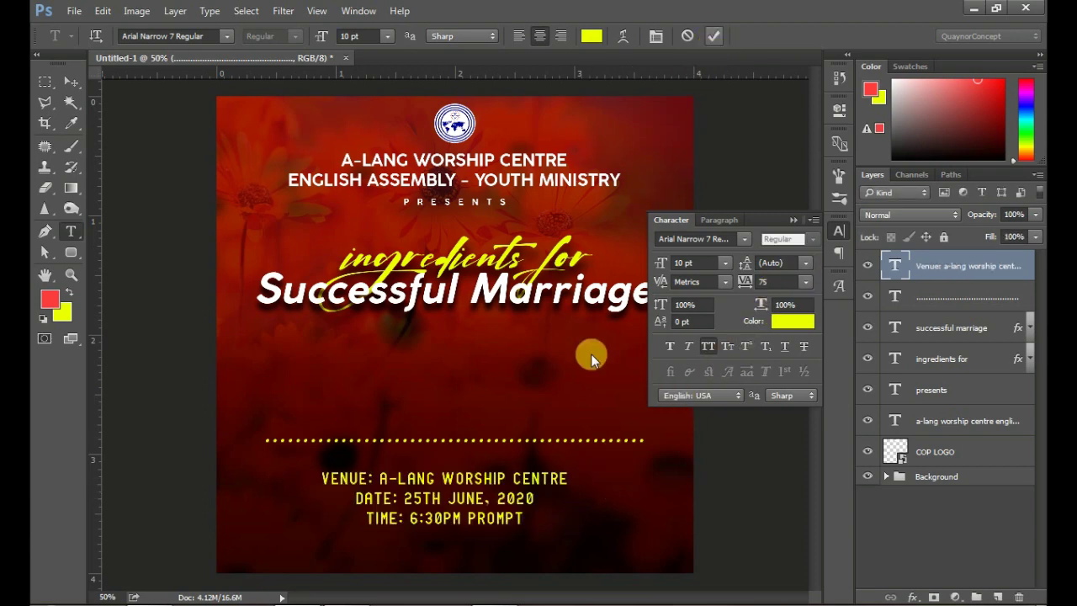
- Drag the venue, date and time block to the horizontal centre and raise it slightly
key(v)
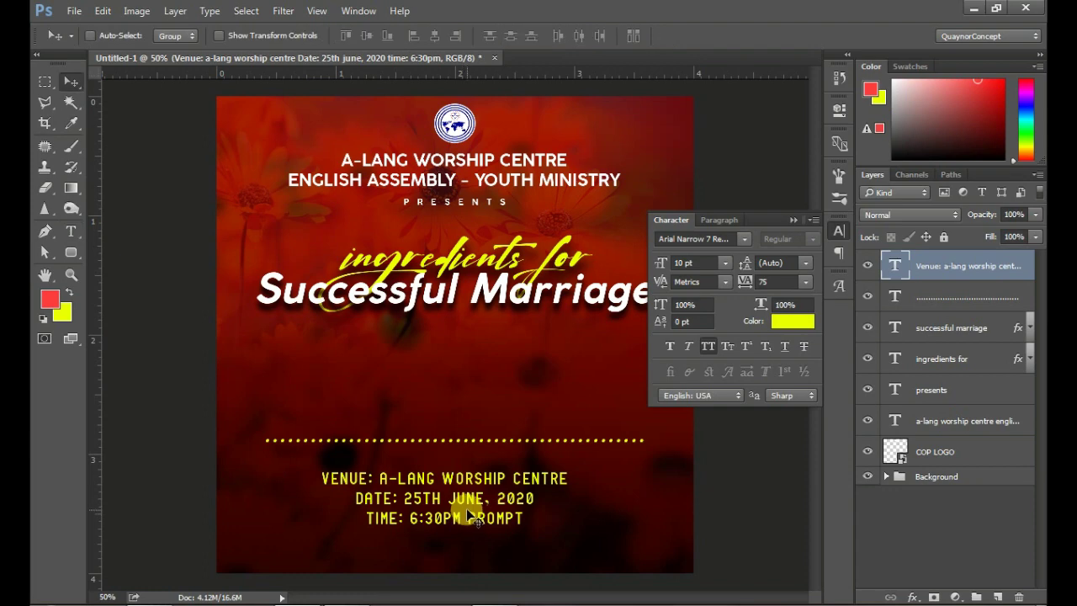
drag(466, 508, 481, 509)
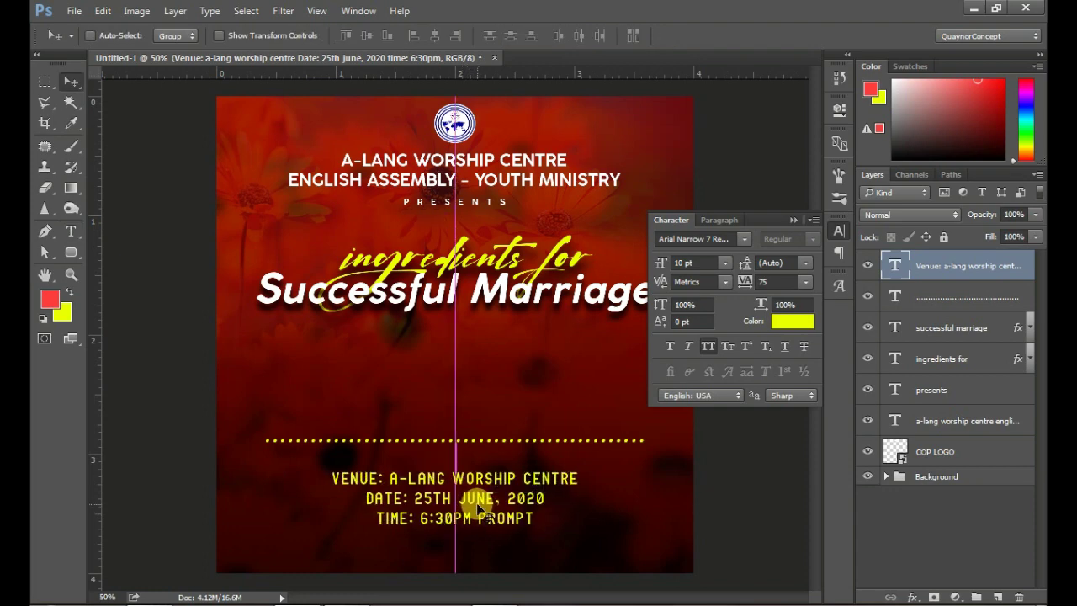
drag(478, 508, 478, 510)
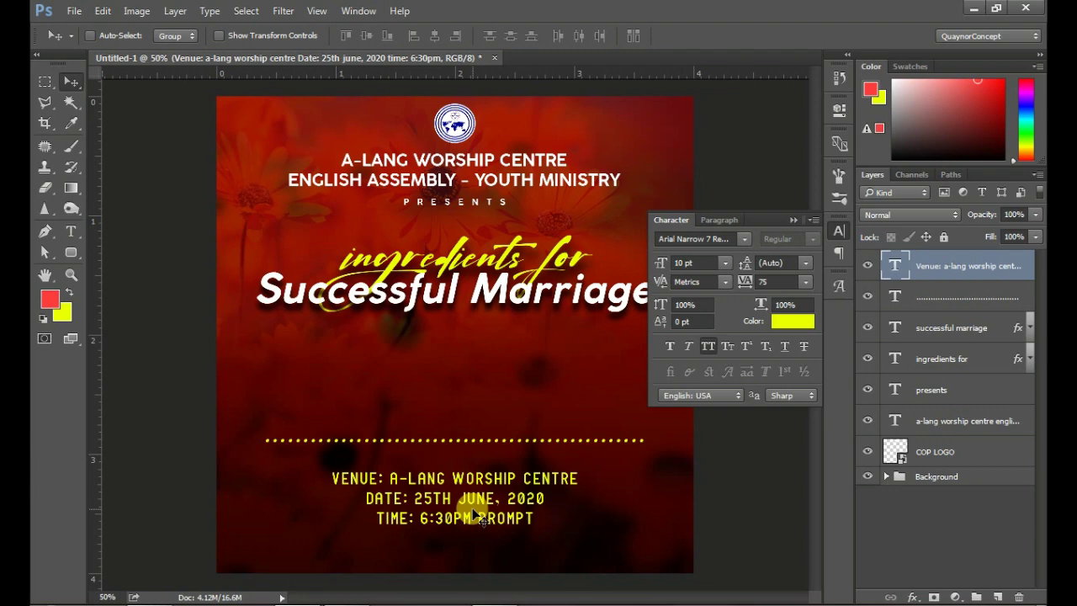
drag(478, 512, 476, 500)
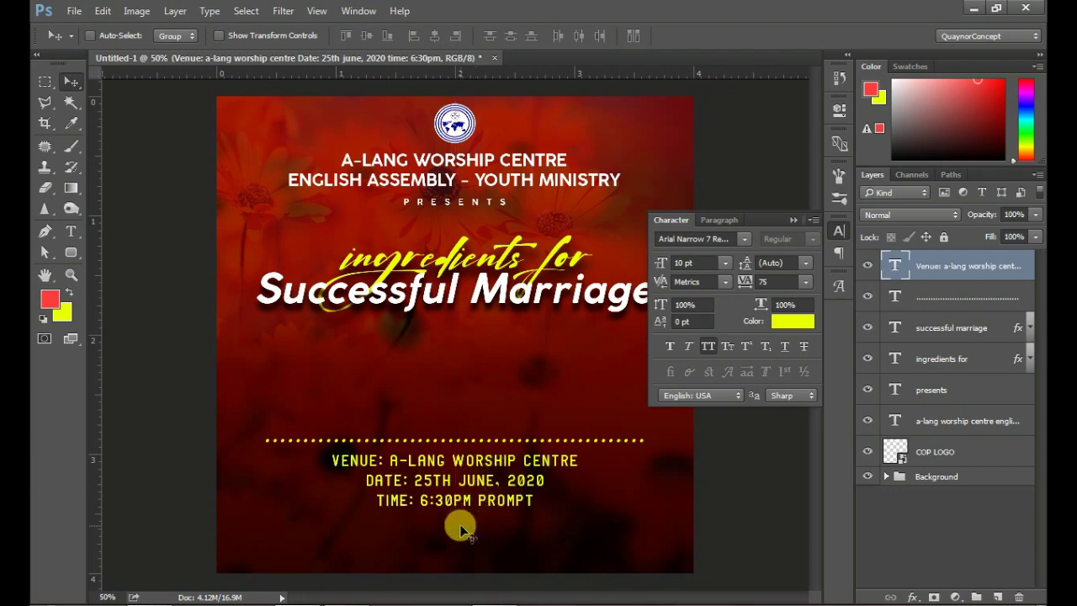
key(t)
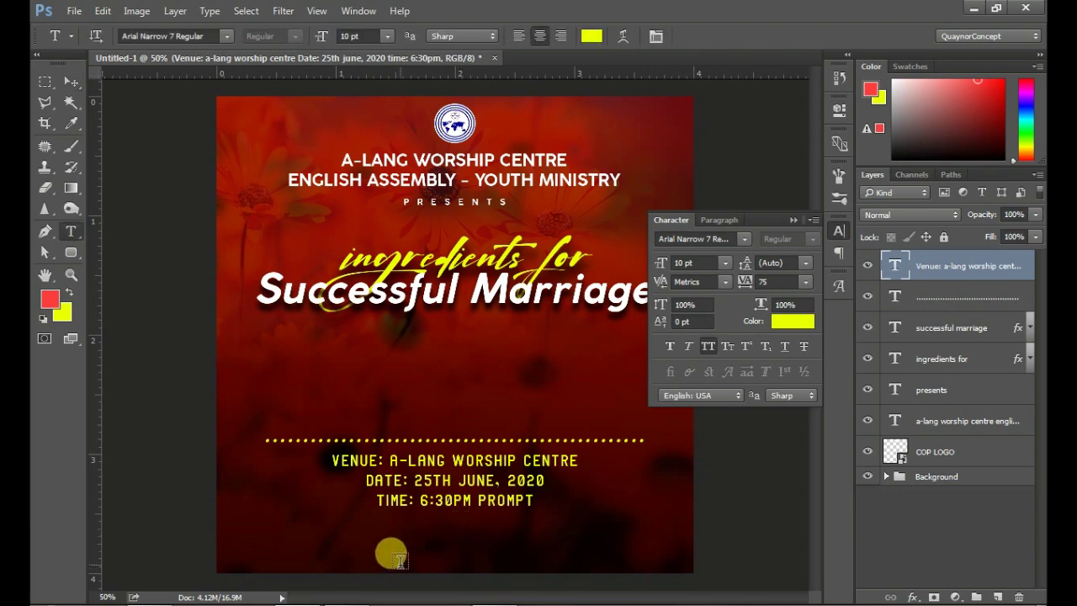
- Add a 7 pt 'POWERED BY: AWC MEDIA TEAM' credit line near the poster bottom
click(452, 557)
text(POW)
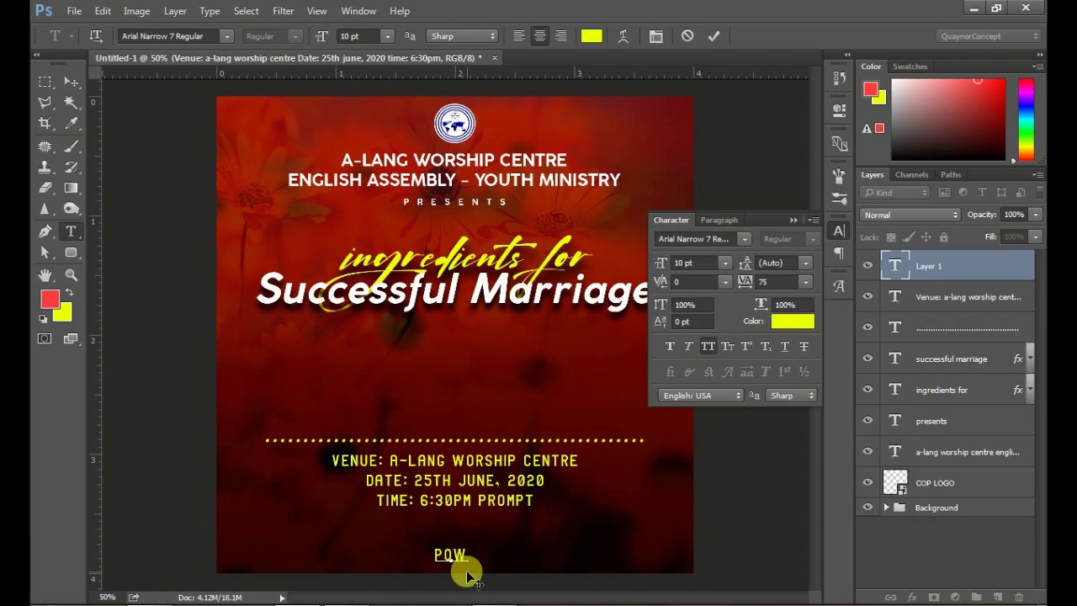
text(ERED B )
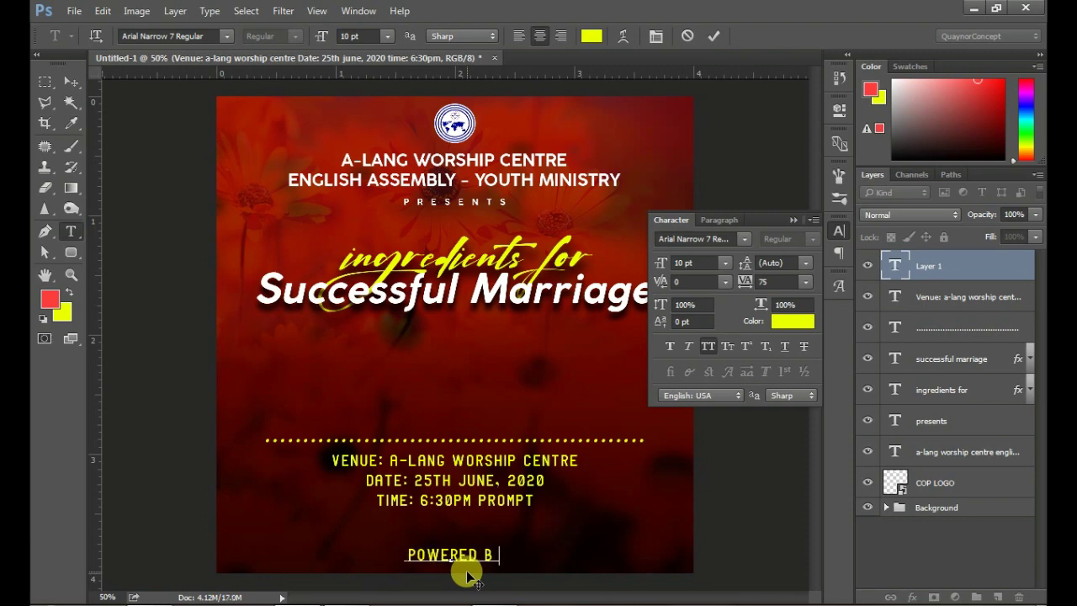
text(Y)
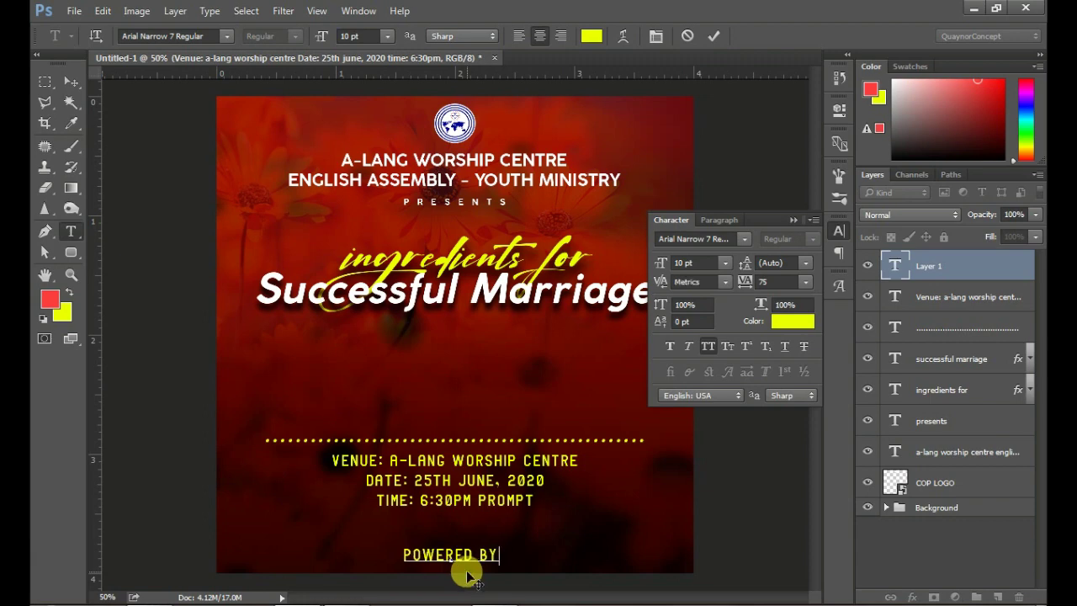
text( THE)
key(BackSpace)
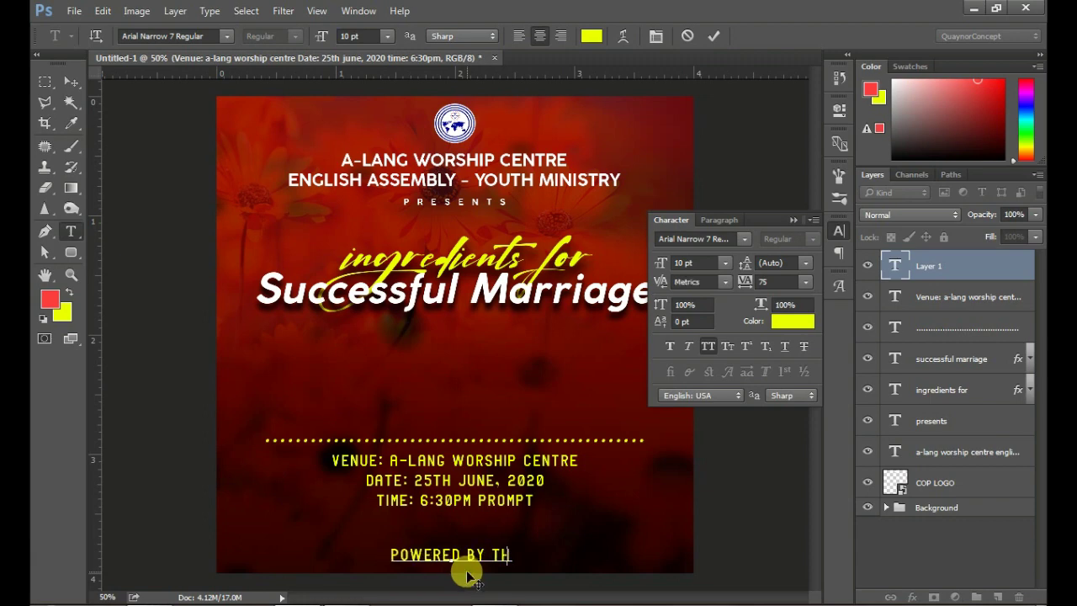
key(BackSpace)
key(BackSpace)
key(BackSpace)
text(: )
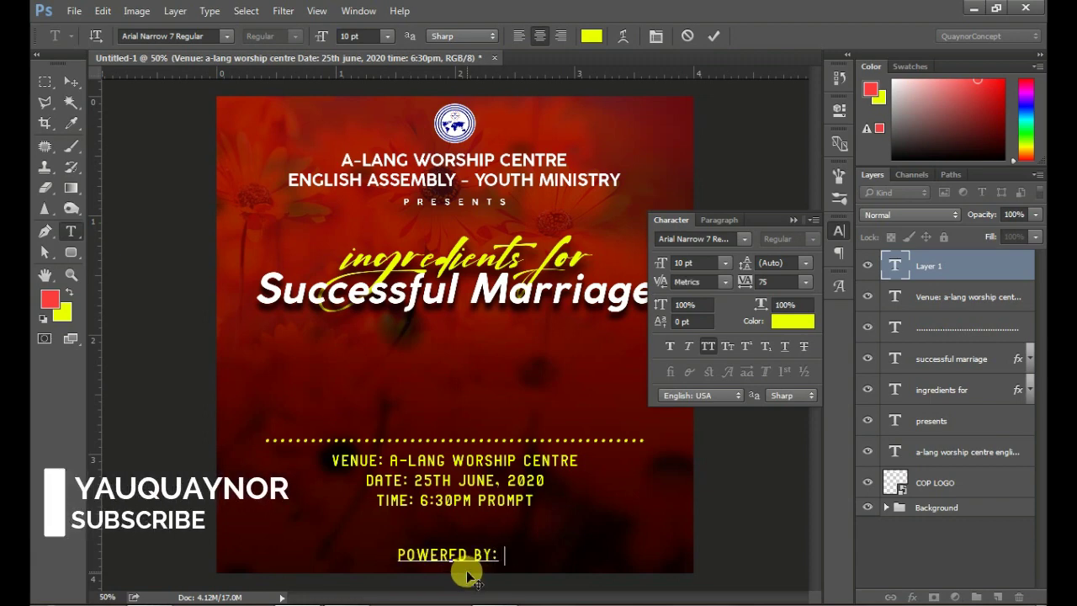
text(AWC)
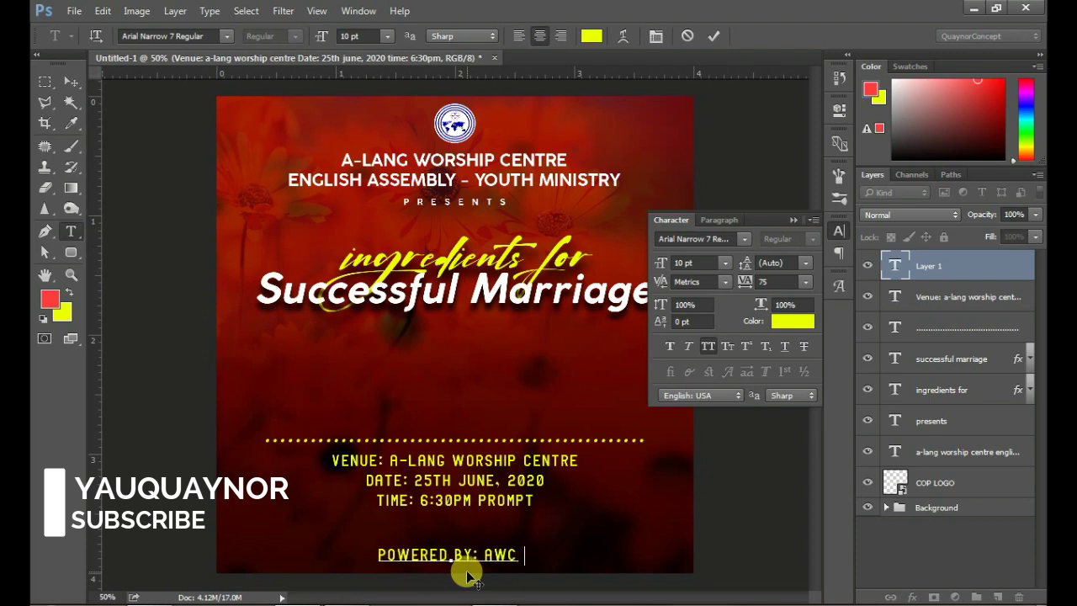
text( MEDIA TEA)
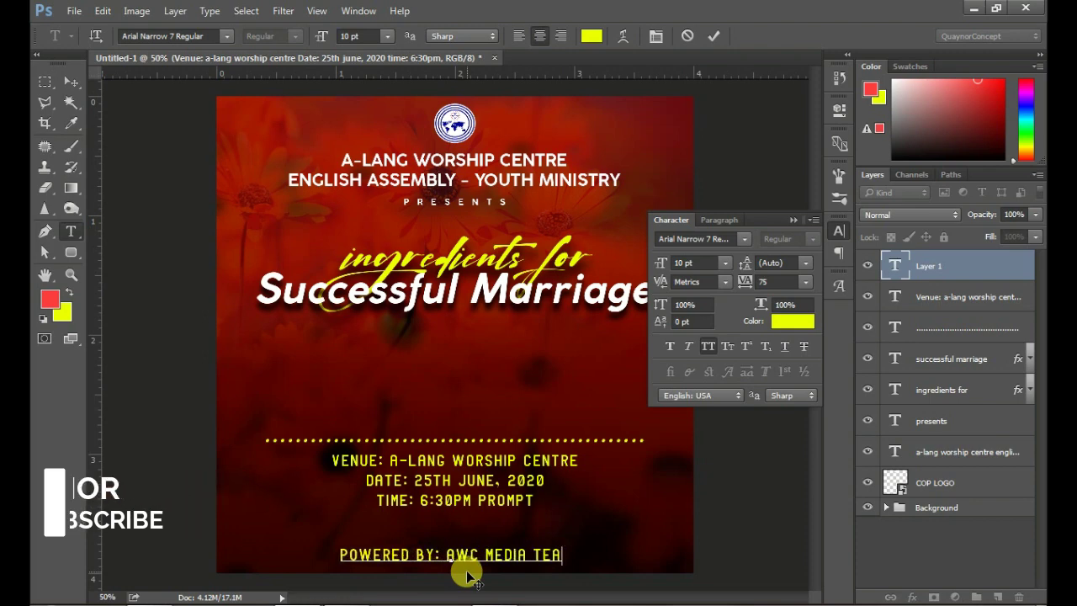
text(M)
key(ctrl+a)
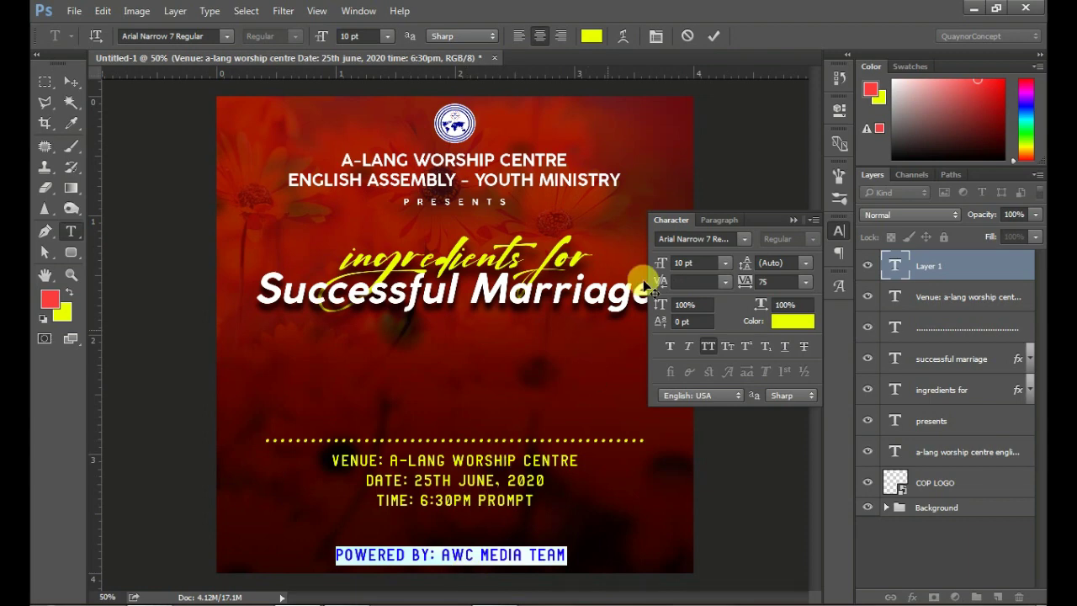
drag(665, 265, 658, 262)
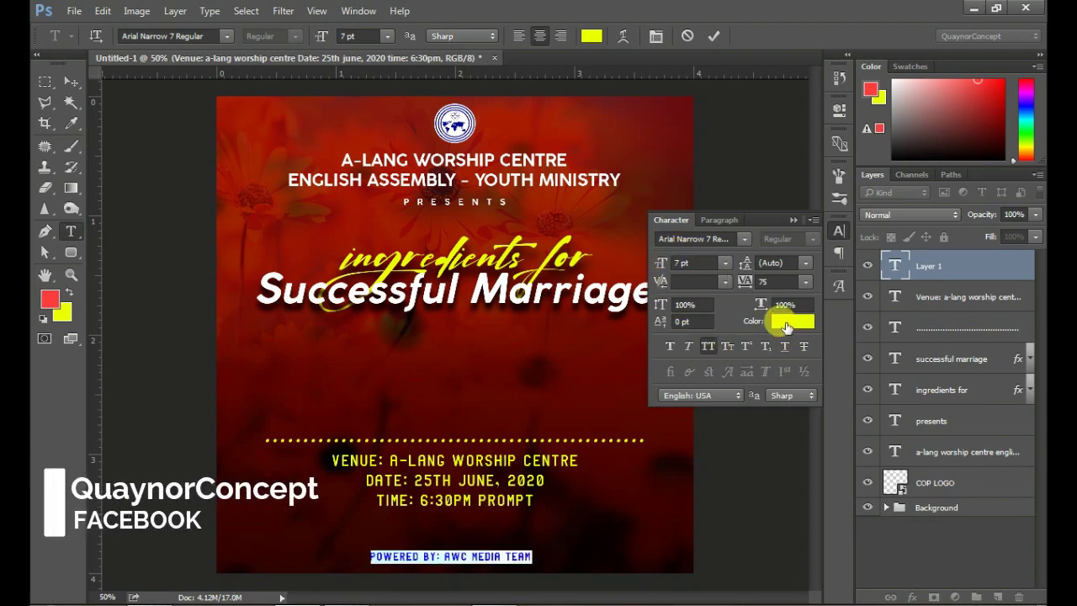
click(714, 37)
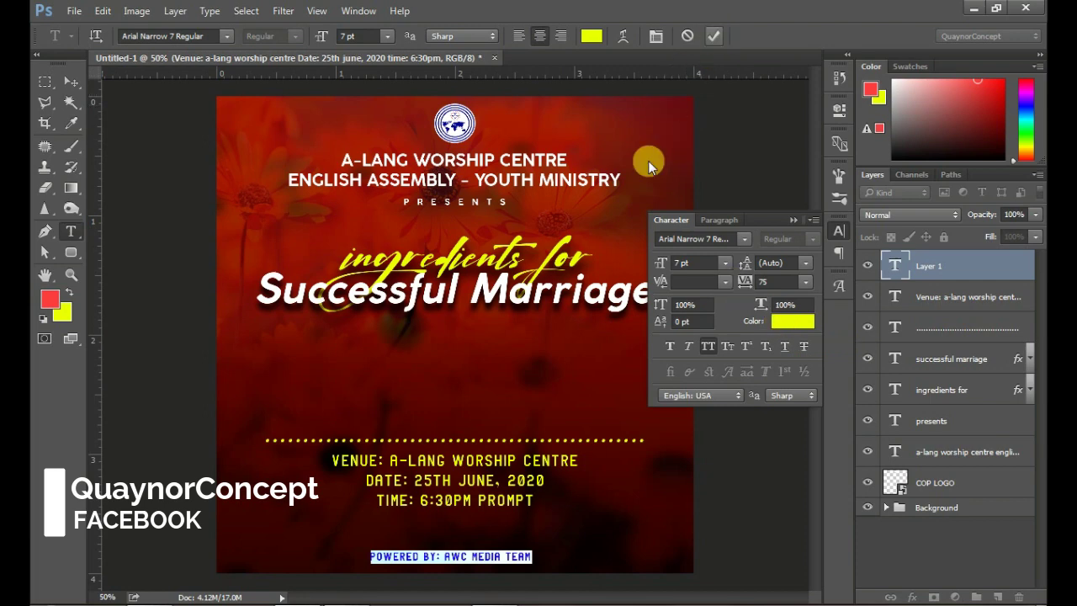
click(396, 477)
- Change the venue, date and time text colour to white (#ffffff)
key(ctrl+a)
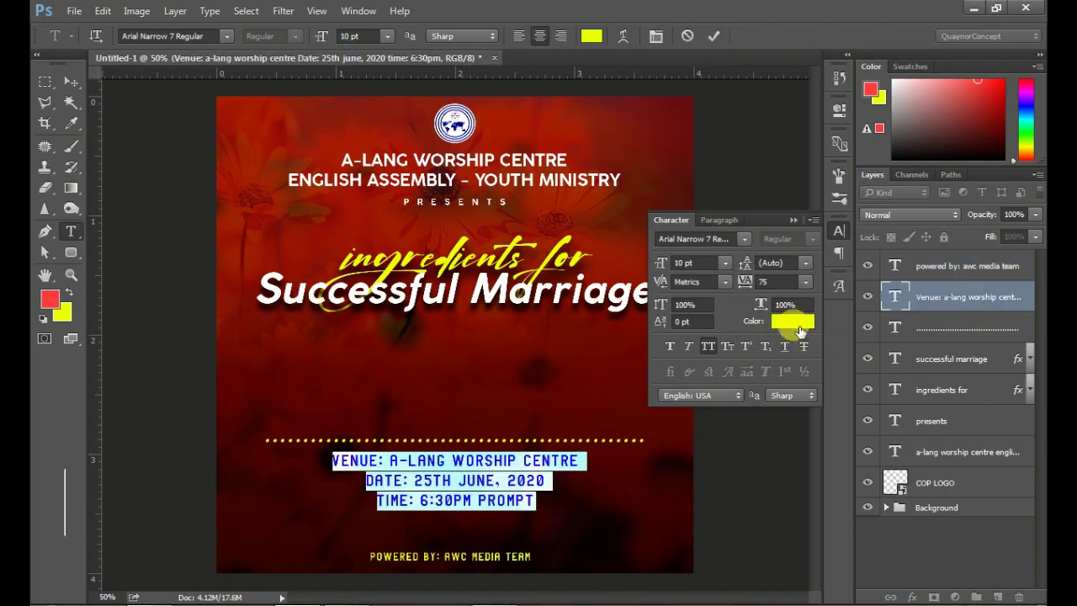
click(799, 333)
drag(651, 329, 557, 201)
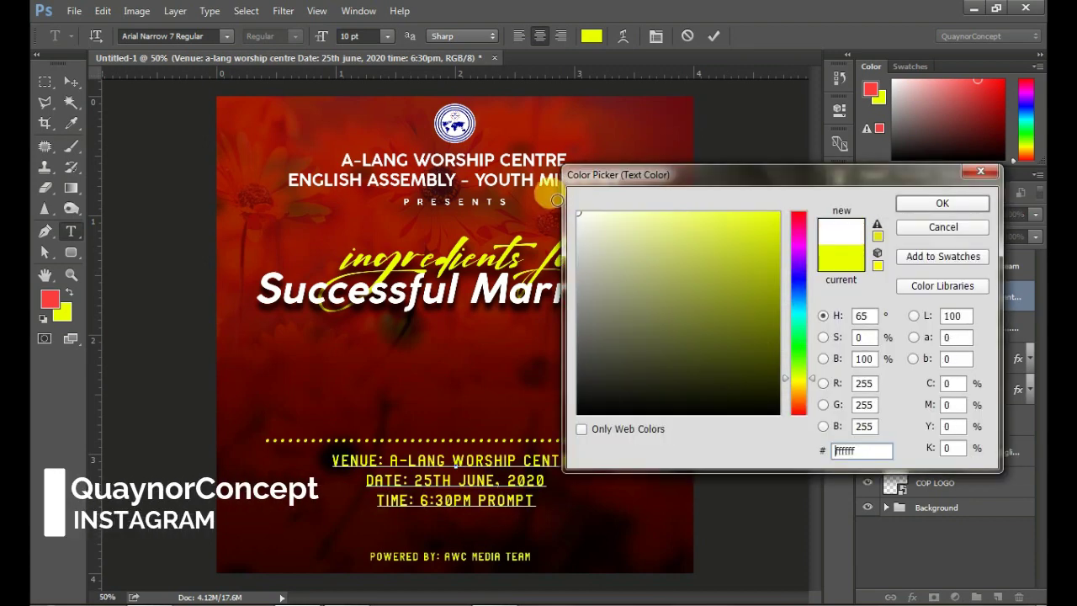
click(907, 205)
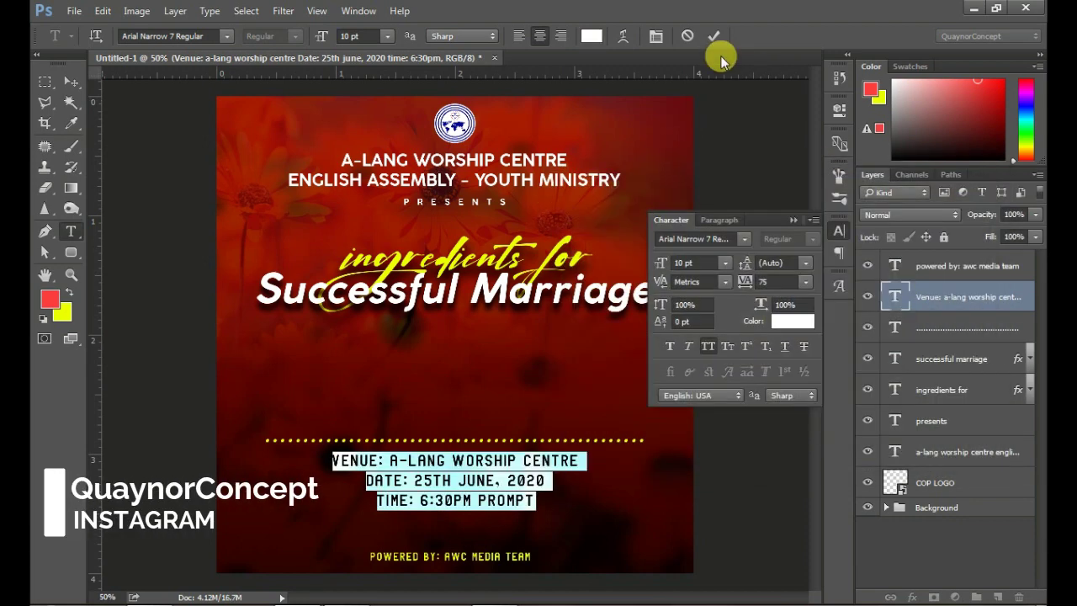
click(713, 36)
click(838, 236)
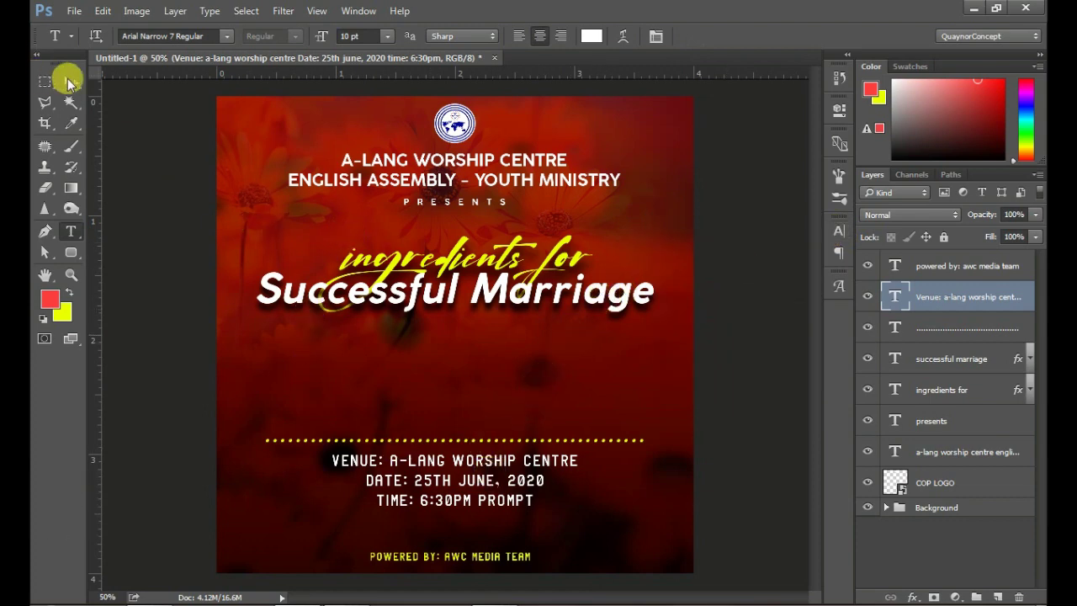
- Drag the venue block and dotted line lower, snapping both to the centre guide
click(71, 82)
key(ctrl)
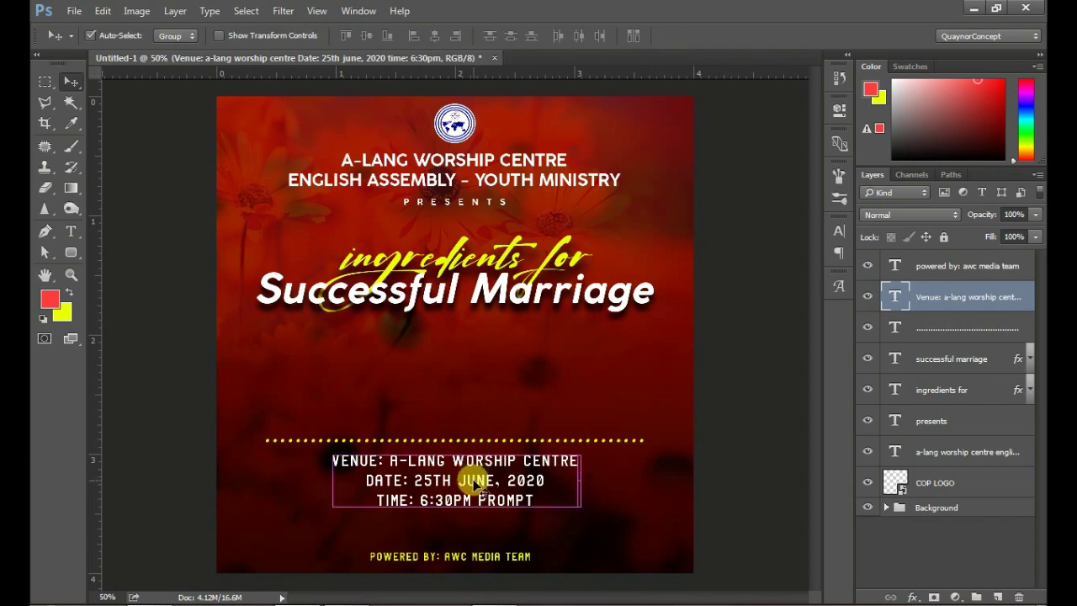
drag(475, 486, 475, 502)
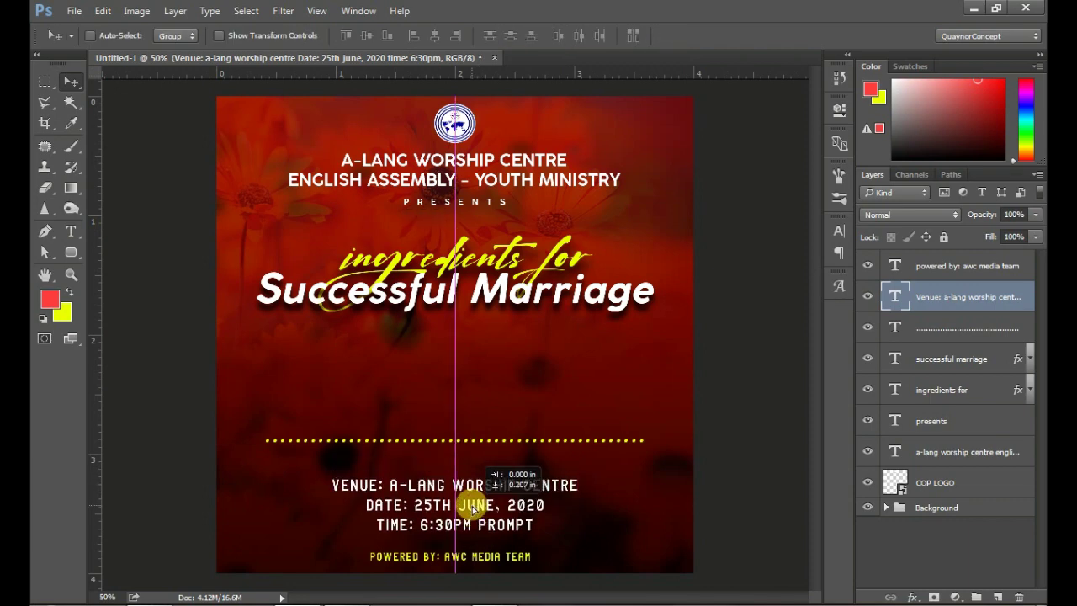
drag(475, 502, 476, 504)
key(ctrl)
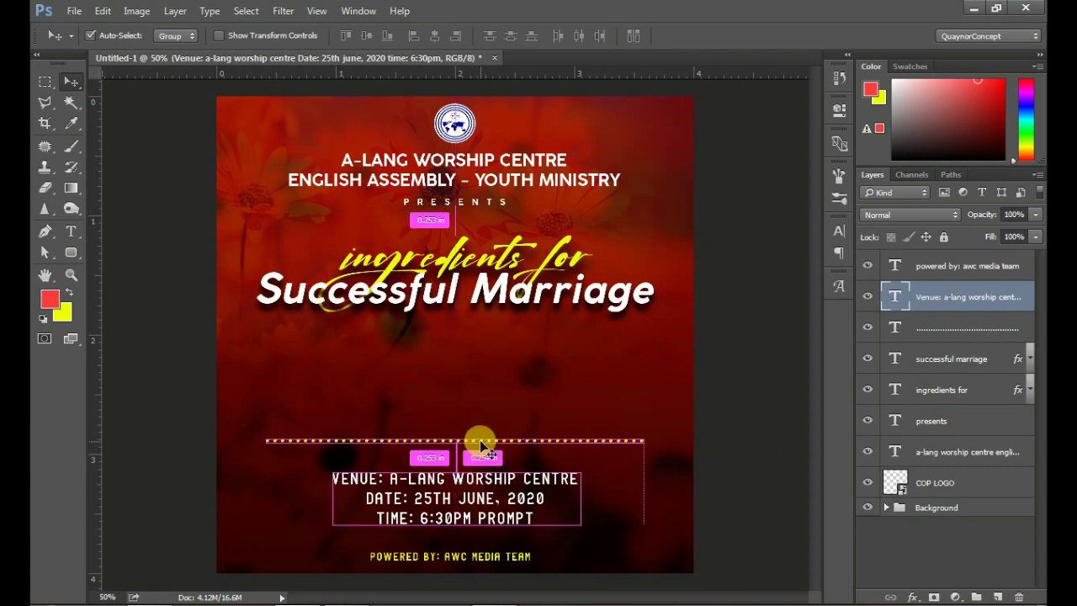
drag(481, 441, 477, 454)
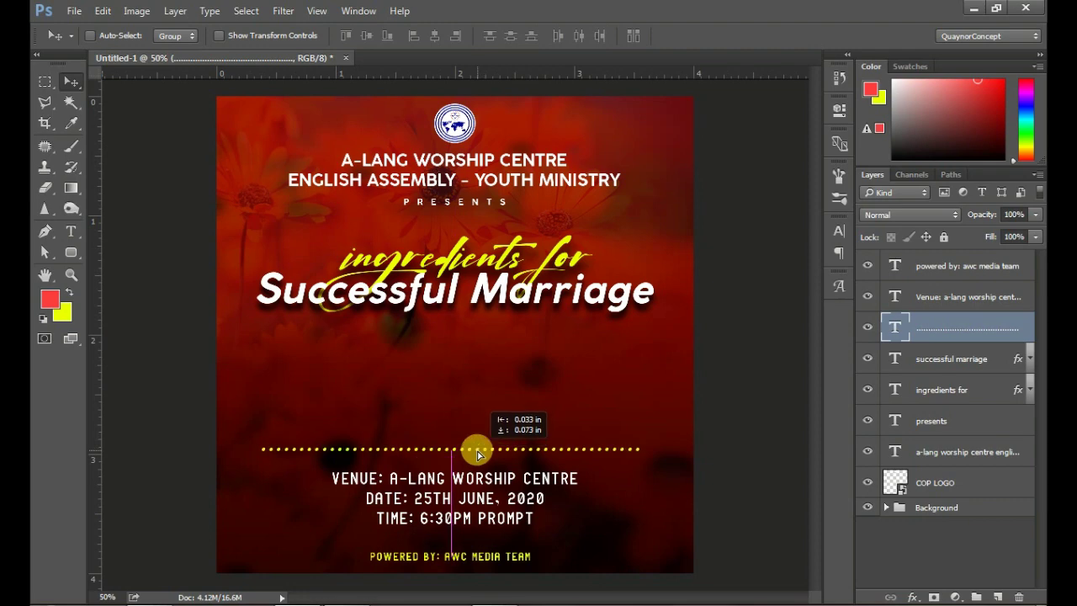
drag(477, 455, 479, 462)
key(ctrl)
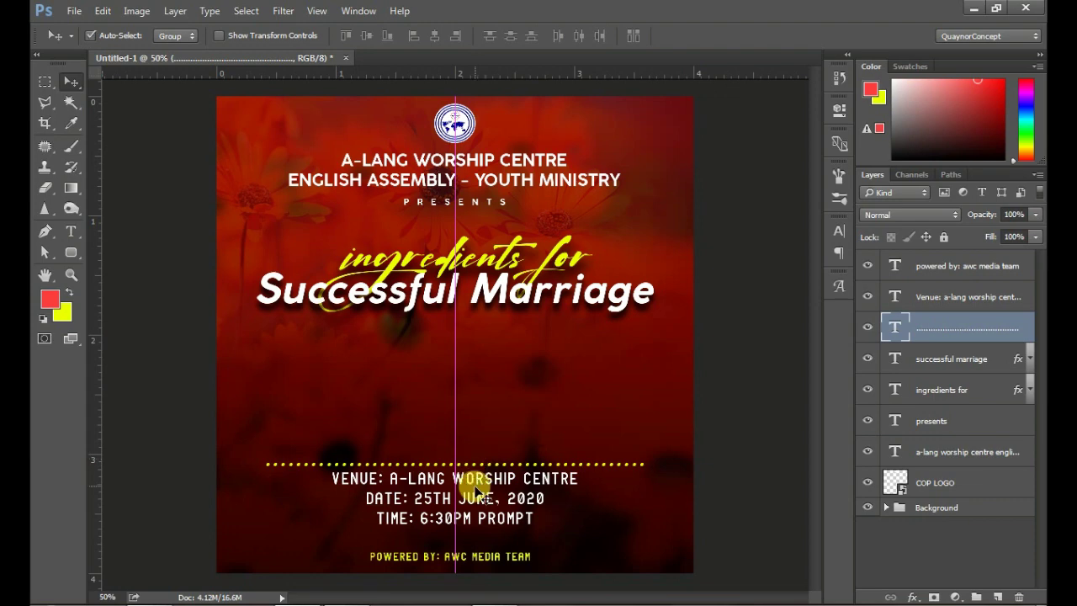
drag(477, 492, 474, 498)
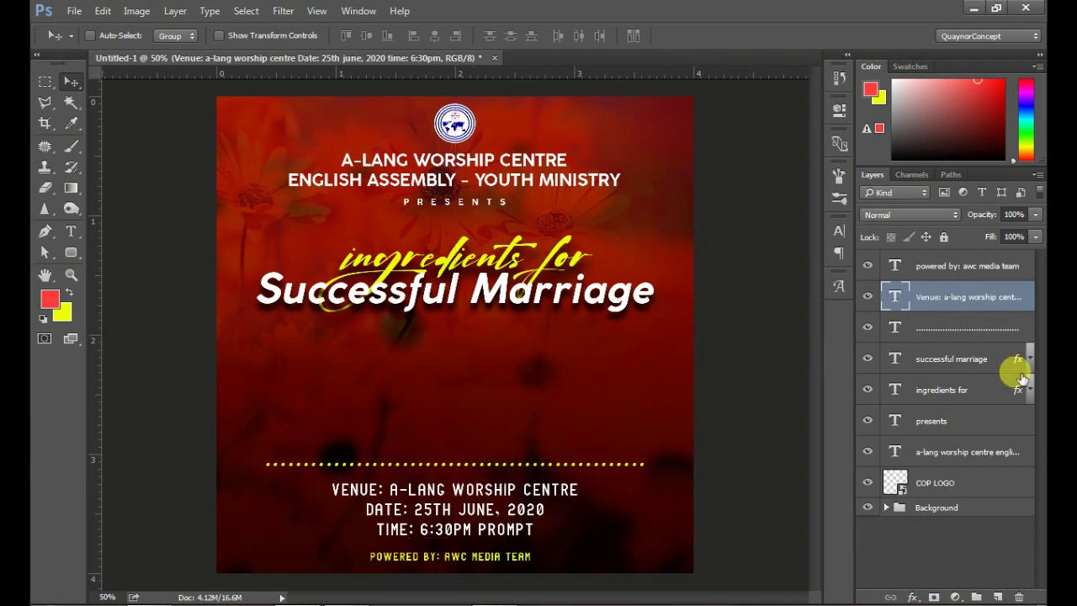
- Draw a rounded box around the venue details filled with red ff3d3d
click(936, 507)
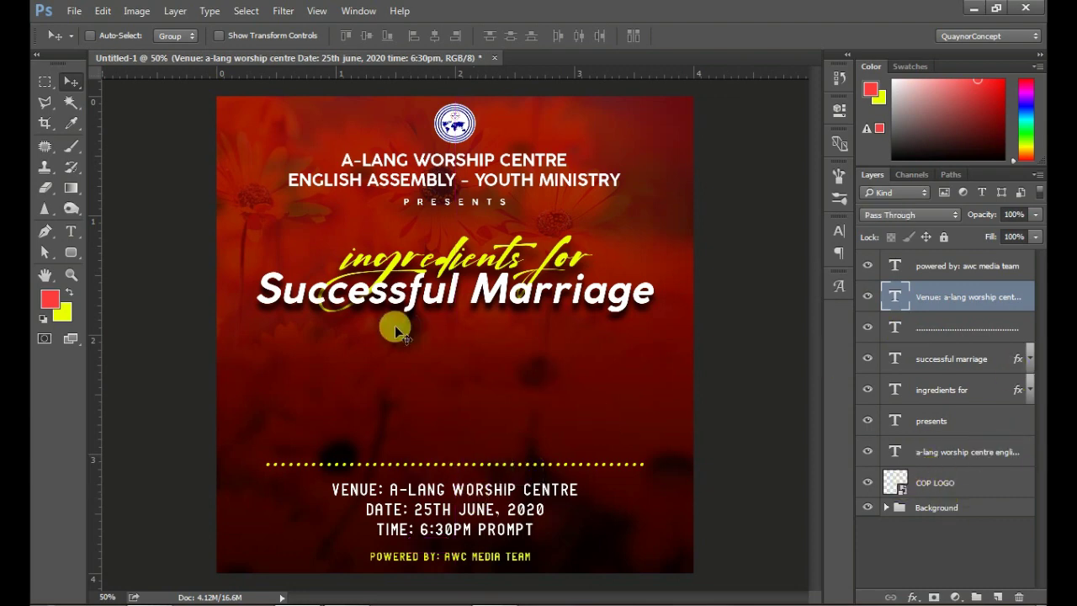
click(71, 254)
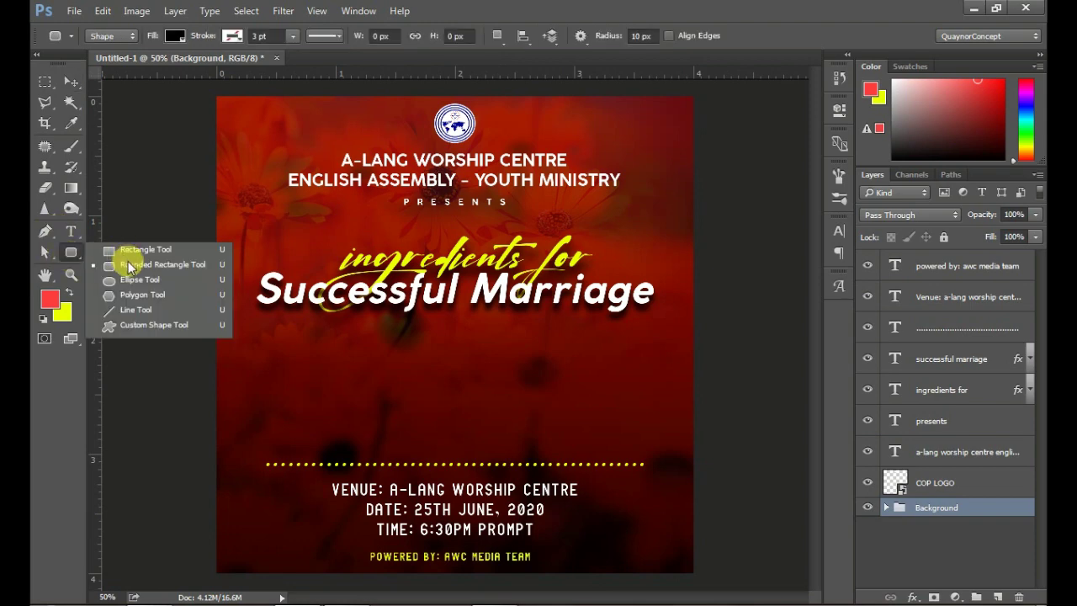
click(128, 266)
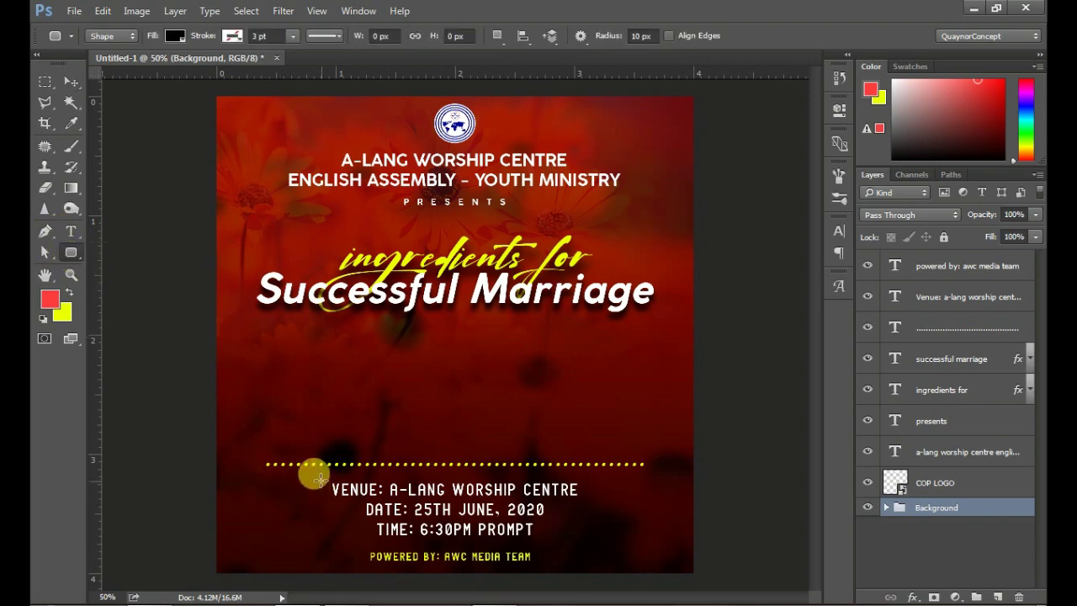
drag(320, 479, 591, 540)
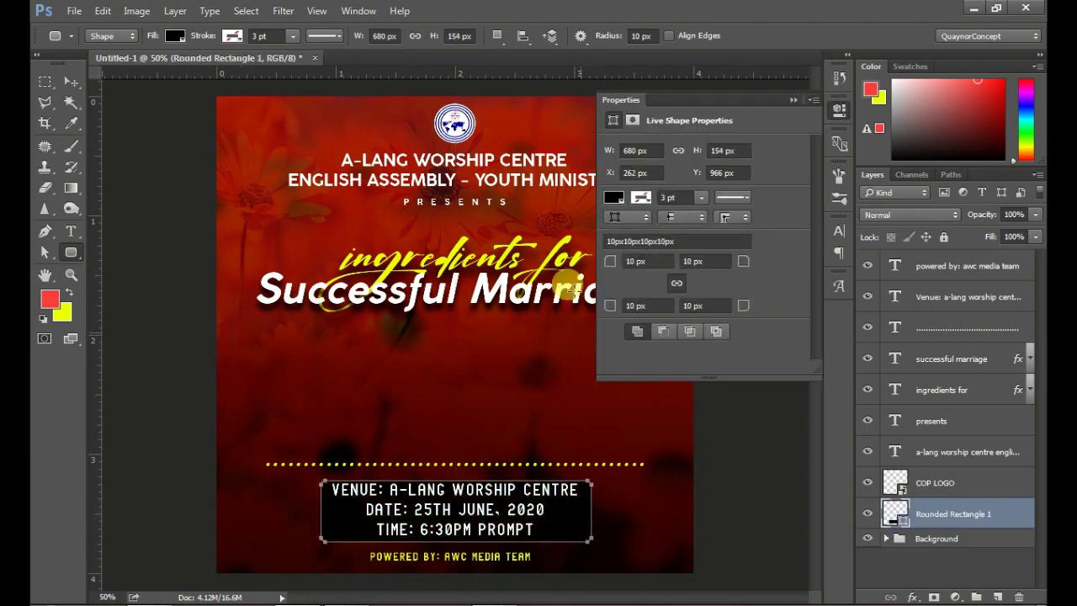
click(613, 199)
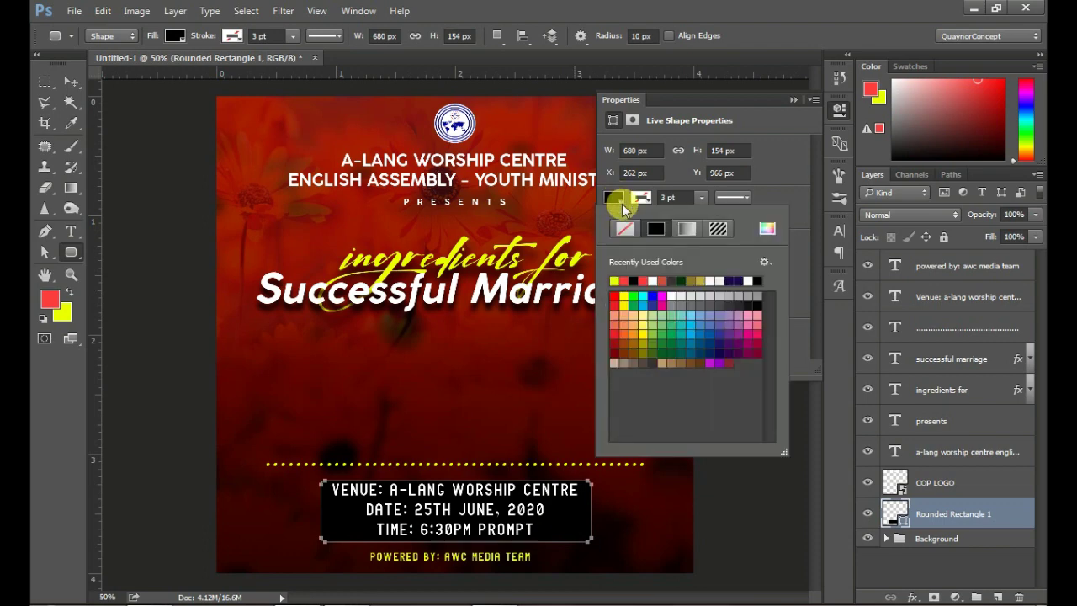
click(764, 231)
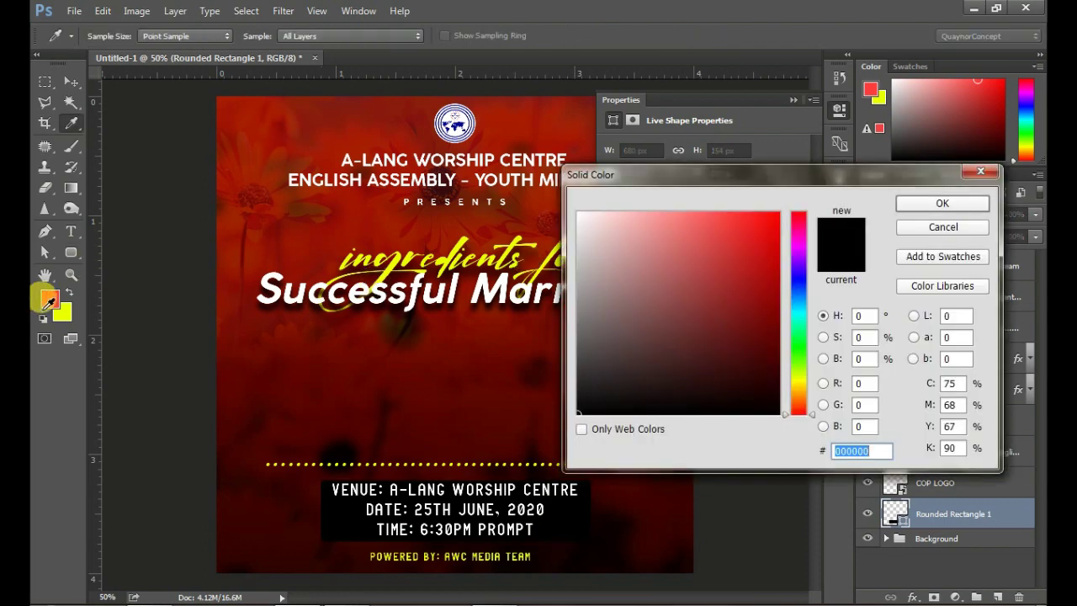
click(48, 294)
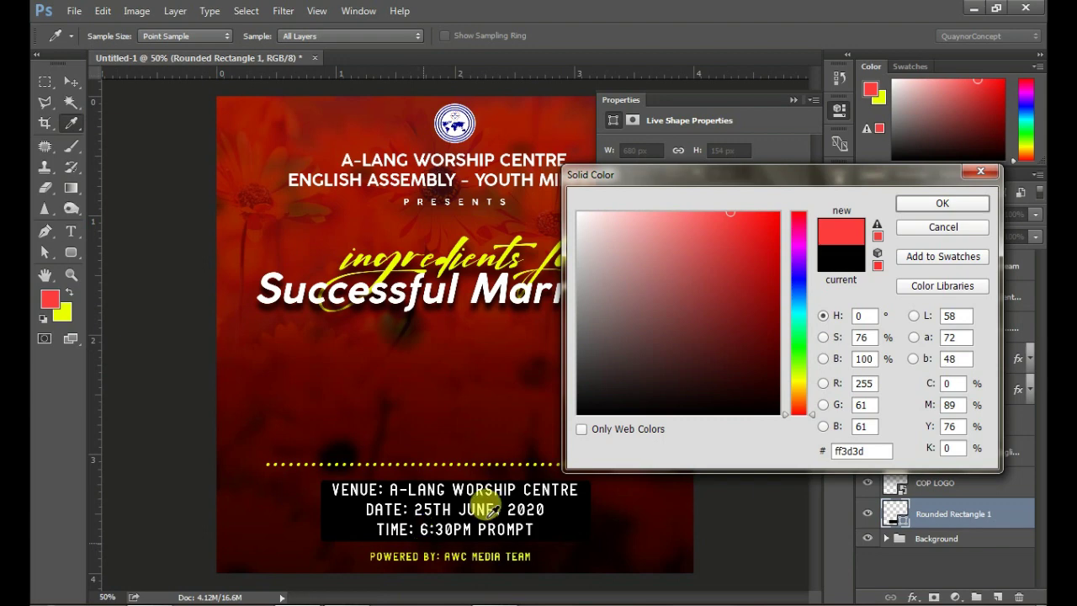
click(965, 207)
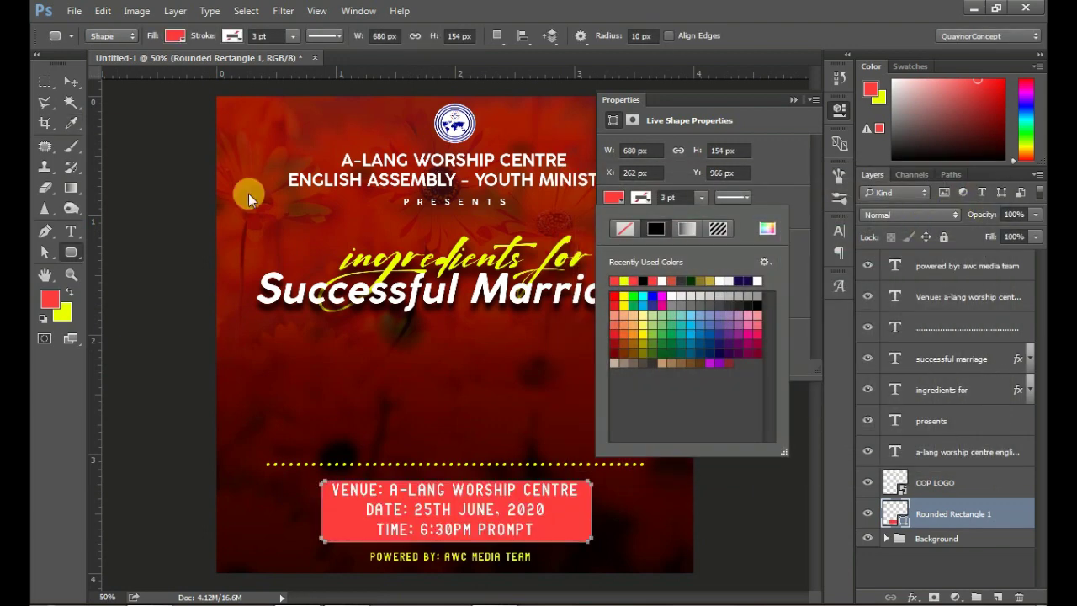
- Lower the box's opacity to 20% and set its corner radius to 20 px
click(64, 82)
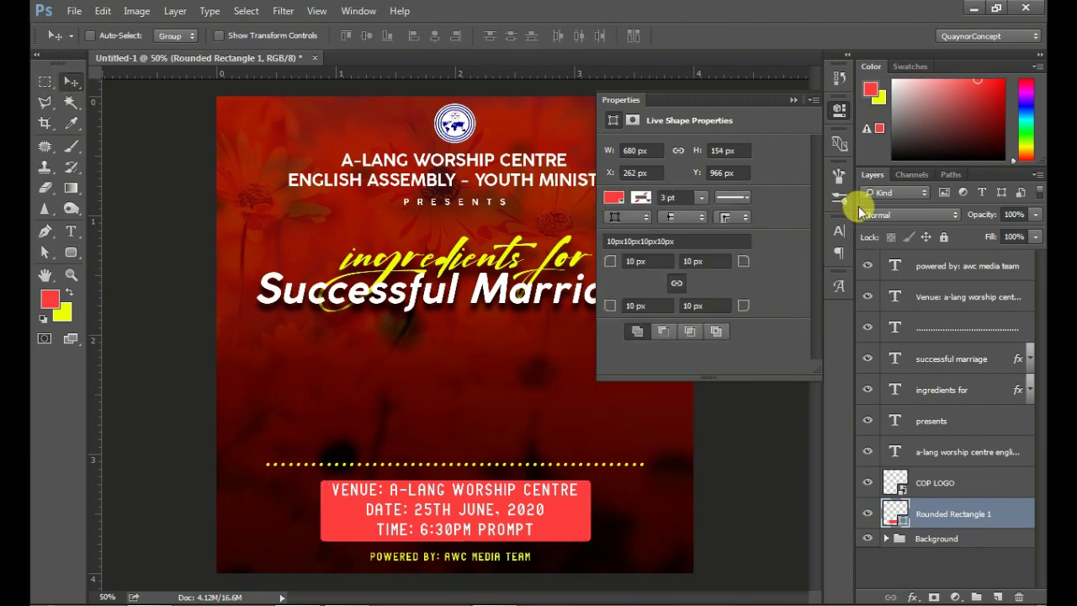
mouse_move(946, 217)
mouse_down()
mouse_move(932, 218)
mouse_move(963, 217)
mouse_up()
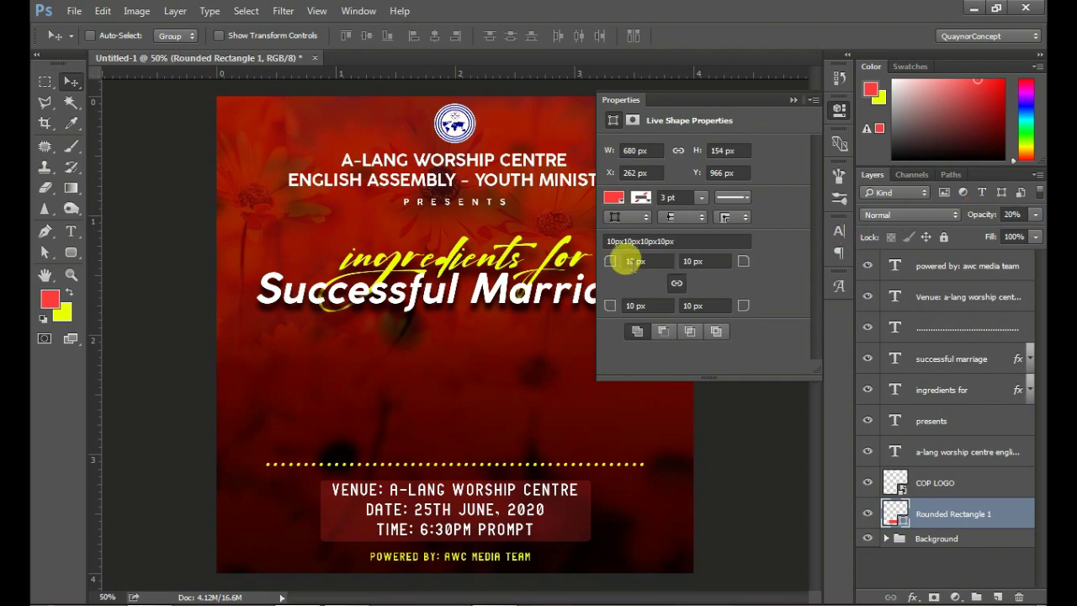
click(609, 261)
mouse_move(609, 265)
mouse_down()
mouse_move(621, 271)
mouse_move(606, 260)
mouse_up()
text(20)
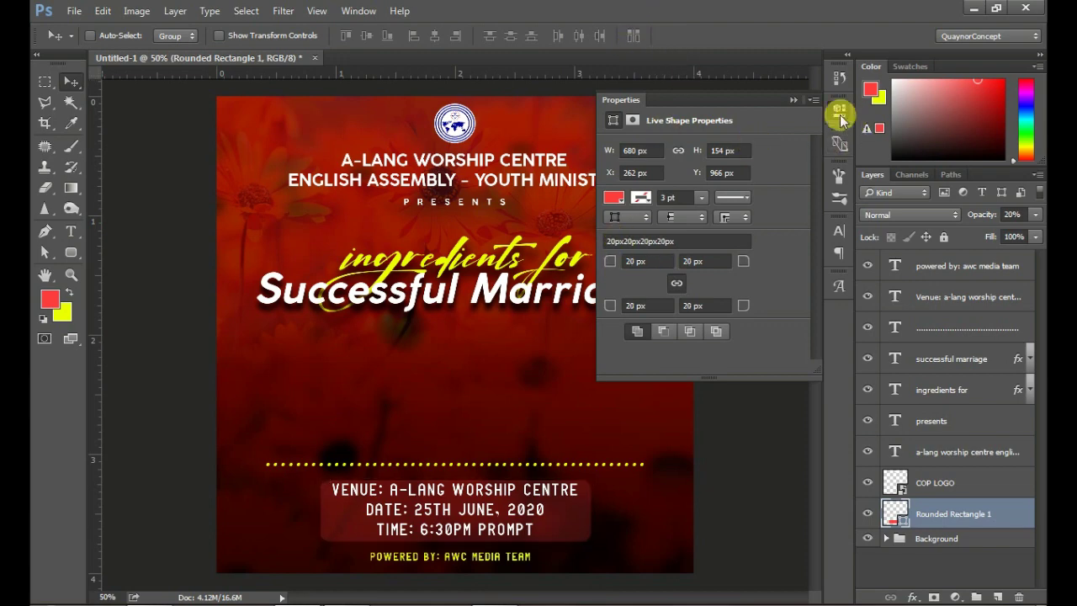
click(839, 109)
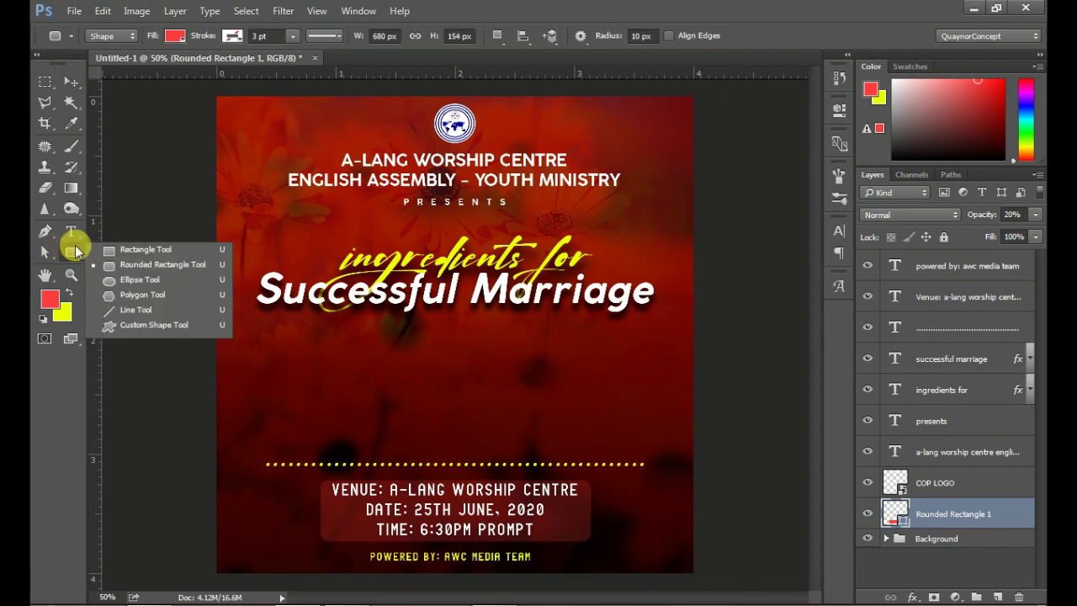
- Draw a white rectangle below the main title with 21 px corner radii
drag(68, 250, 133, 248)
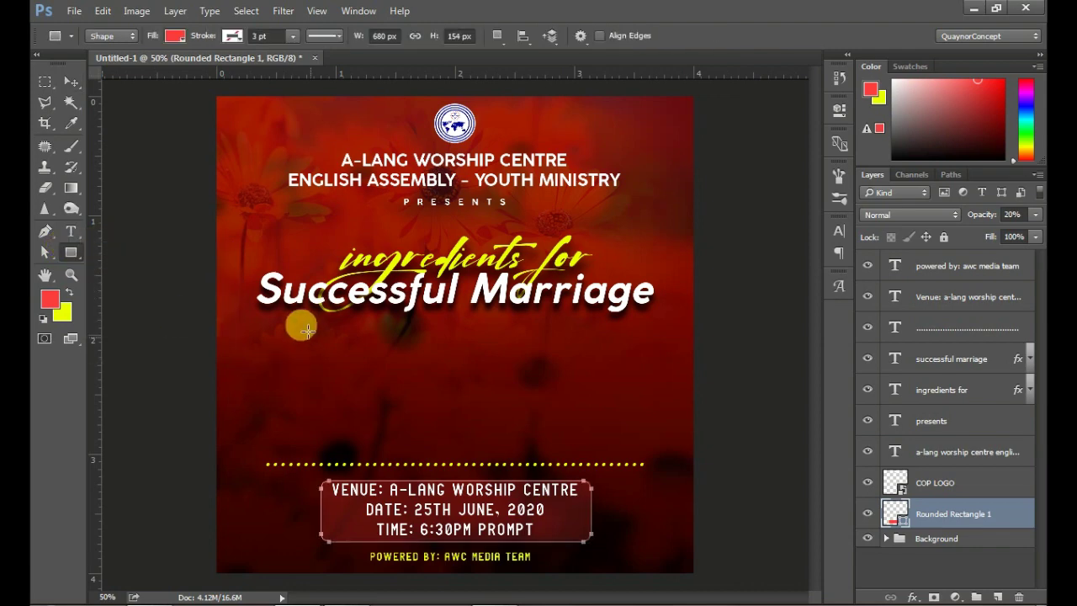
drag(307, 340, 390, 443)
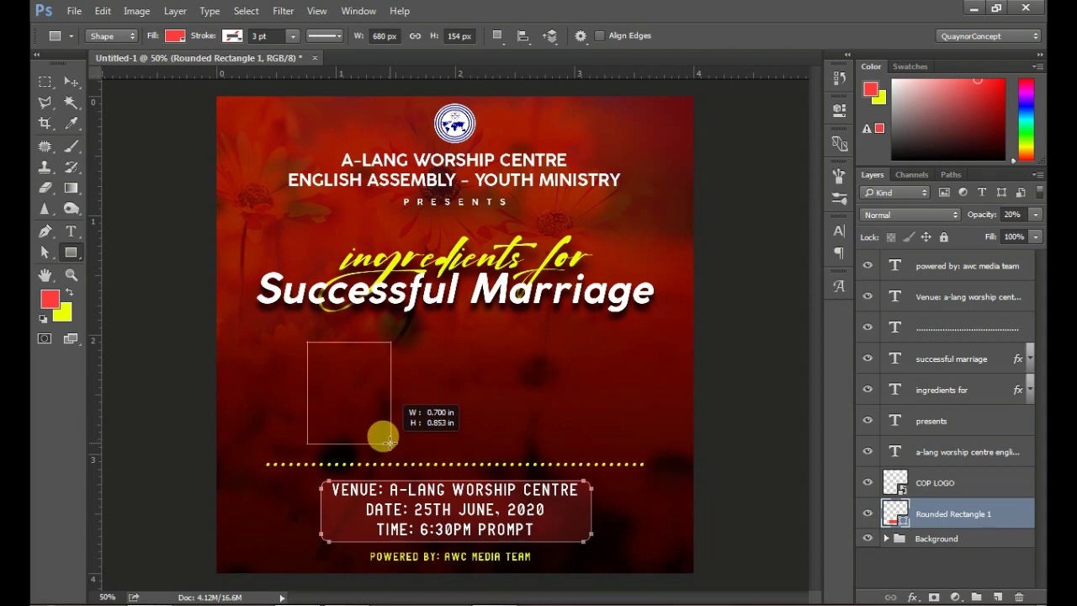
drag(389, 443, 391, 443)
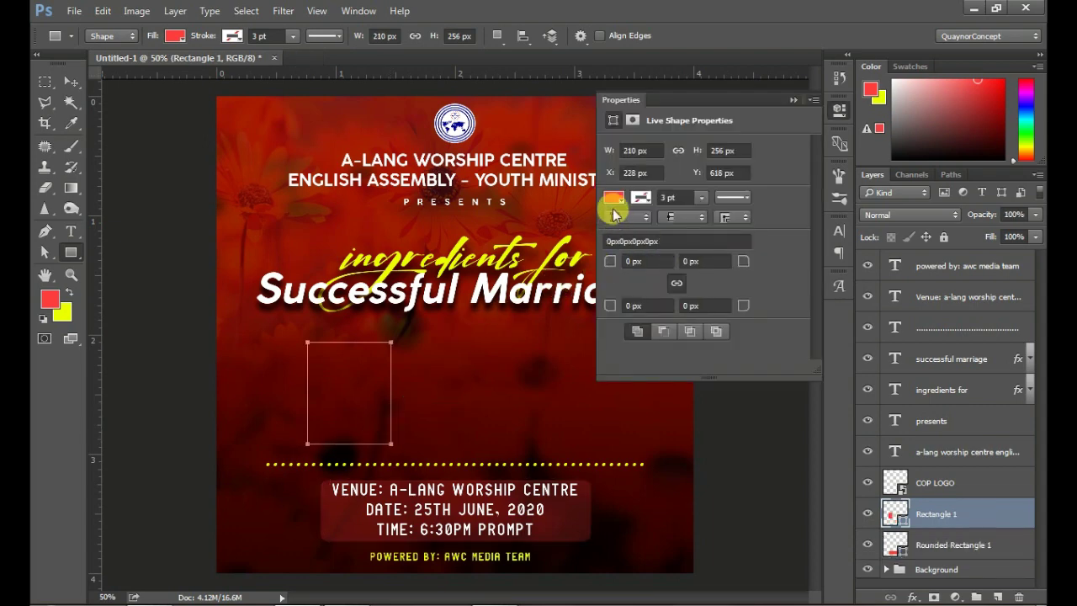
click(613, 200)
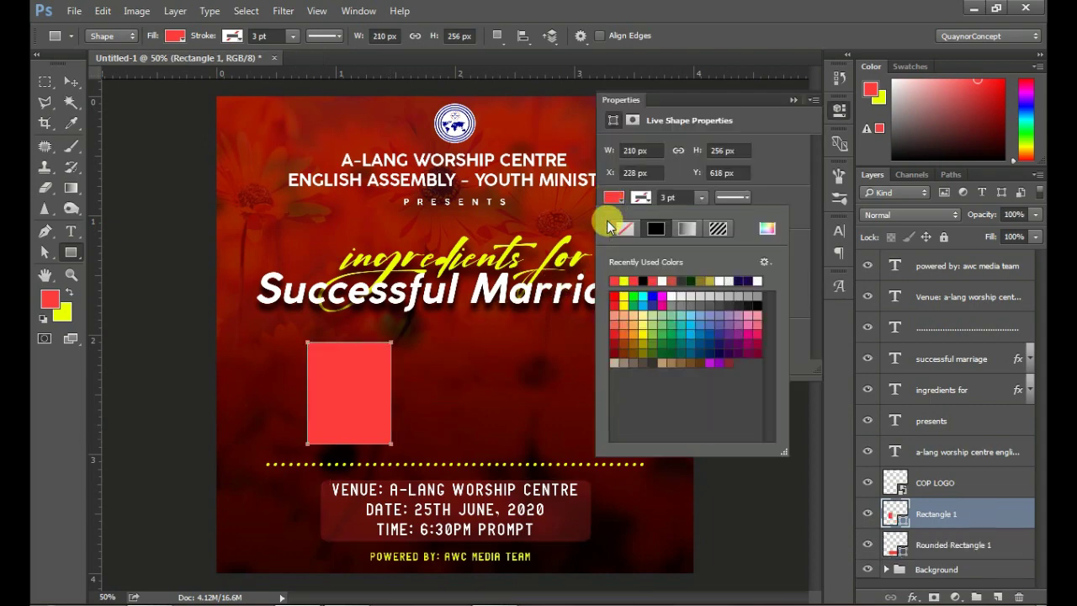
click(766, 228)
drag(588, 248, 543, 194)
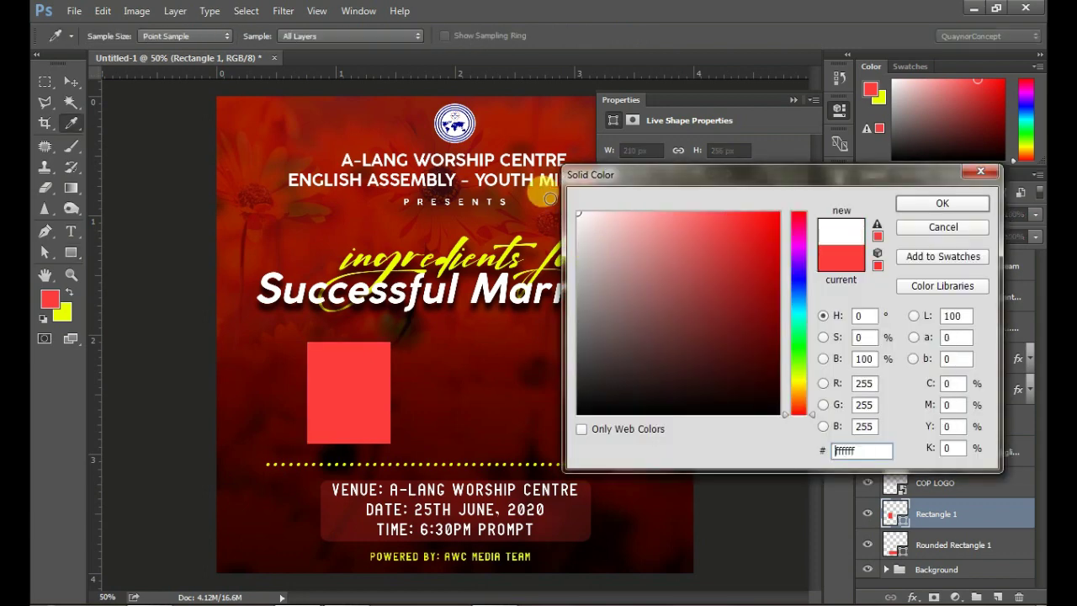
click(948, 206)
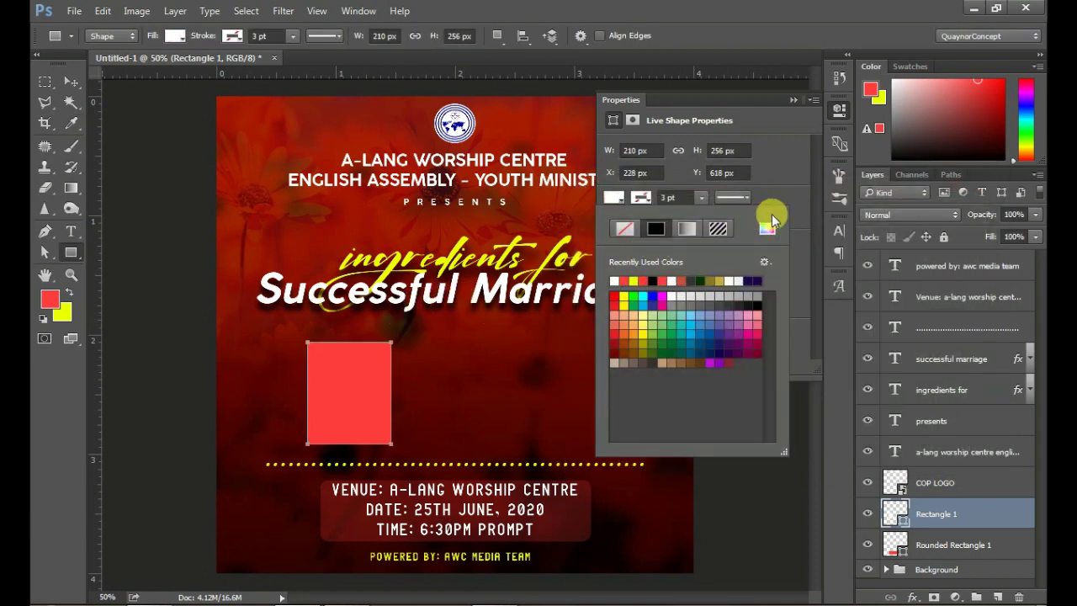
click(762, 212)
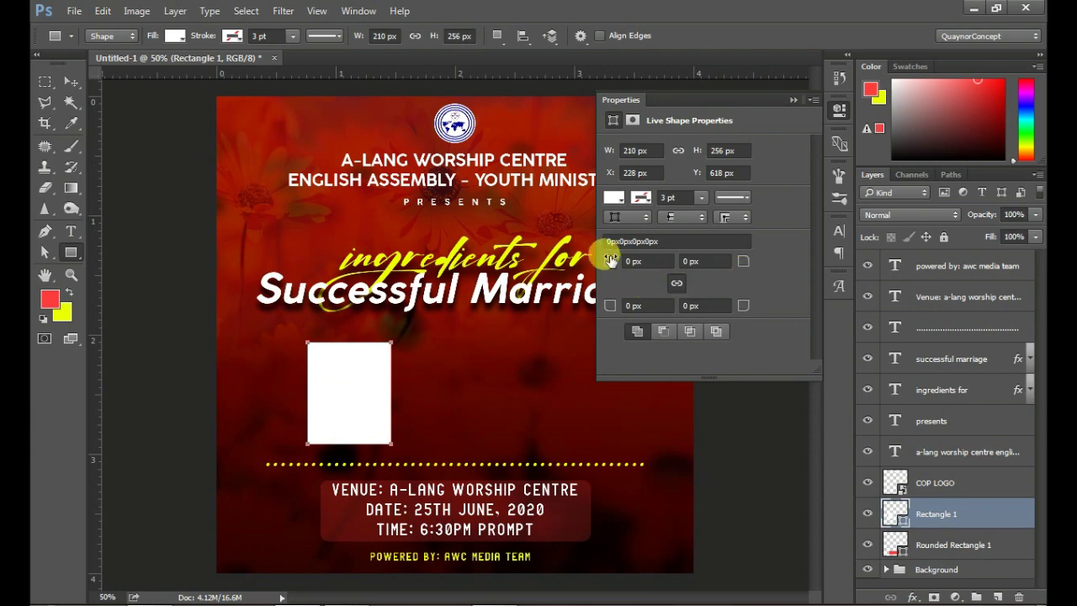
drag(612, 261, 619, 262)
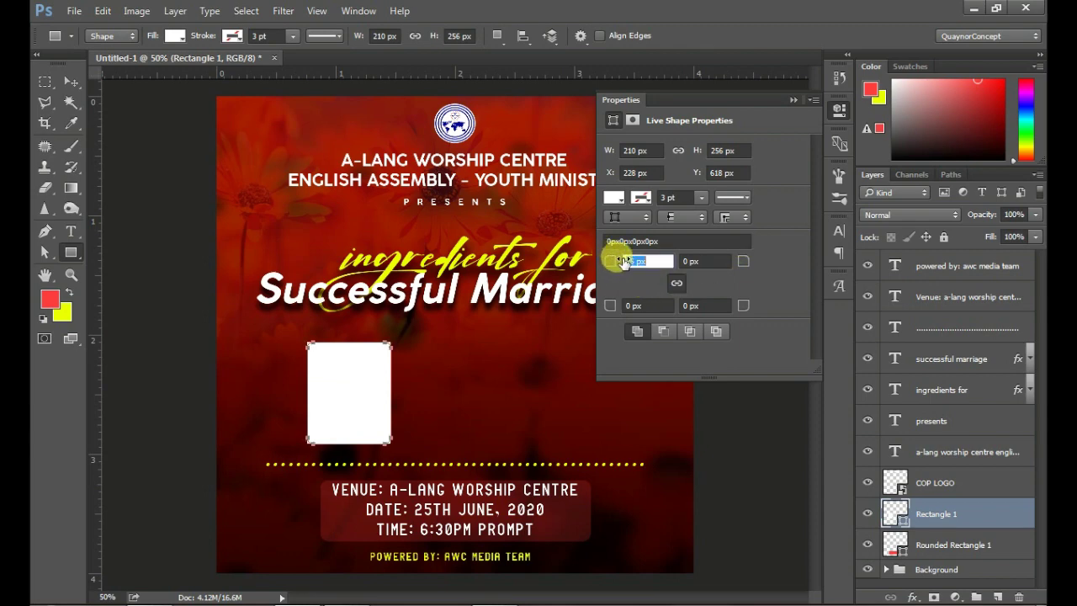
text(21)
key(Return)
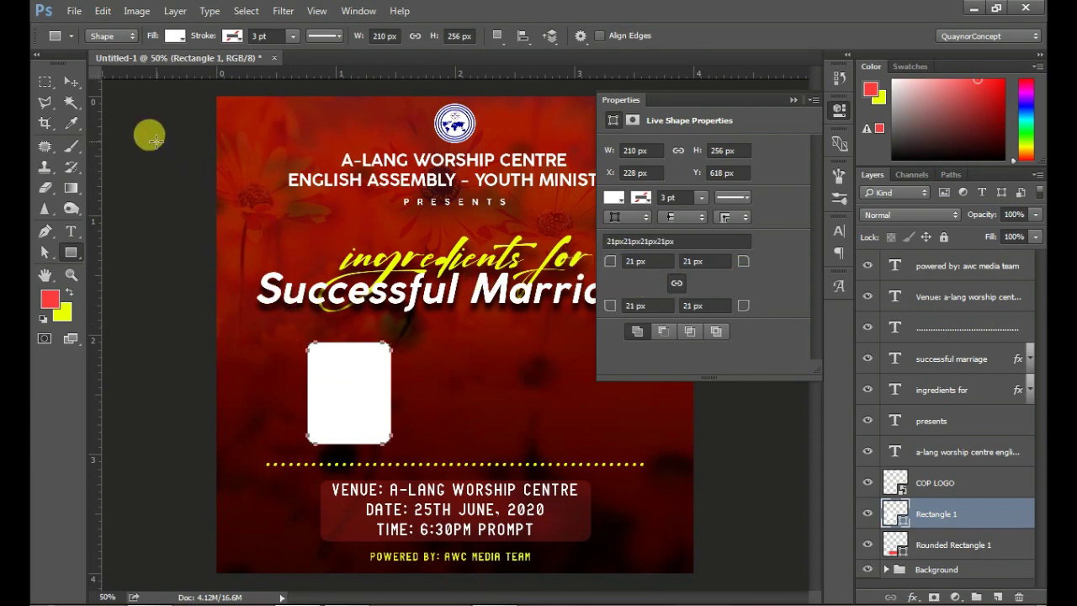
- Enlarge the white frame slightly and settle it on the left below the title
click(73, 83)
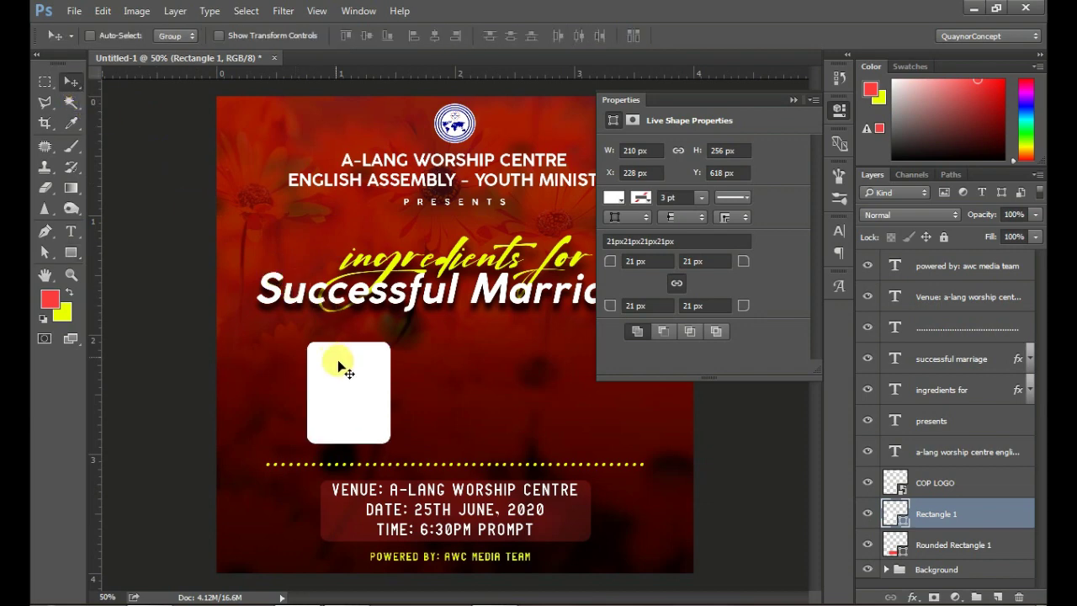
drag(338, 363, 353, 356)
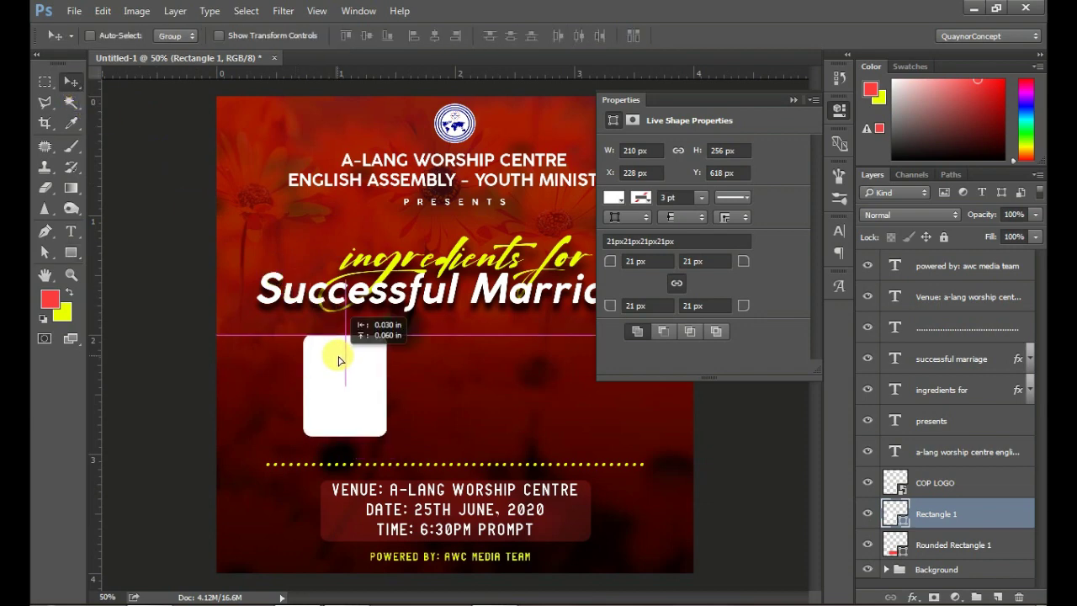
key(ctrl+t)
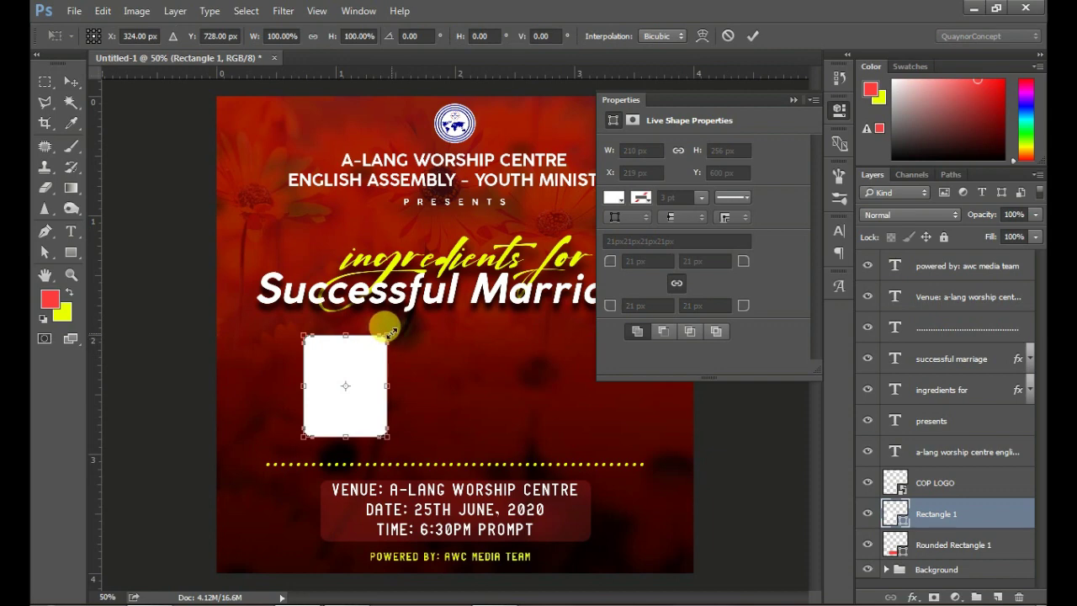
drag(396, 330, 396, 324)
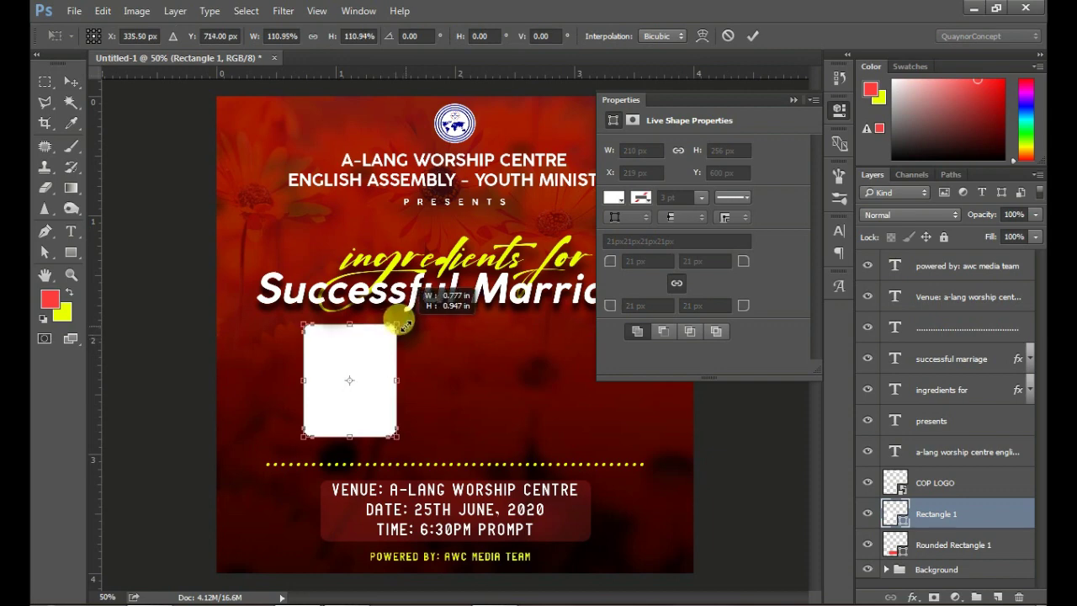
key(Return)
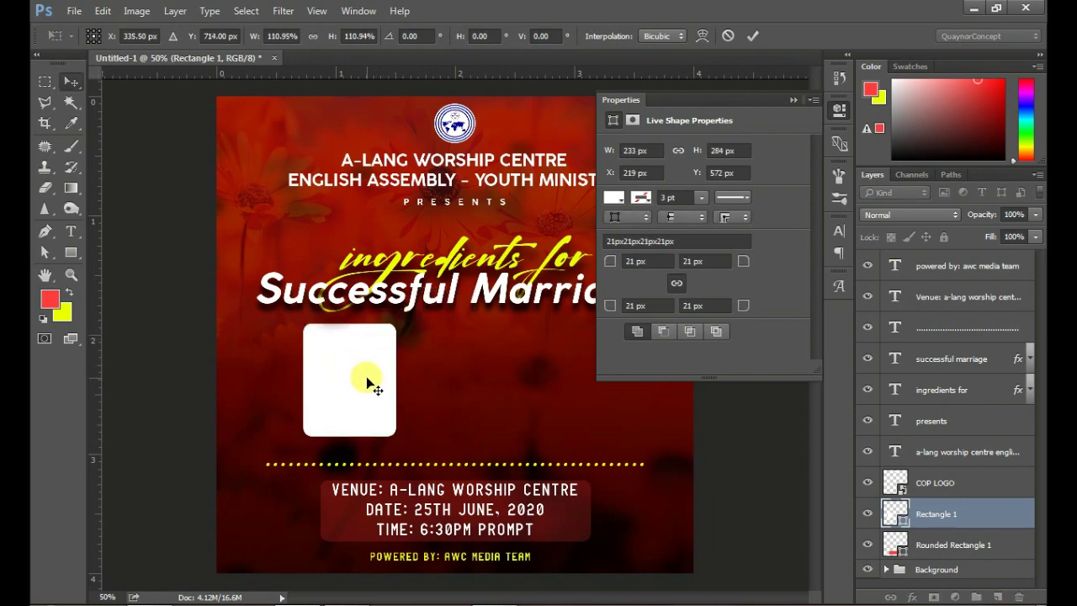
drag(367, 380, 369, 390)
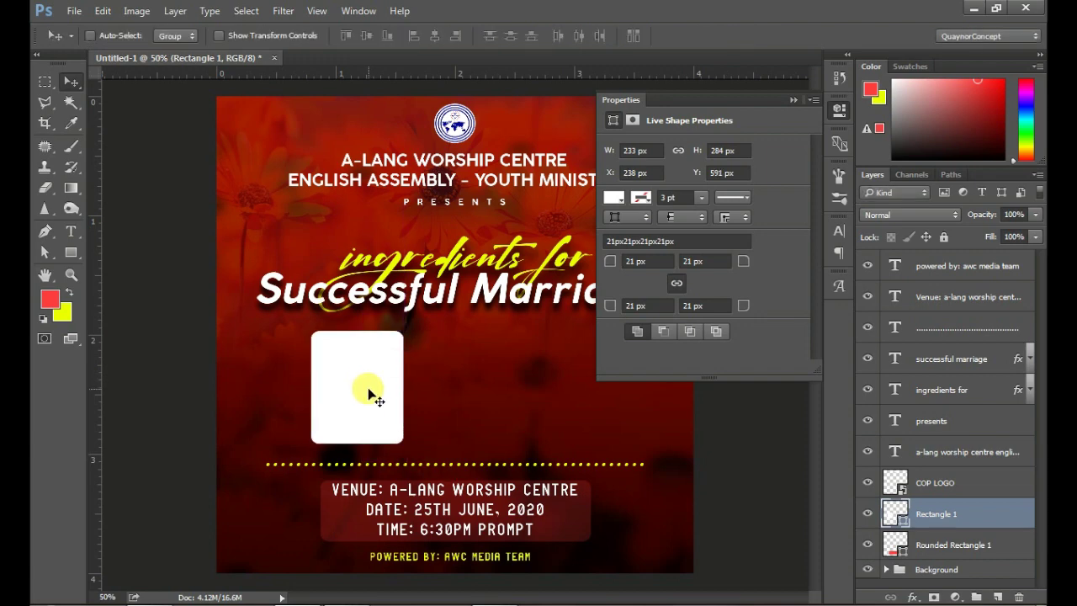
drag(369, 394, 364, 399)
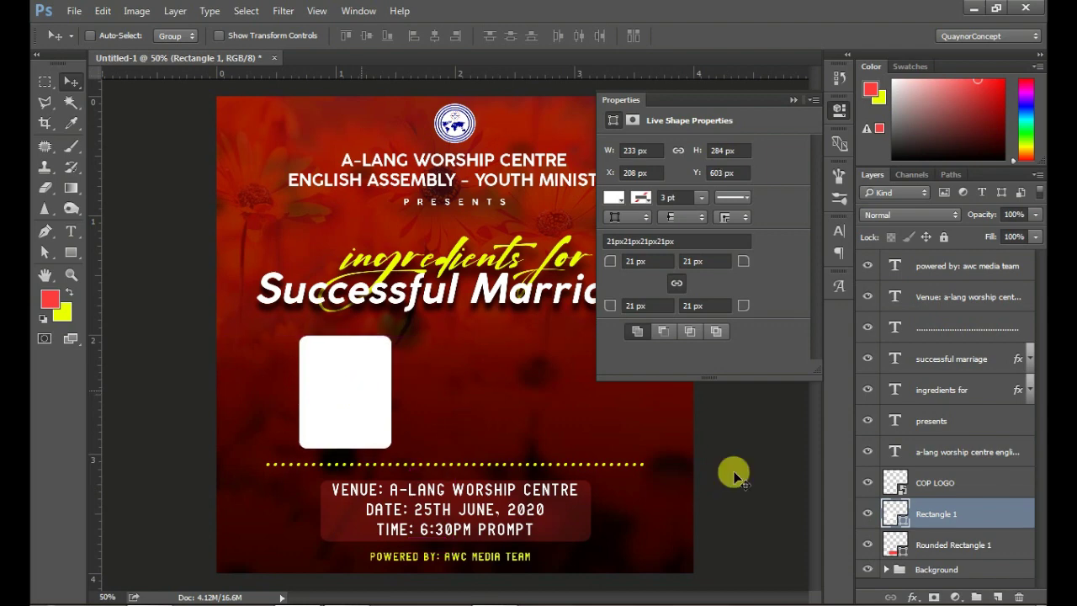
- Open Rectangle 1's Layer Style and enable a Drop Shadow
click(831, 112)
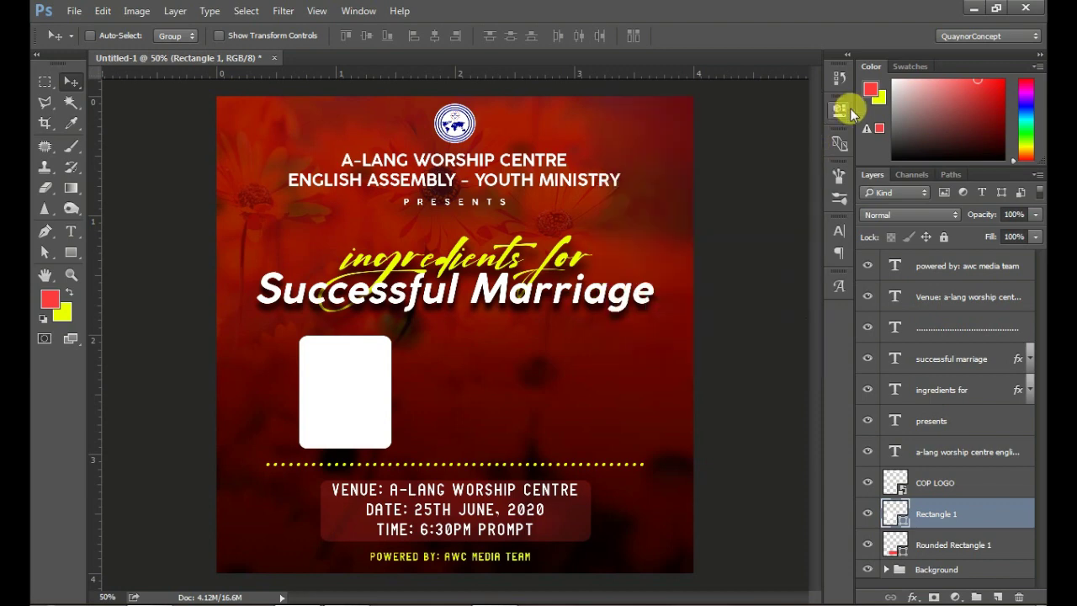
double_click(1005, 517)
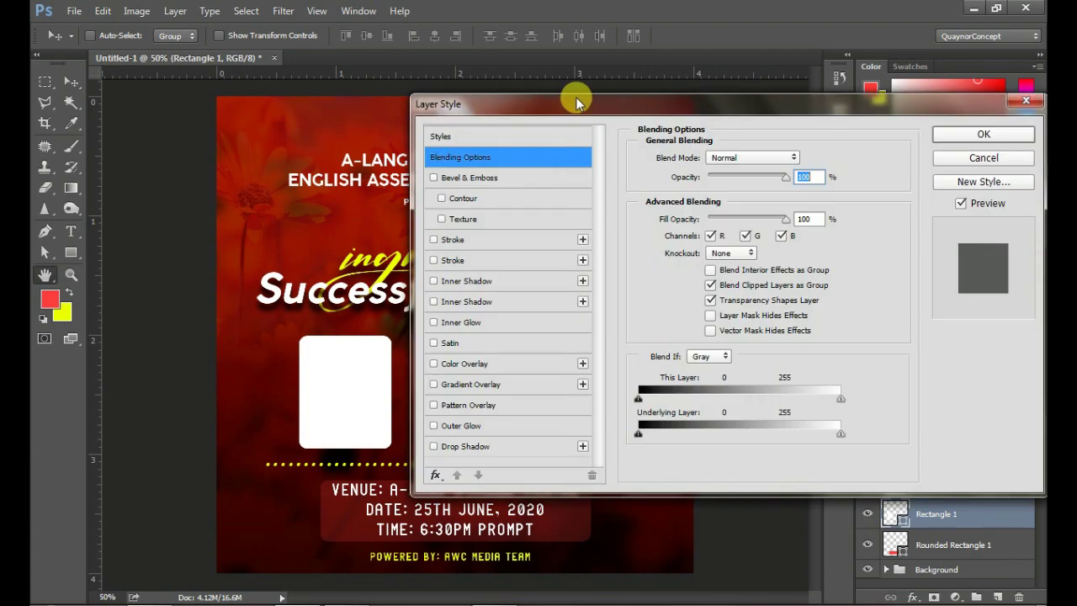
drag(577, 101, 683, 71)
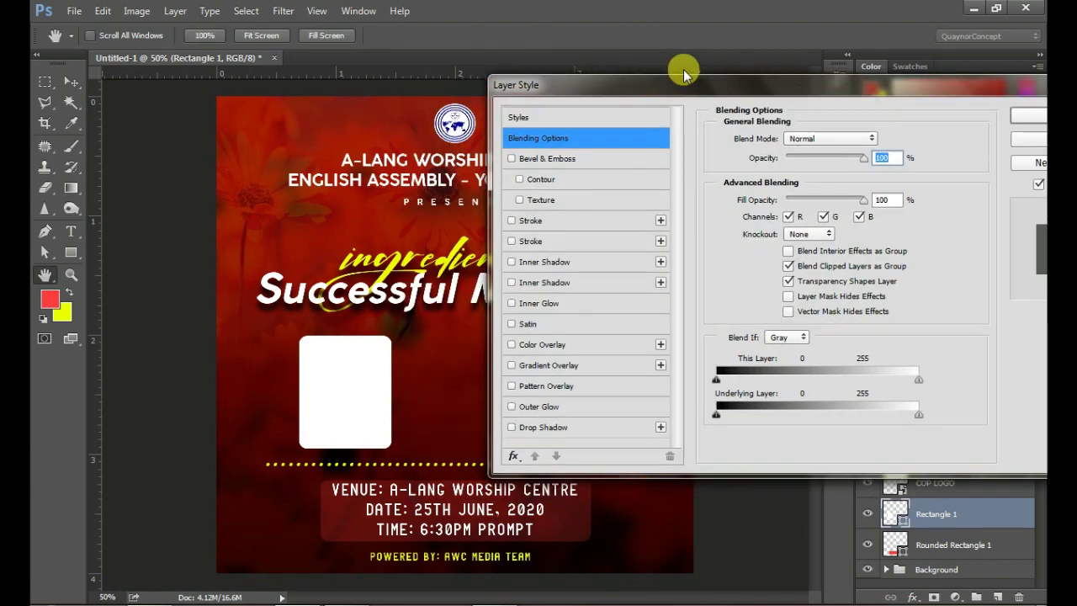
click(589, 417)
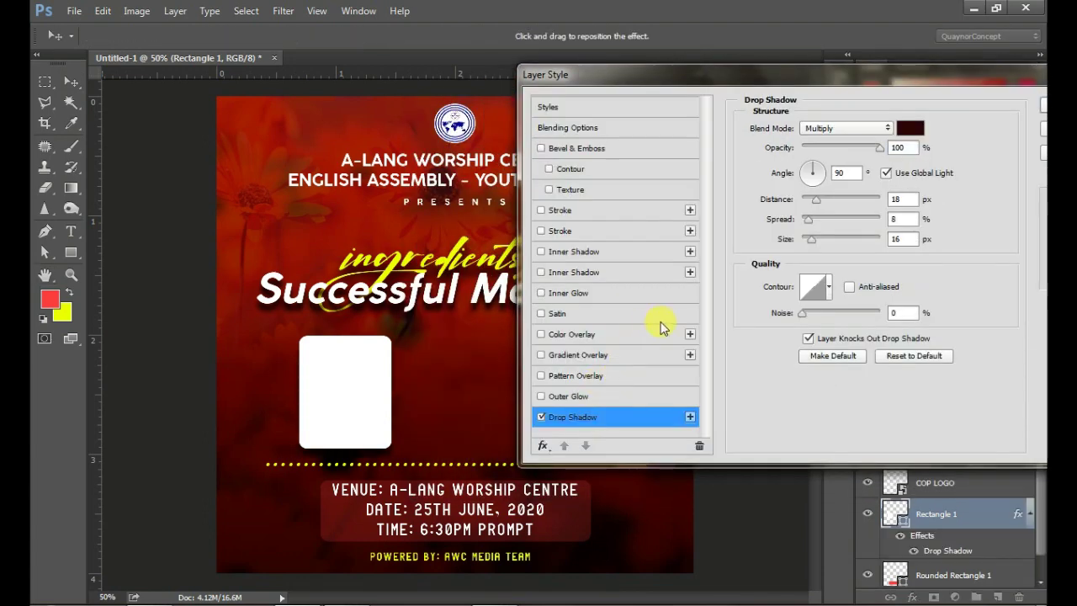
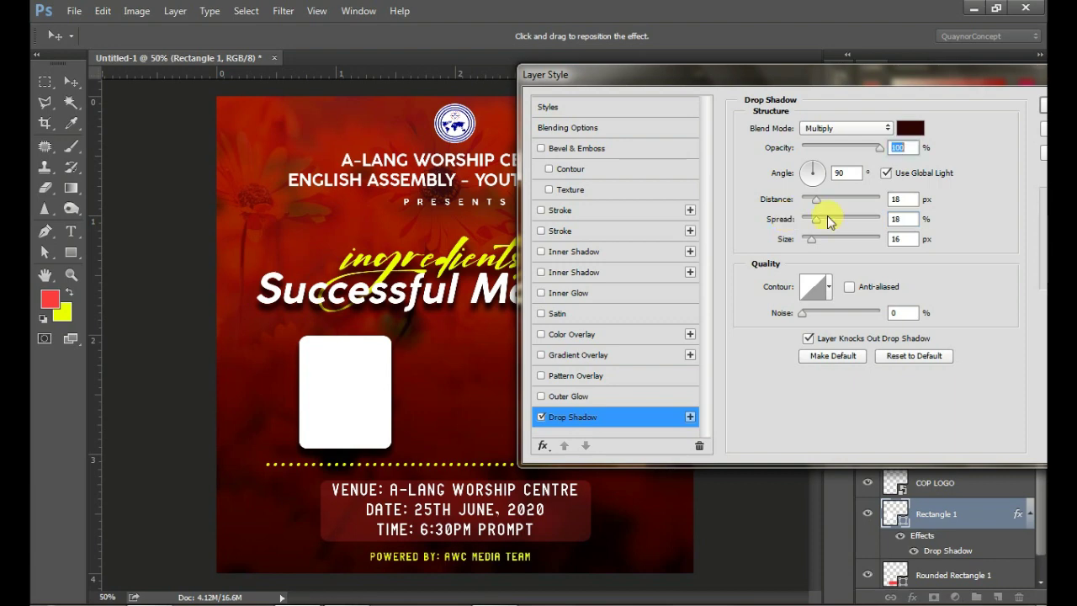
- Discard the frame's drop shadow and duplicate the Rectangle 1 layer
drag(942, 74, 742, 108)
click(917, 165)
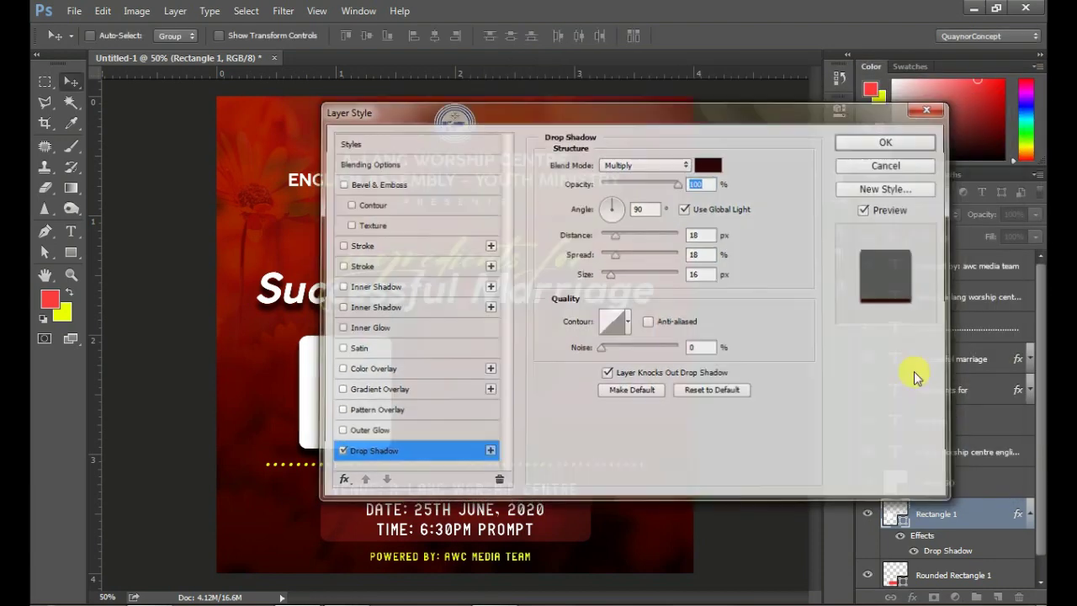
drag(993, 515, 996, 596)
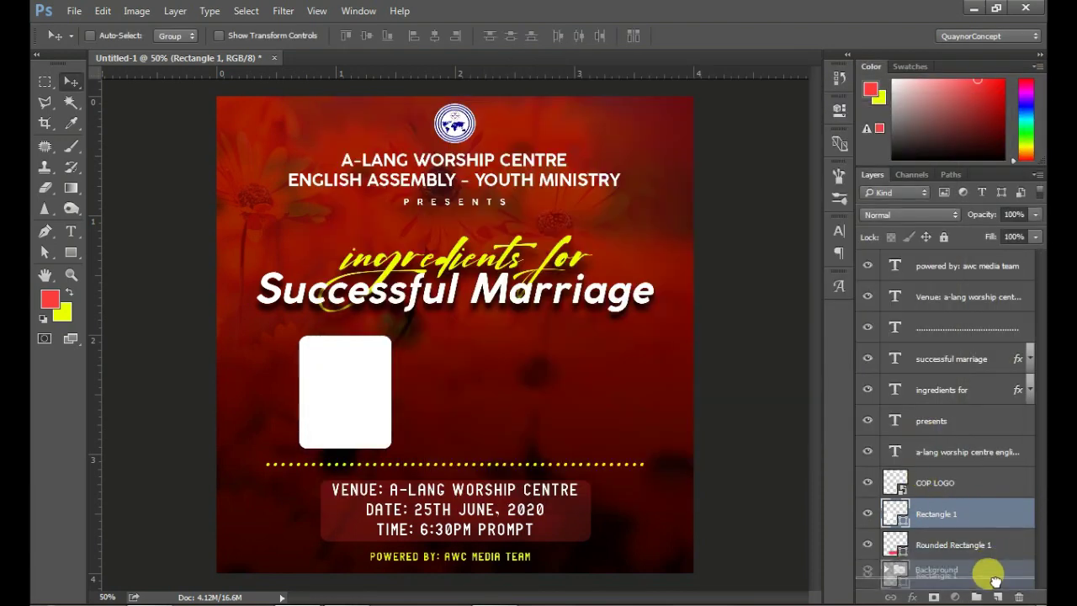
- Fill the Rectangle 1 copy layer with black
click(887, 484)
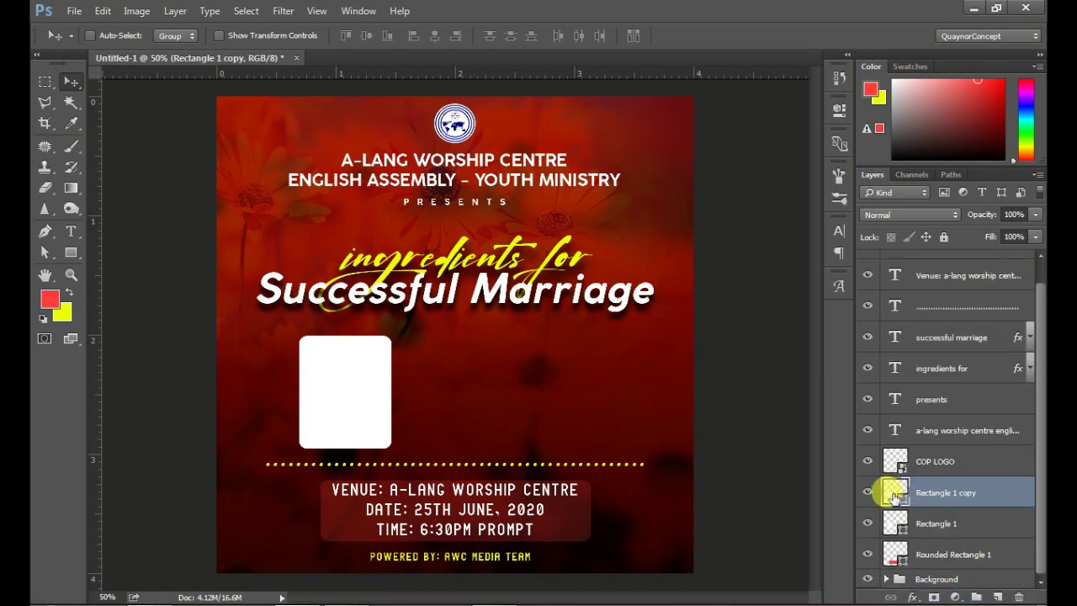
double_click(894, 496)
drag(619, 320, 542, 425)
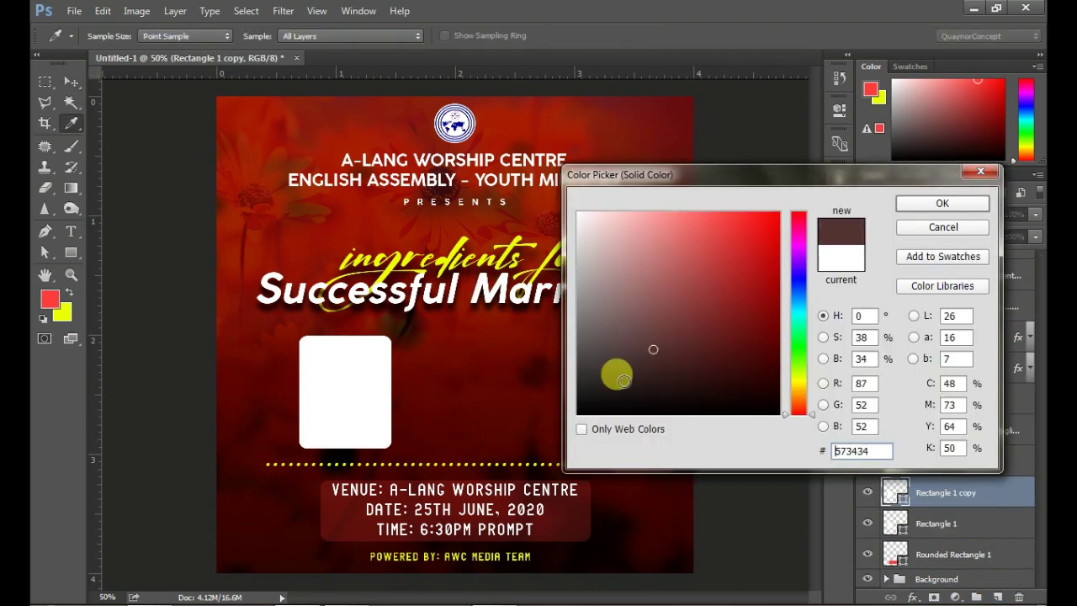
click(926, 208)
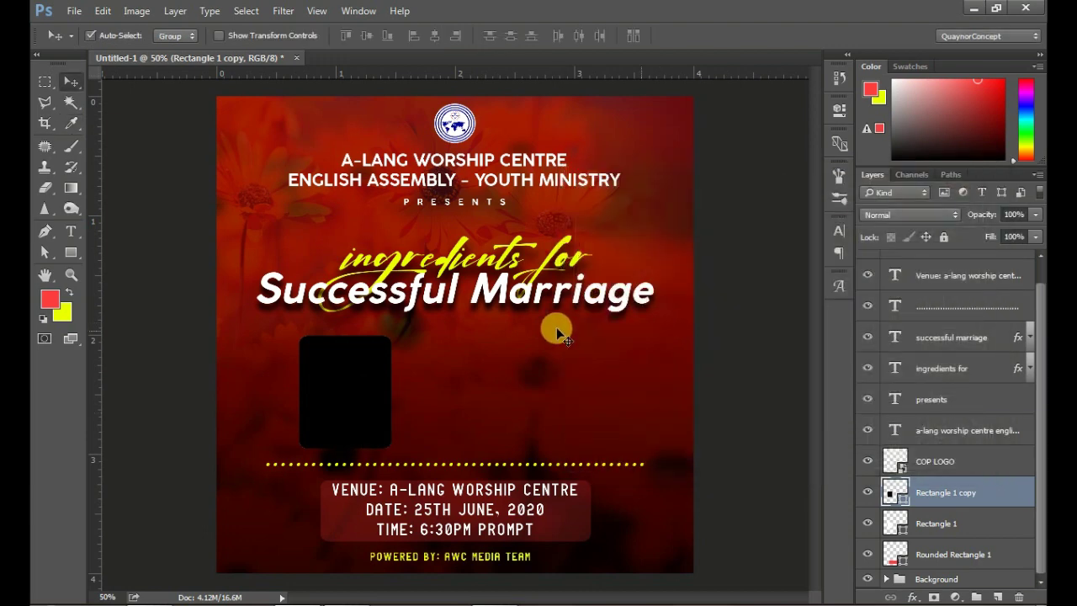
- Shrink the black copy, offset it down-right and move it beneath the white frame
key(ctrl+t)
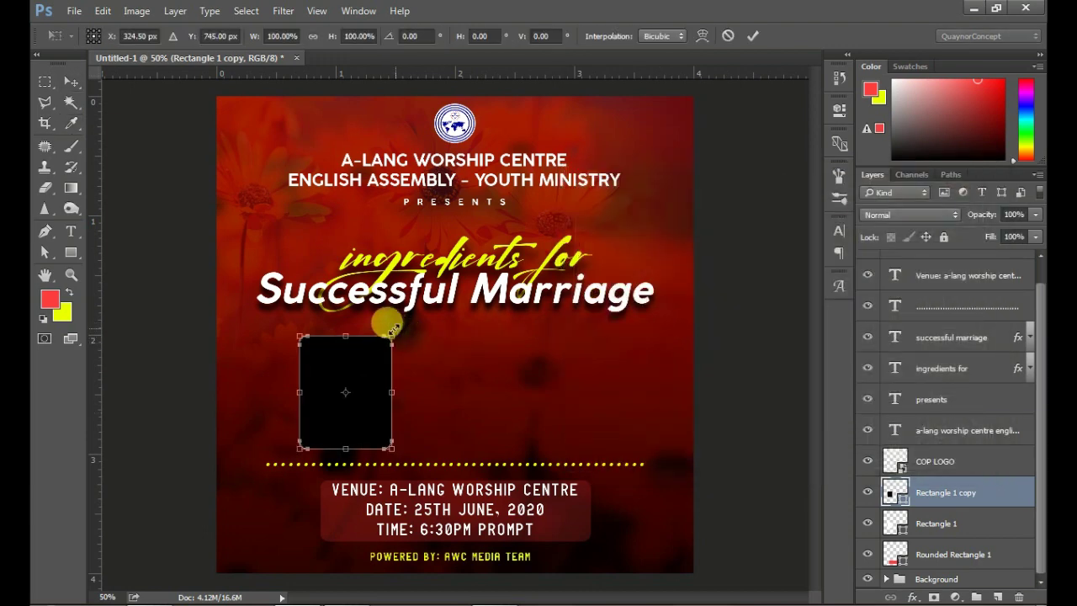
drag(392, 330, 389, 337)
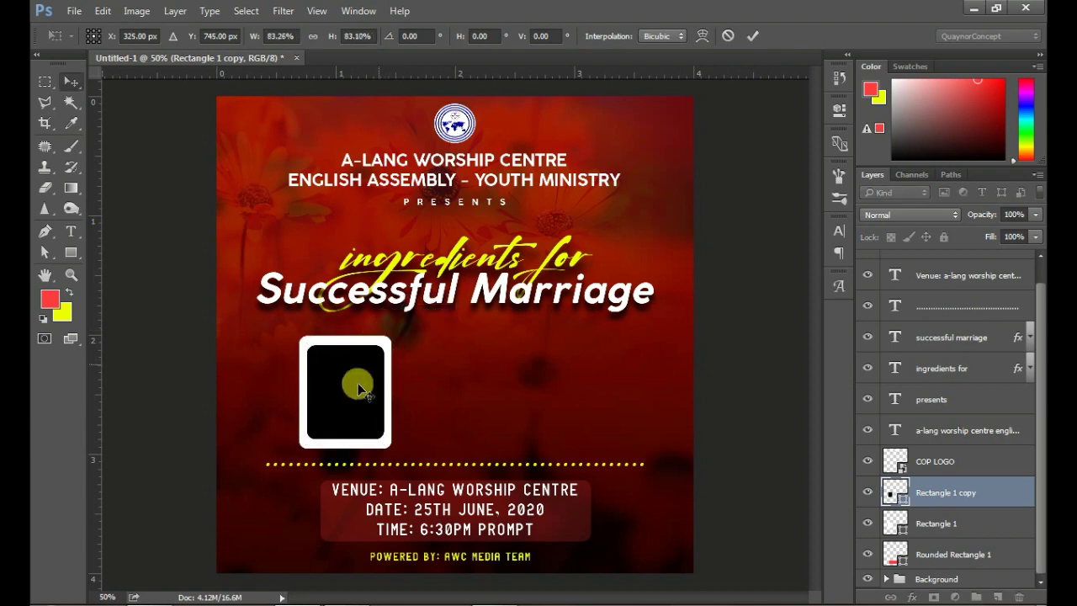
key(Return)
drag(368, 409, 373, 412)
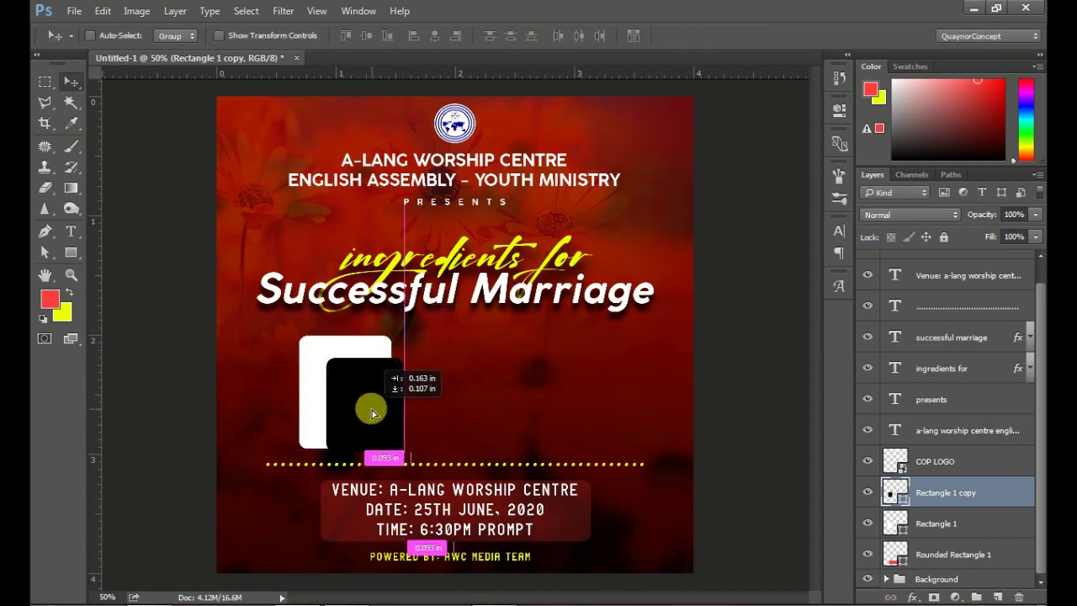
drag(927, 492, 935, 530)
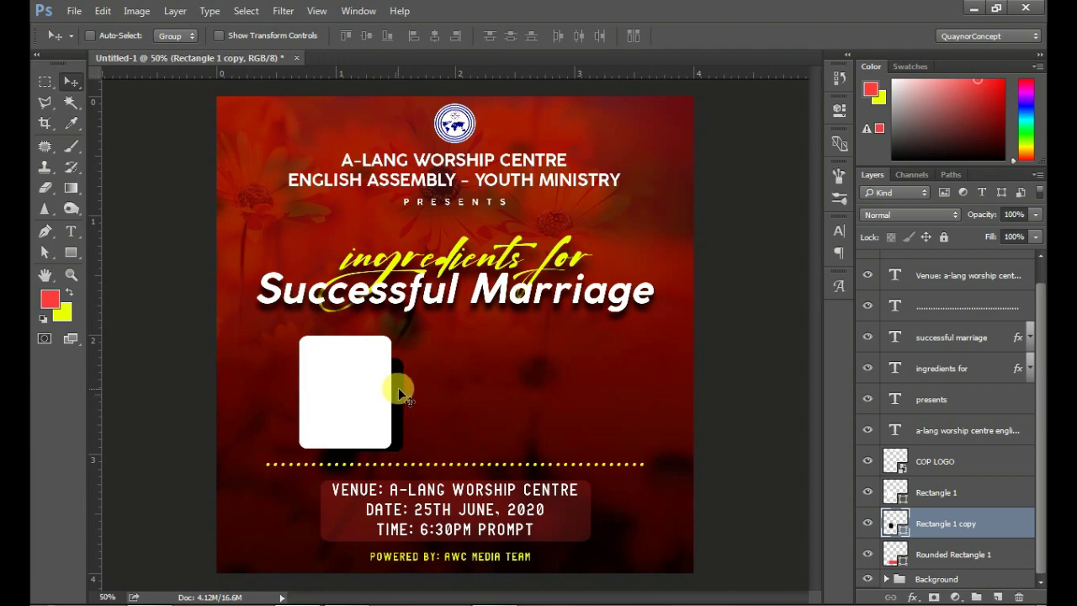
- Nudge the white frame up, enlarge the black shape slightly and zoom in on both
ctrl+click(353, 396)
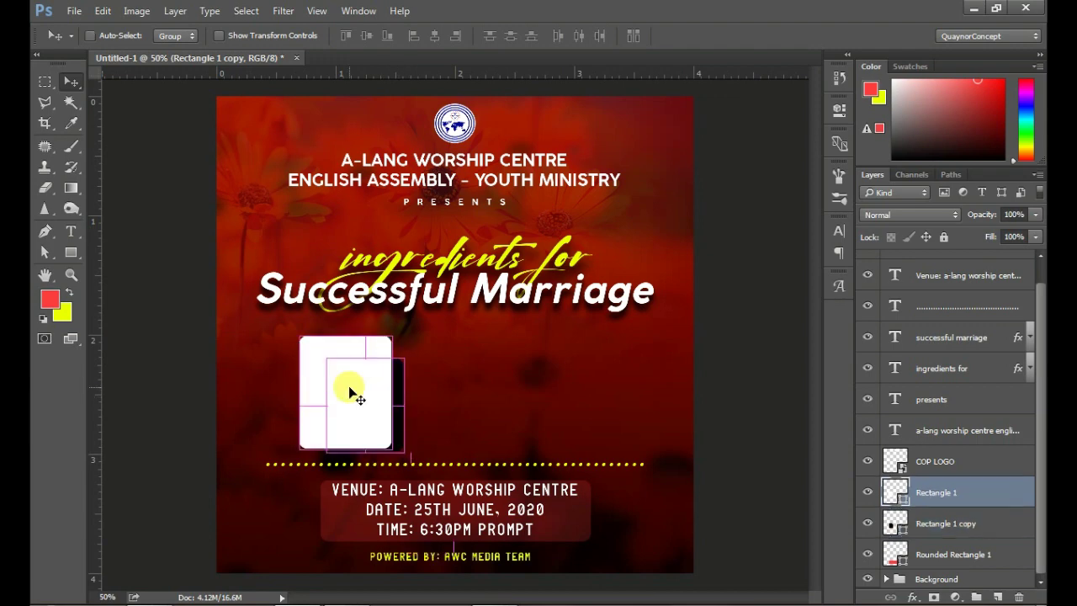
drag(353, 395, 351, 381)
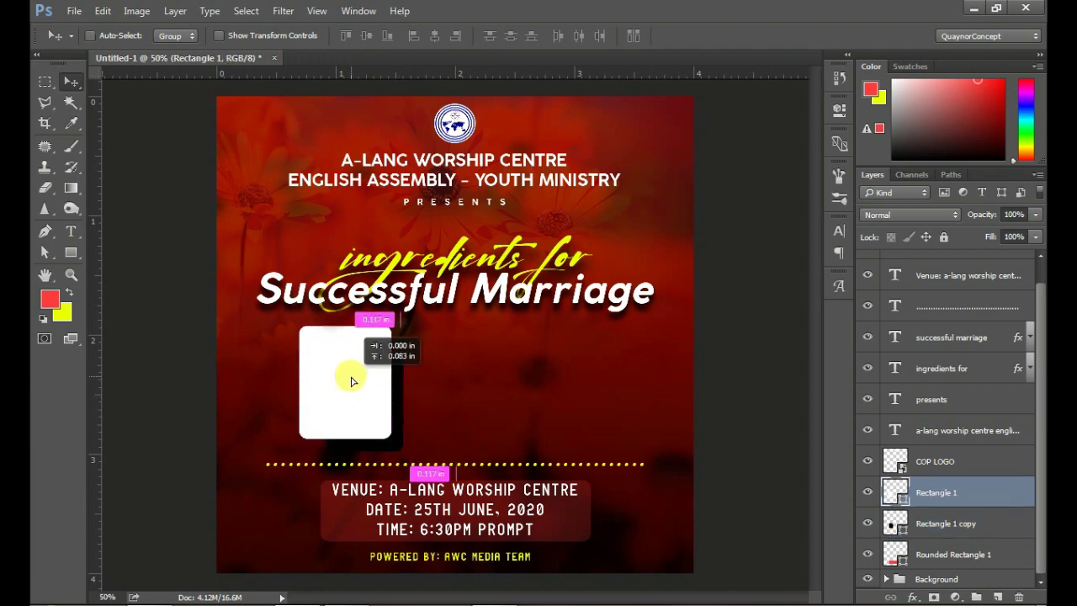
click(921, 522)
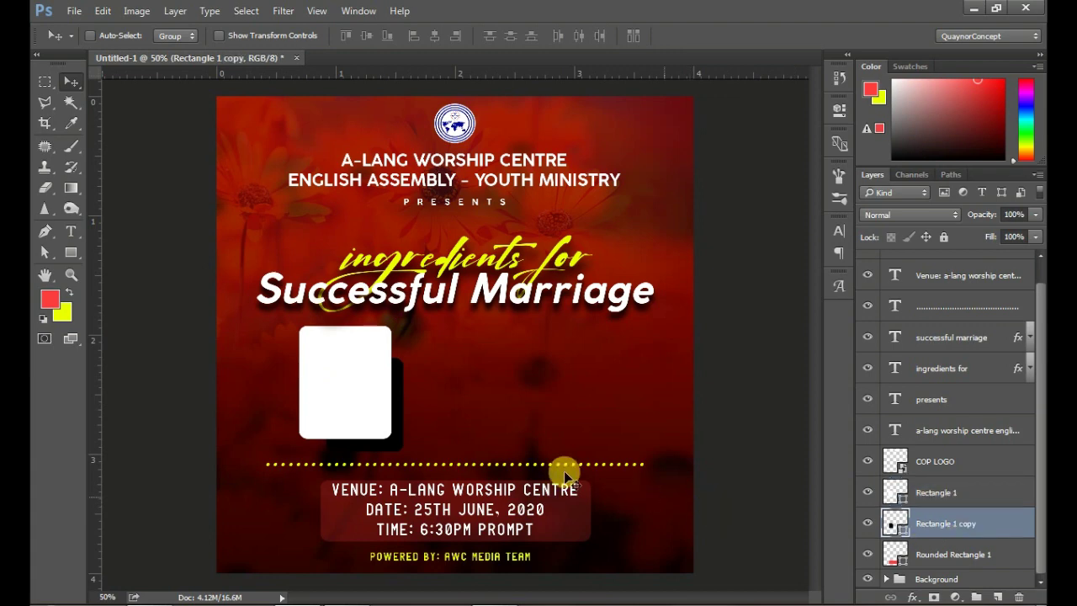
key(ctrl+t)
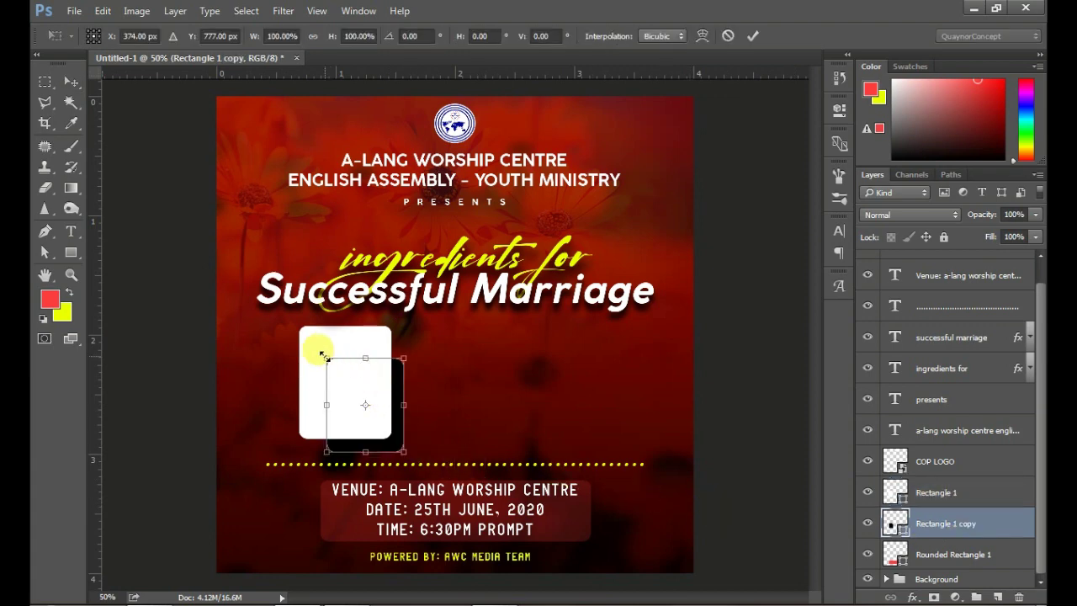
drag(325, 358, 322, 353)
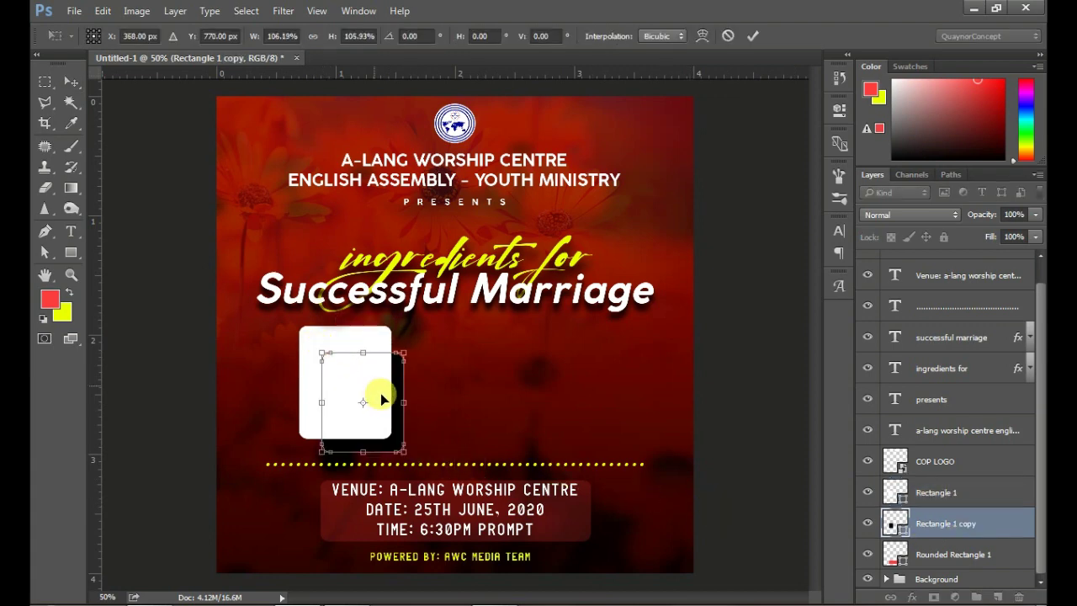
key(Return)
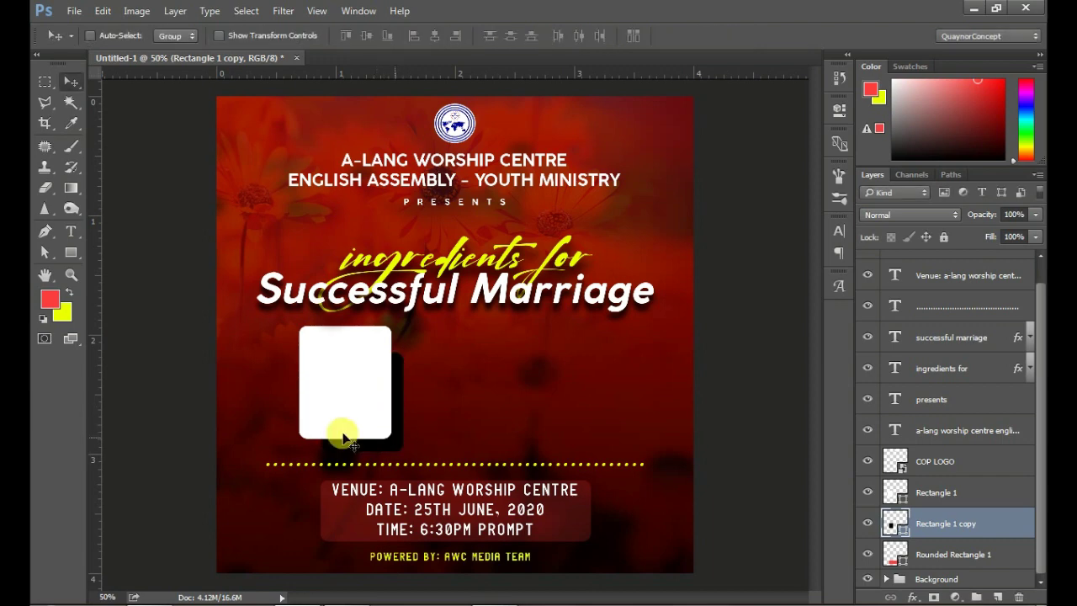
key(z)
drag(286, 296, 417, 469)
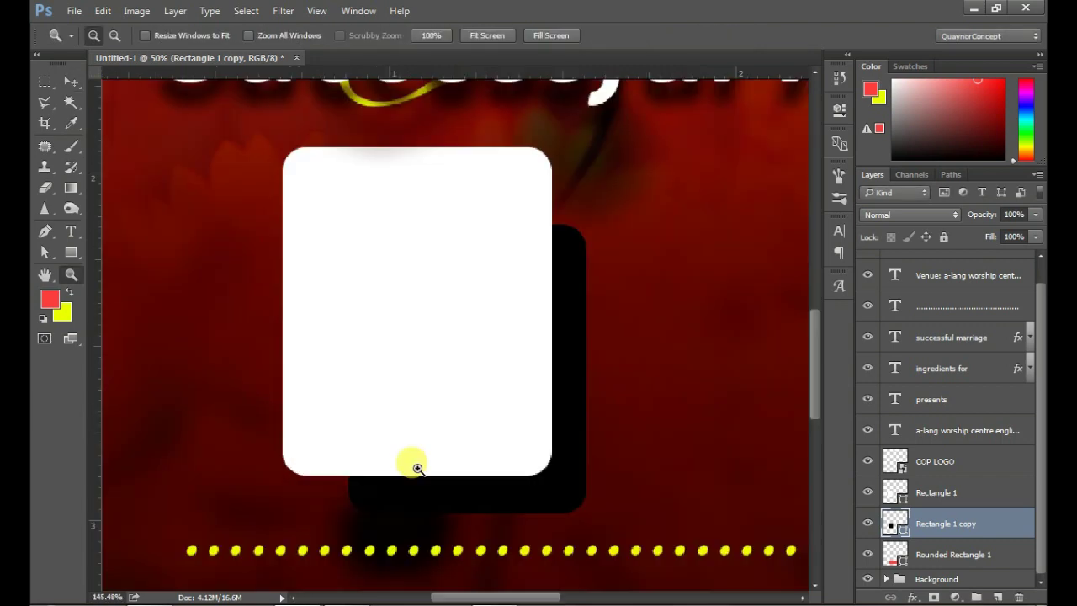
- Nudge the black shape up-left, convert it to a smart object and apply Gaussian Blur
key(v)
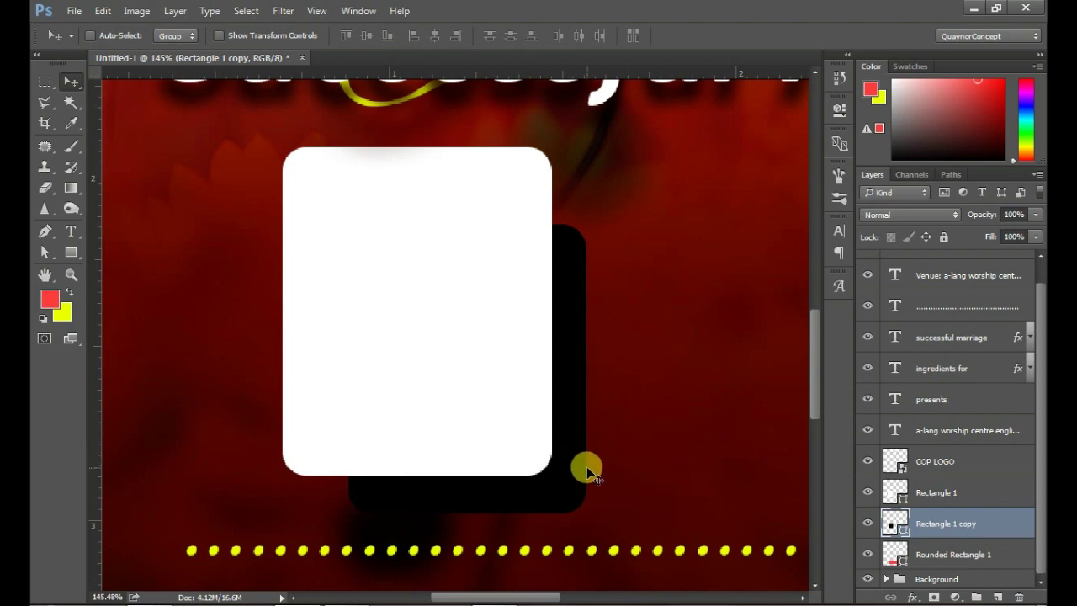
drag(586, 466, 574, 460)
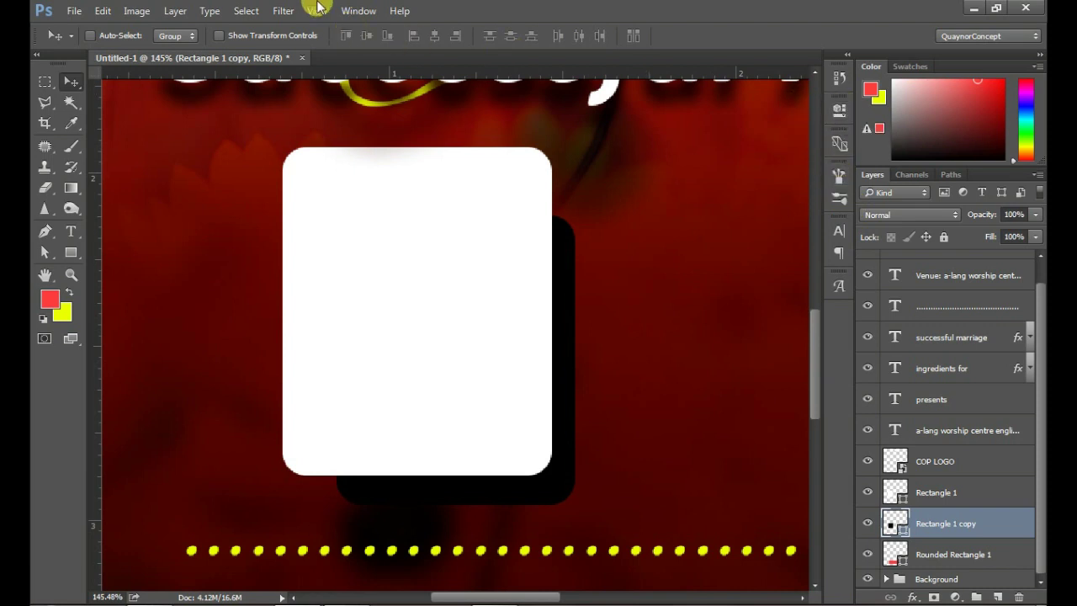
click(286, 11)
mouse_move(291, 186)
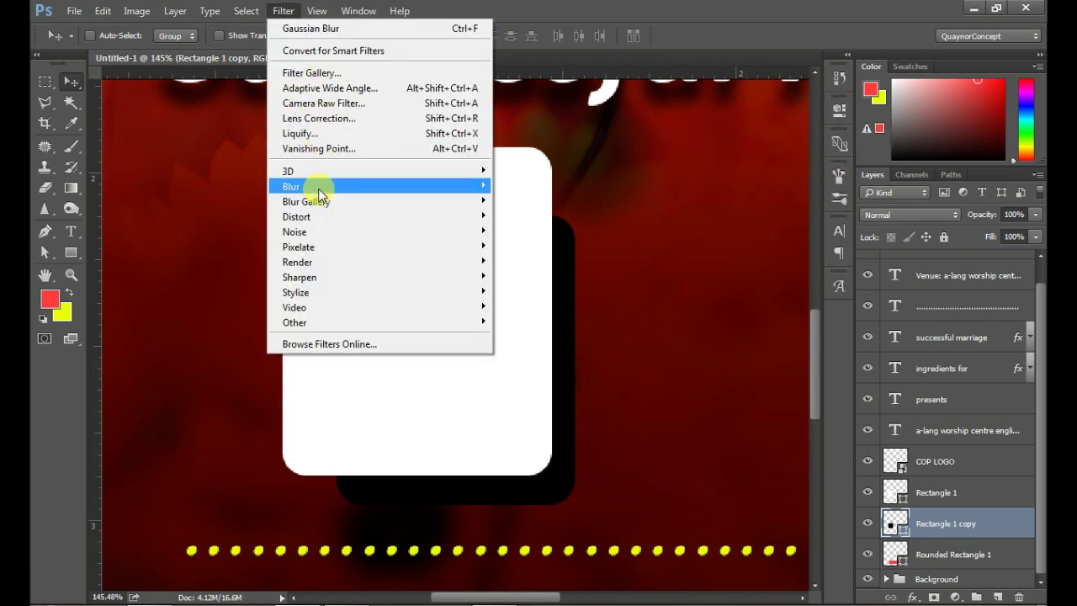
click(535, 245)
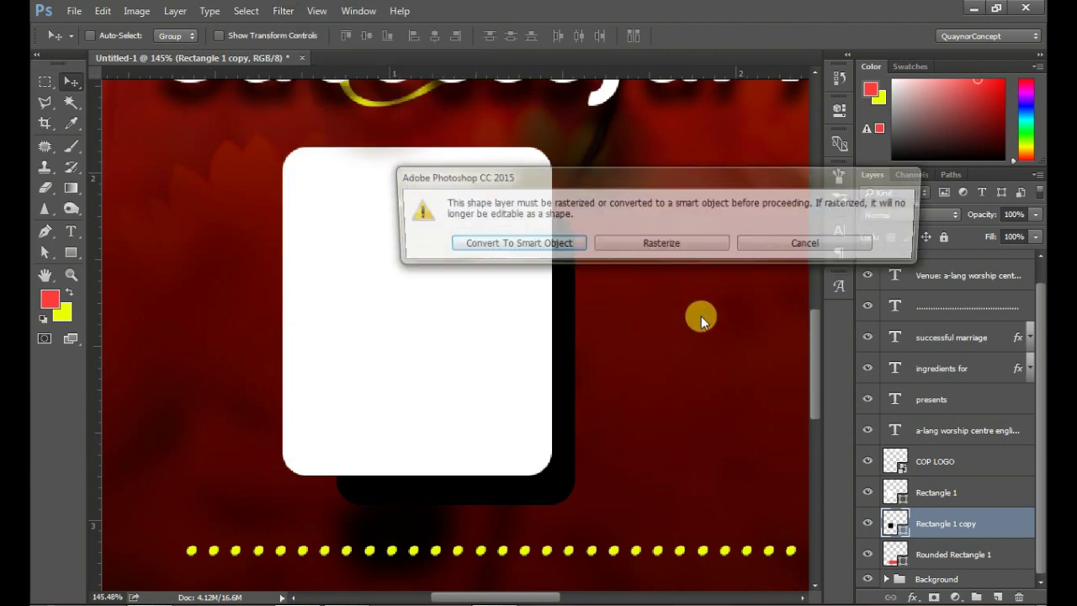
click(543, 252)
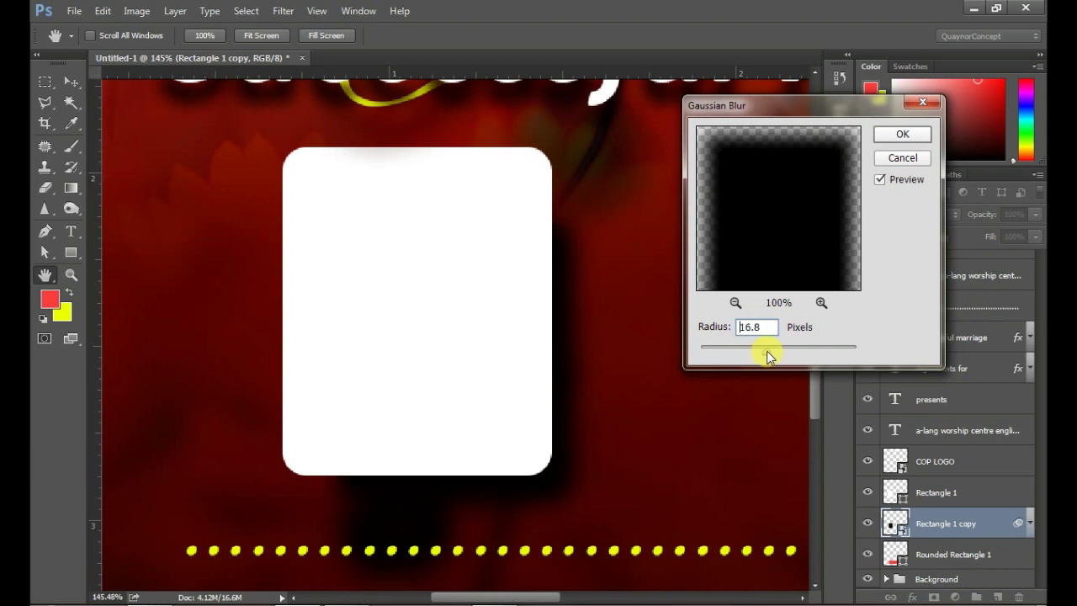
drag(767, 355, 761, 356)
click(900, 135)
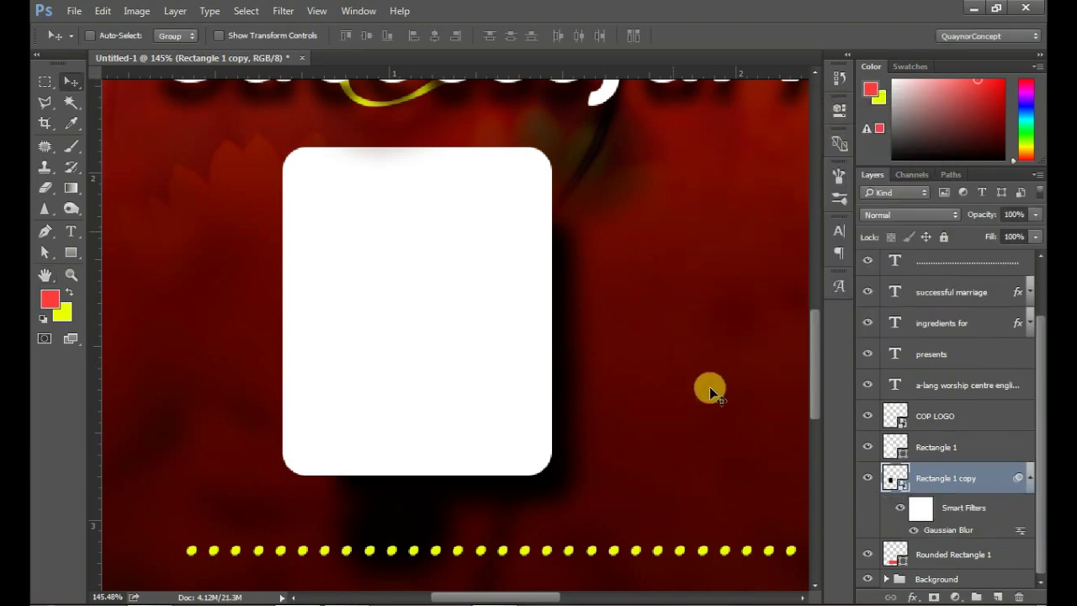
scroll(636, 394, down, 5)
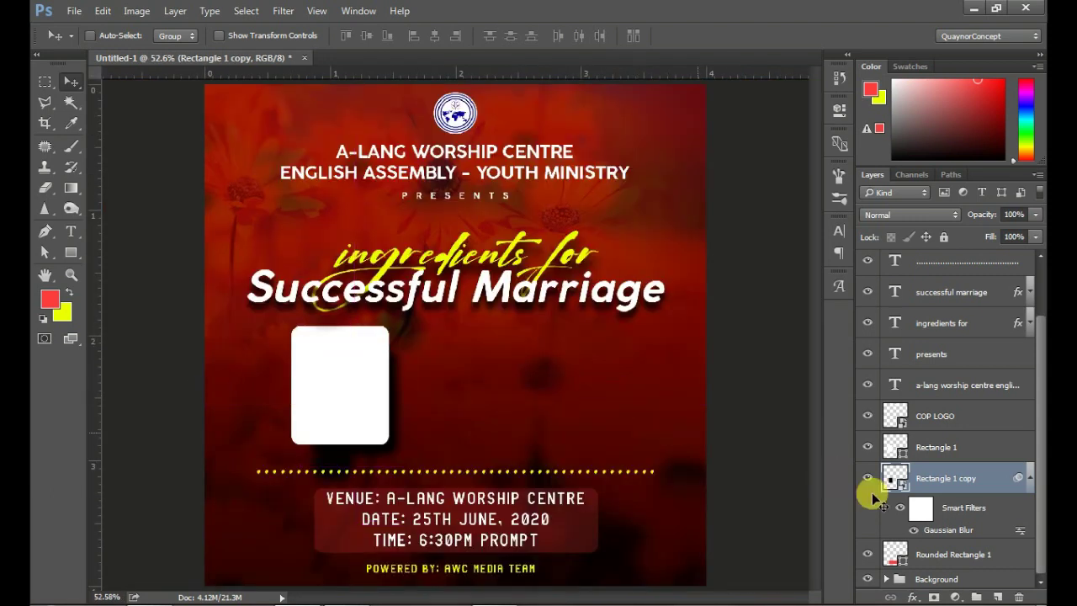
- Draw a thin rectangle bar across the bottom of the white frame
click(1029, 477)
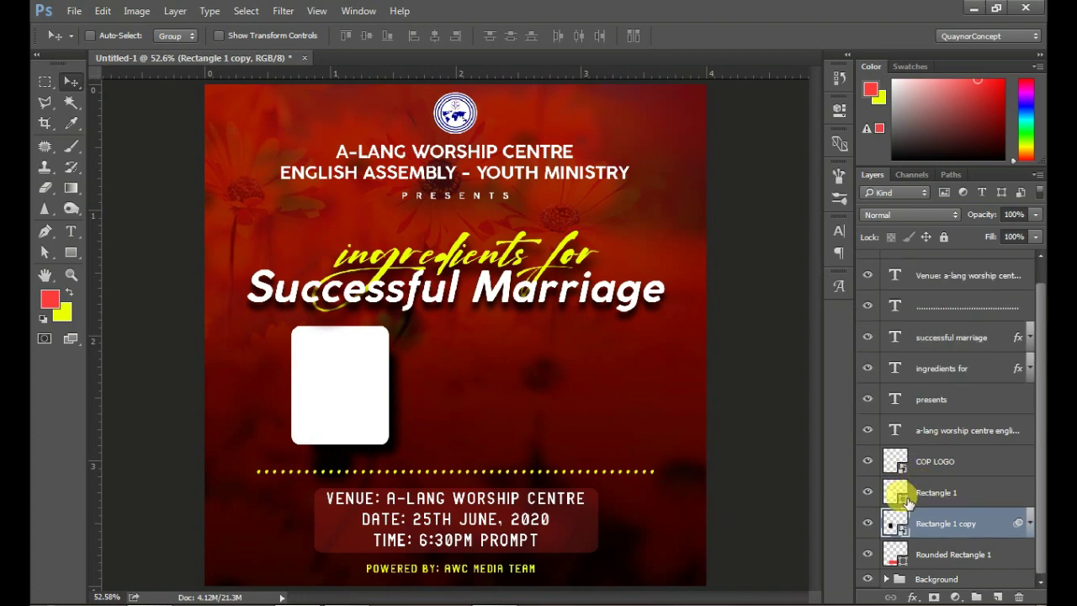
shift+click(928, 497)
click(928, 496)
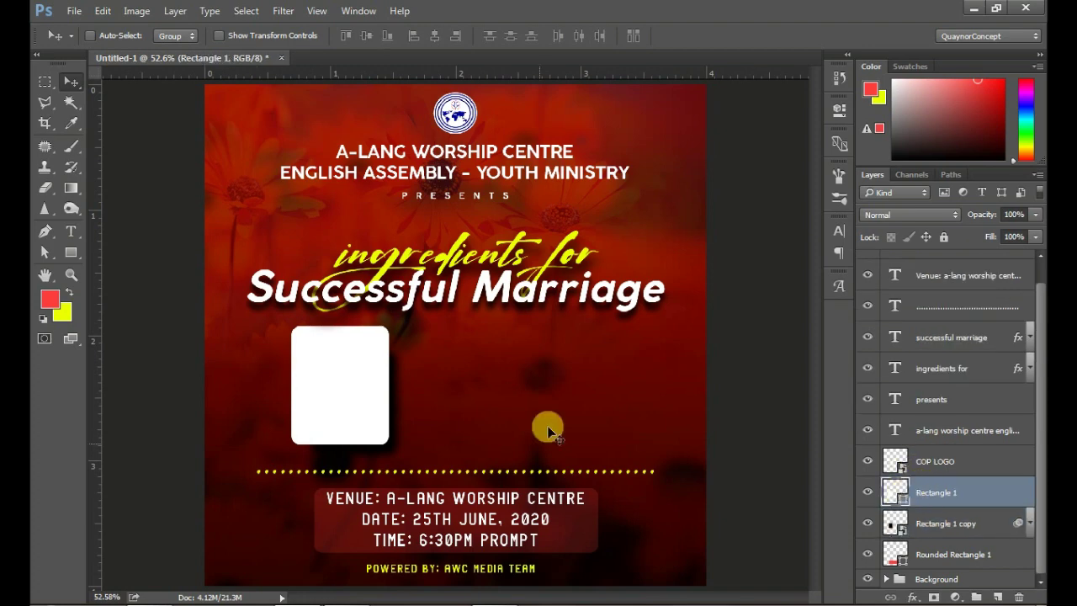
click(76, 258)
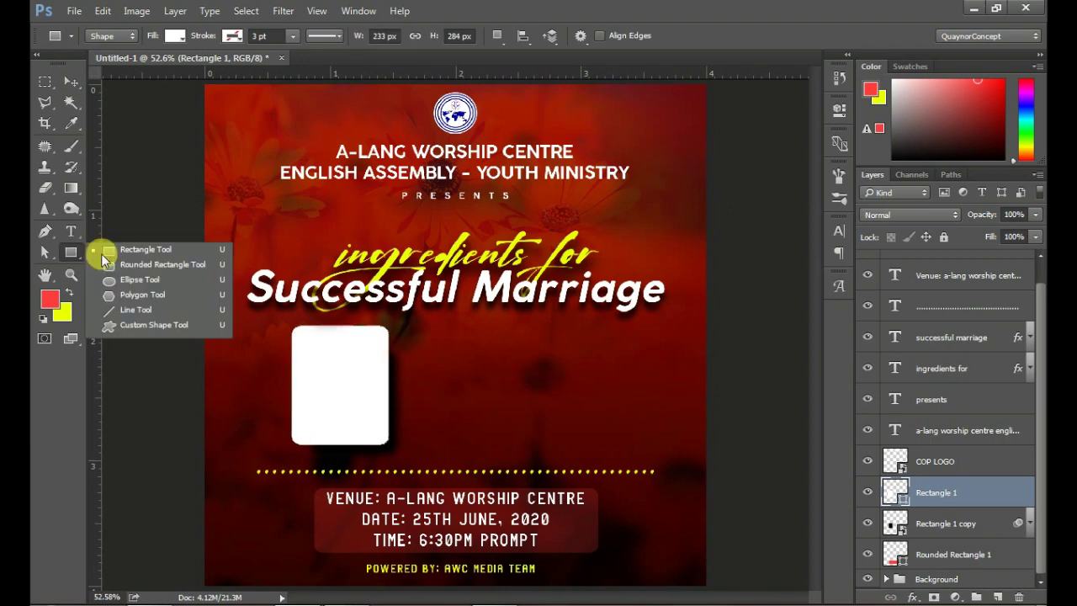
click(101, 248)
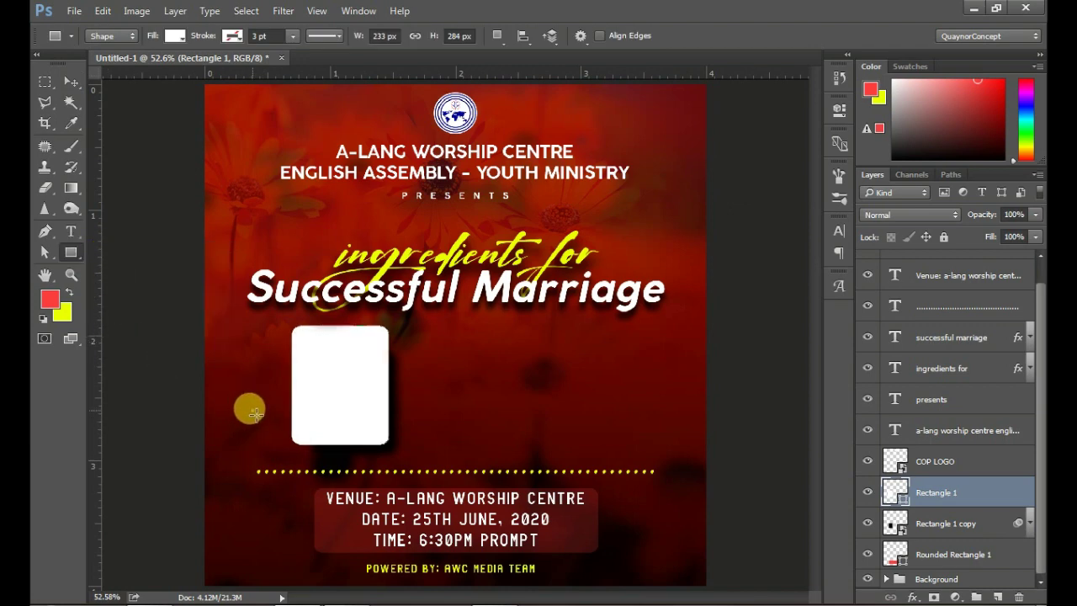
drag(253, 411, 392, 431)
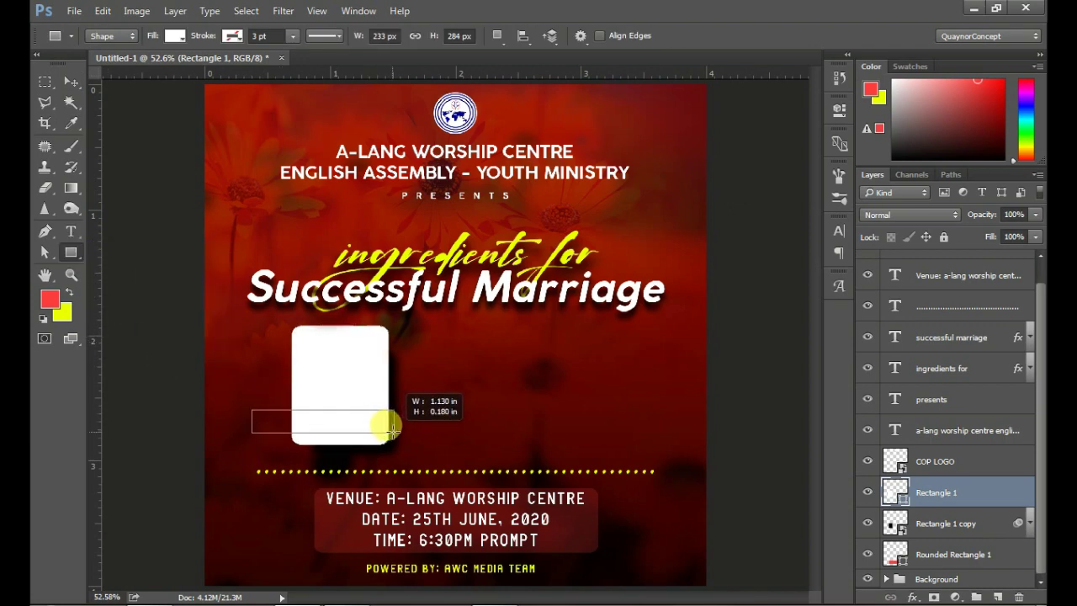
drag(392, 431, 399, 431)
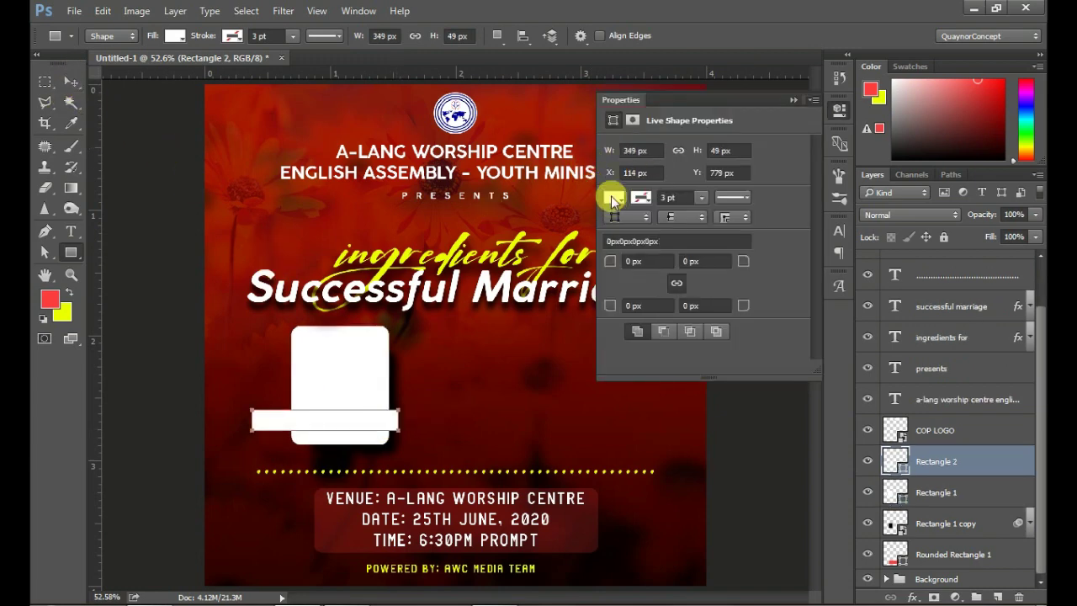
- Fill the bar yellow (#eaff00) and nudge it down slightly
click(611, 200)
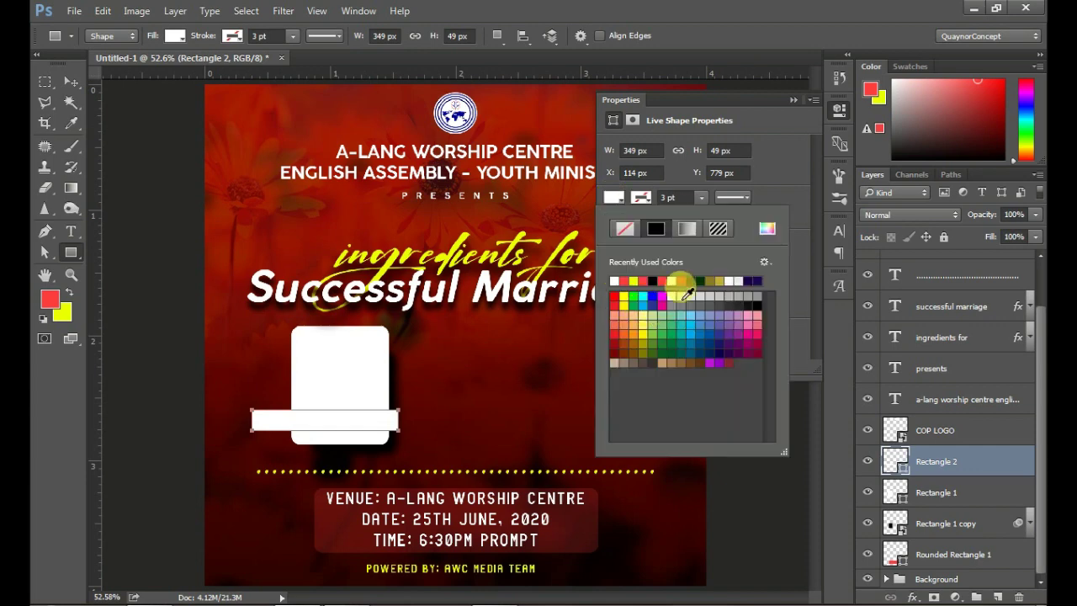
click(762, 229)
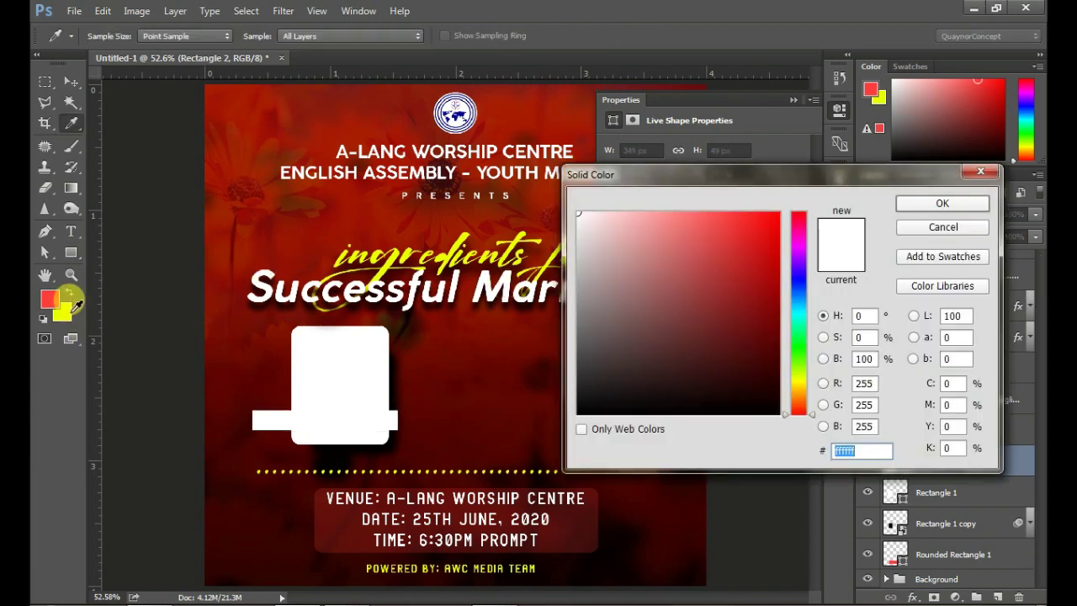
click(66, 312)
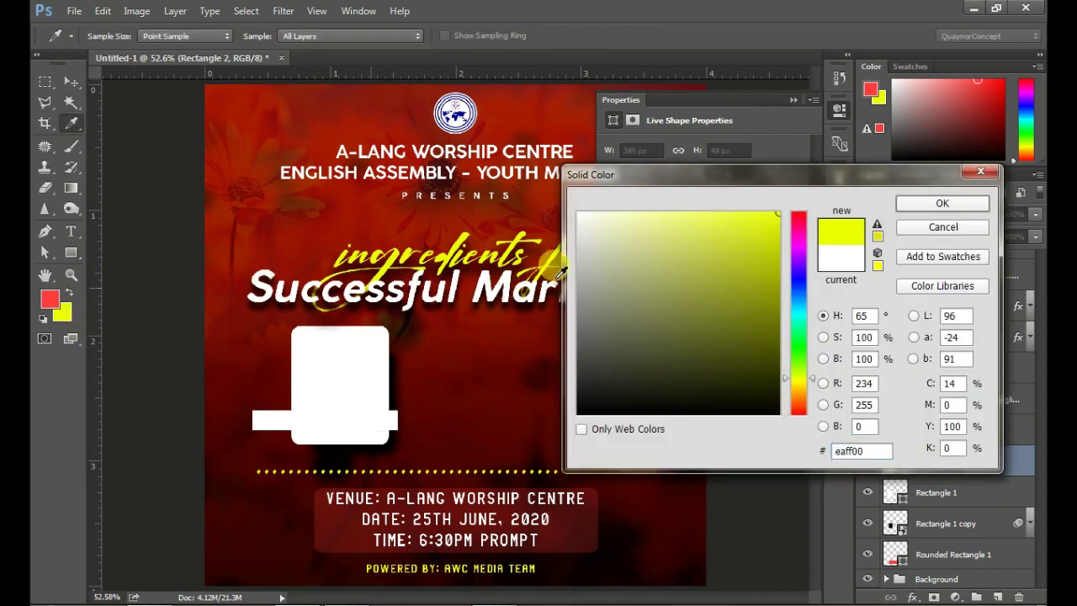
click(934, 204)
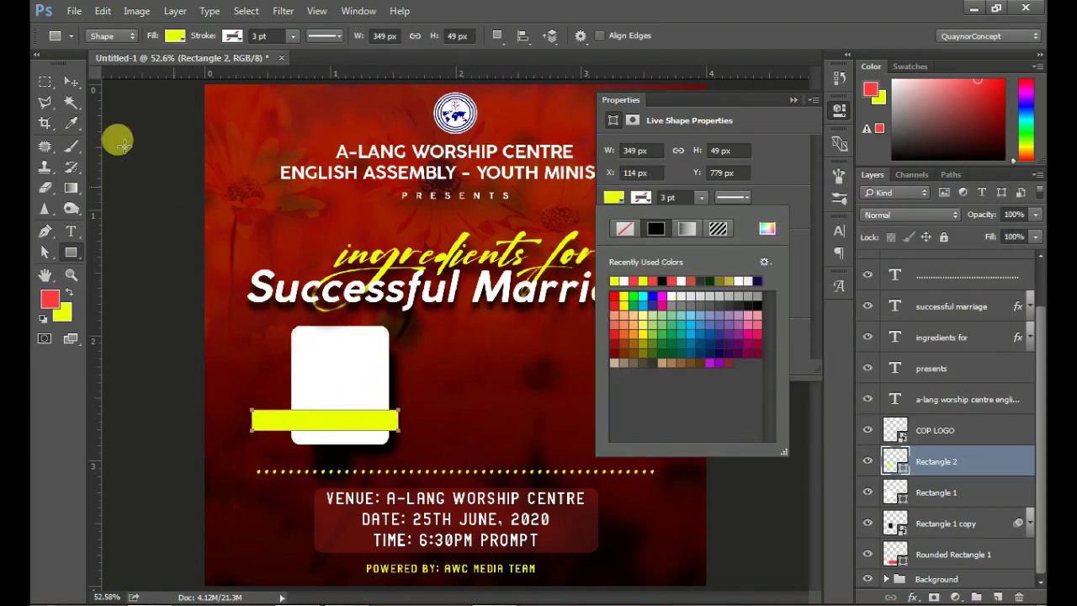
click(71, 83)
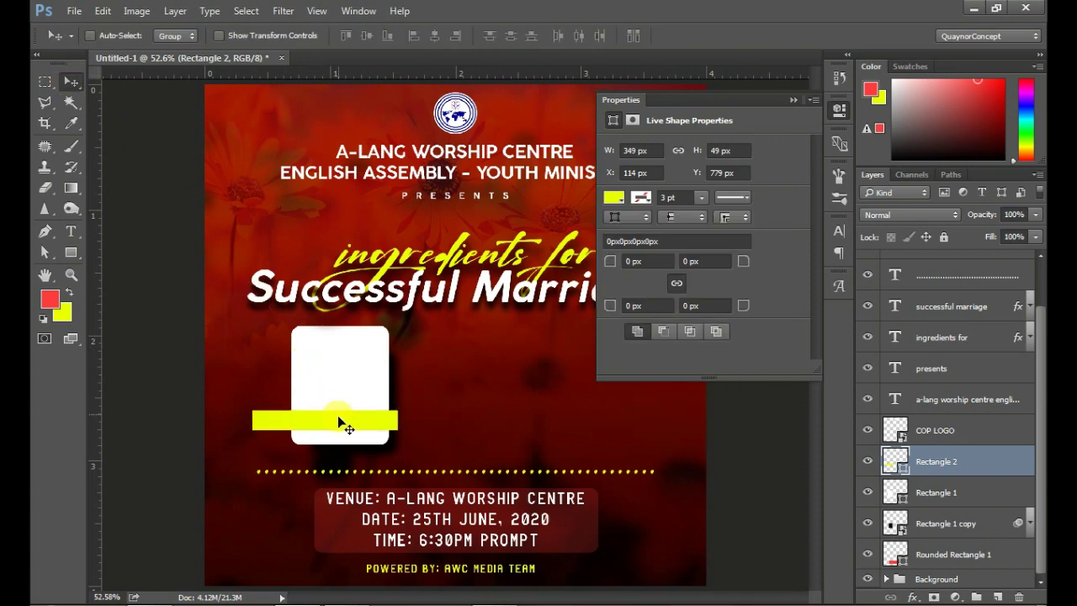
key(Down)
key(Down)
key(Down)
key(Down)
key(Down)
key(Down)
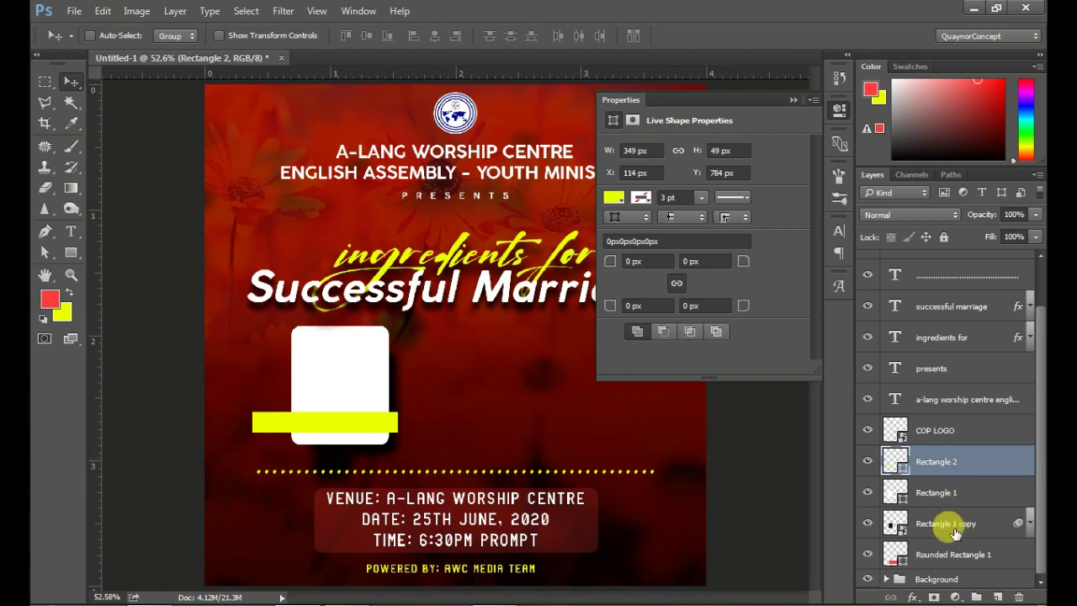
- Group the frame, black shadow and yellow bar layers as Gust Image 1
shift+click(945, 498)
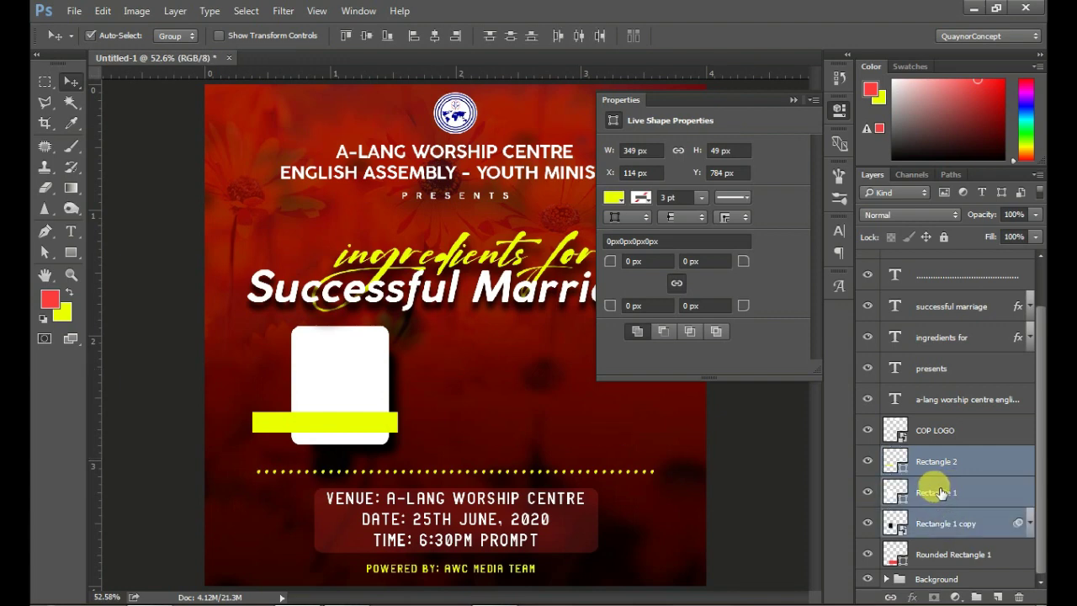
key(ctrl+g)
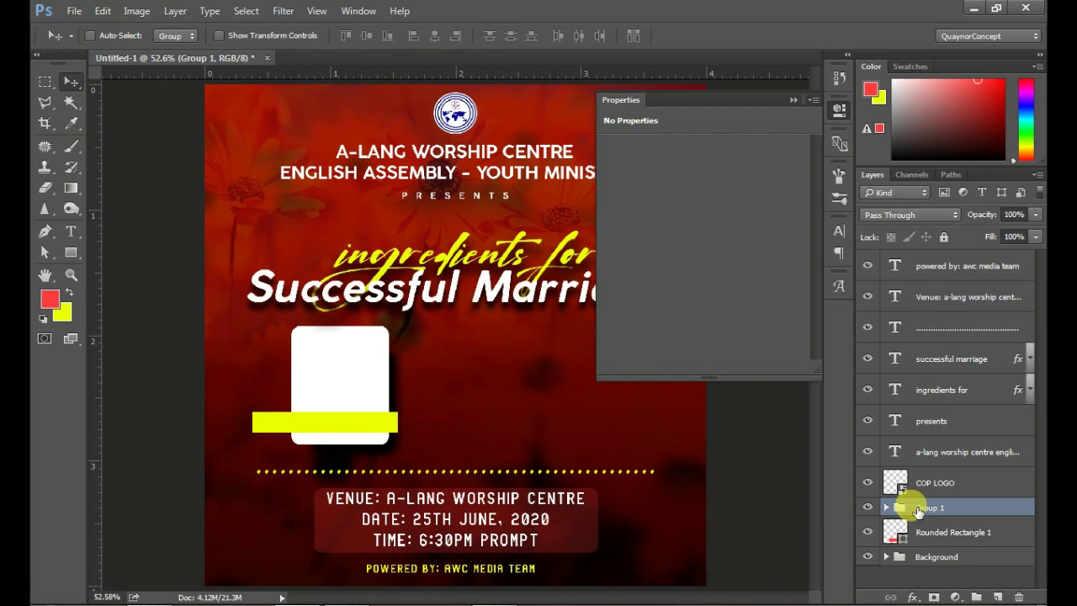
double_click(925, 507)
key(BackSpace)
text(1)
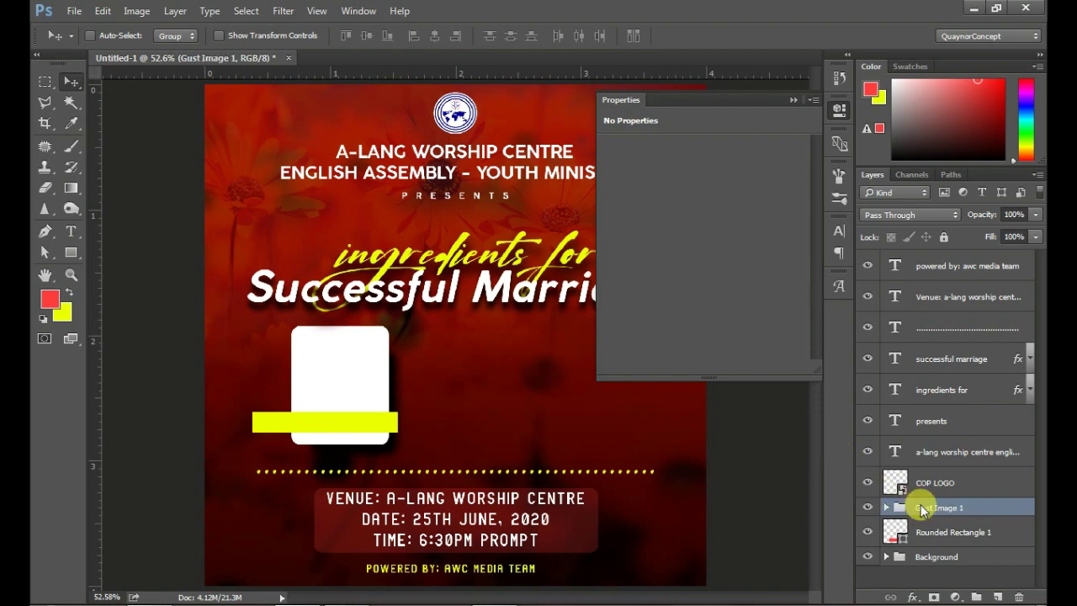
- Duplicate the group as Gust Image 2 and place it beside the original
drag(920, 507, 993, 595)
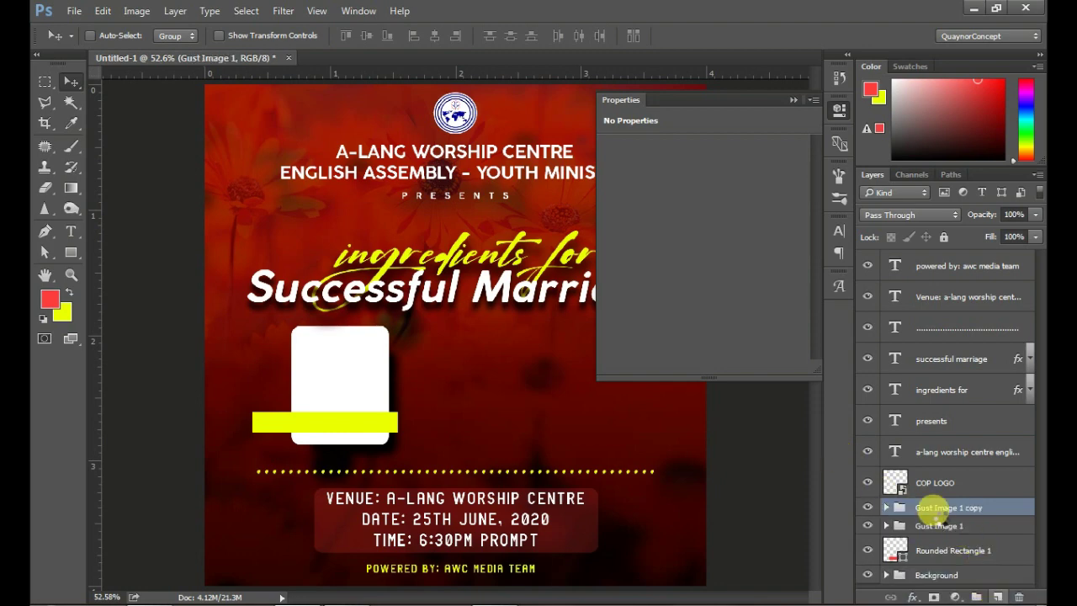
click(945, 505)
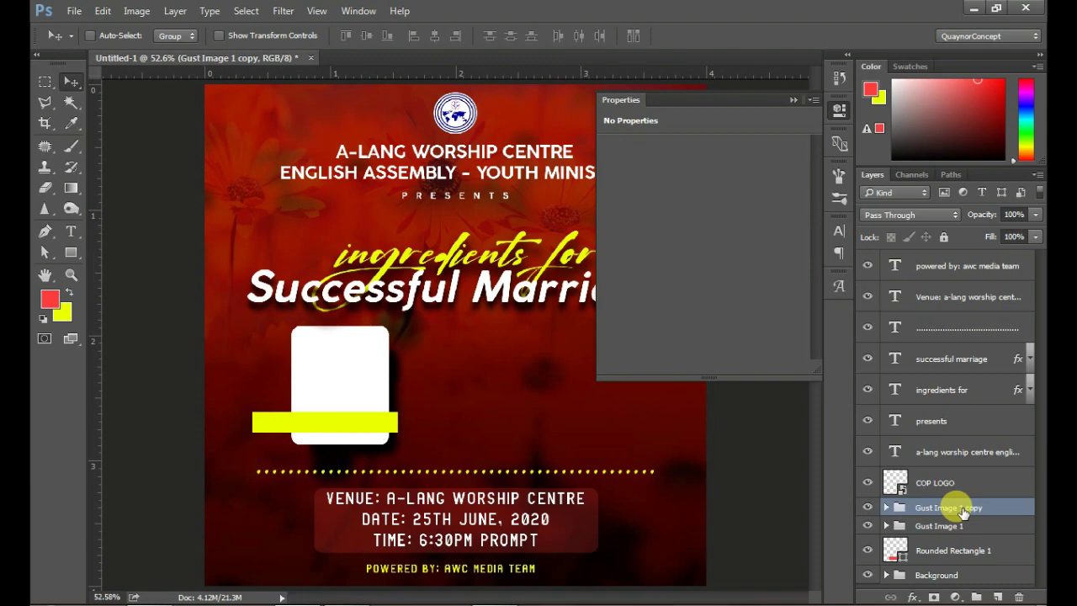
double_click(961, 508)
drag(964, 508, 996, 508)
text(2)
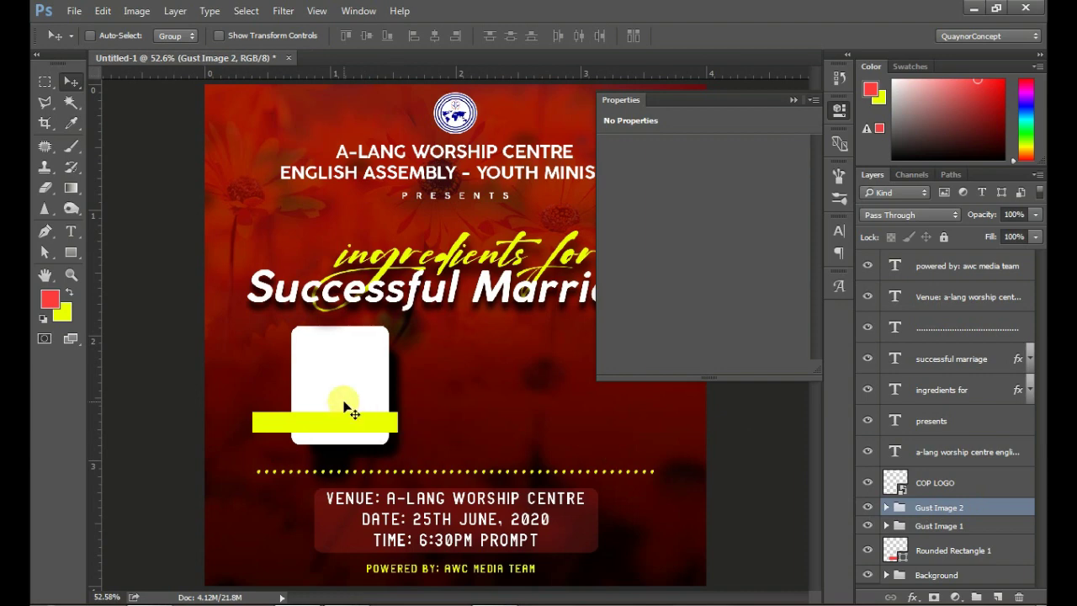
mouse_move(345, 407)
mouse_down()
mouse_move(506, 409)
mouse_move(496, 407)
mouse_up()
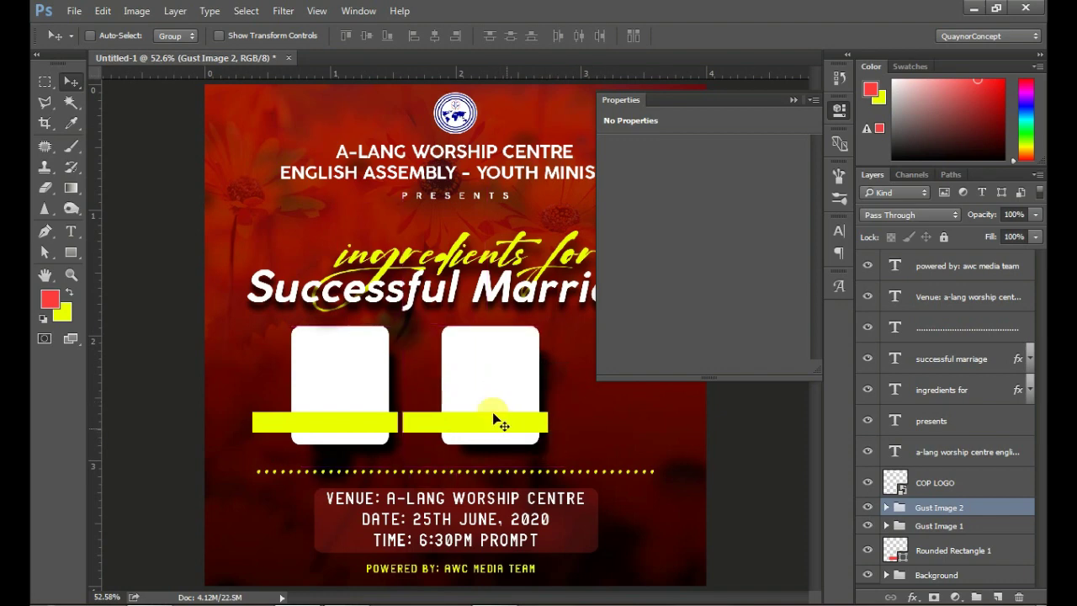
- Duplicate again as Gust Image 3, place it right of the second, and select all three
click(957, 513)
drag(961, 511, 997, 596)
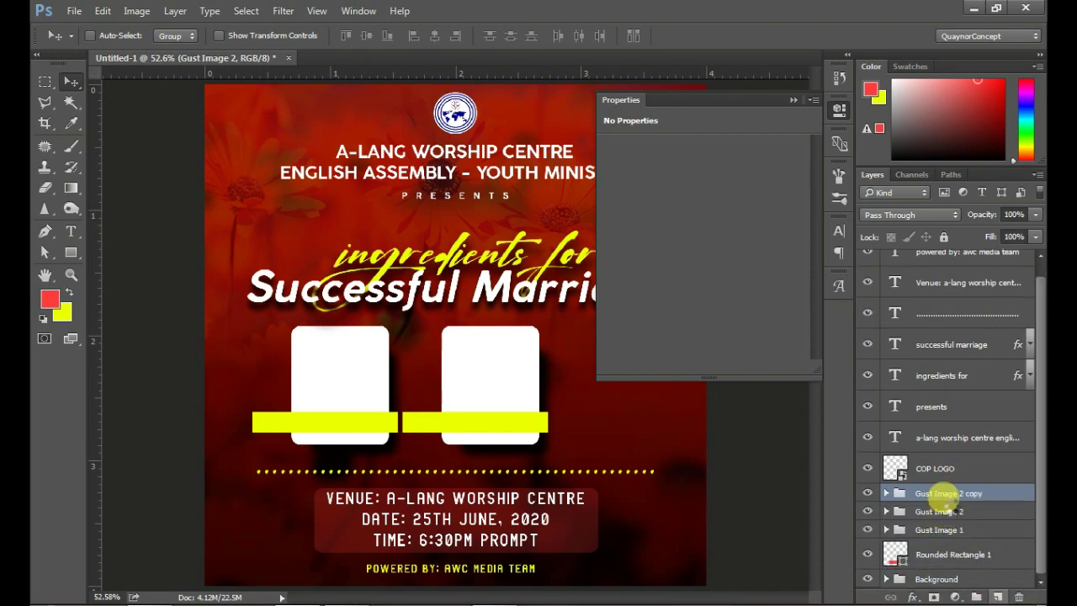
double_click(963, 494)
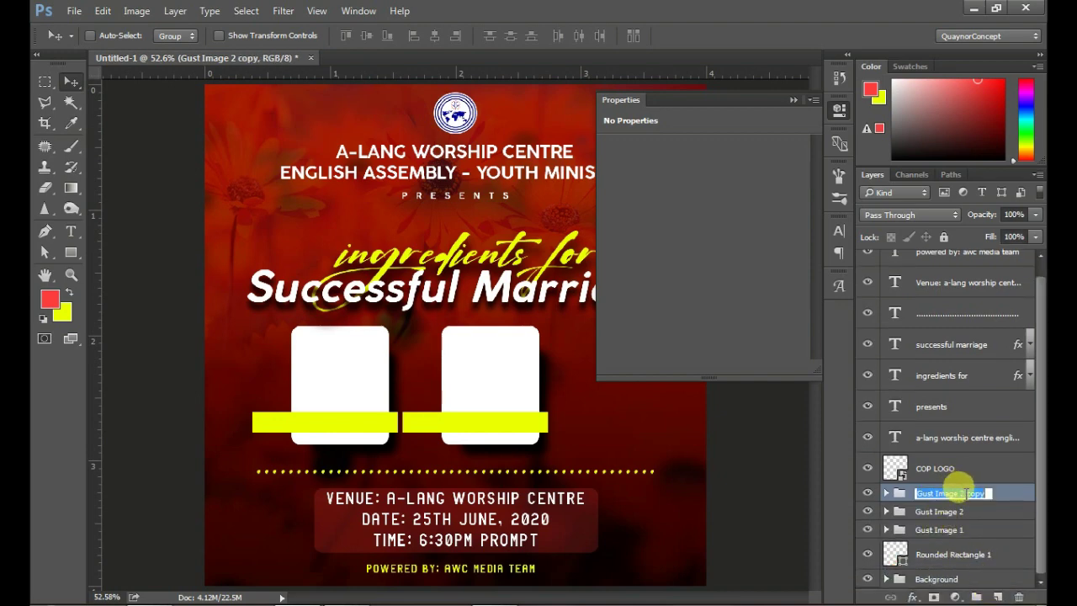
drag(959, 494, 999, 493)
text(3)
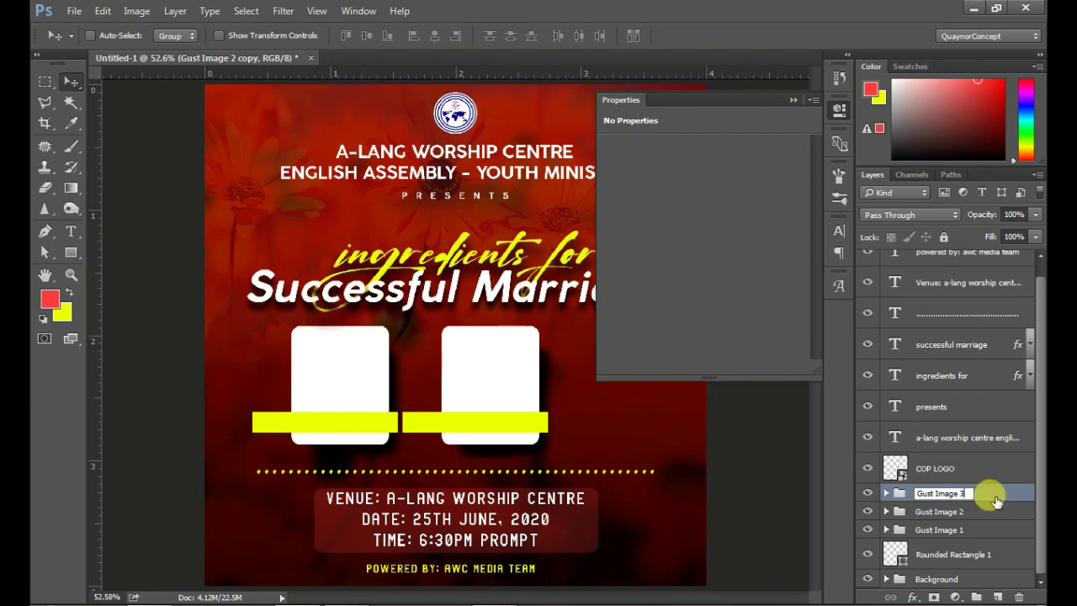
key(Return)
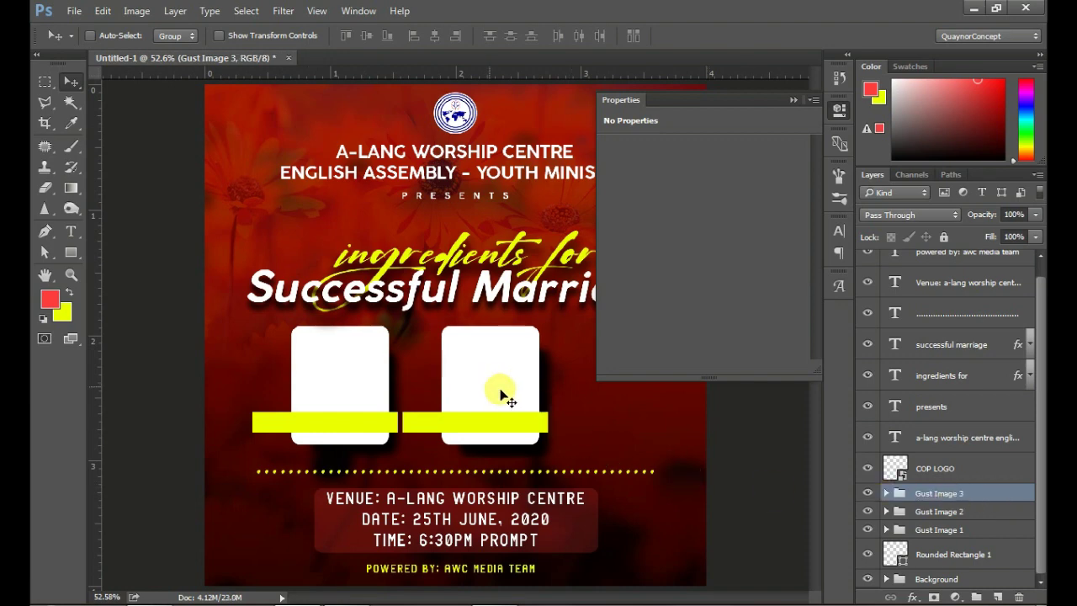
mouse_move(502, 391)
mouse_down()
mouse_move(677, 413)
mouse_move(653, 413)
mouse_up()
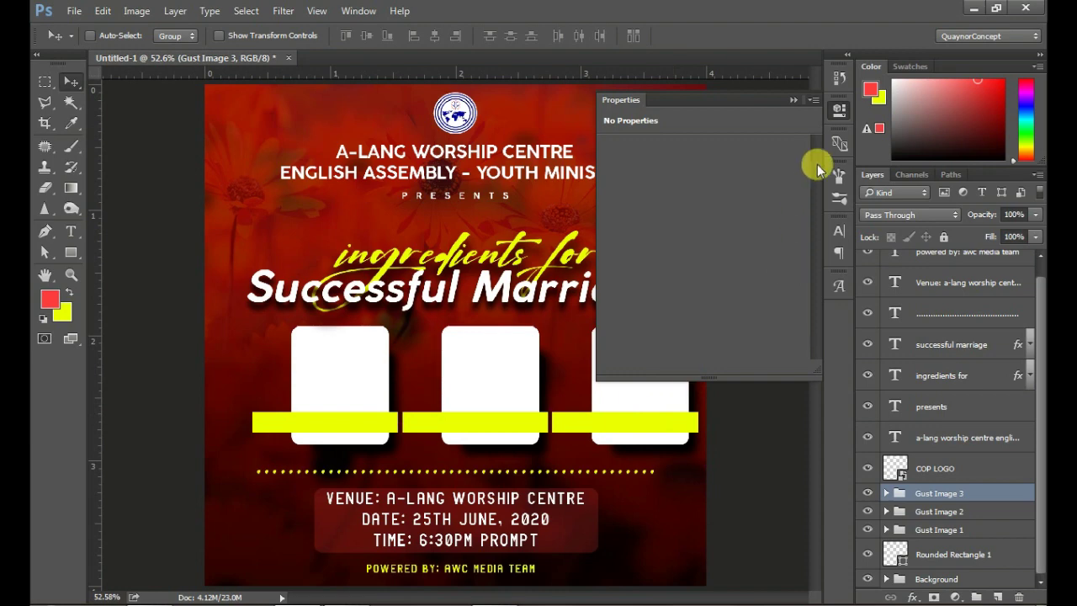
click(845, 122)
key(ctrl)
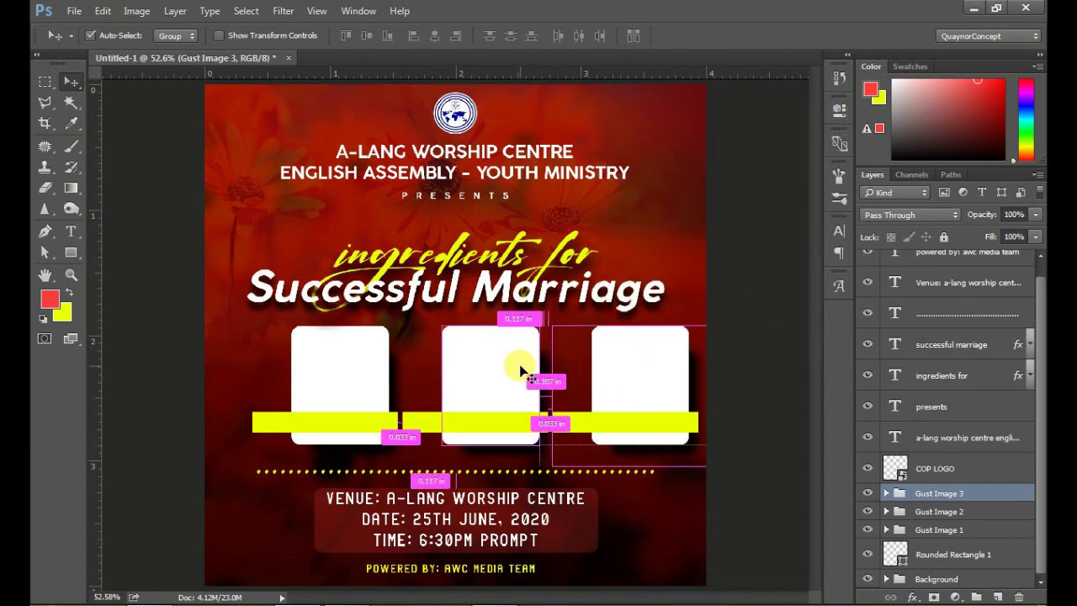
shift+click(370, 379)
- Shift the three Gust Image groups slightly left to centre them
shift+click(484, 406)
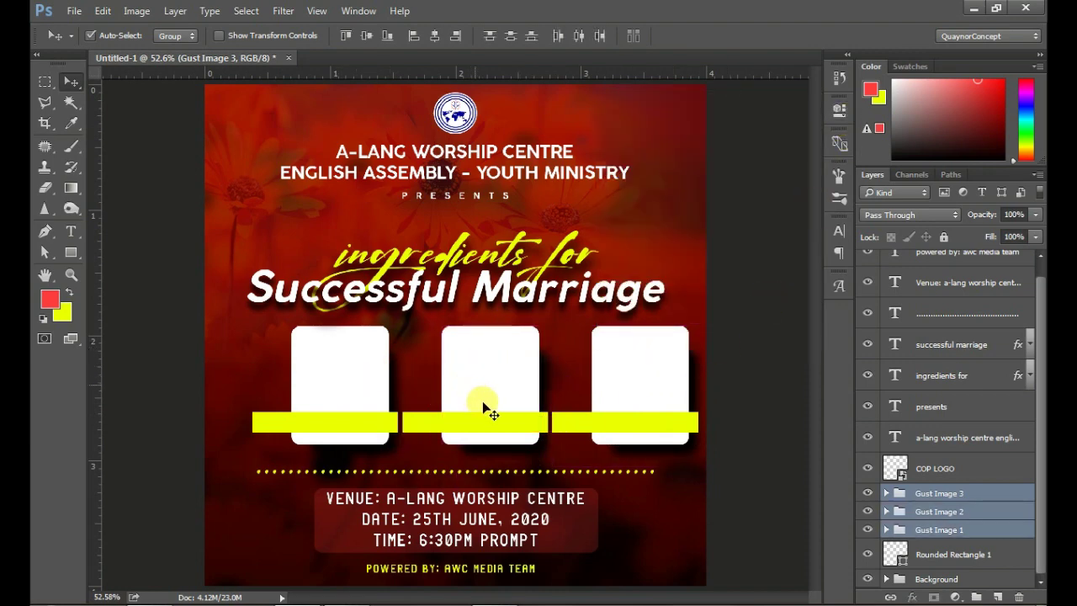
drag(494, 411, 481, 411)
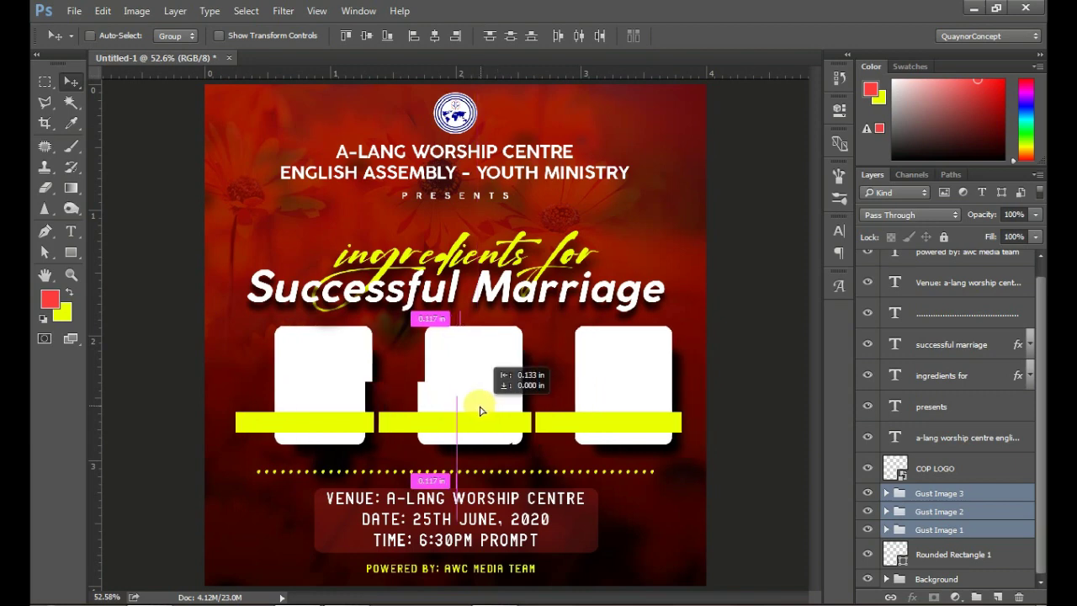
mouse_move(482, 410)
mouse_down()
mouse_move(495, 411)
mouse_move(482, 409)
mouse_up()
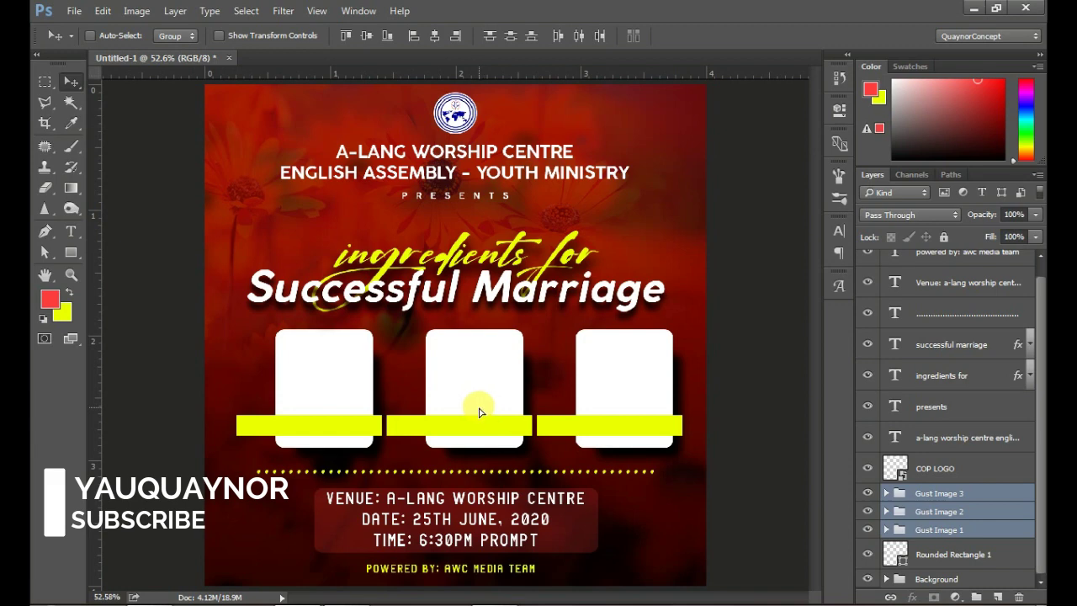
drag(481, 411, 479, 409)
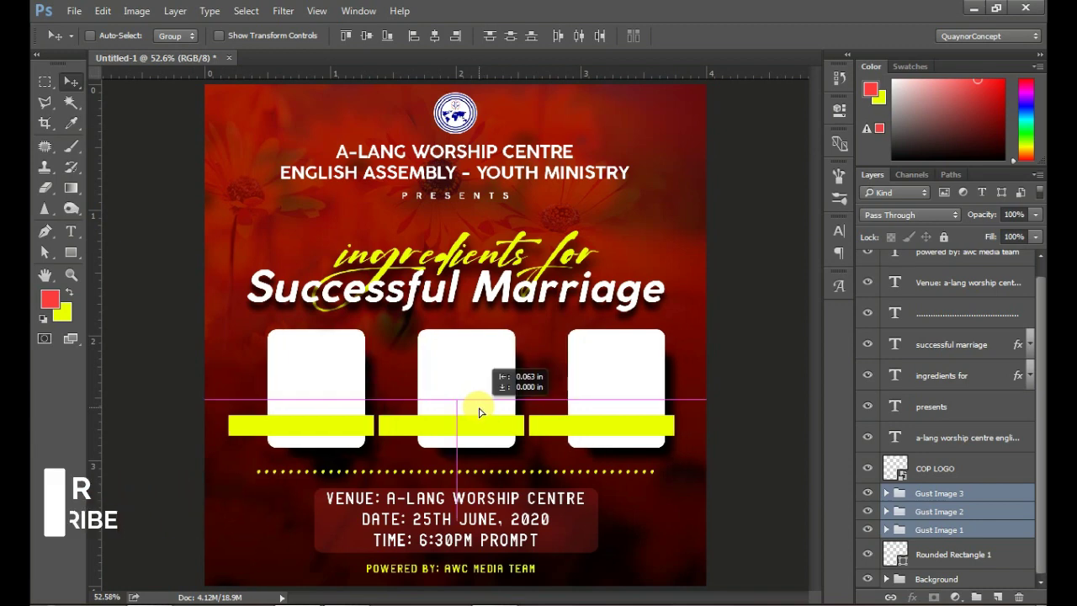
- Raise the Successful Marriage and ingredients title lines higher on the flyer
ctrl+click(497, 284)
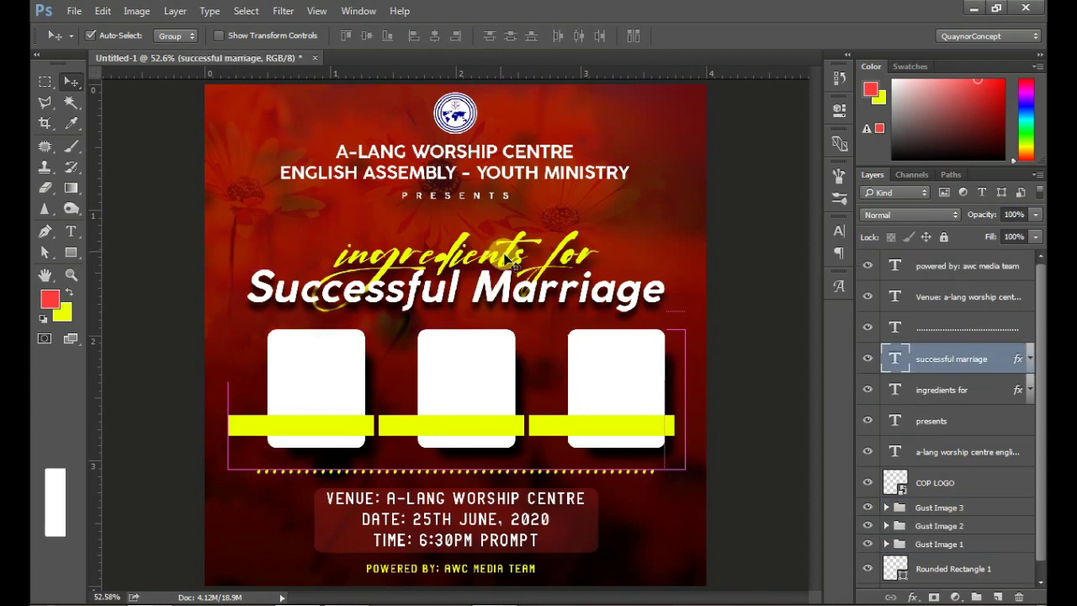
shift+click(499, 295)
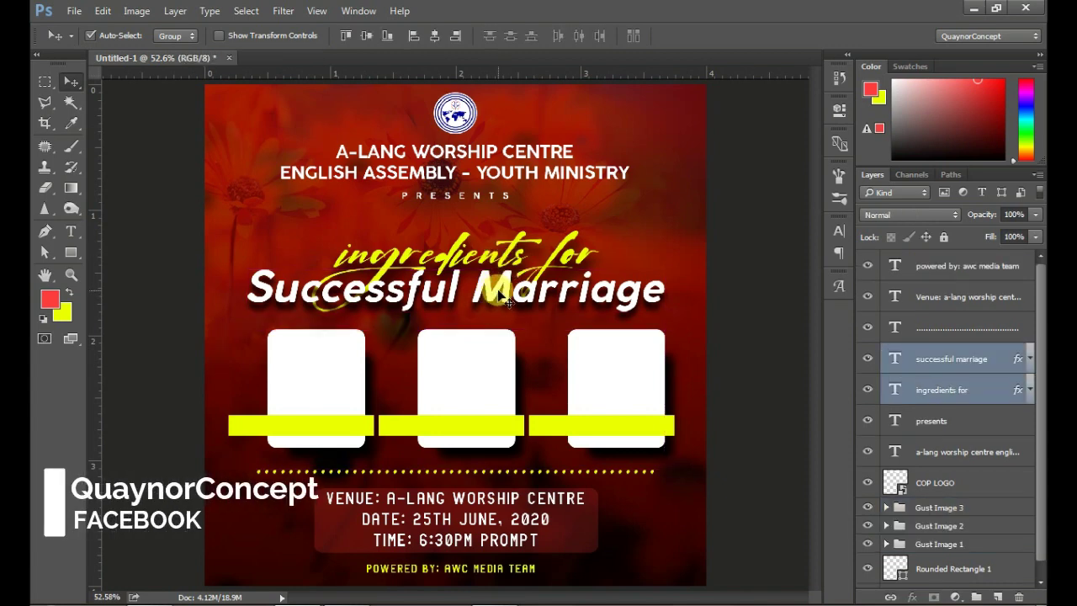
drag(500, 295, 499, 278)
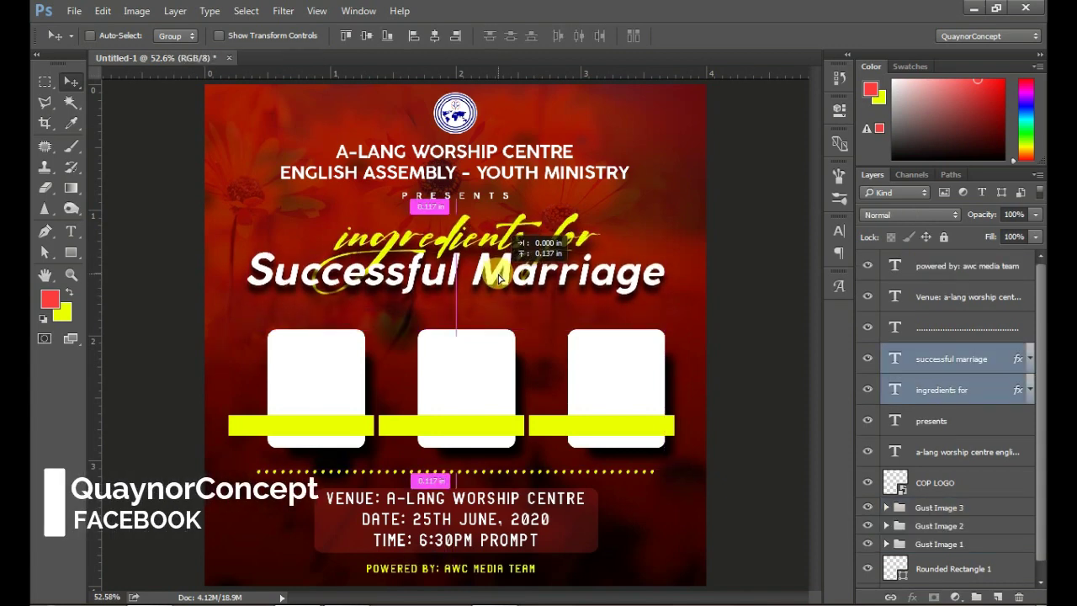
drag(499, 278, 498, 278)
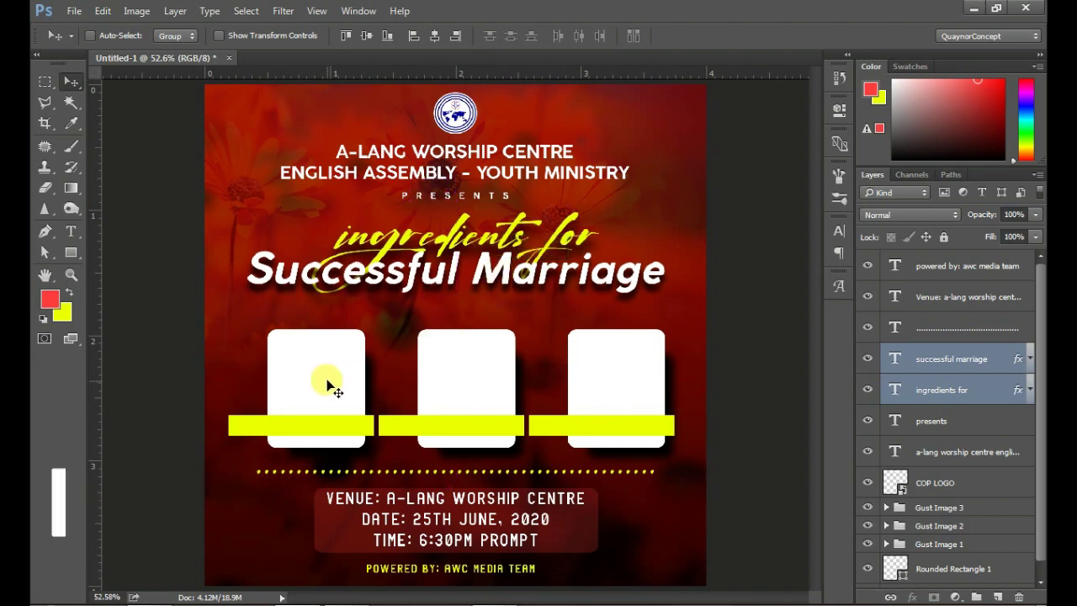
- Expand Gust Image 1 and drag the Layer.png photo from the img folder into it
ctrl+click(332, 384)
click(902, 529)
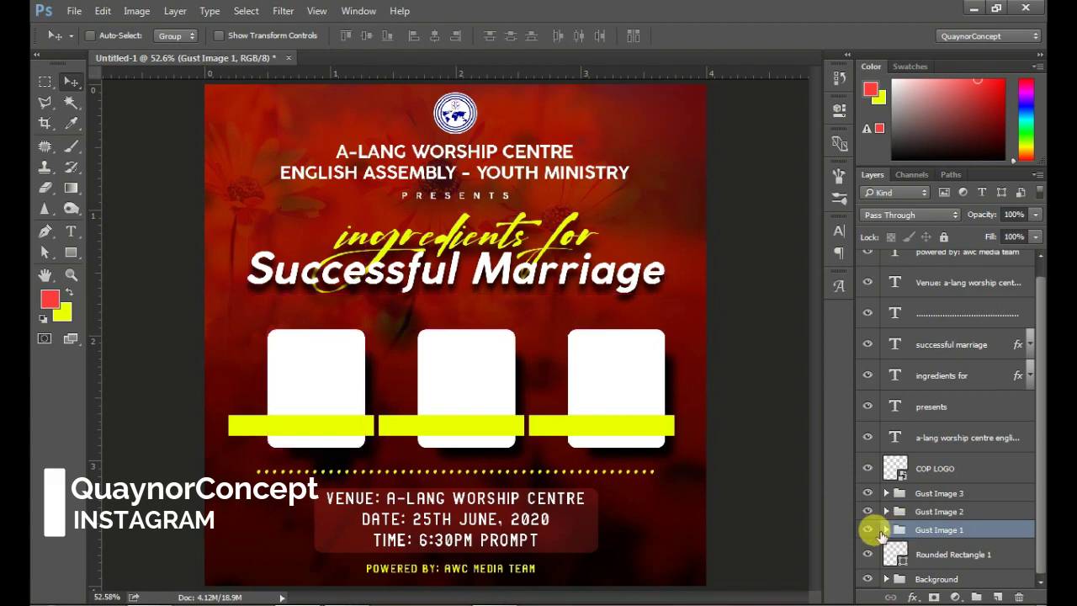
click(886, 530)
drag(1040, 382, 1043, 467)
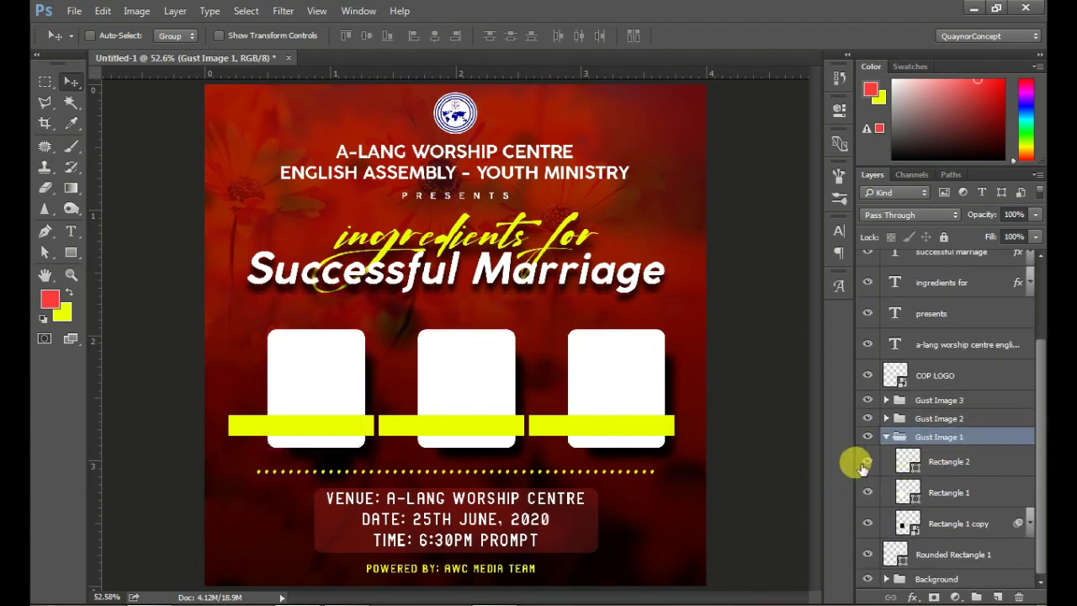
click(860, 464)
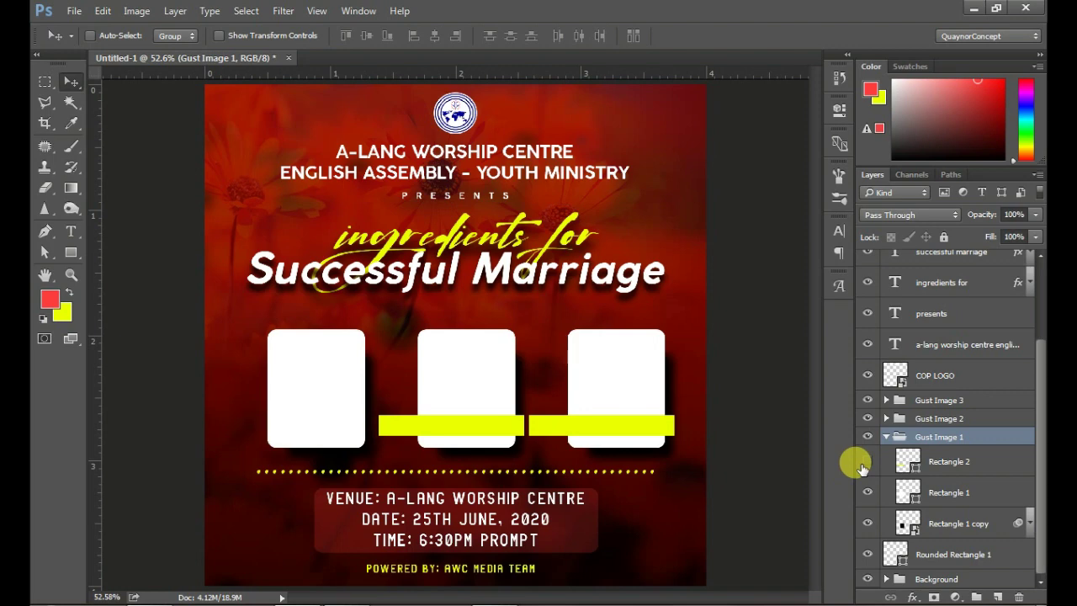
click(911, 496)
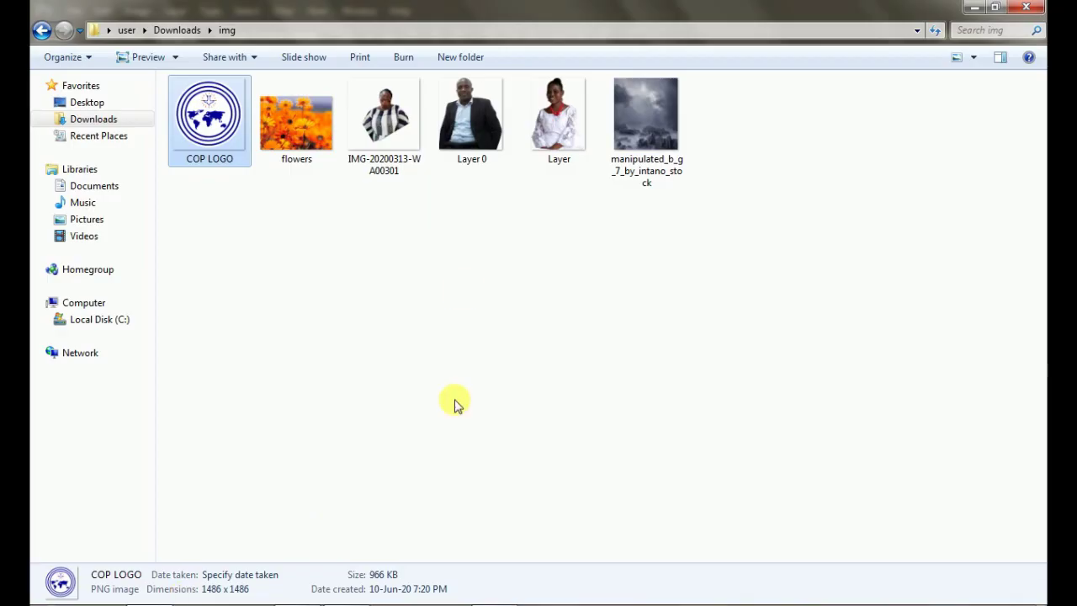
click(541, 122)
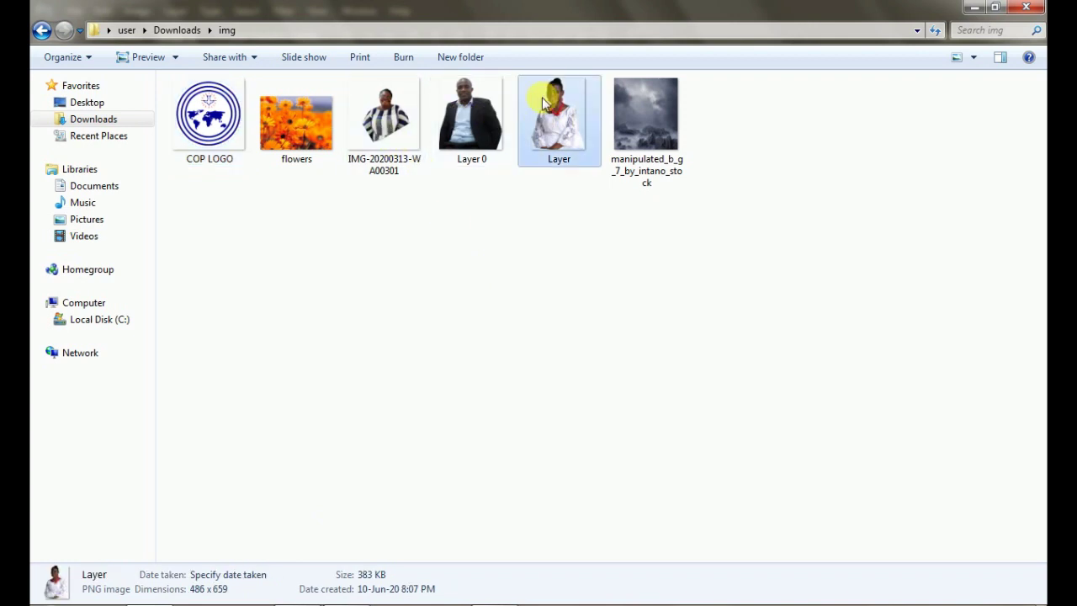
mouse_move(548, 107)
mouse_down()
mouse_move(332, 439)
mouse_move(322, 406)
mouse_up()
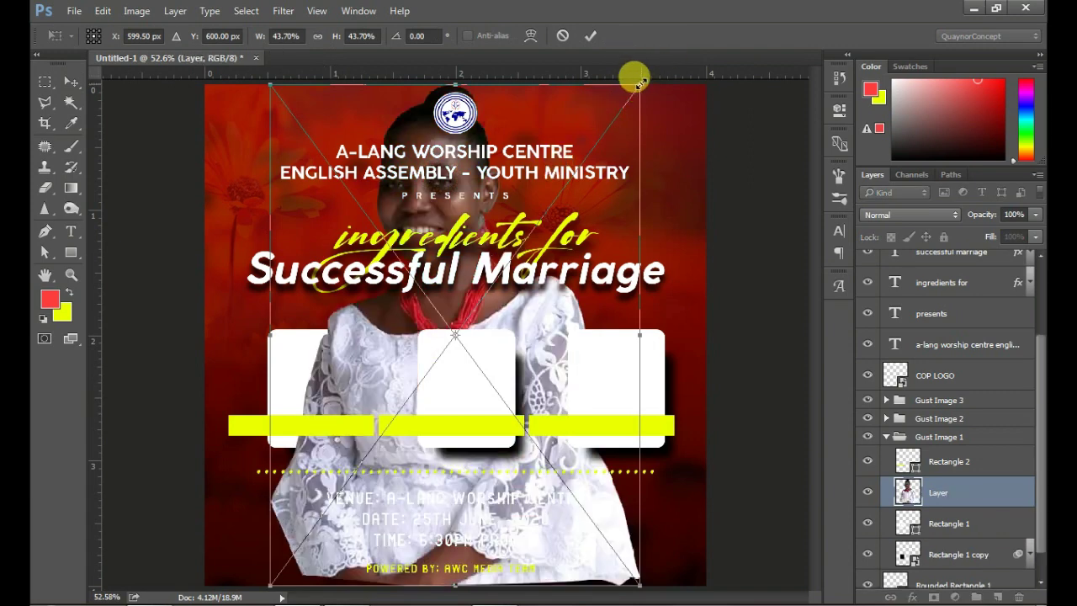
- Scale the Layer.png photo to 15.41% and fit it over the first white frame
drag(637, 87, 392, 438)
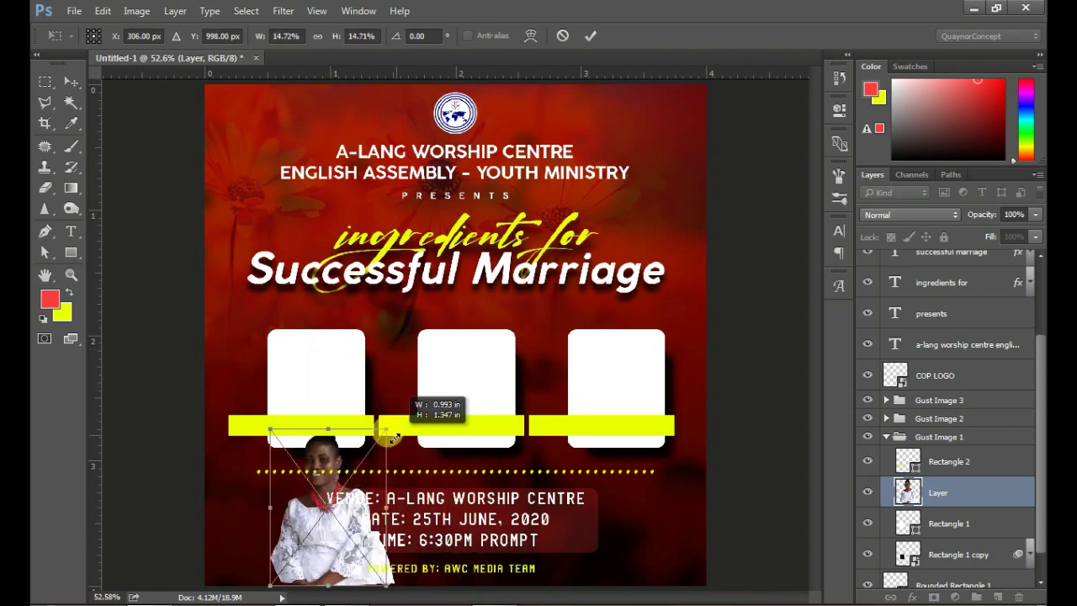
drag(391, 439, 385, 433)
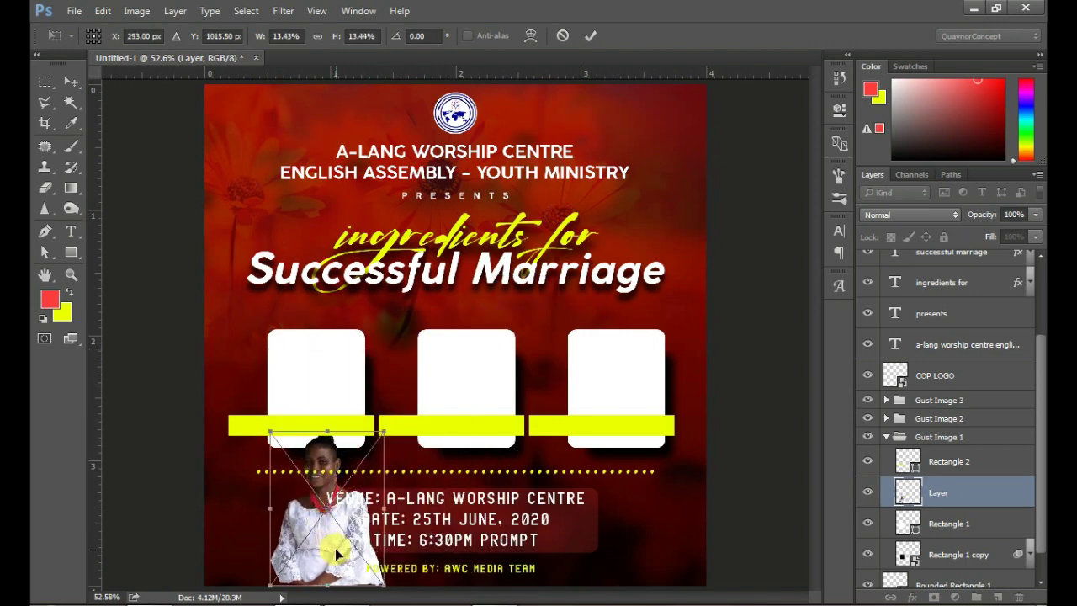
mouse_move(335, 548)
mouse_down()
mouse_move(329, 394)
mouse_move(325, 411)
mouse_up()
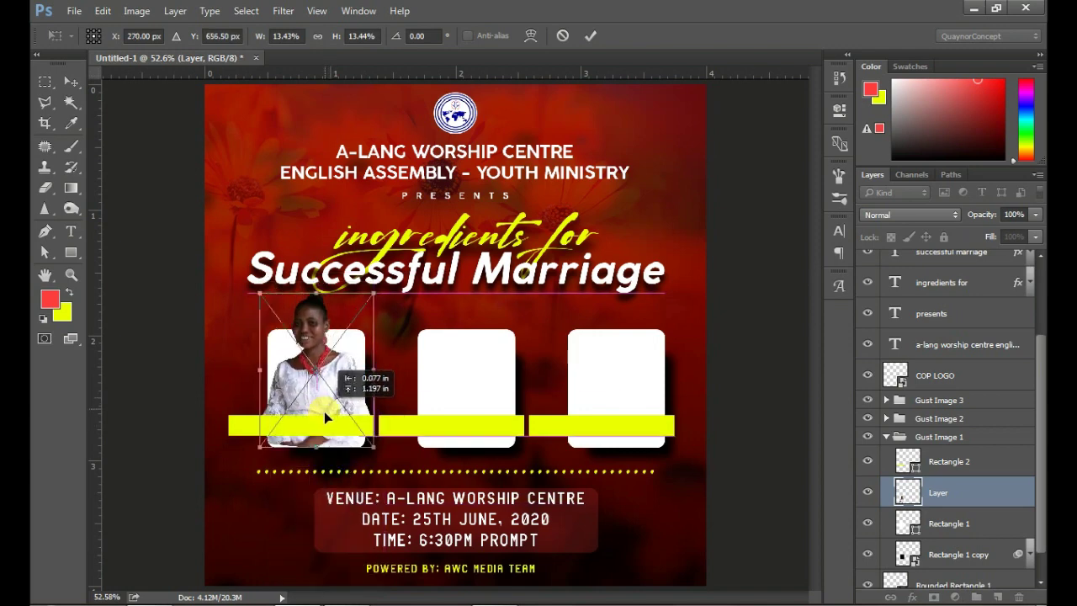
drag(324, 411, 319, 423)
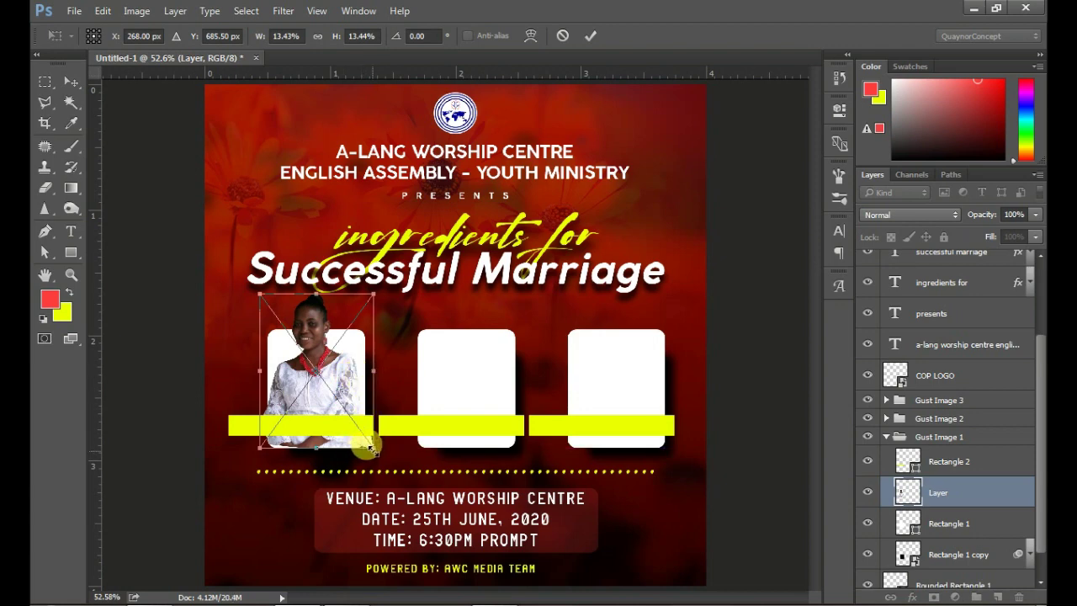
drag(370, 448, 382, 461)
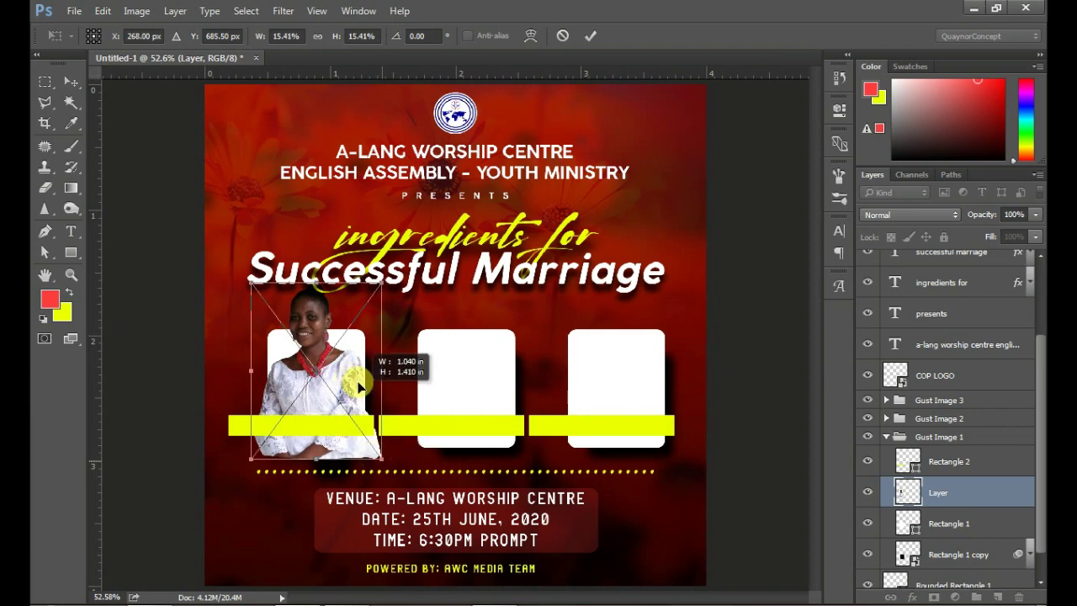
drag(356, 384, 356, 395)
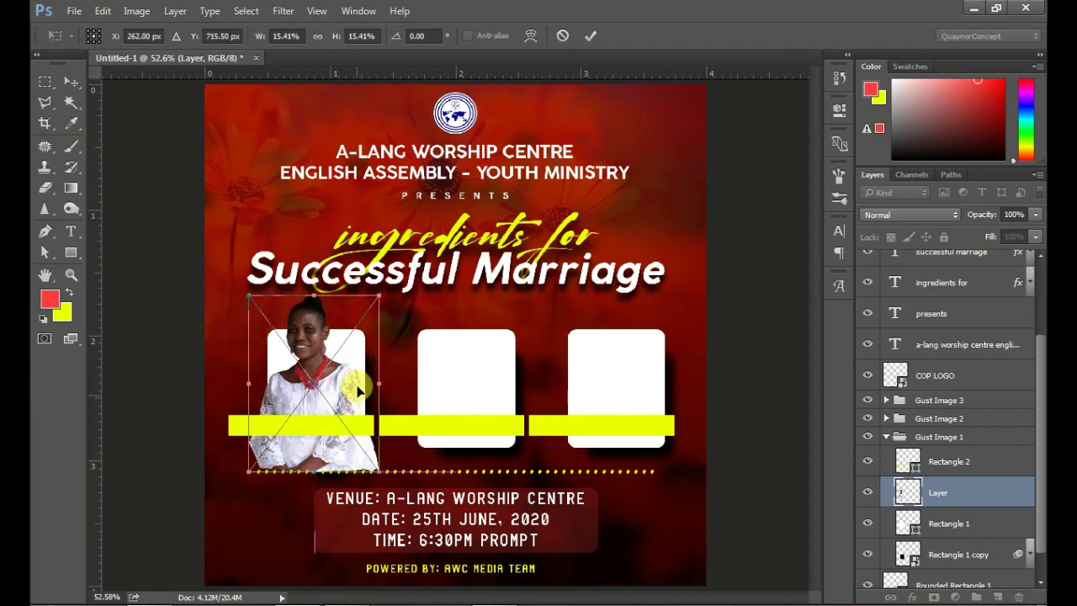
key(Return)
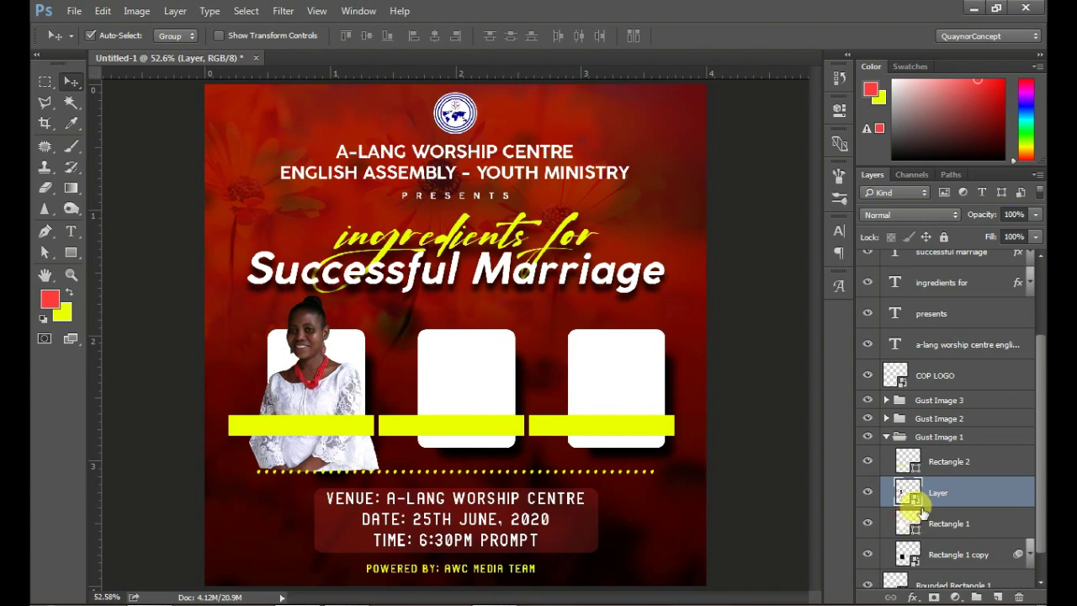
- Mask the first photo to its frame and use a hard 133 px brush to reveal her head
ctrl+click(915, 498)
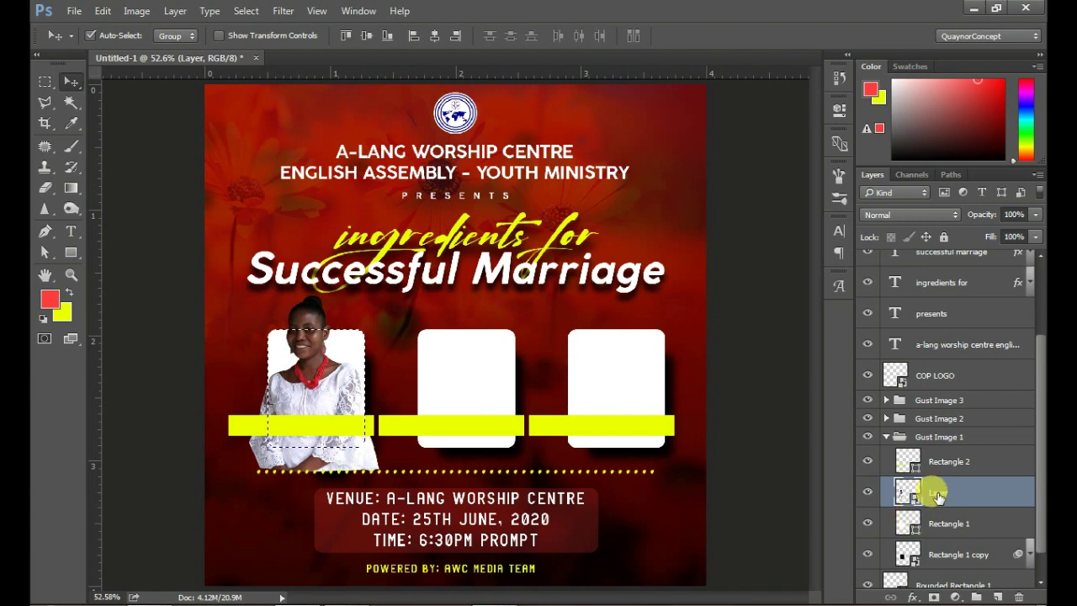
click(934, 596)
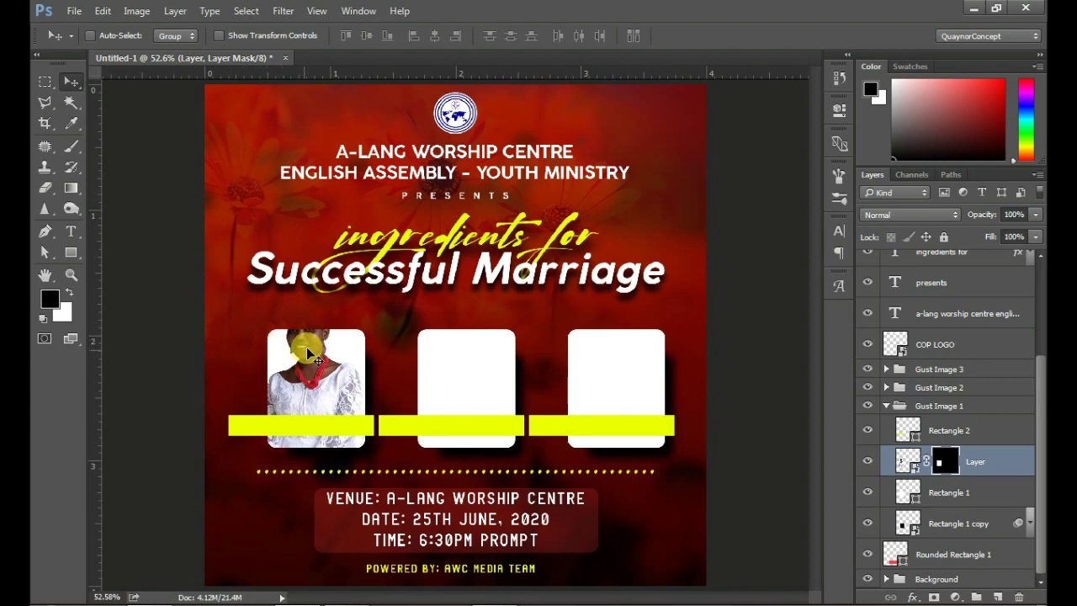
click(71, 151)
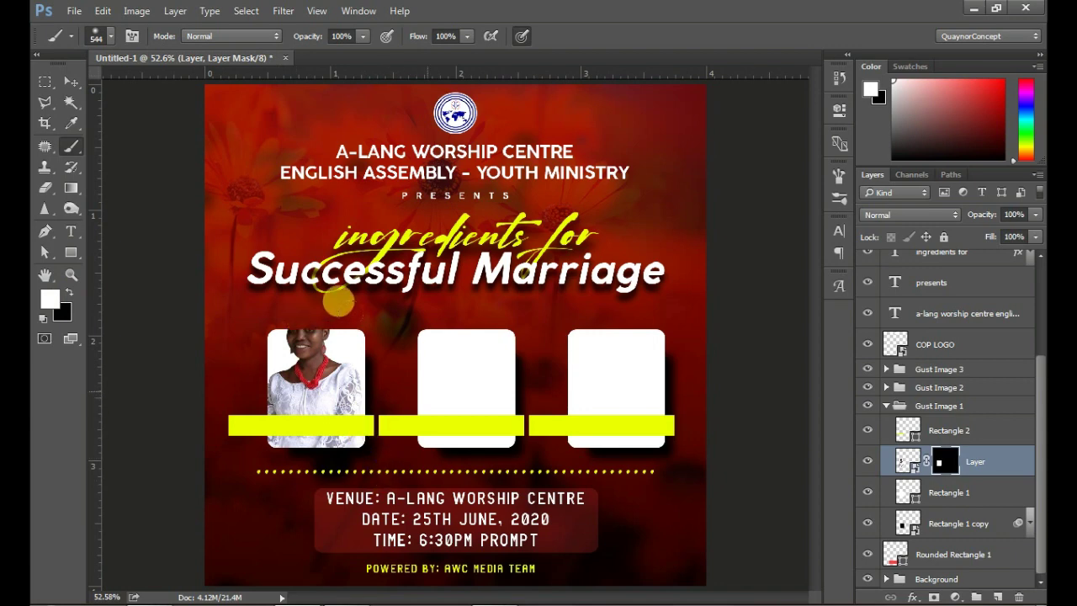
right_click(551, 405)
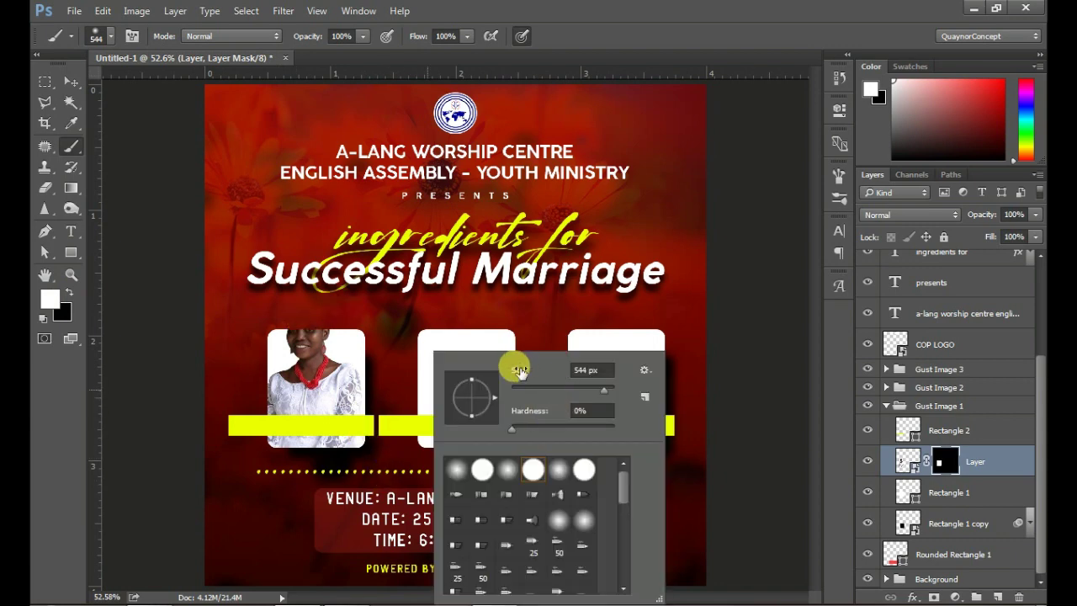
drag(510, 367, 493, 369)
drag(518, 409, 728, 424)
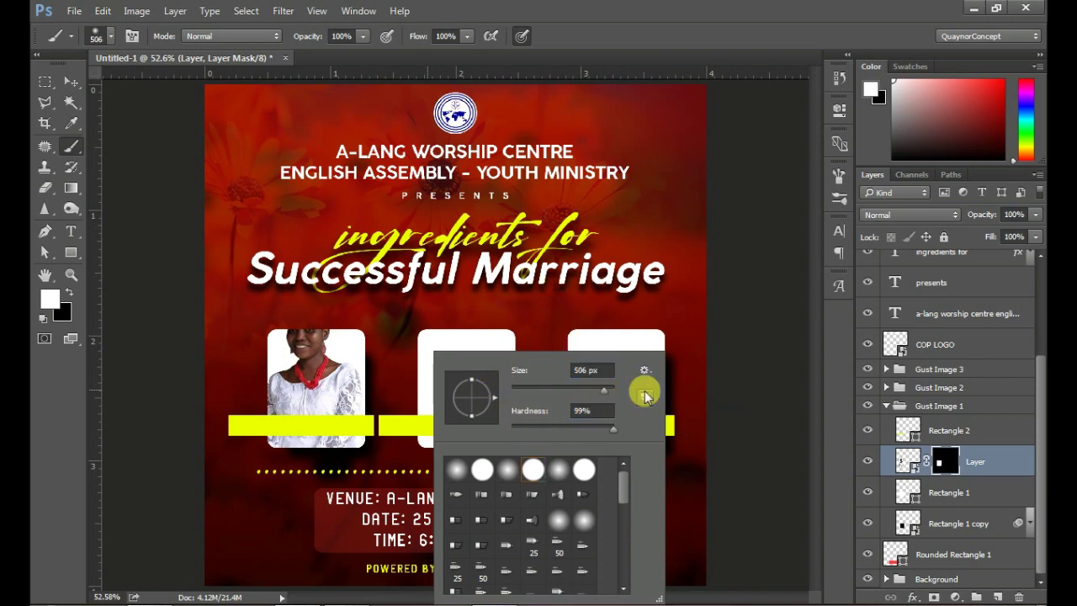
click(570, 389)
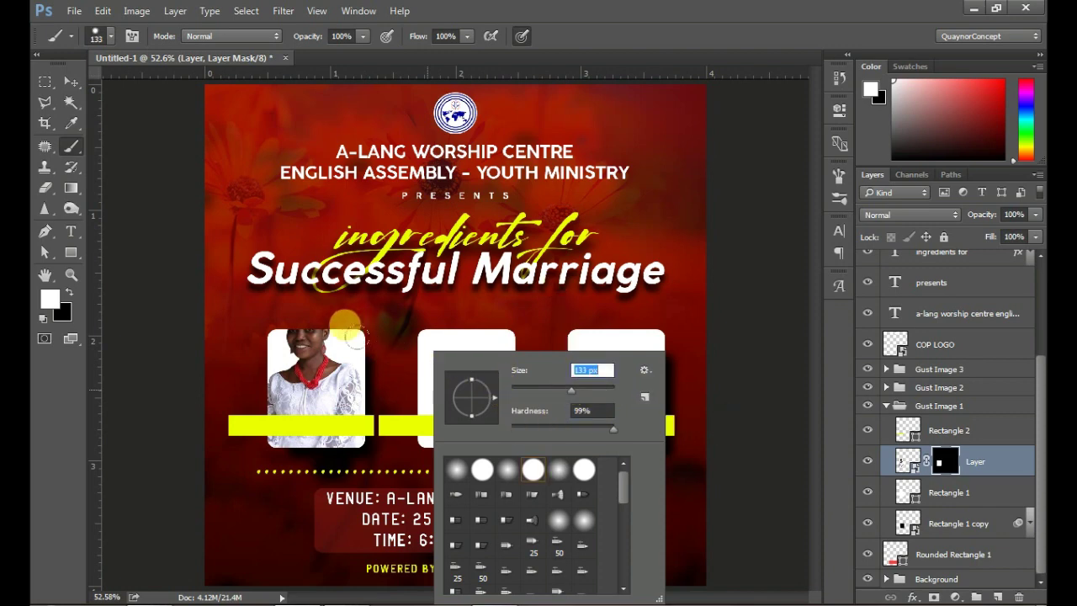
click(345, 324)
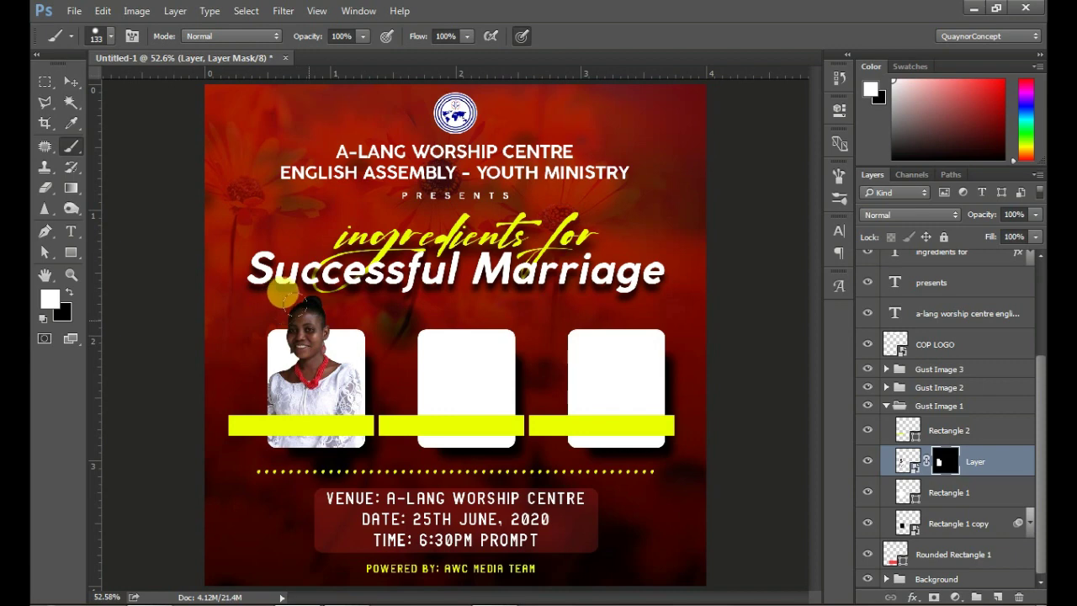
- Expand Gust Image 2 and bring the IMG-20200313-WA00301 photo in above its Rectangle 1
click(71, 81)
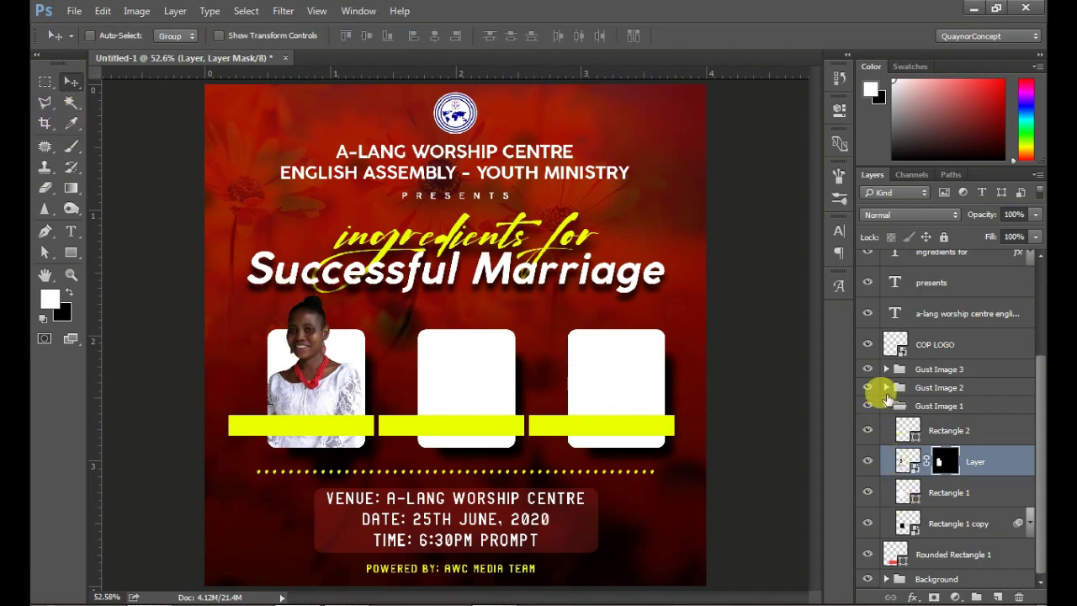
click(886, 405)
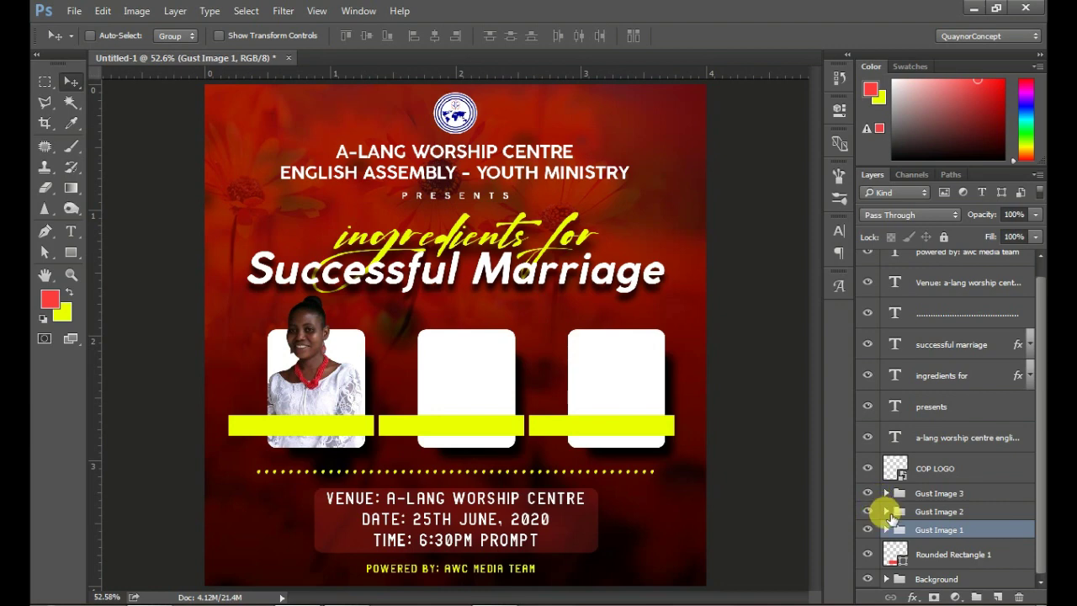
click(886, 512)
click(966, 561)
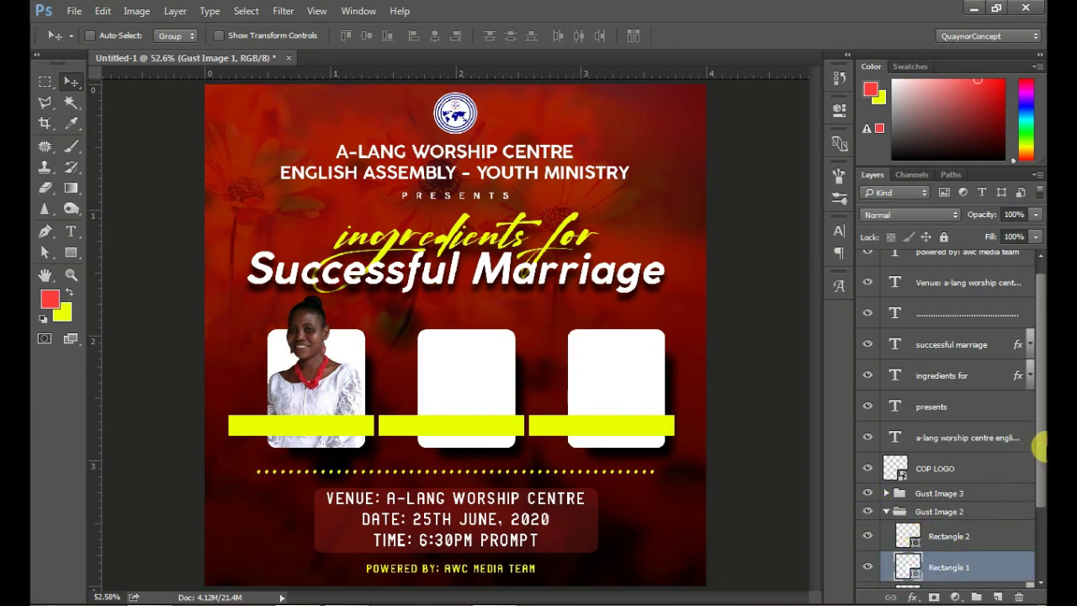
drag(1040, 448, 1040, 505)
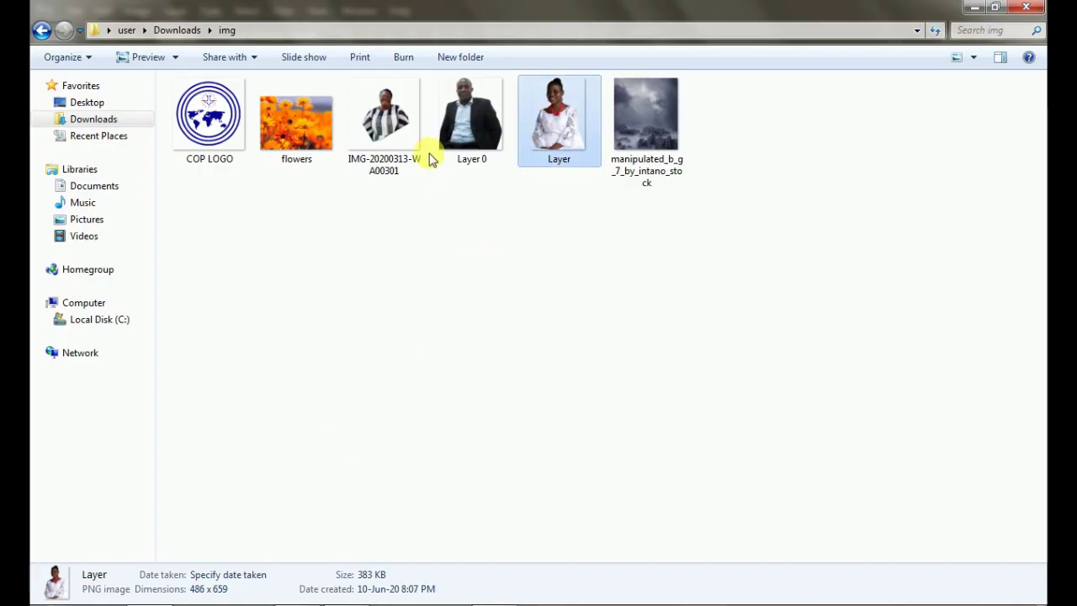
mouse_move(380, 127)
mouse_down()
mouse_move(337, 389)
mouse_move(437, 385)
mouse_up()
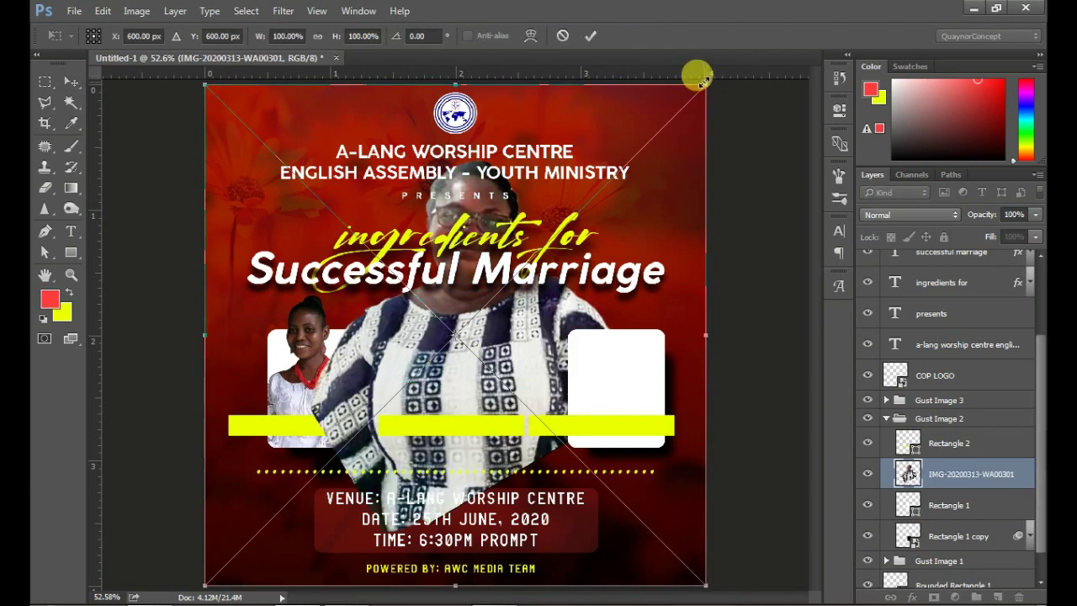
- Scale the second guest photo to 54.58% and position it over the middle white frame
drag(703, 80, 572, 226)
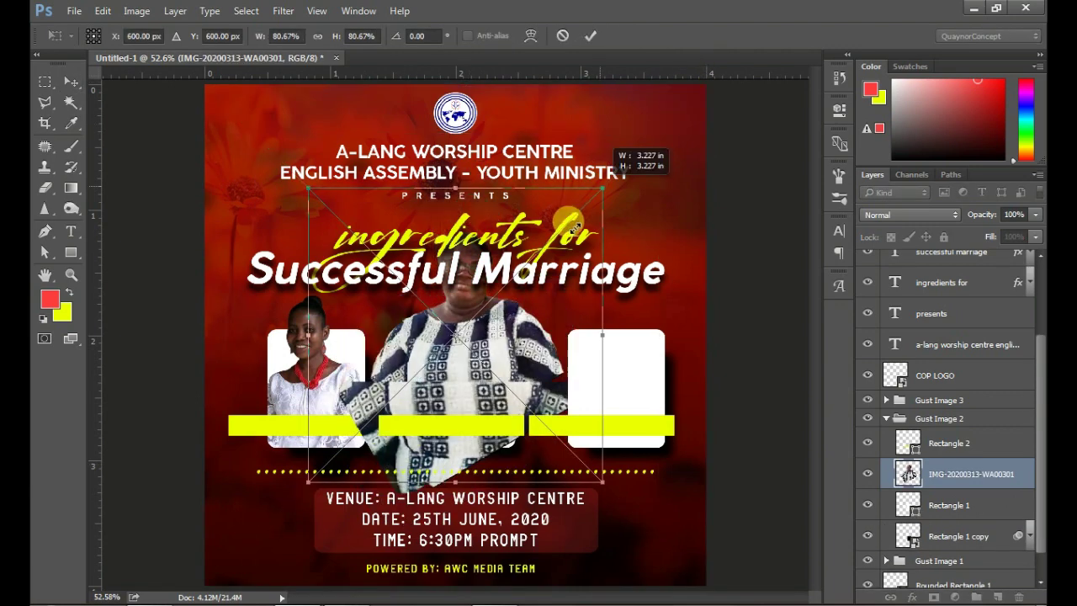
drag(571, 225, 563, 270)
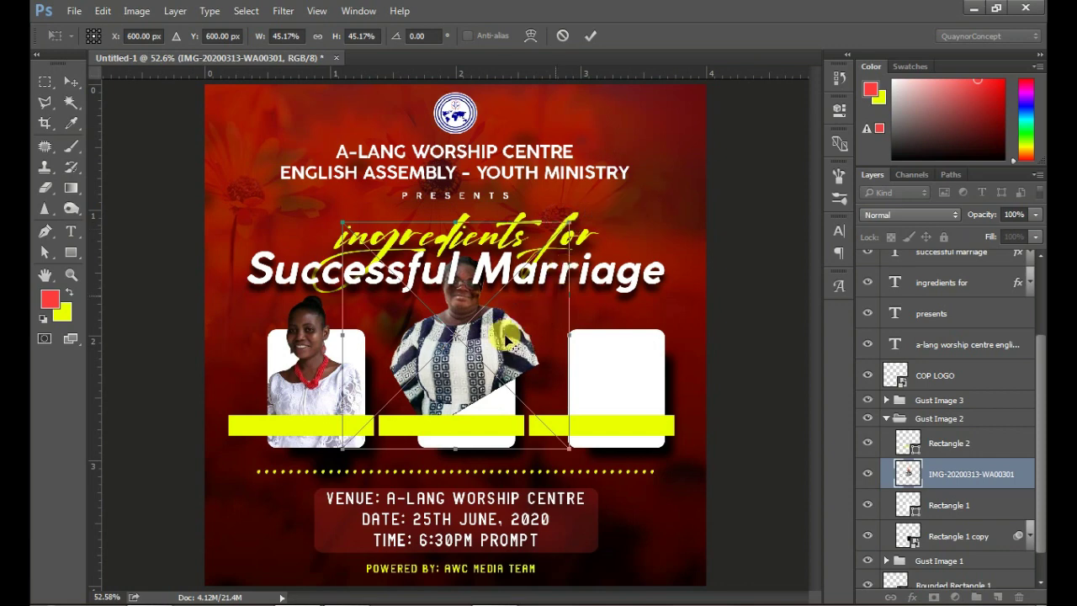
drag(504, 336, 509, 383)
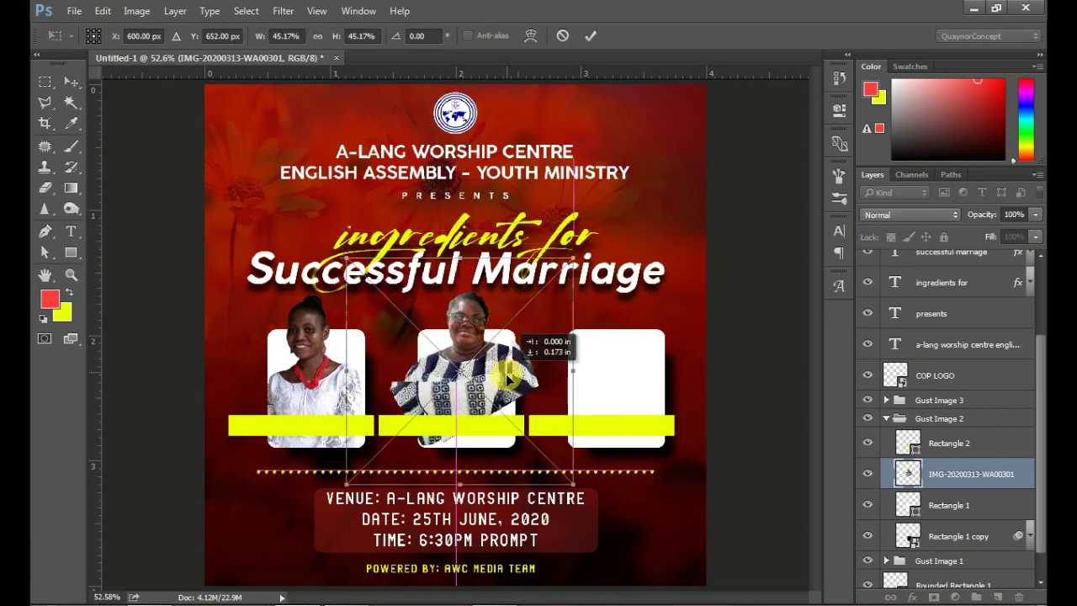
drag(509, 383, 509, 396)
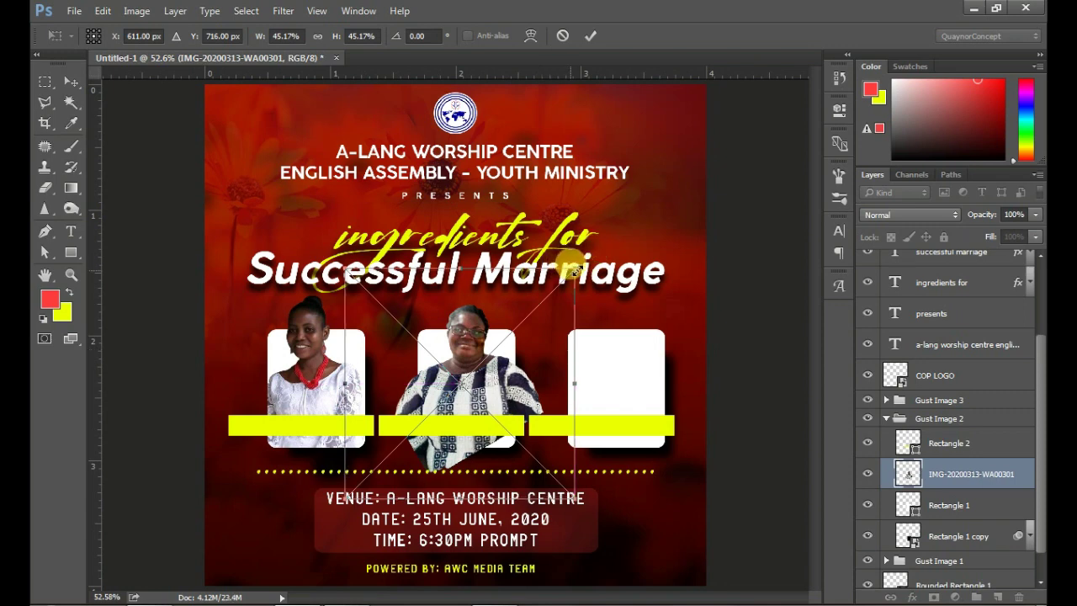
drag(569, 271, 583, 260)
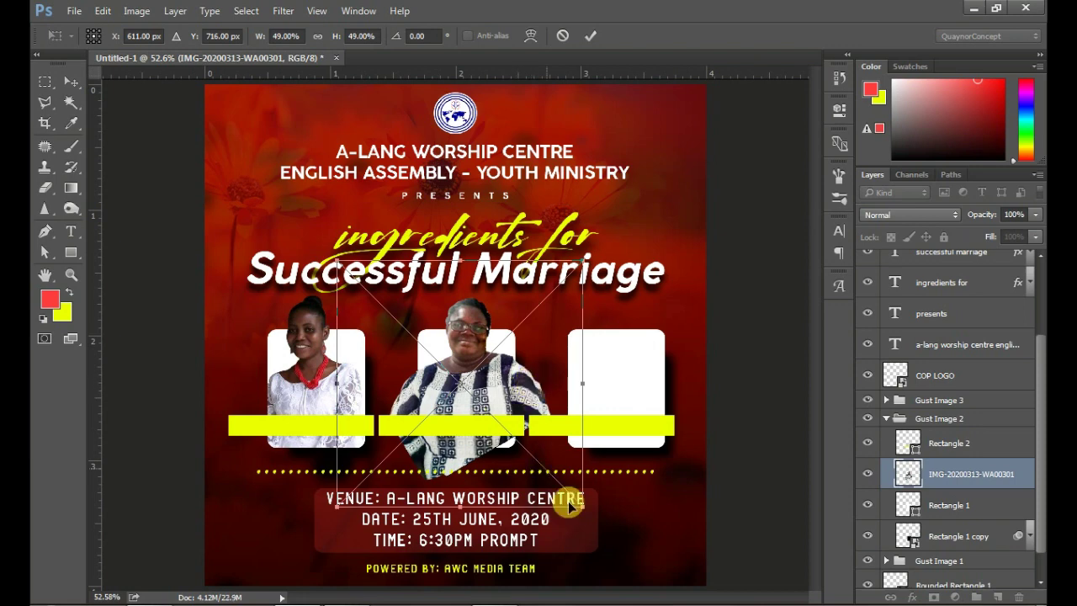
drag(580, 502, 593, 516)
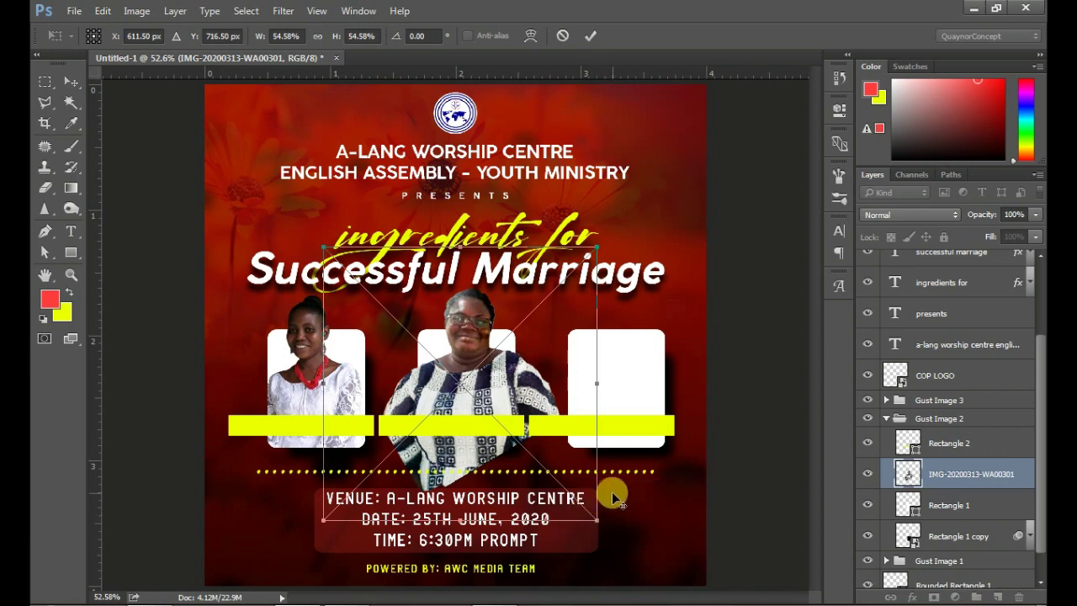
double_click(583, 467)
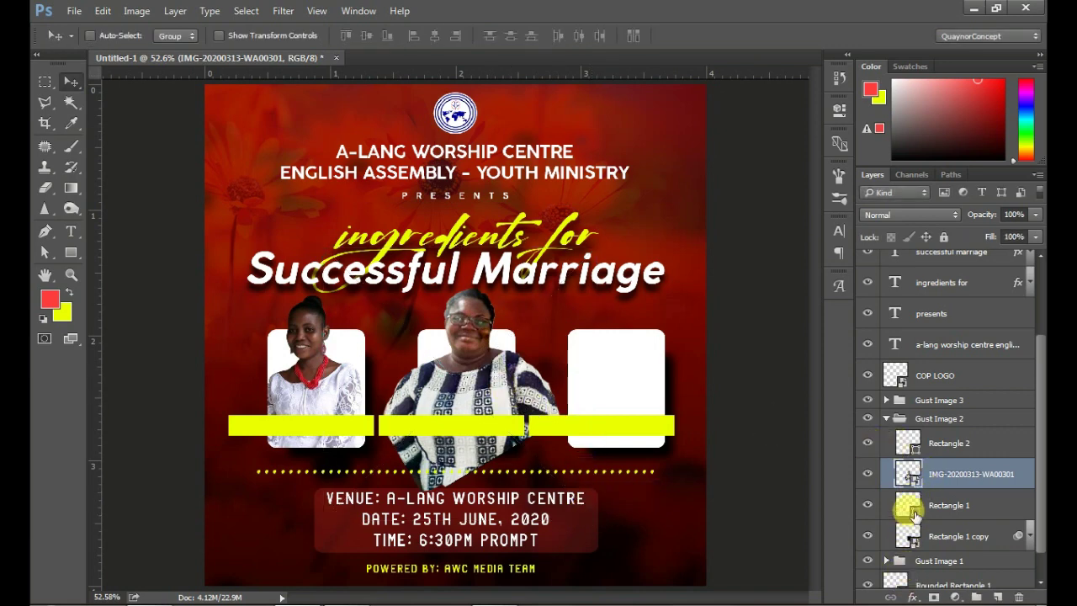
- Mask the second photo to the middle frame and paint her head back above it
click(914, 513)
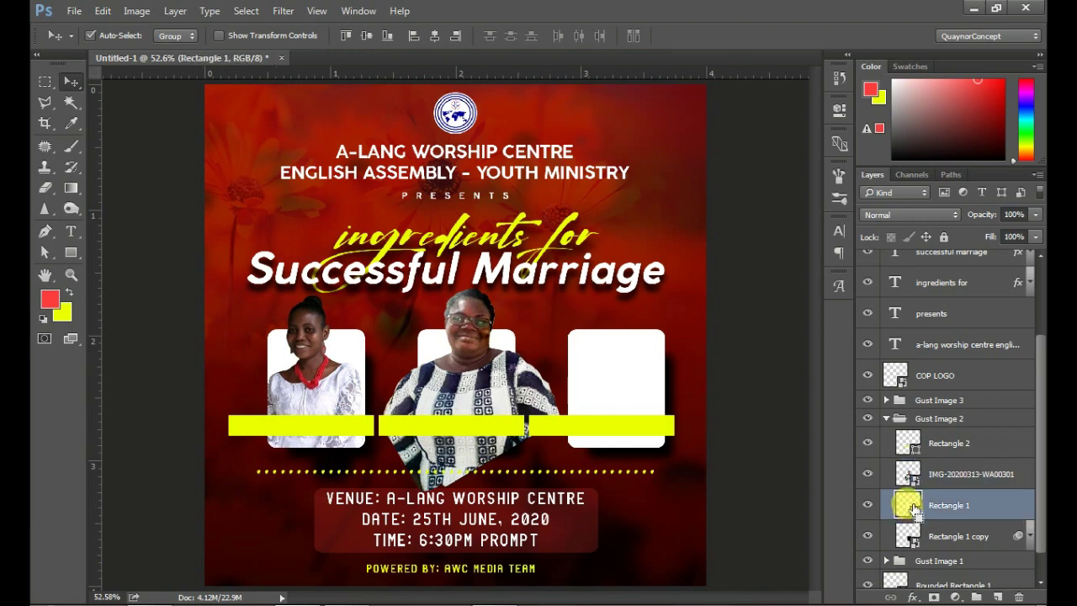
ctrl+click(908, 507)
click(931, 482)
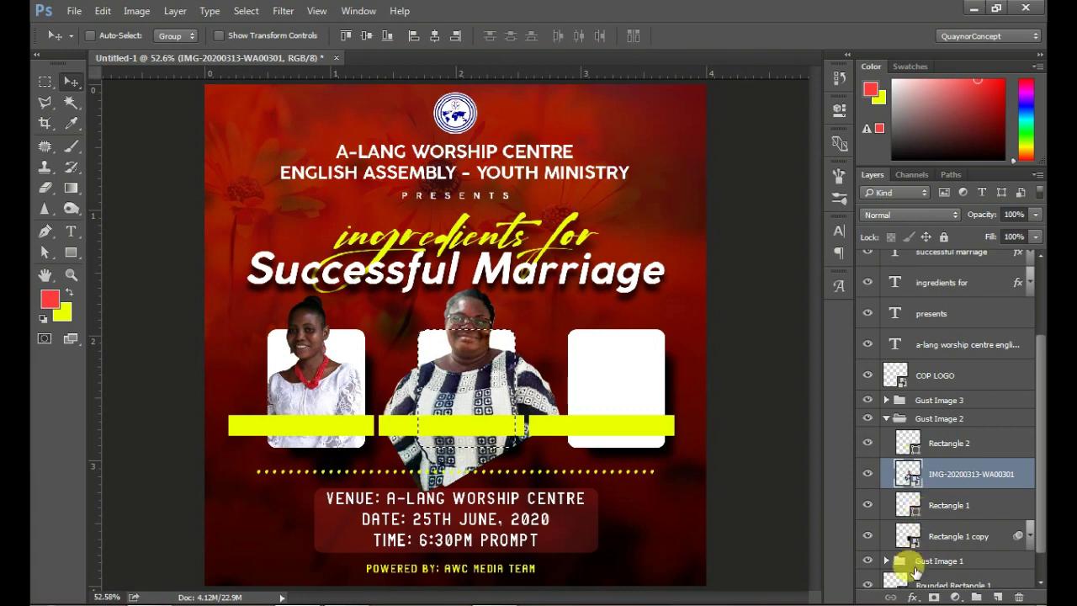
click(931, 595)
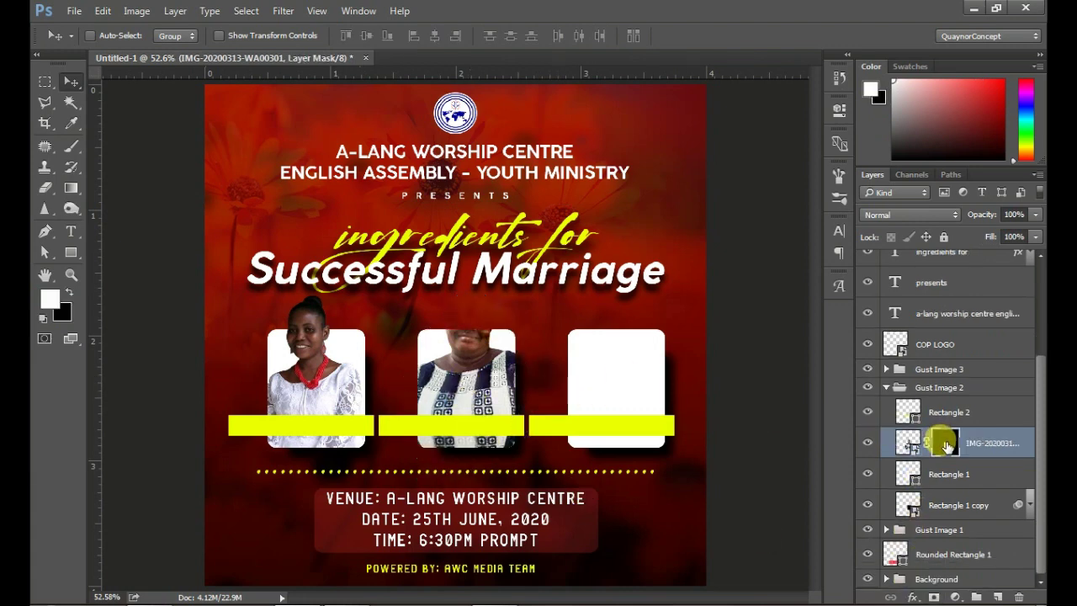
click(72, 146)
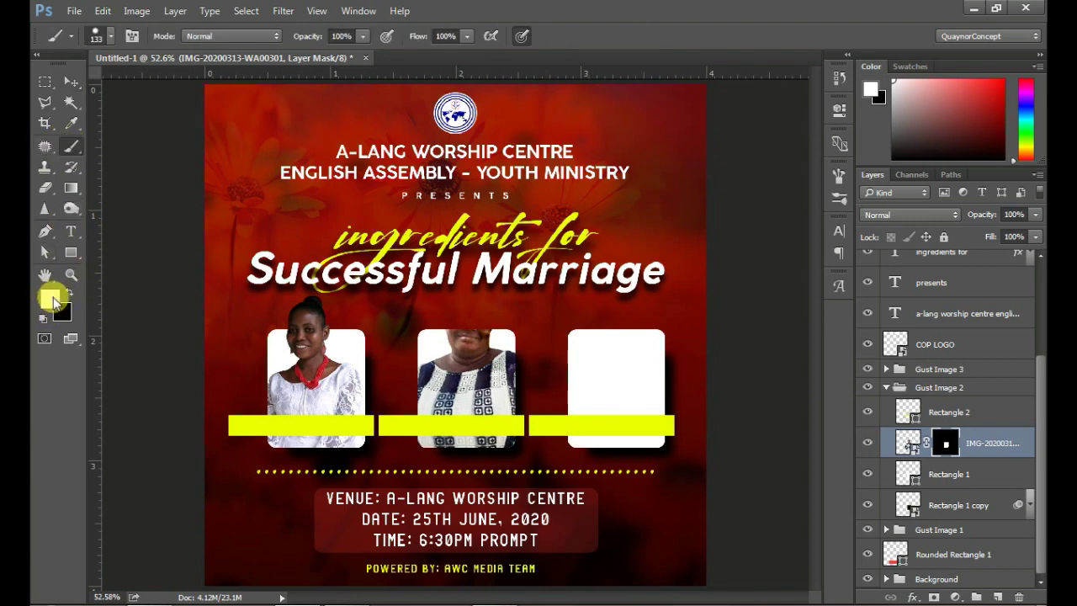
mouse_move(448, 307)
mouse_down()
mouse_move(478, 293)
mouse_move(445, 287)
mouse_up()
- Nudge the middle guest's photo into place and collapse the Gust Image 2 group
key(v)
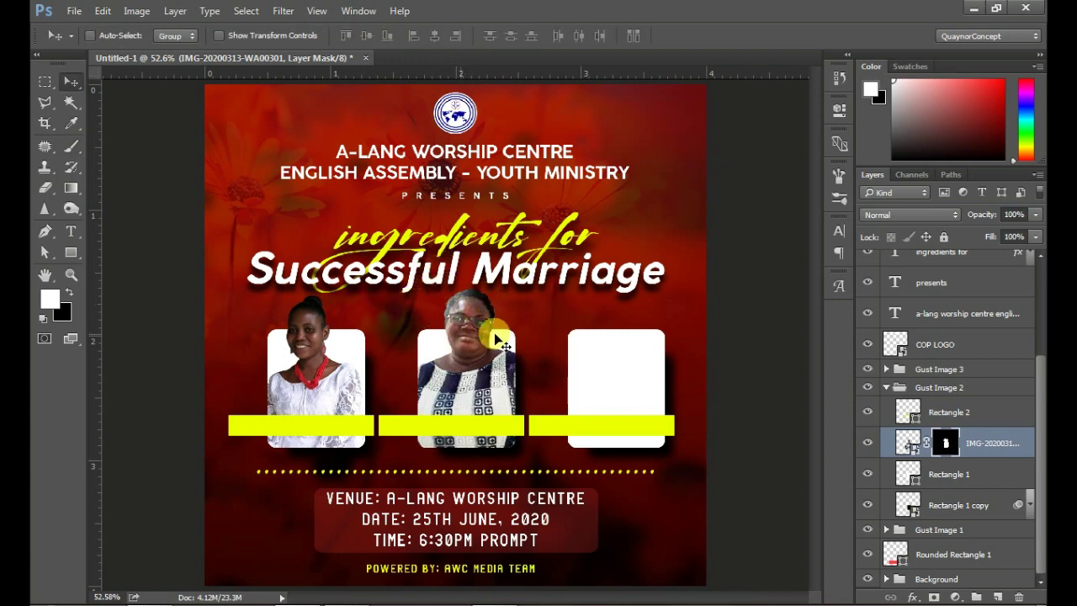
drag(599, 380, 615, 380)
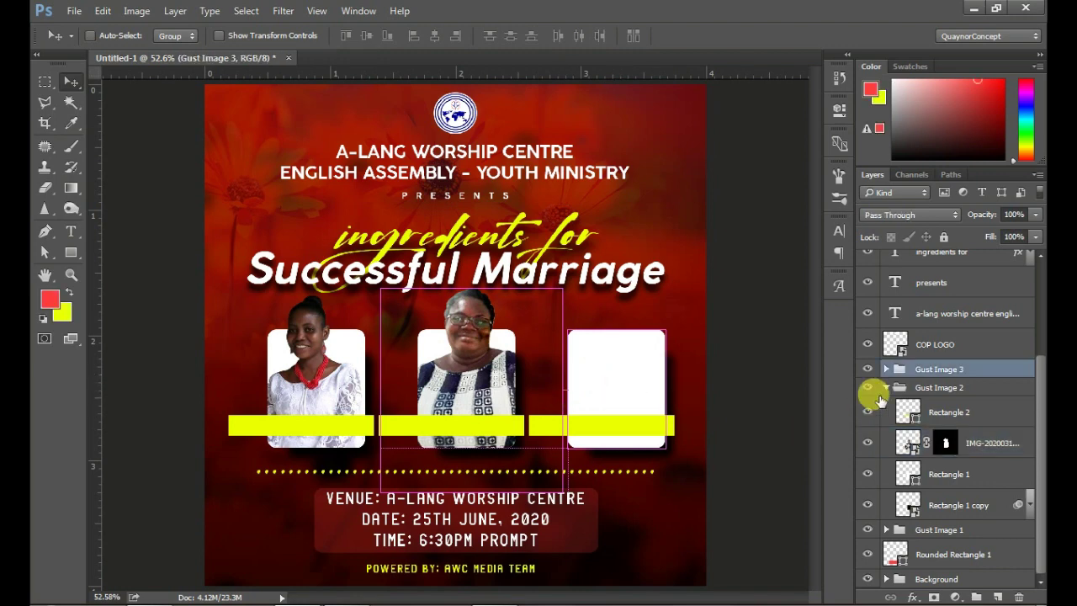
click(886, 386)
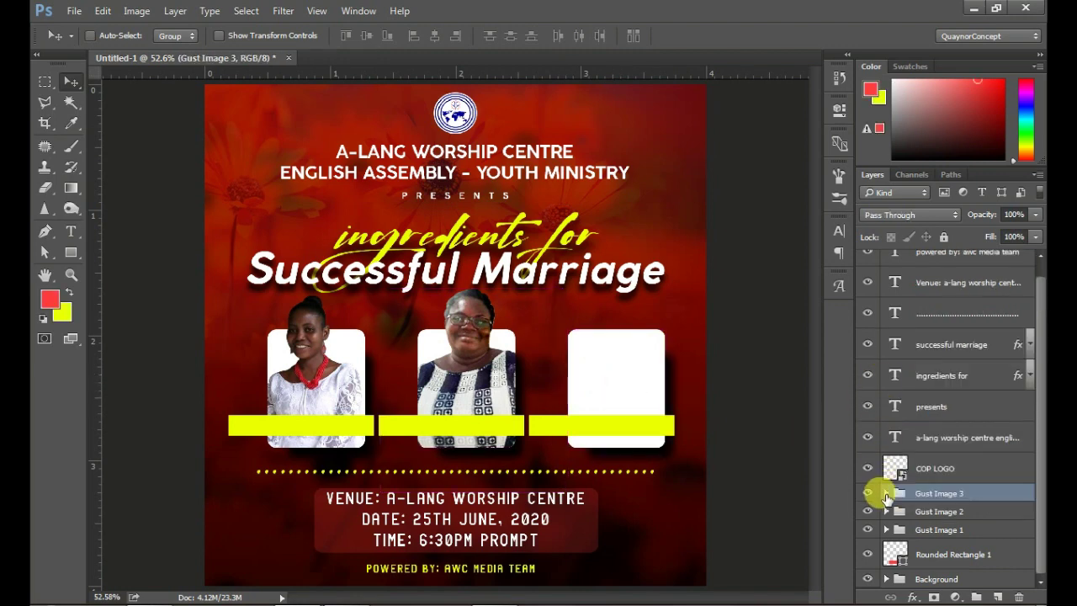
- Expand the Gust Image 3 group and select its Rectangle 1 layer
click(886, 492)
click(936, 548)
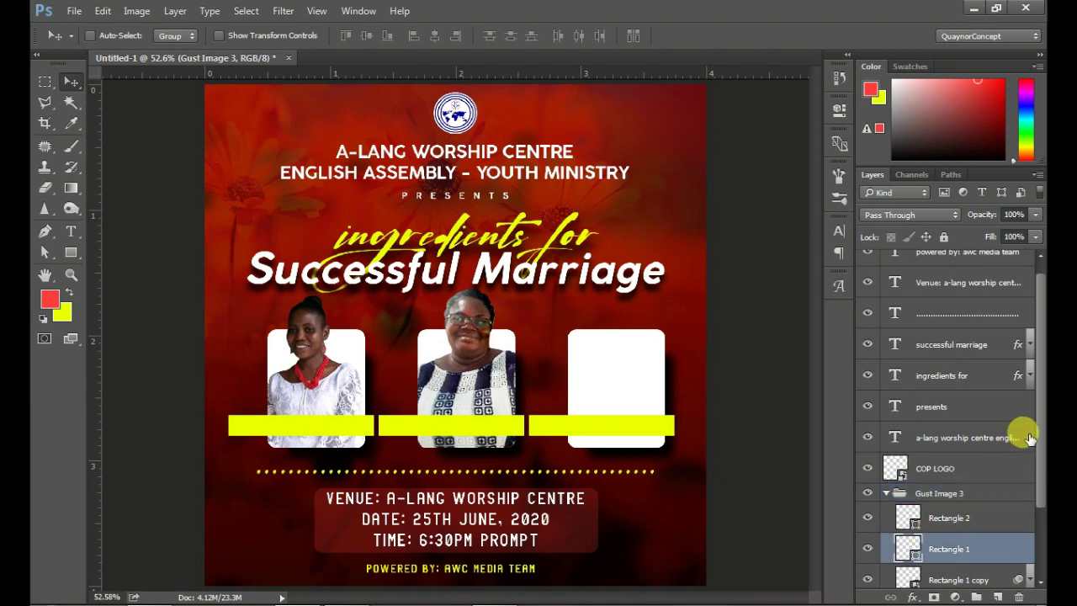
scroll(1039, 459, down, 1)
drag(1039, 458, 1040, 504)
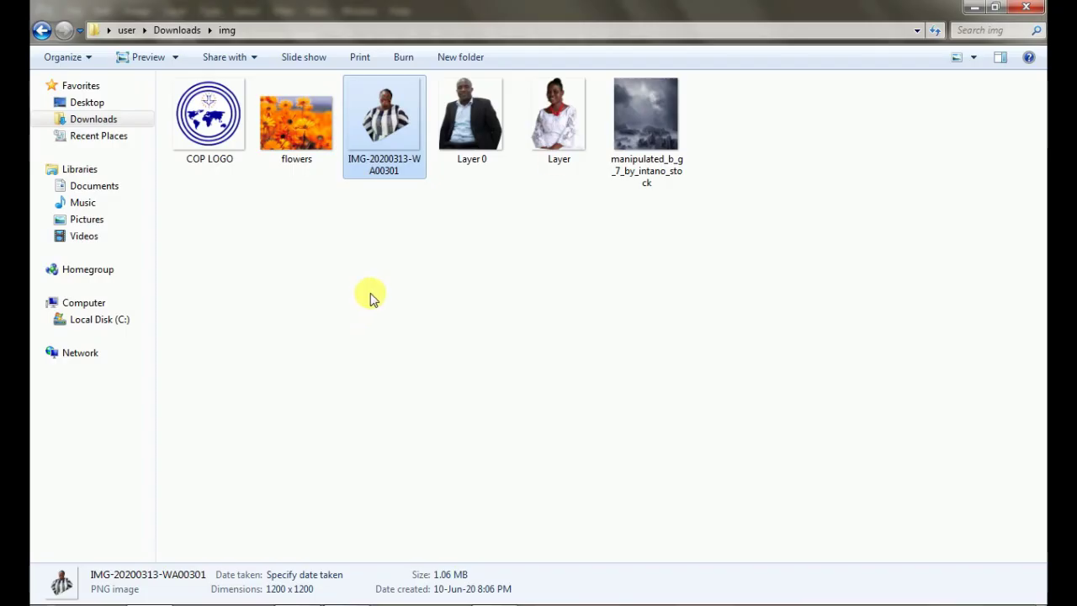
- Bring in the man's photo, scale it to 39.76% and position it over the third frame
mouse_move(471, 114)
mouse_down()
mouse_move(462, 366)
mouse_move(514, 501)
mouse_move(604, 369)
mouse_up()
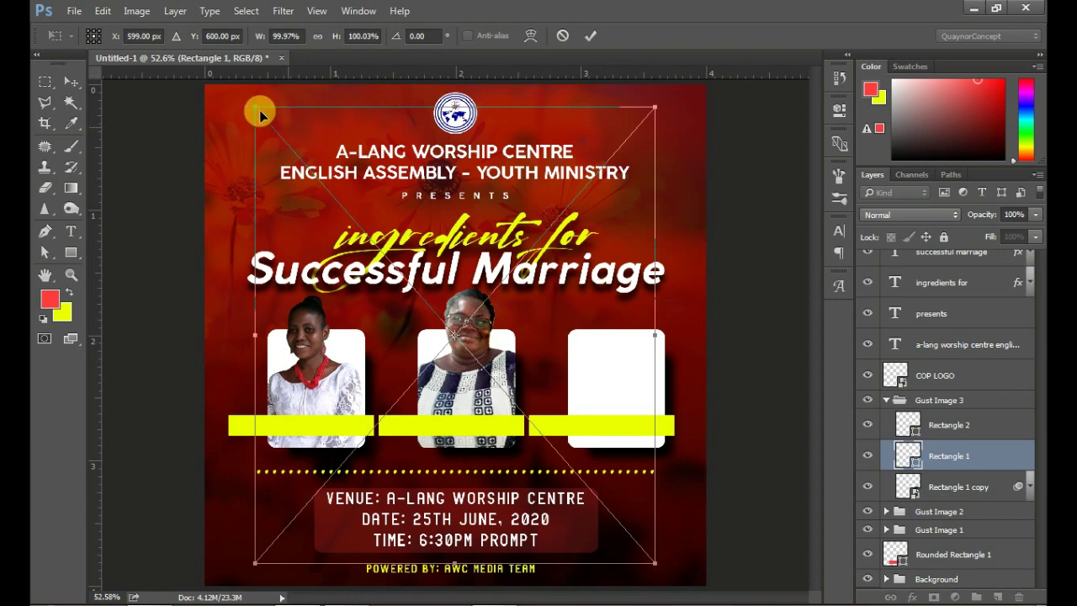
mouse_move(267, 116)
mouse_down()
mouse_move(509, 383)
mouse_move(527, 420)
mouse_move(495, 383)
mouse_up()
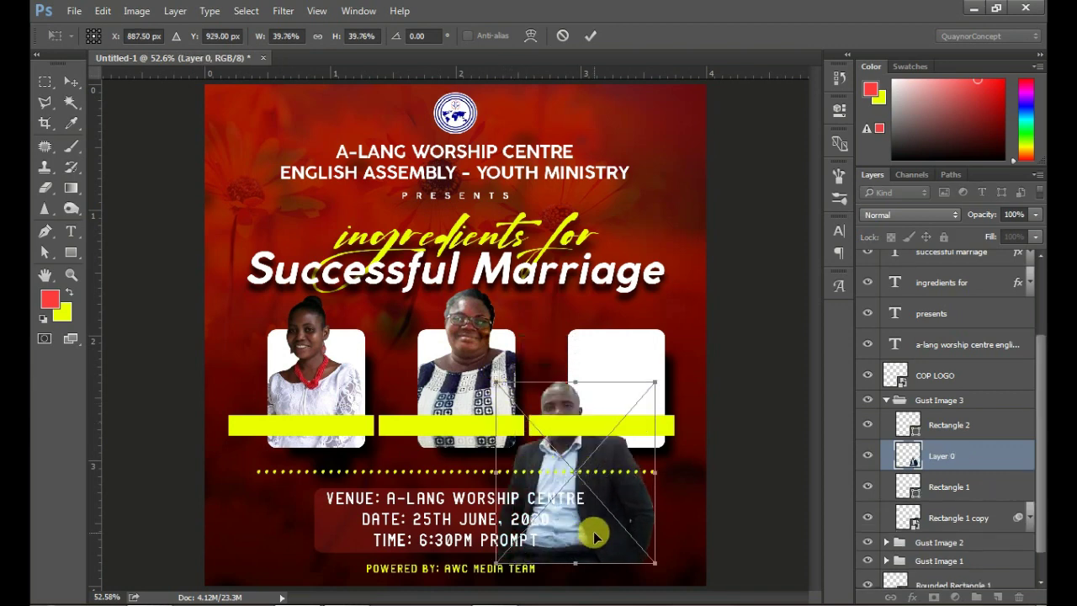
drag(612, 481, 636, 447)
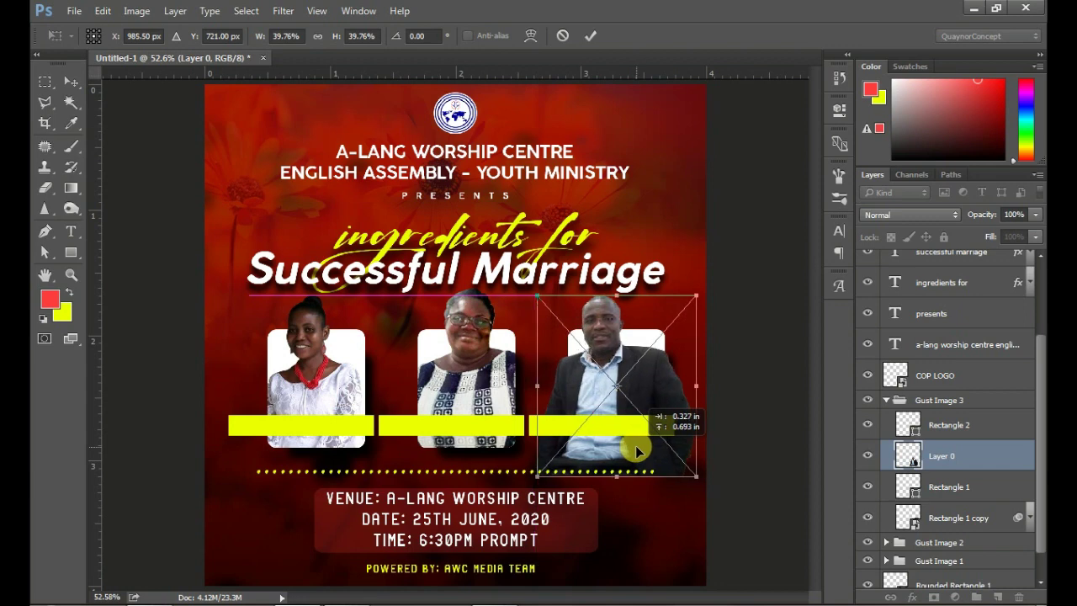
drag(636, 448, 641, 449)
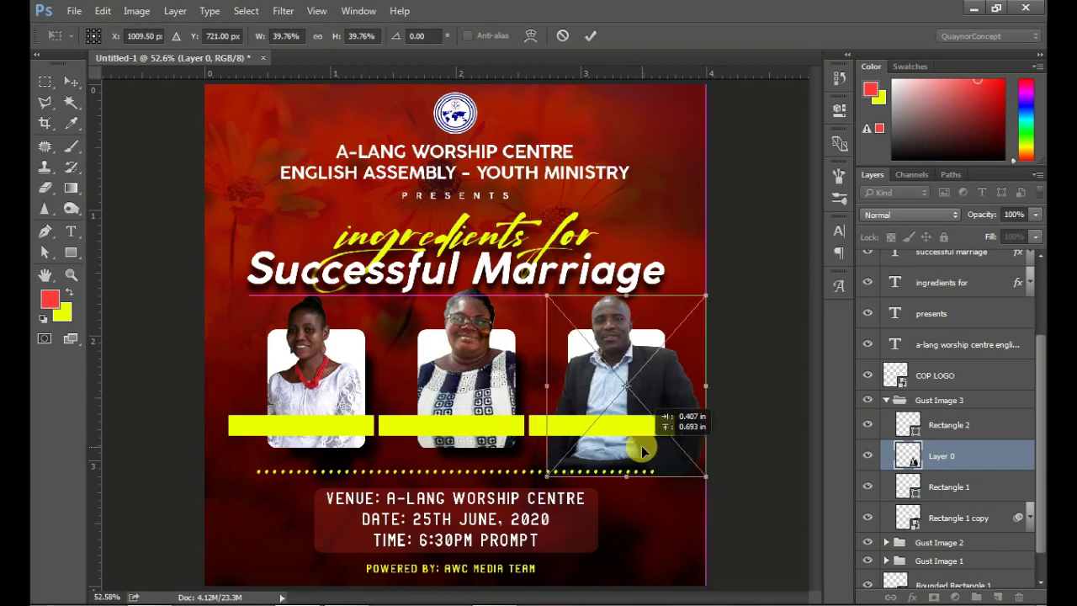
key(Return)
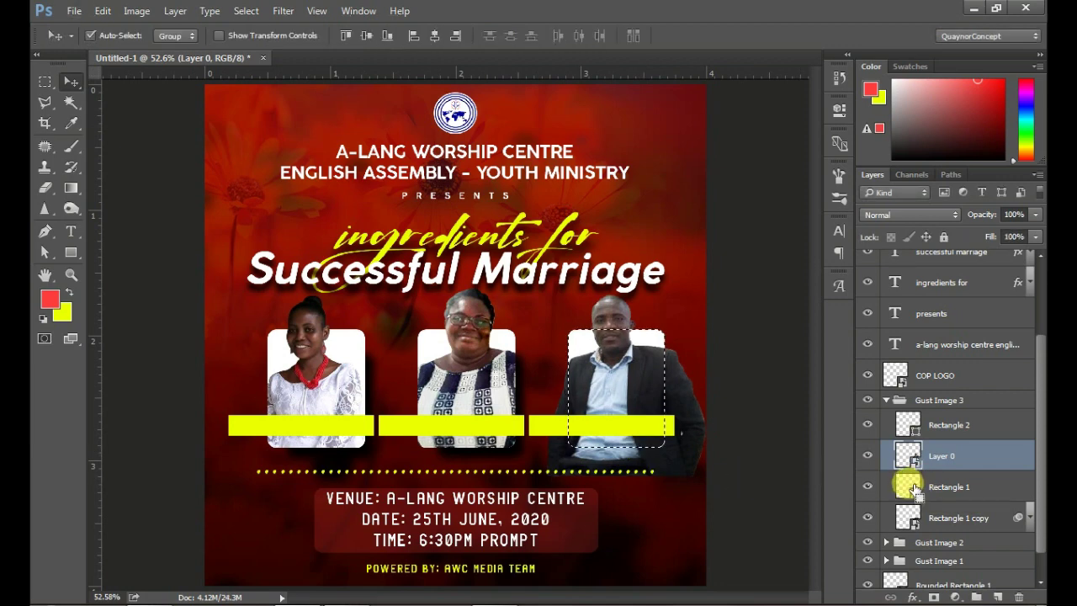
- Mask the man's photo to the Rectangle 1 shape and paint his head back above it
key(ctrl)
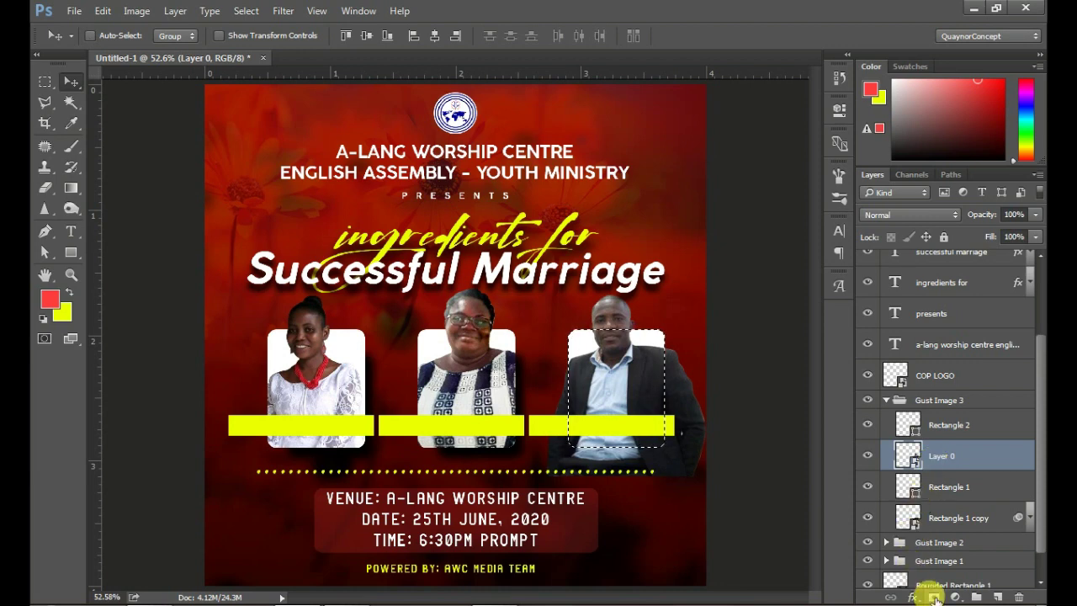
click(934, 598)
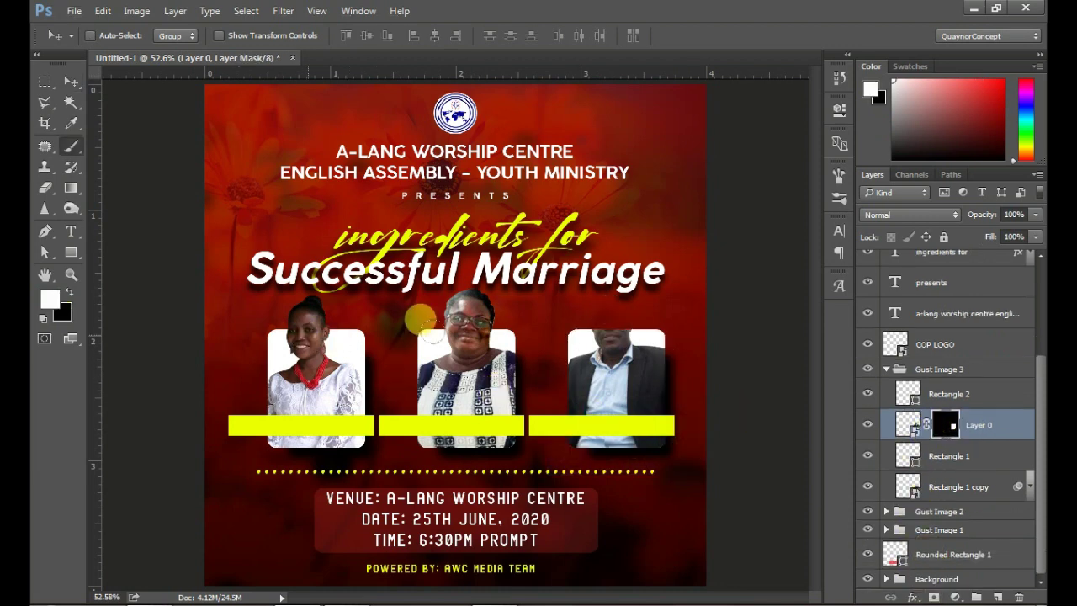
key(b)
drag(580, 324, 584, 299)
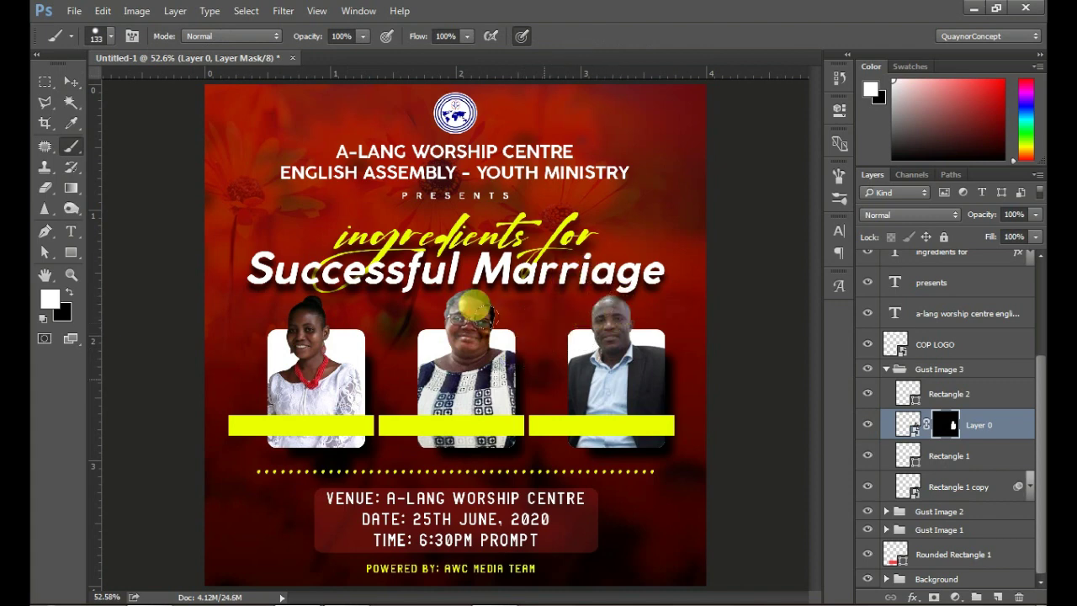
- Select the Rectangle 2 layer and collapse the Gust Image 3 group
key(v)
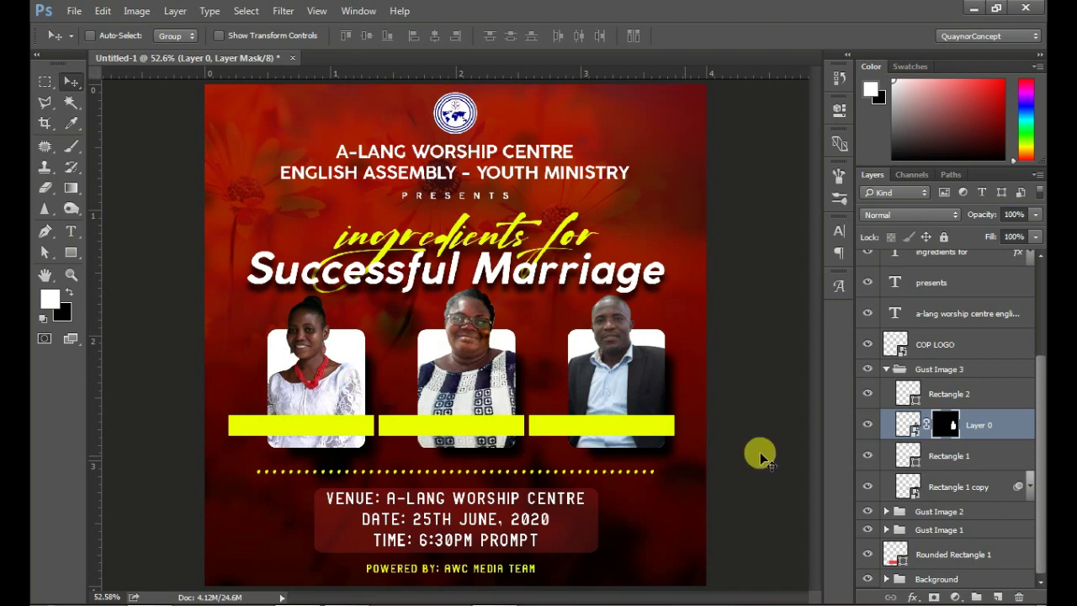
click(934, 396)
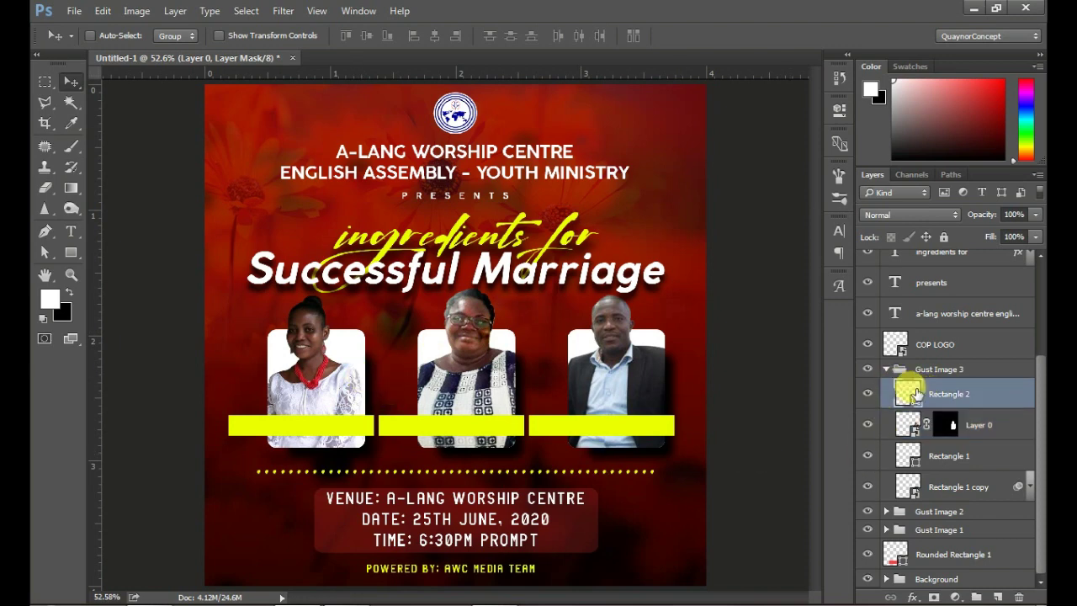
click(885, 369)
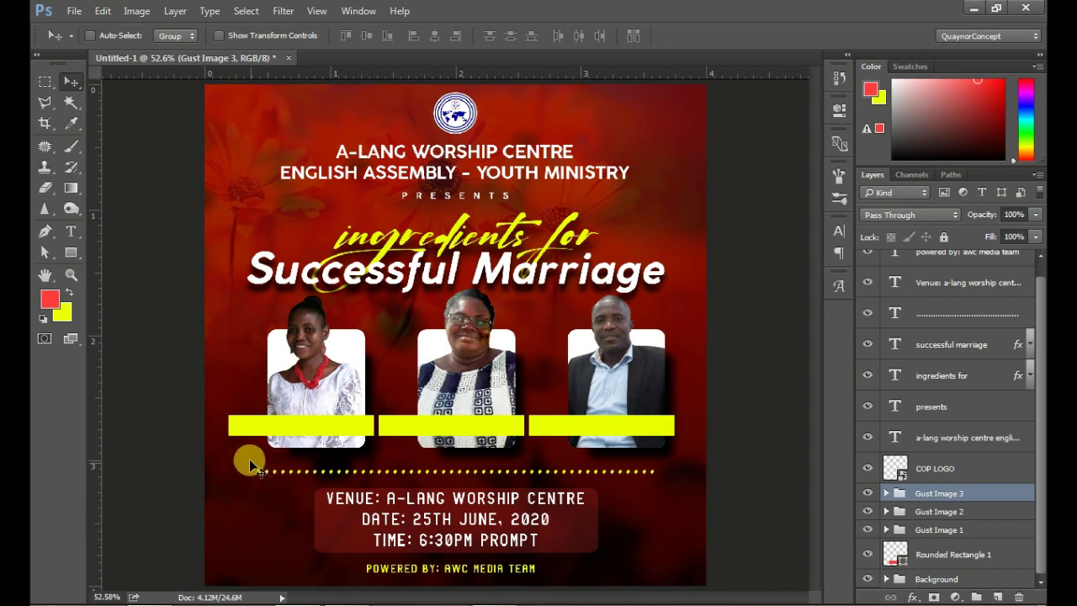
- Add a black (000000), left-aligned text label in the left yellow bar
key(t)
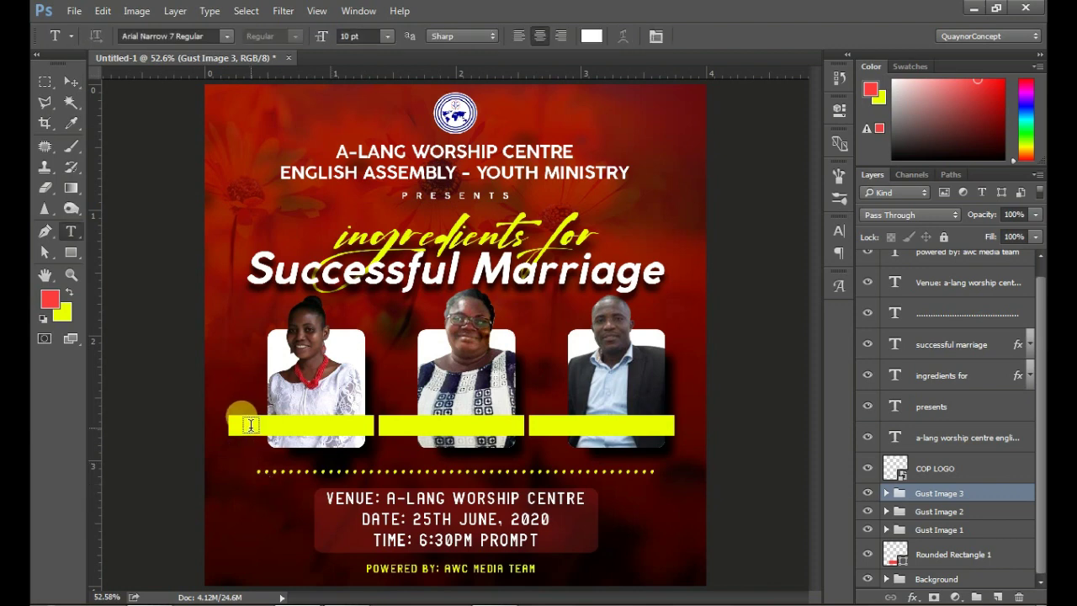
click(251, 424)
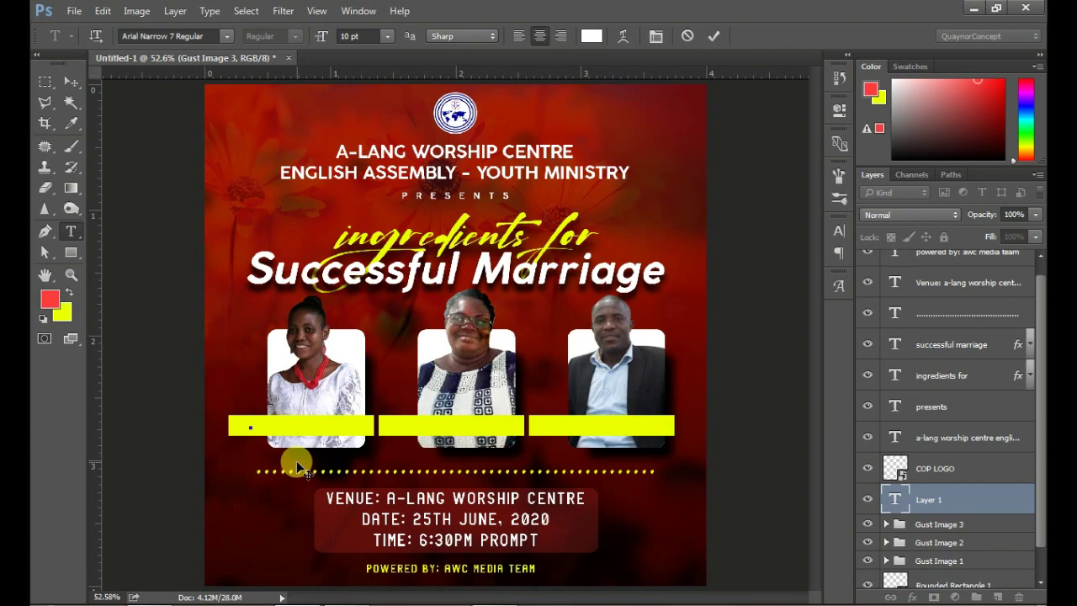
text(Mrs)
key(ctrl+a)
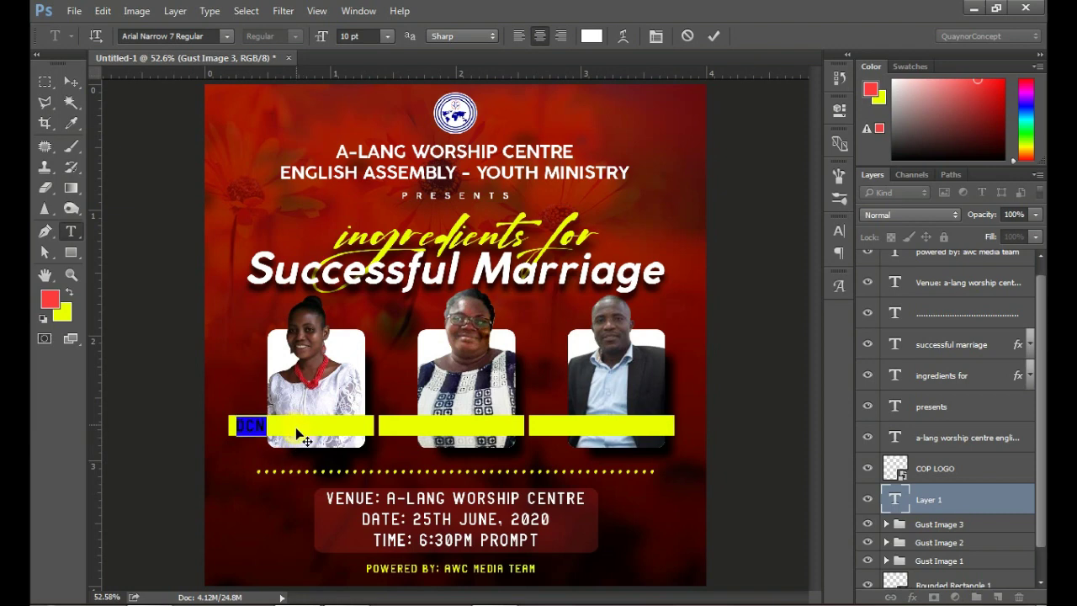
click(591, 37)
text(000000)
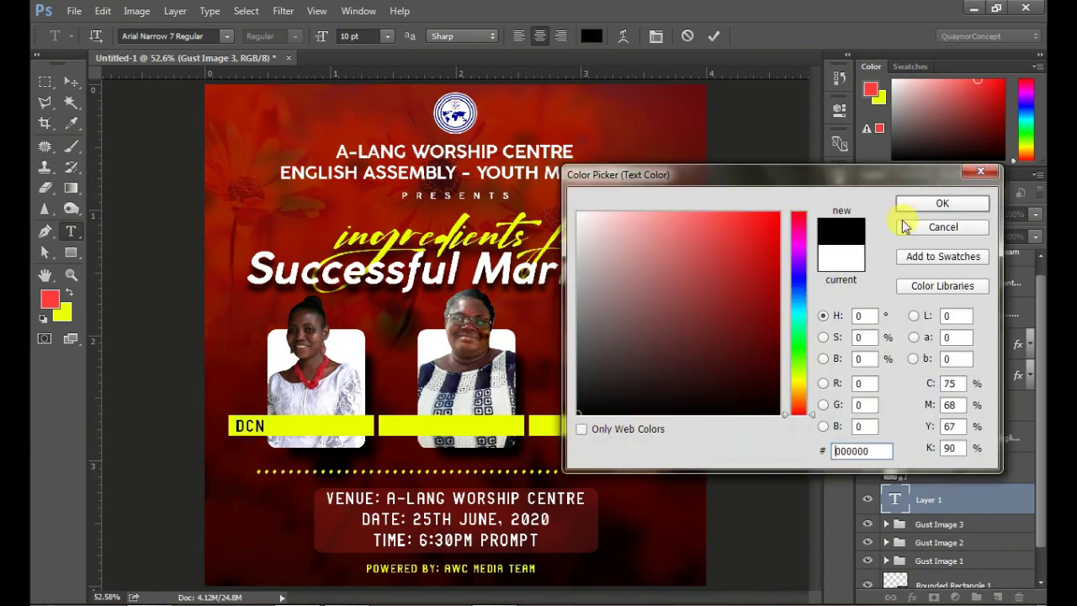
click(912, 207)
text(TYPE IN)
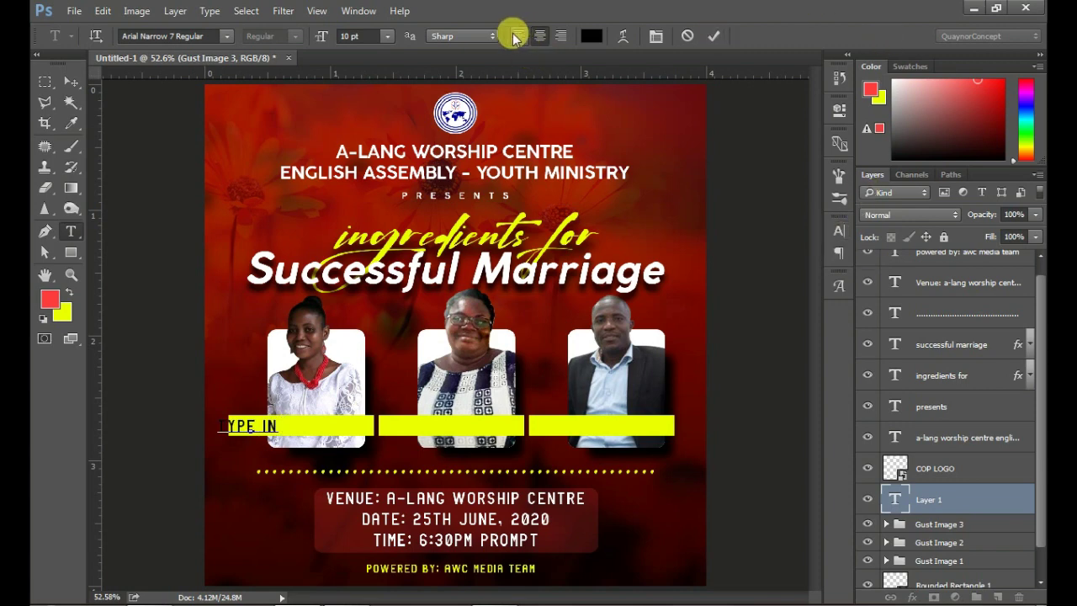
click(515, 35)
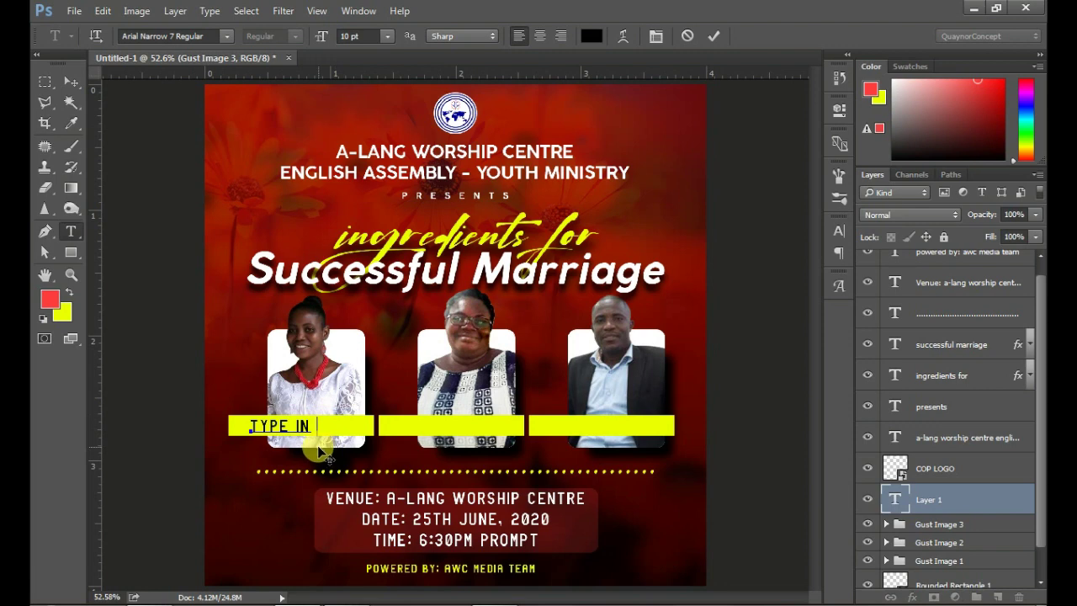
drag(321, 454, 306, 454)
- Set the label's font to Coco Gothic with letter spacing 0
key(ctrl+a)
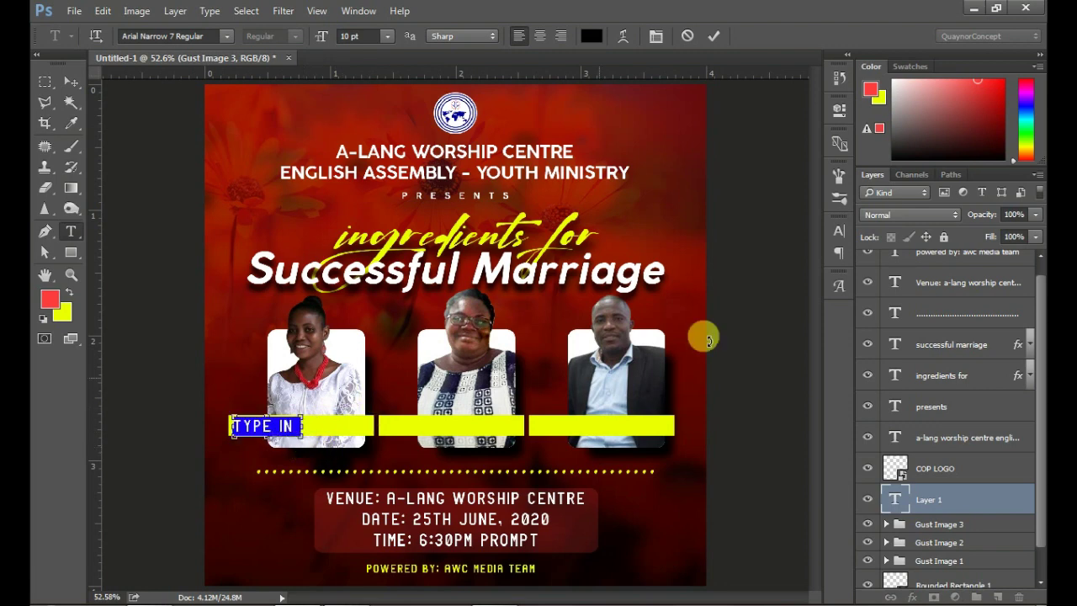
click(839, 231)
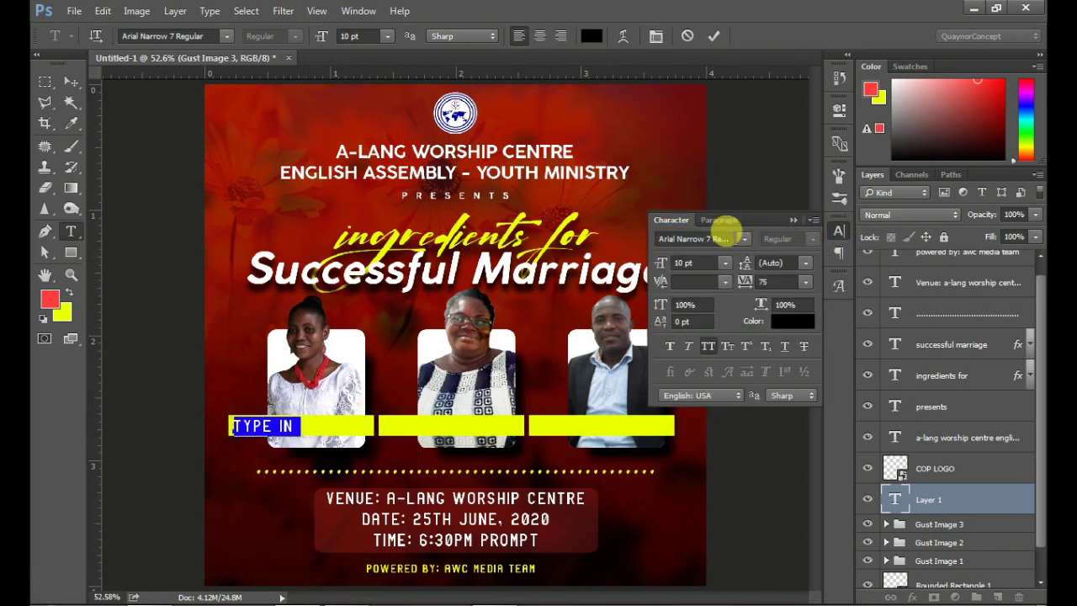
click(721, 238)
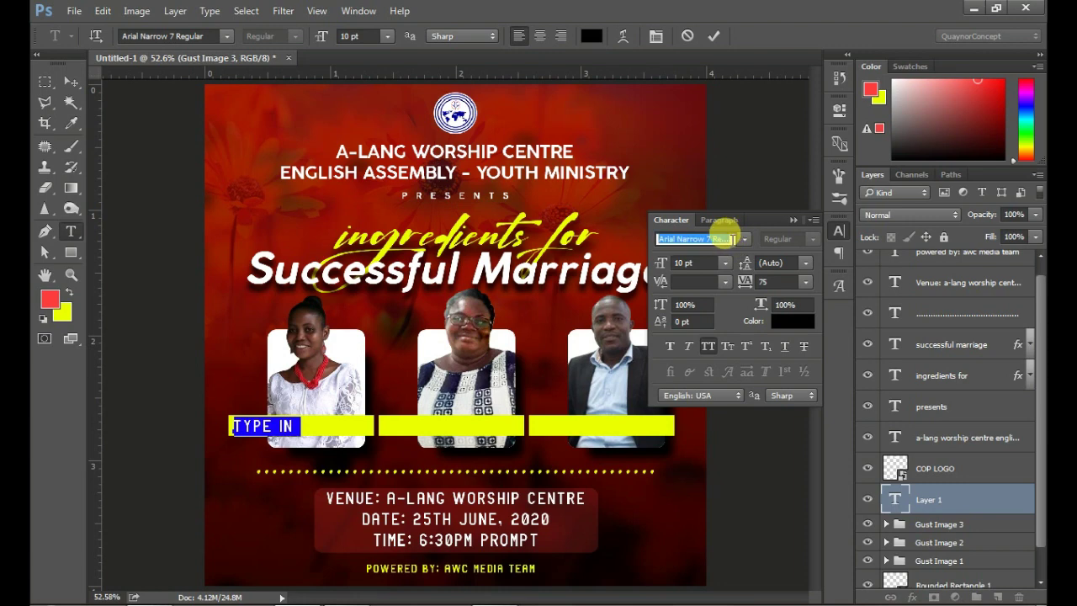
text(coco)
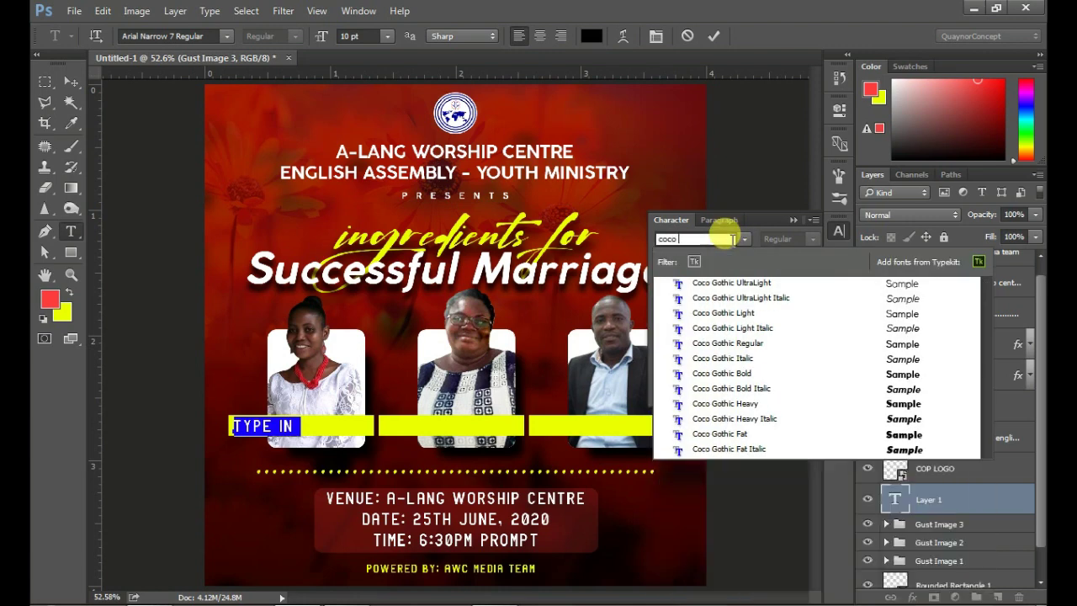
text( gothic)
key(Escape)
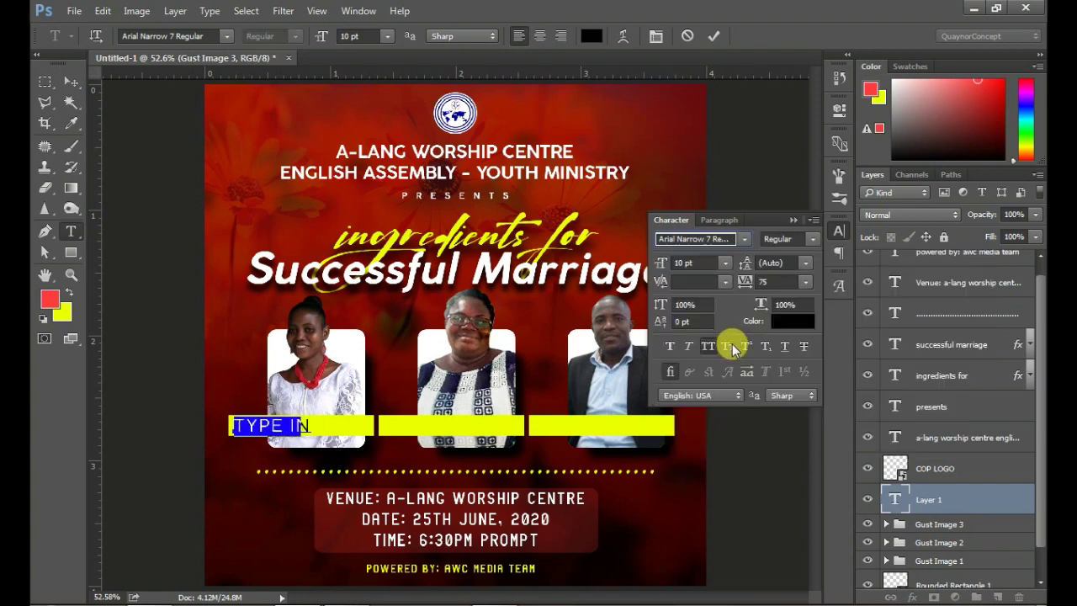
click(776, 282)
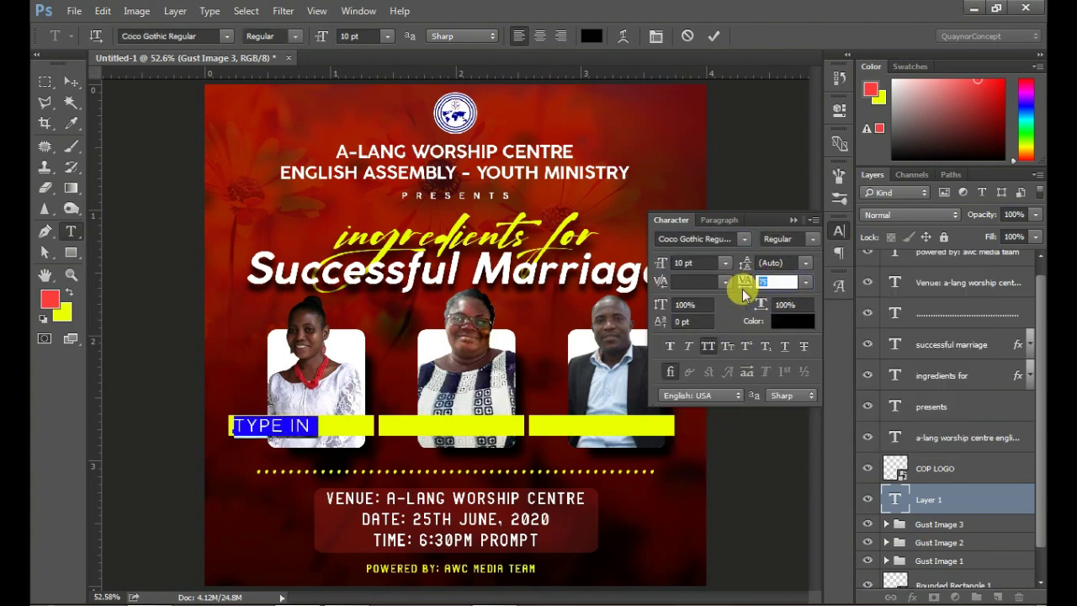
text(0)
key(Return)
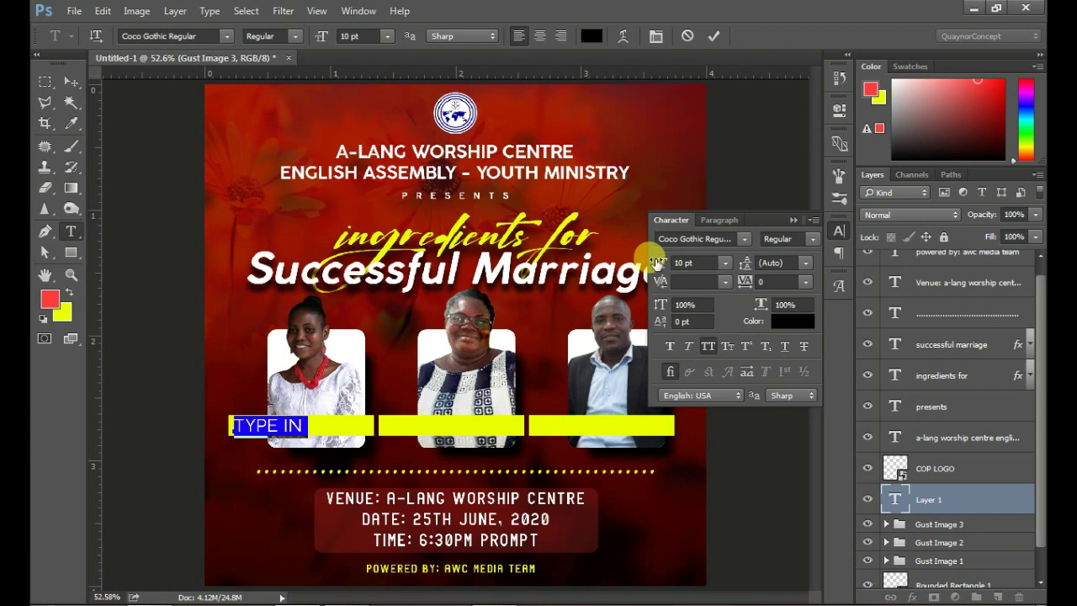
- Make the label Coco Gothic Bold at 7 pt and commit it
click(813, 240)
click(801, 333)
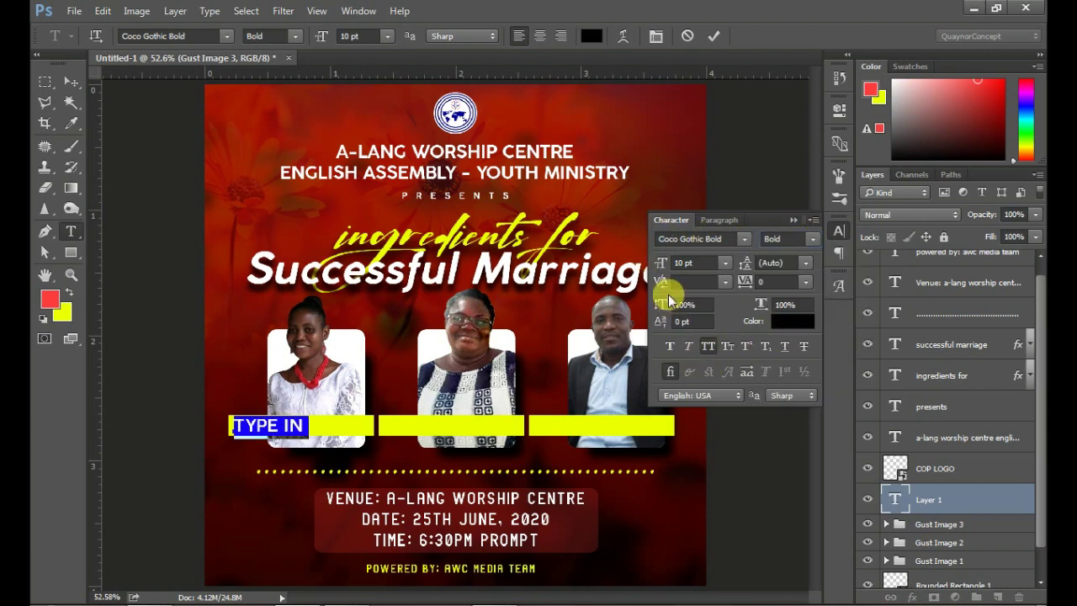
drag(663, 254, 658, 254)
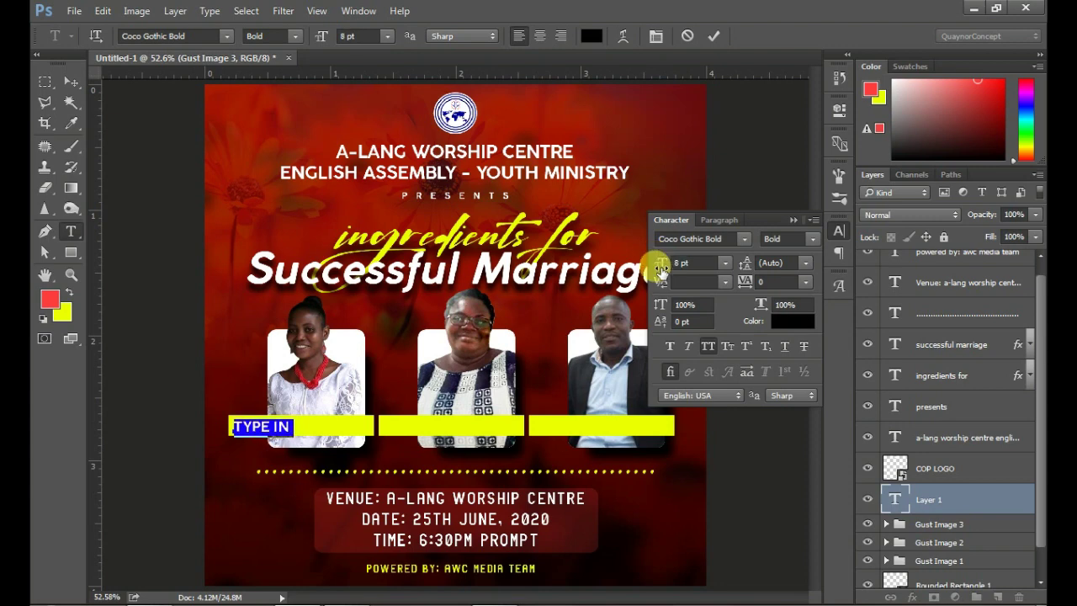
click(683, 263)
text(7)
key(Return)
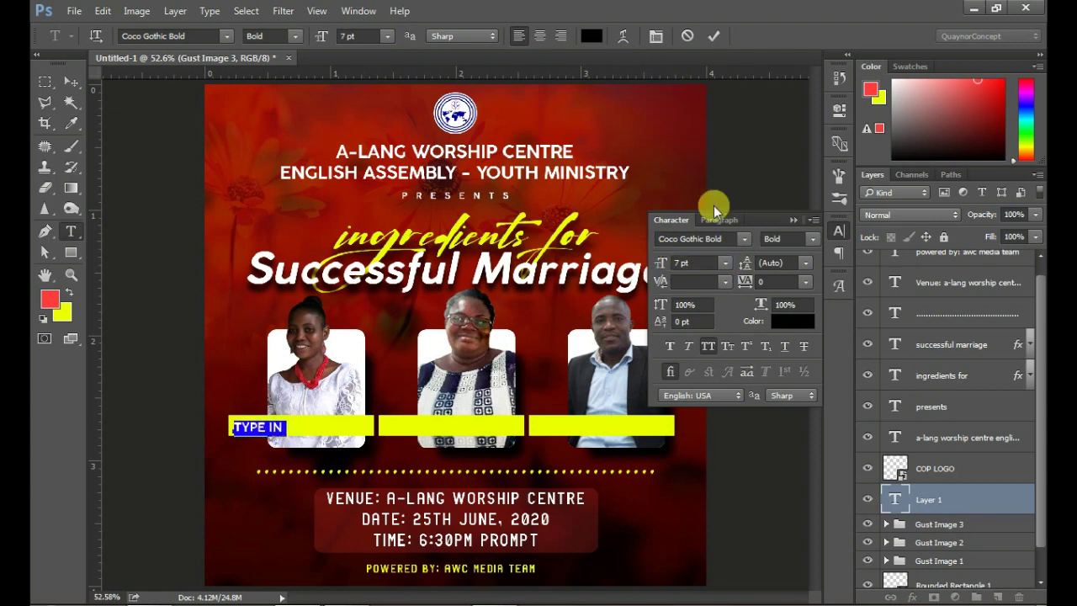
click(711, 37)
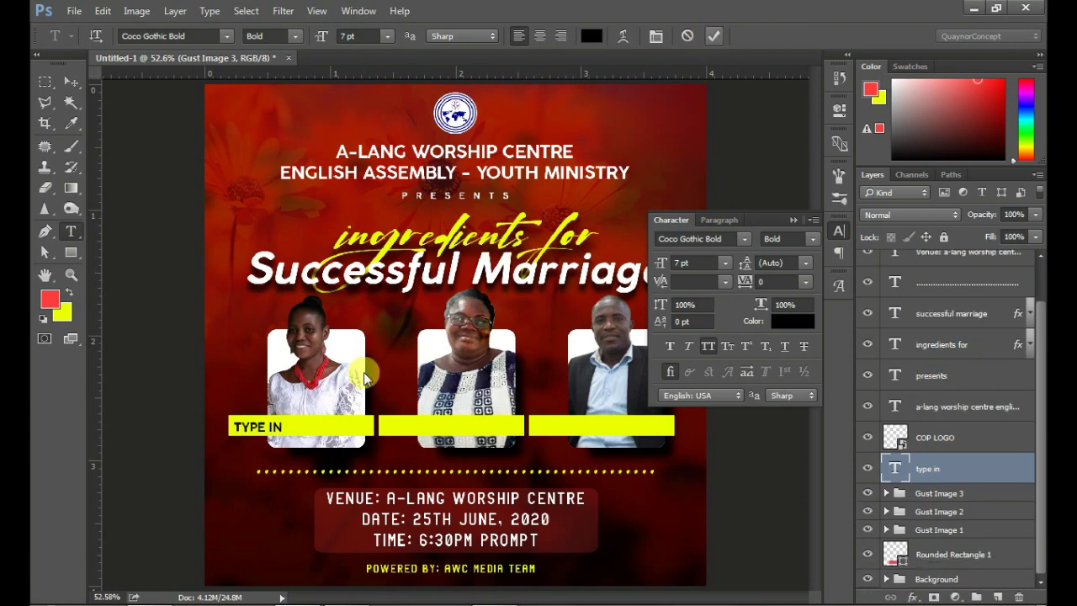
- Change the label to 'TYPE IN NAMES HERE', fixing the misspelled word
click(275, 427)
text(NMES HERE)
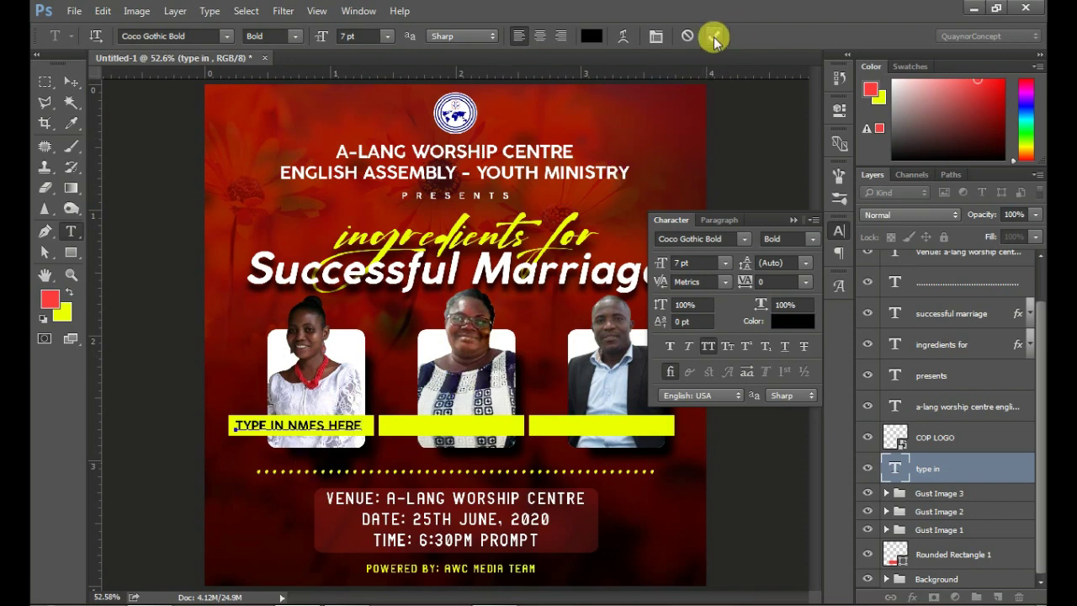
key(ctrl+Return)
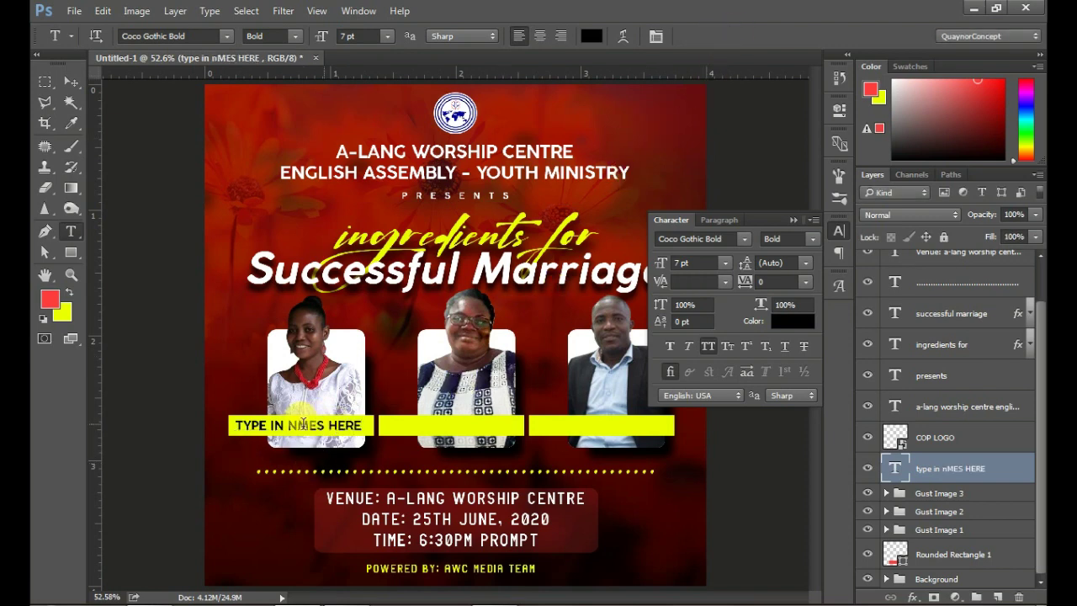
click(300, 425)
text(a)
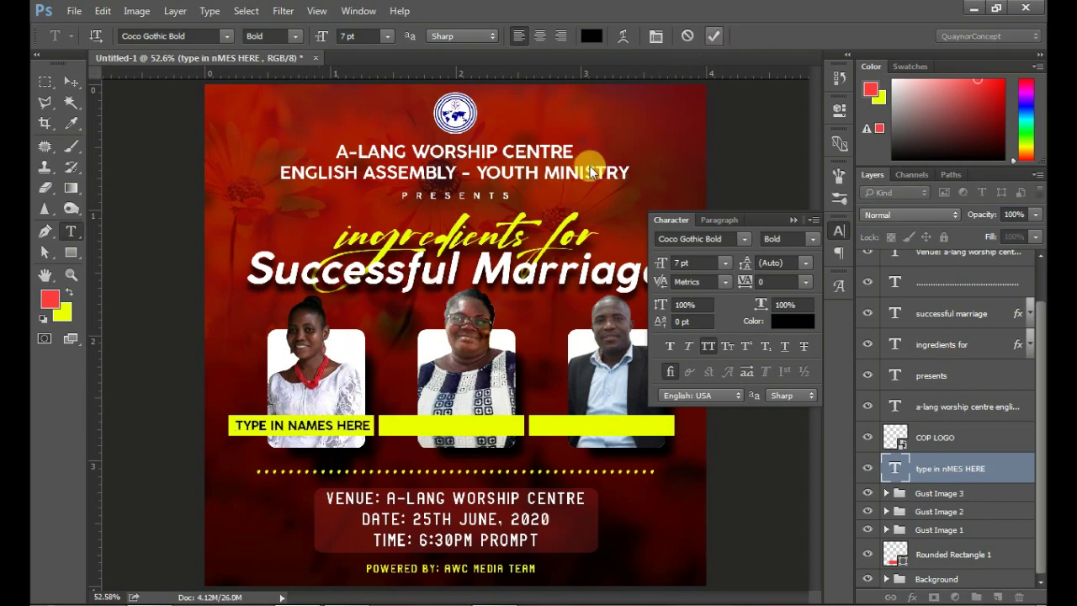
key(ctrl+Return)
- Copy the placeholder text into the second and third yellow bars
key(v)
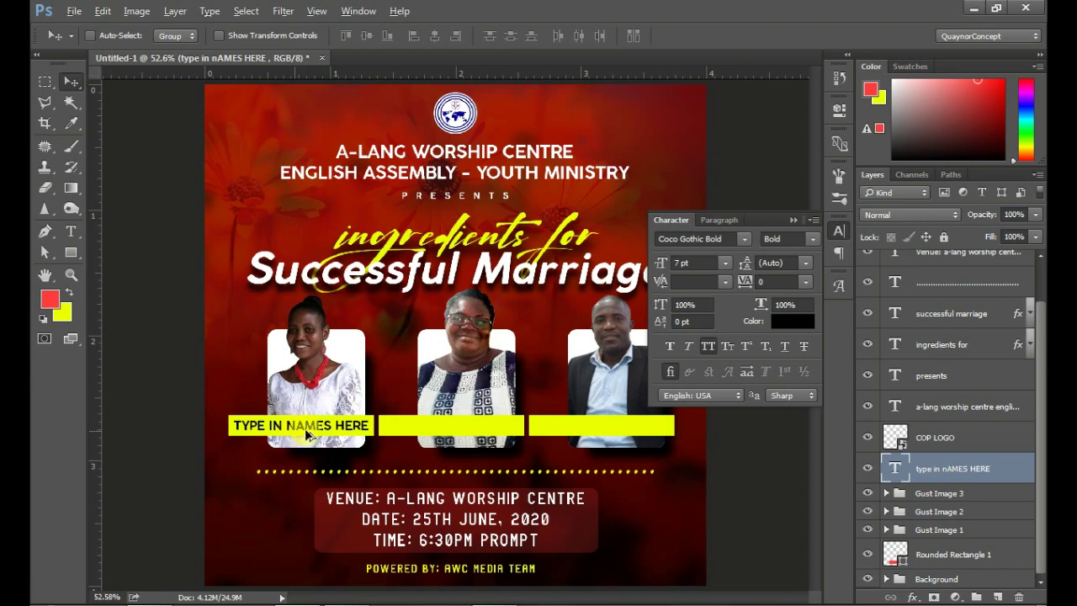
drag(305, 428, 447, 441)
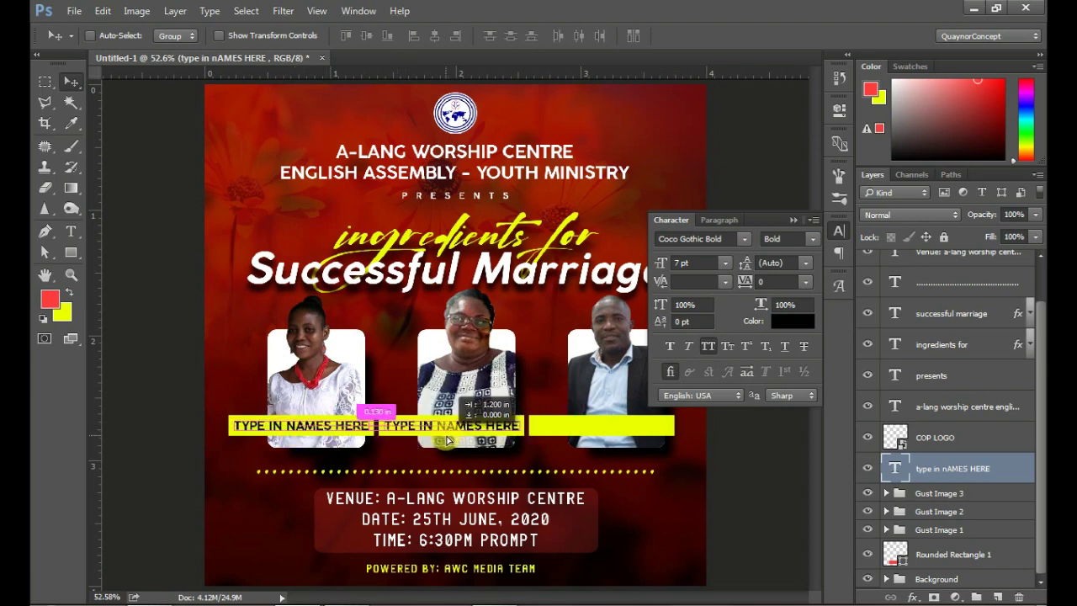
mouse_move(442, 429)
mouse_down()
mouse_move(596, 430)
mouse_move(583, 431)
mouse_up()
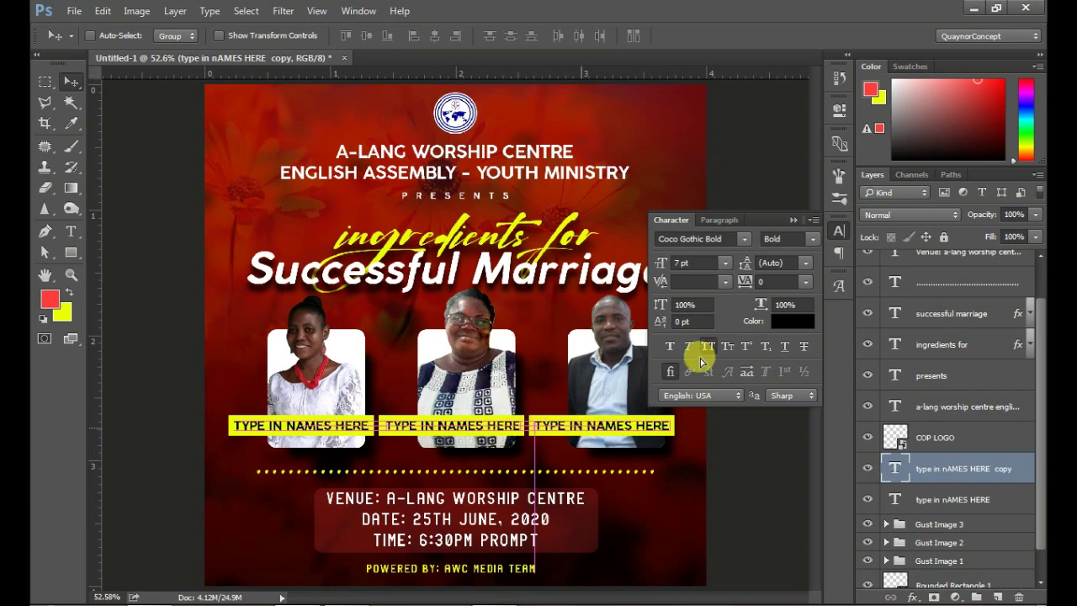
- Collapse the character panel and expand the Background group's layers
click(837, 225)
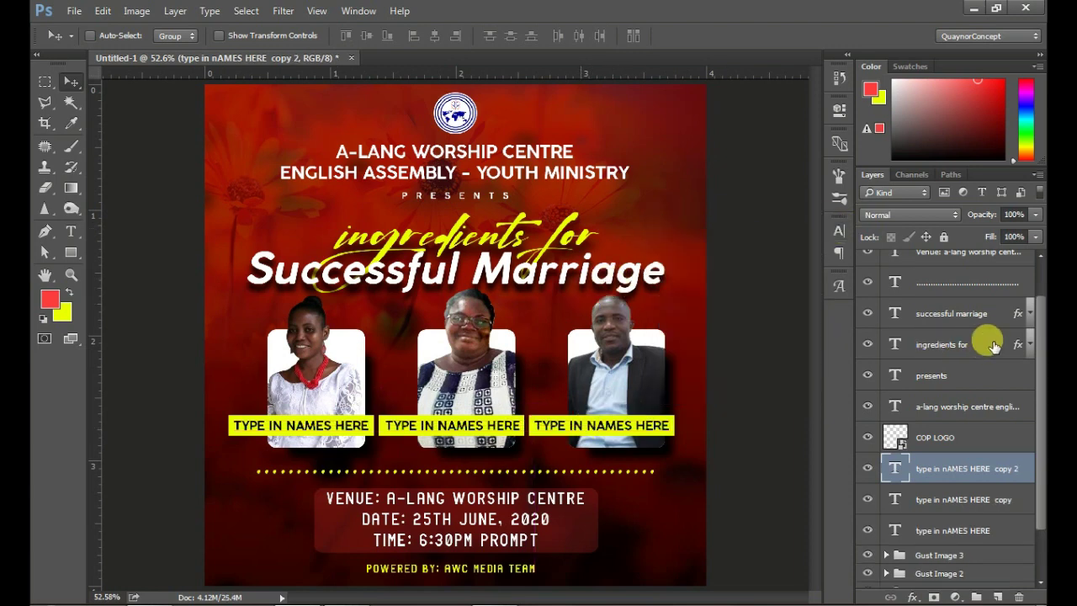
drag(1040, 332, 1035, 396)
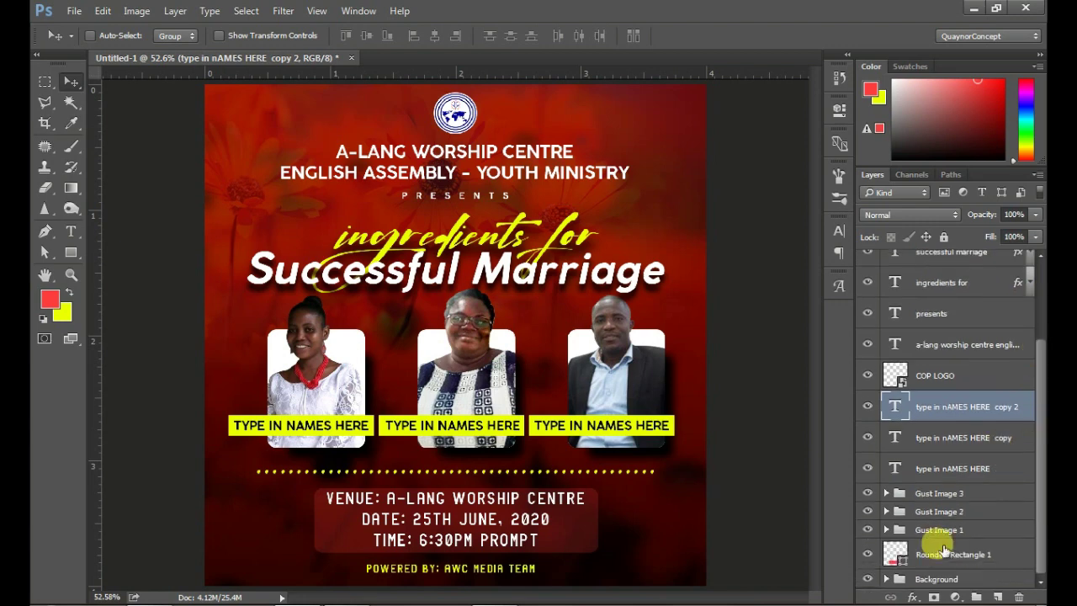
click(886, 580)
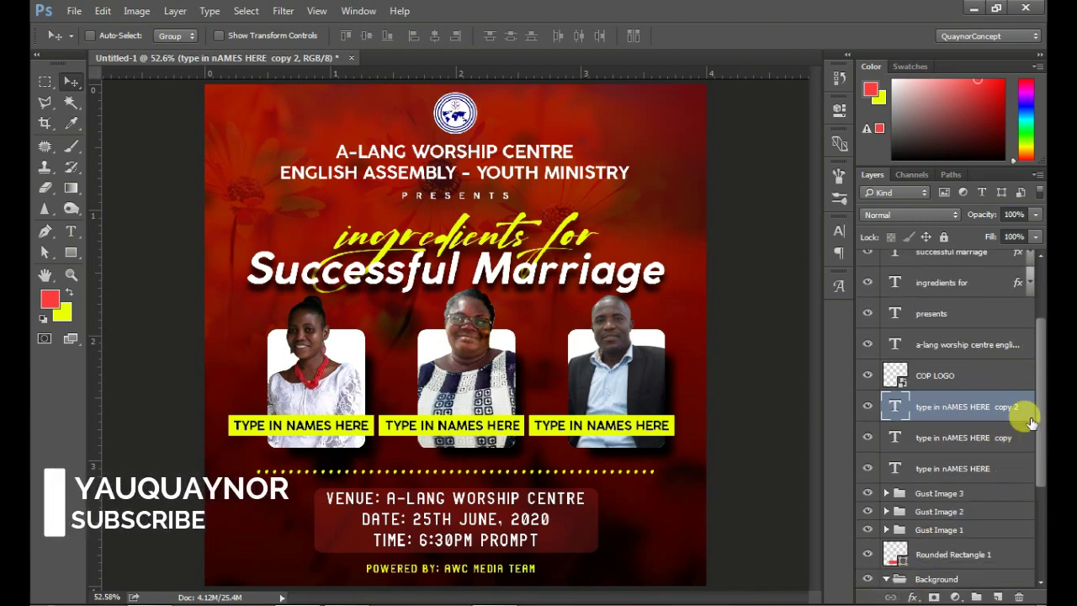
drag(1040, 399, 1041, 534)
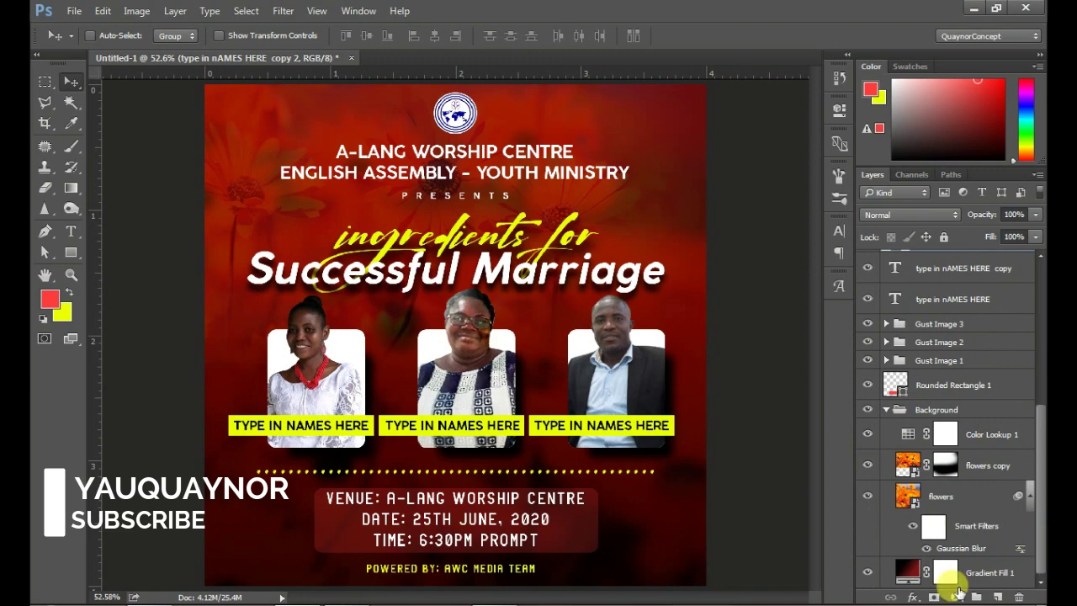
- Change Gradient Fill 1's right colour stop to red #c01316, keeping the black-to-red gradient
double_click(909, 573)
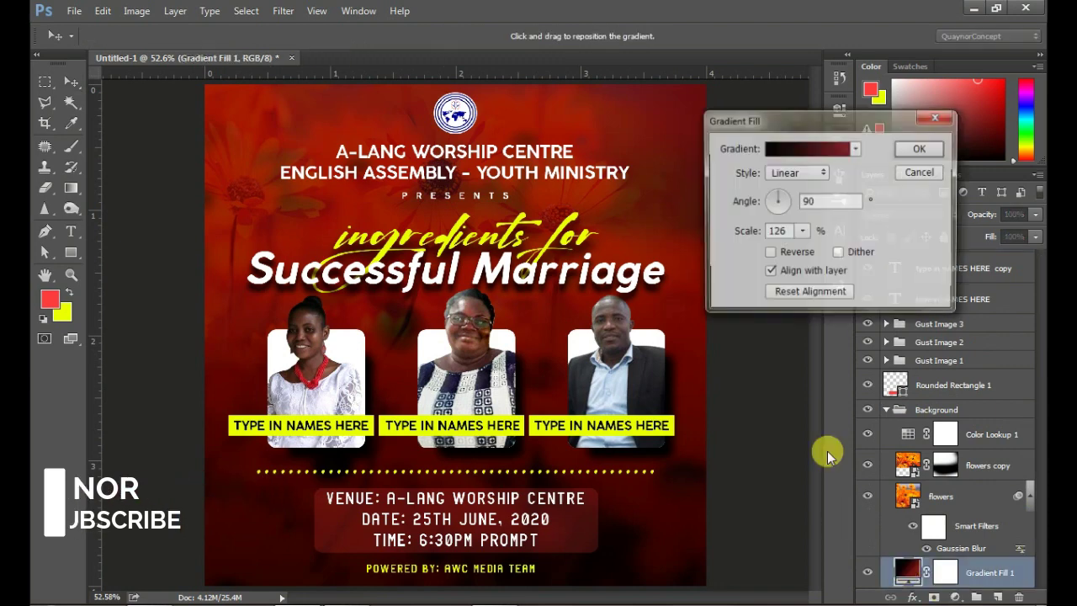
click(826, 147)
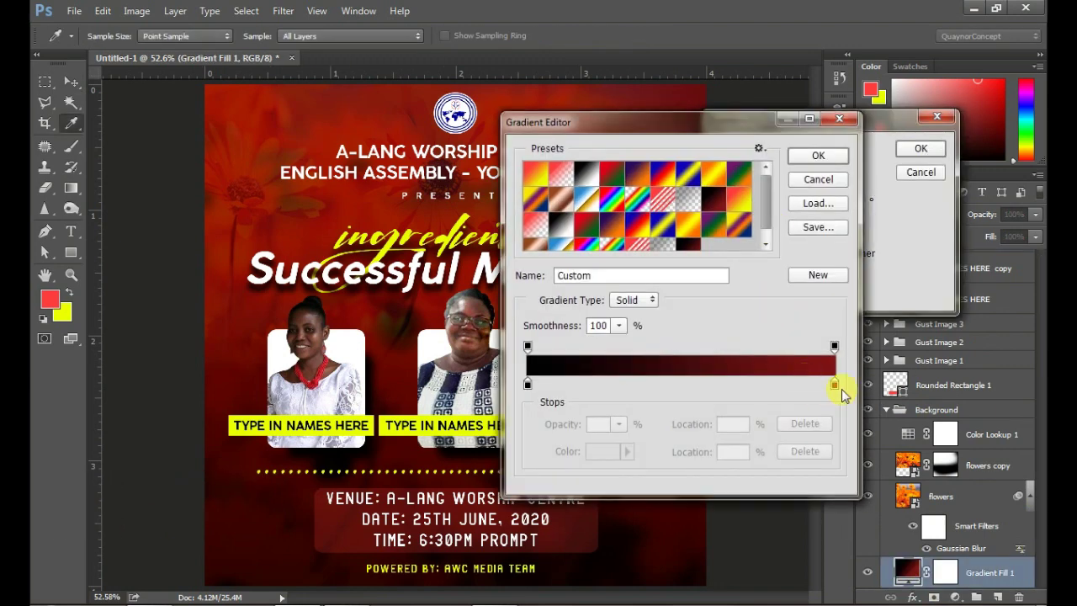
click(834, 383)
click(610, 451)
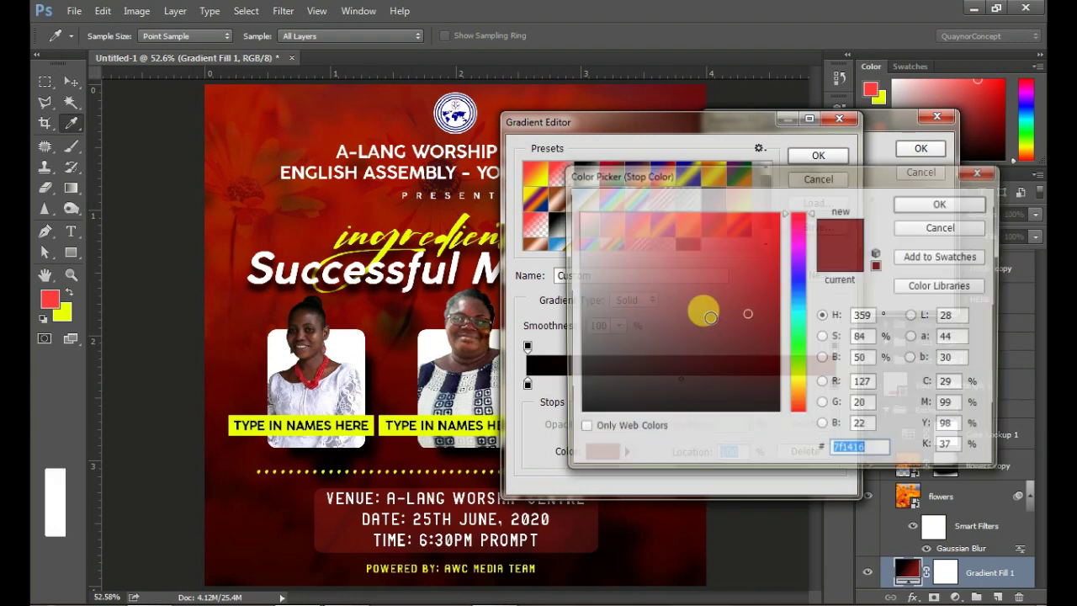
click(767, 267)
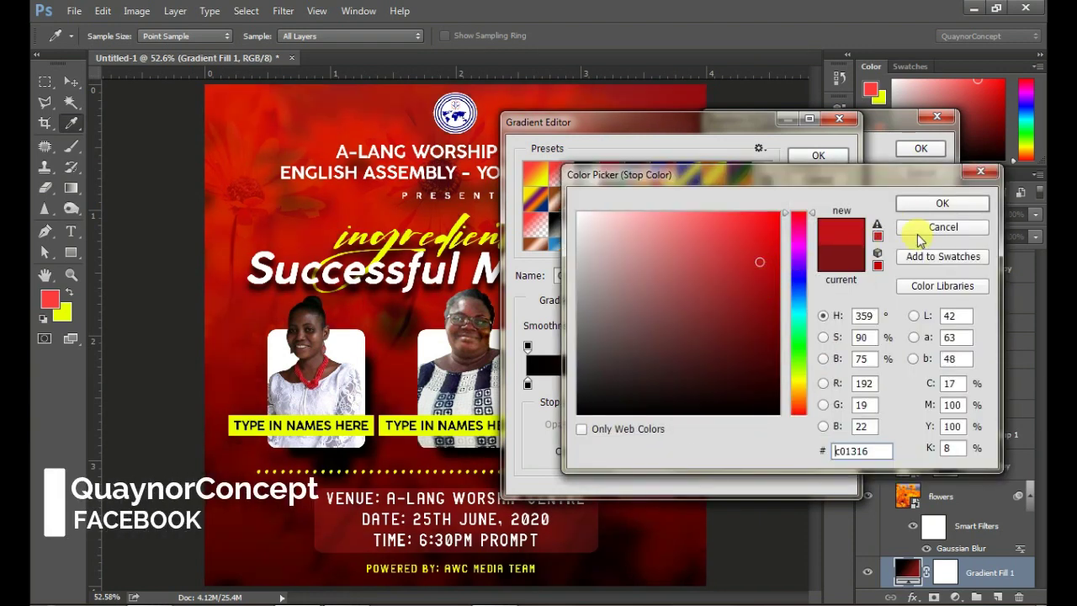
click(923, 209)
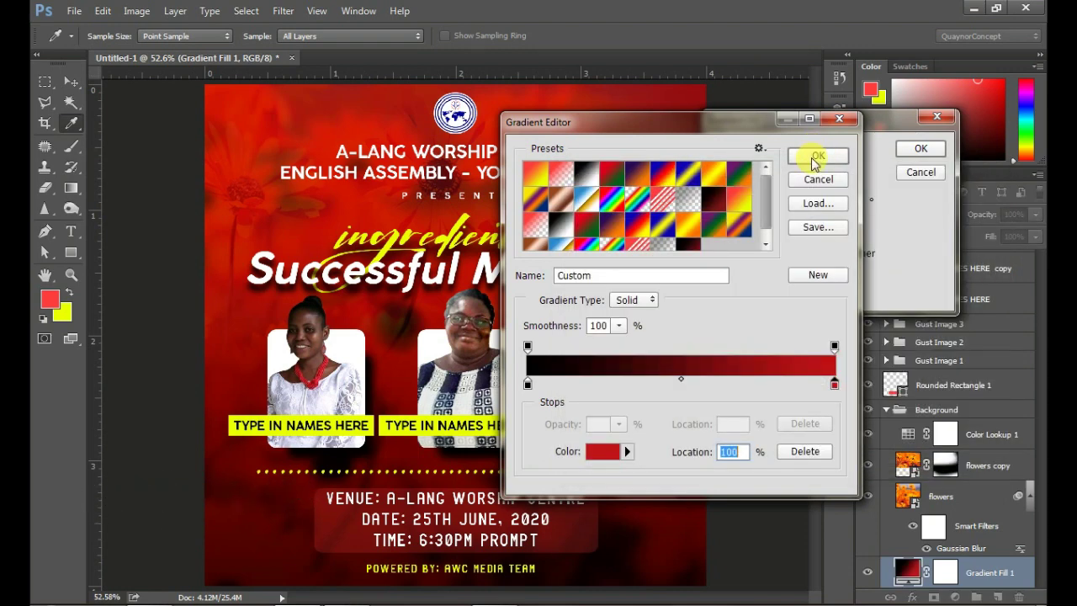
click(820, 157)
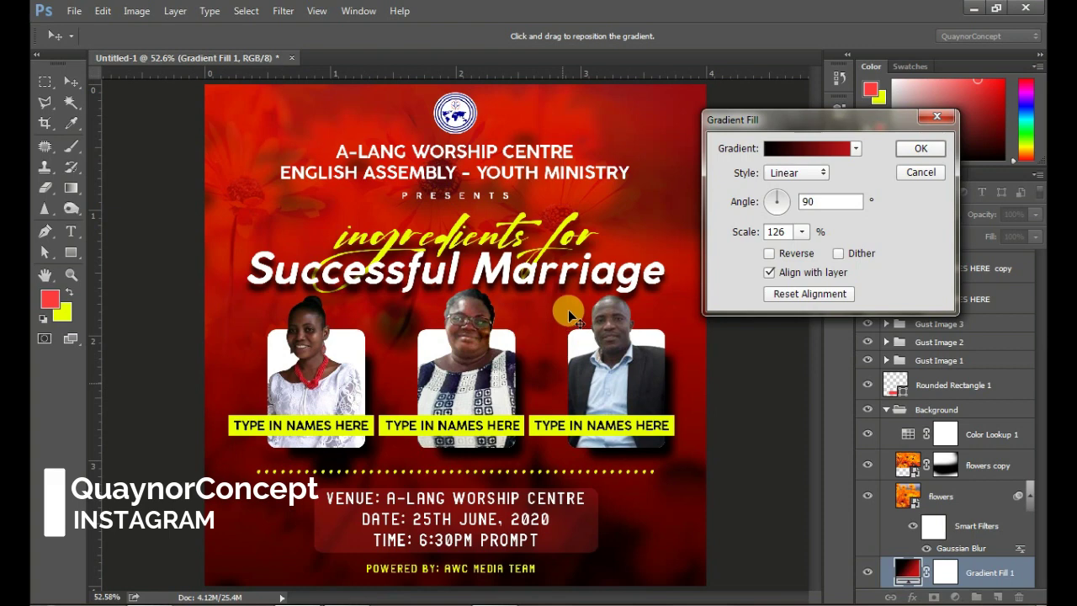
click(920, 150)
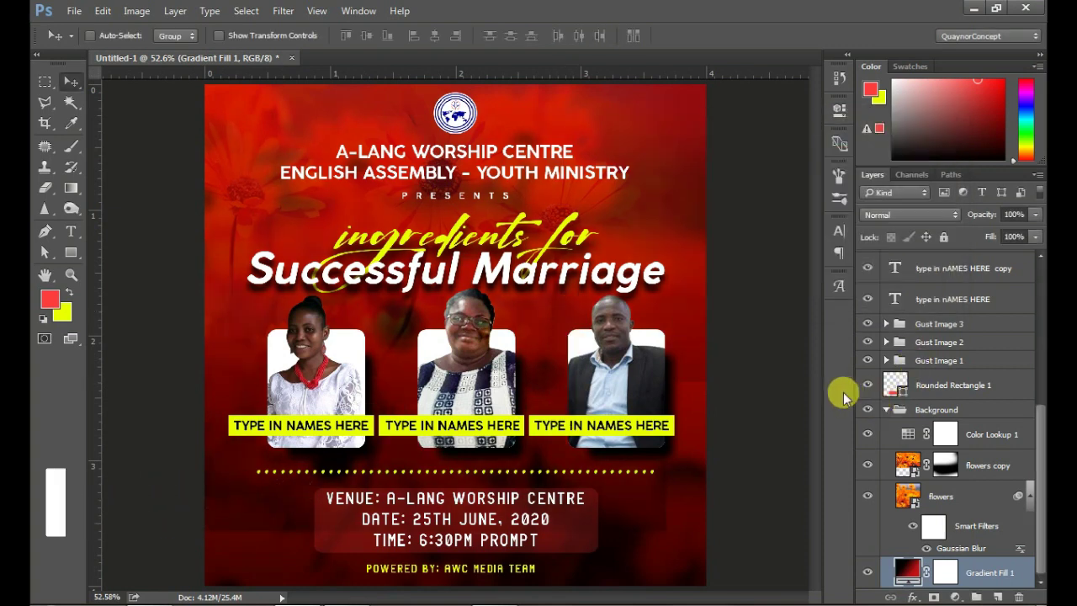
- Add a layer mask to the flowers layer and set a black 350 px, 0% hardness brush
click(1028, 497)
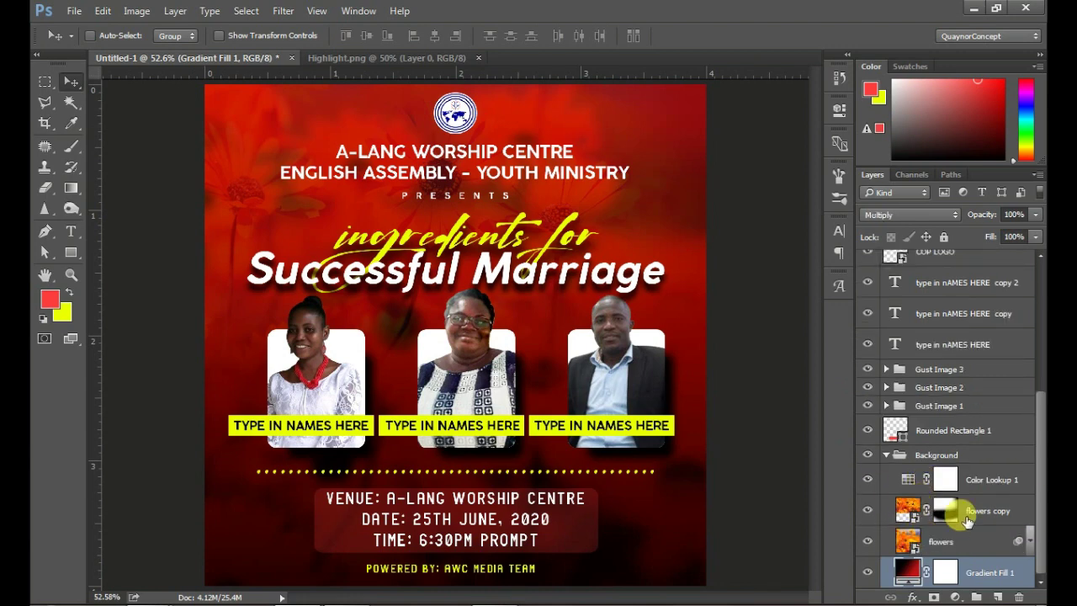
click(954, 538)
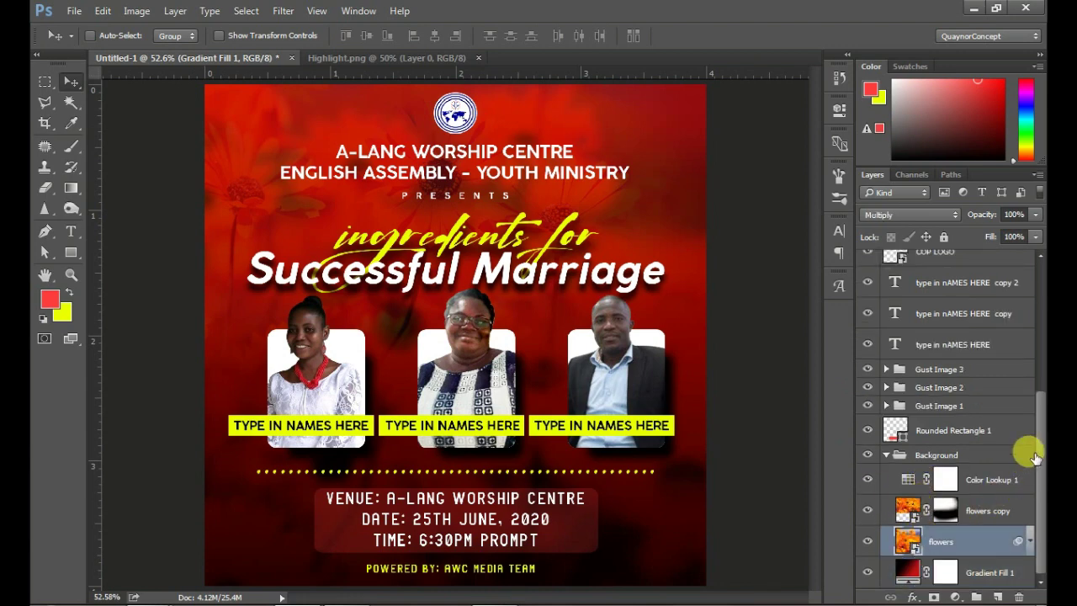
click(932, 597)
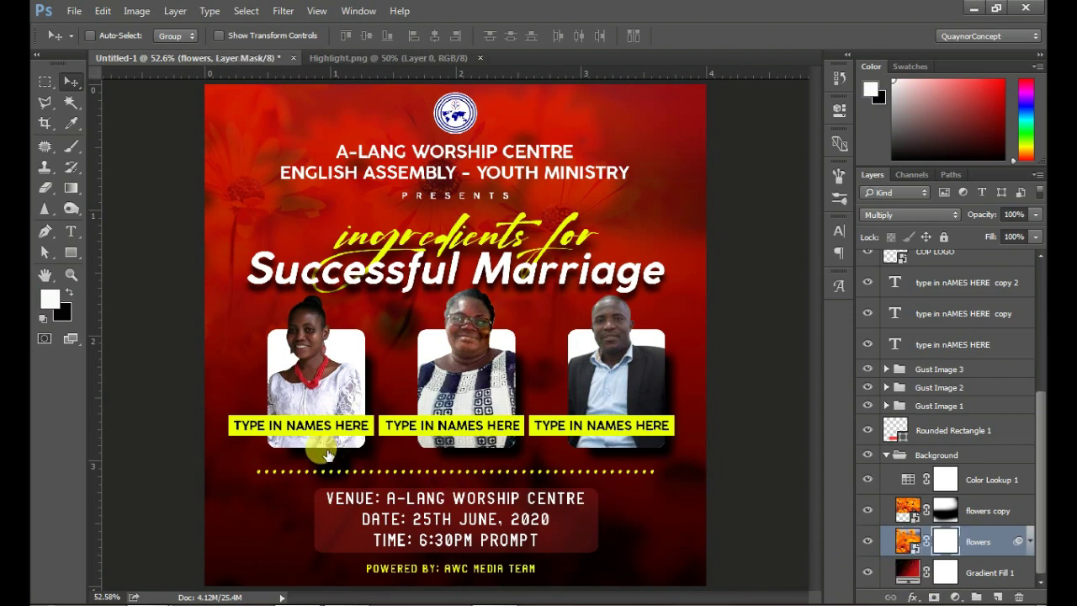
key(b)
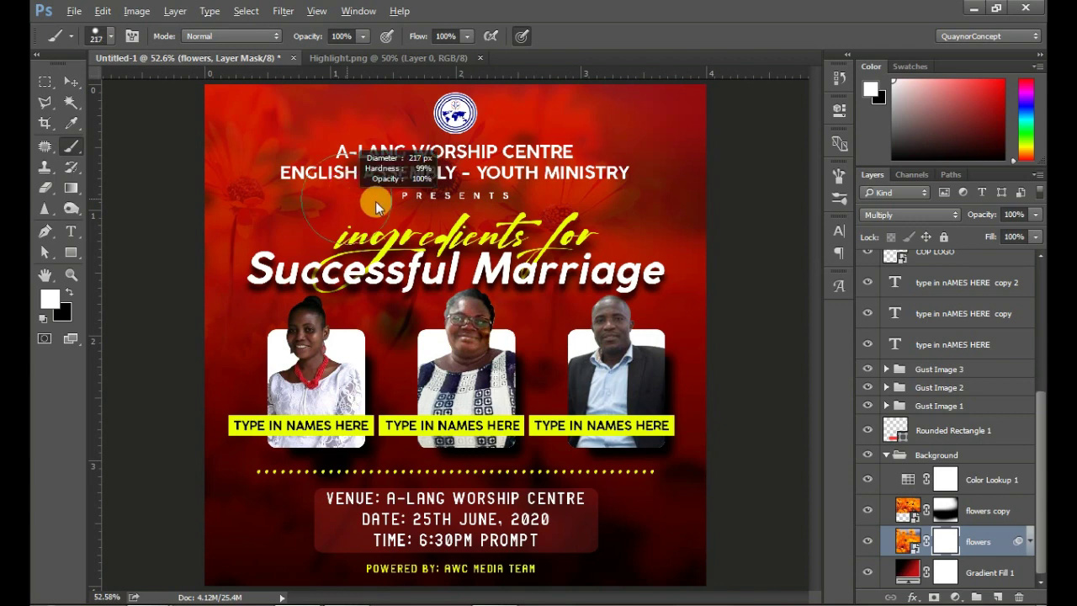
drag(375, 201, 393, 199)
right_click(392, 199)
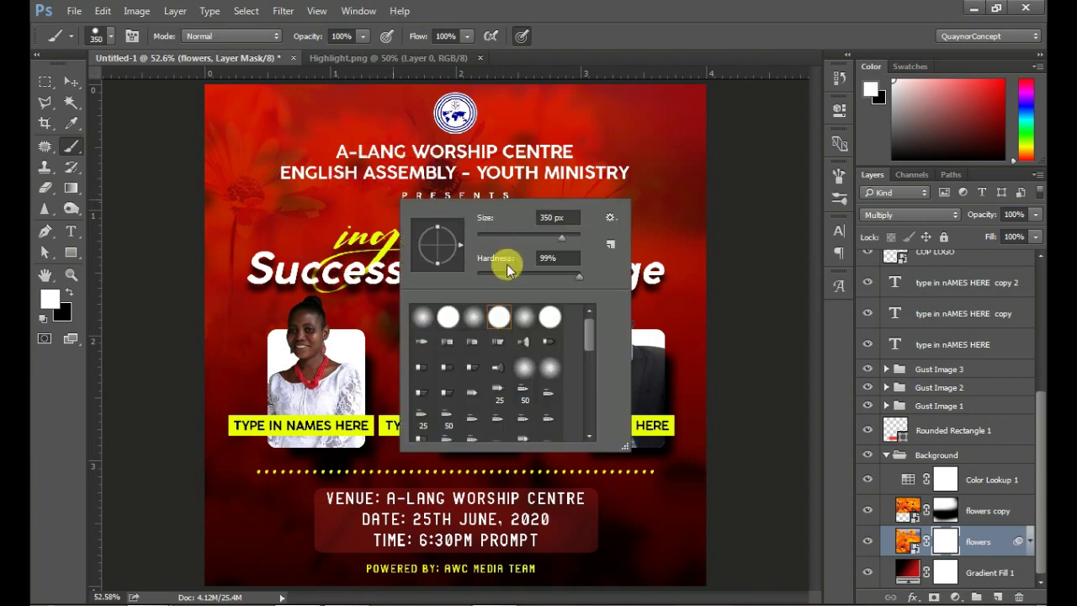
drag(499, 260, 381, 260)
key(Return)
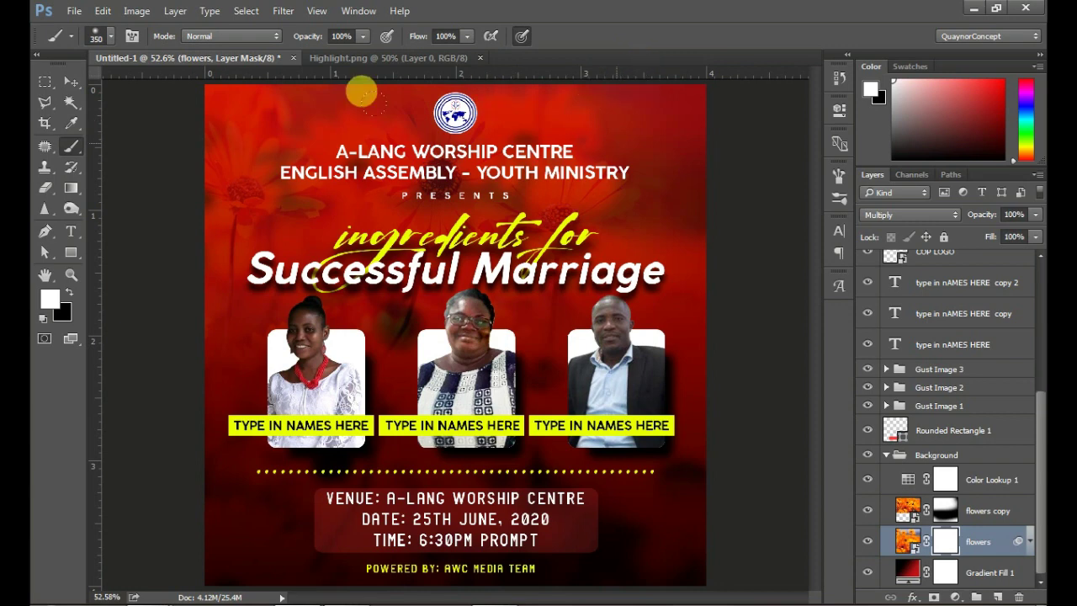
key(x)
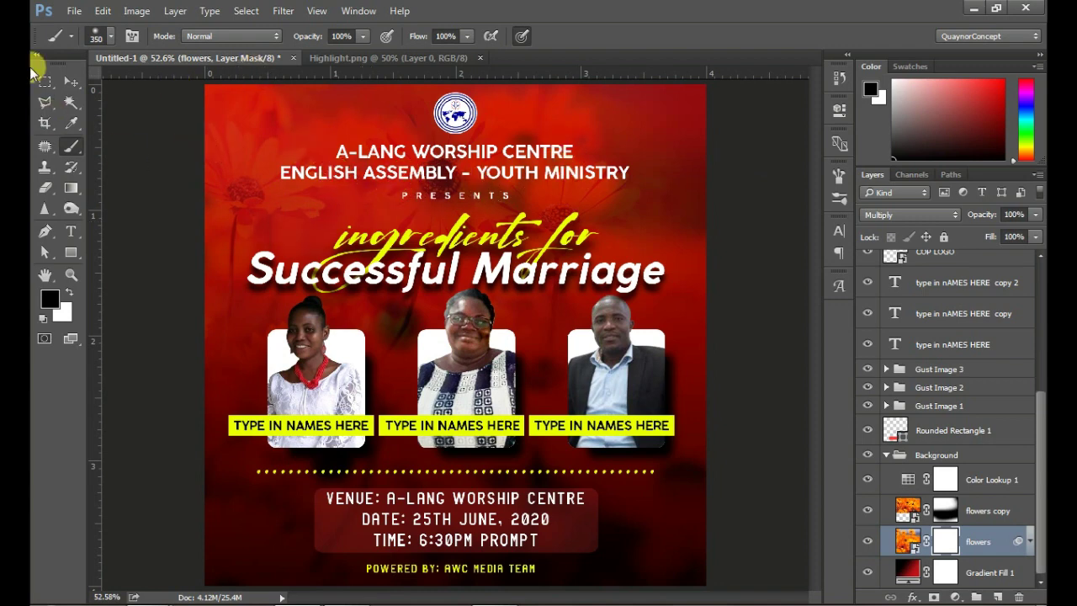
- Paint the flowers layer mask across the top-right area
click(71, 81)
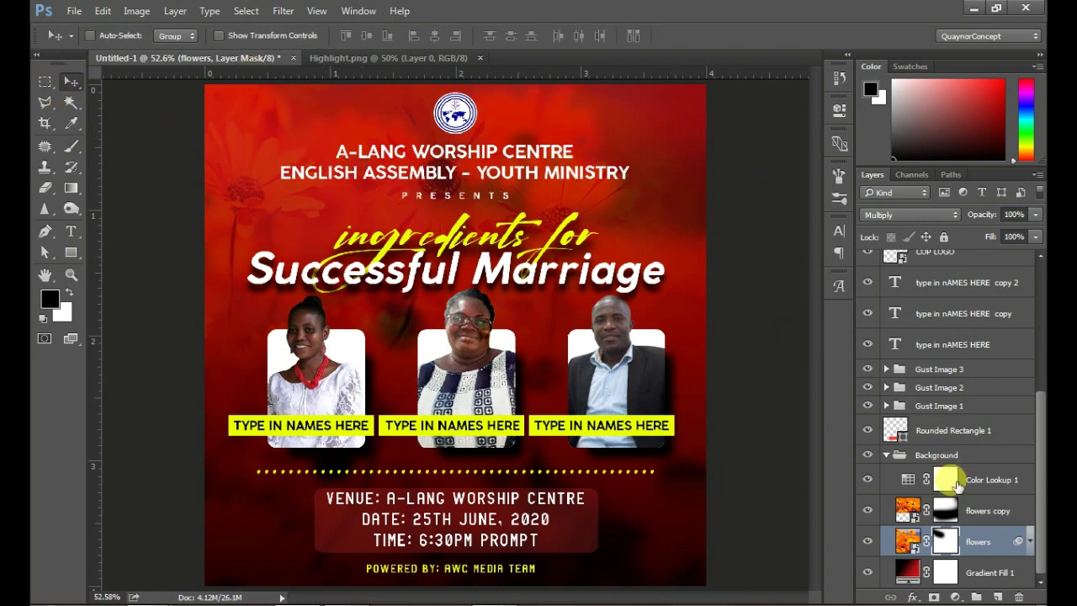
click(978, 511)
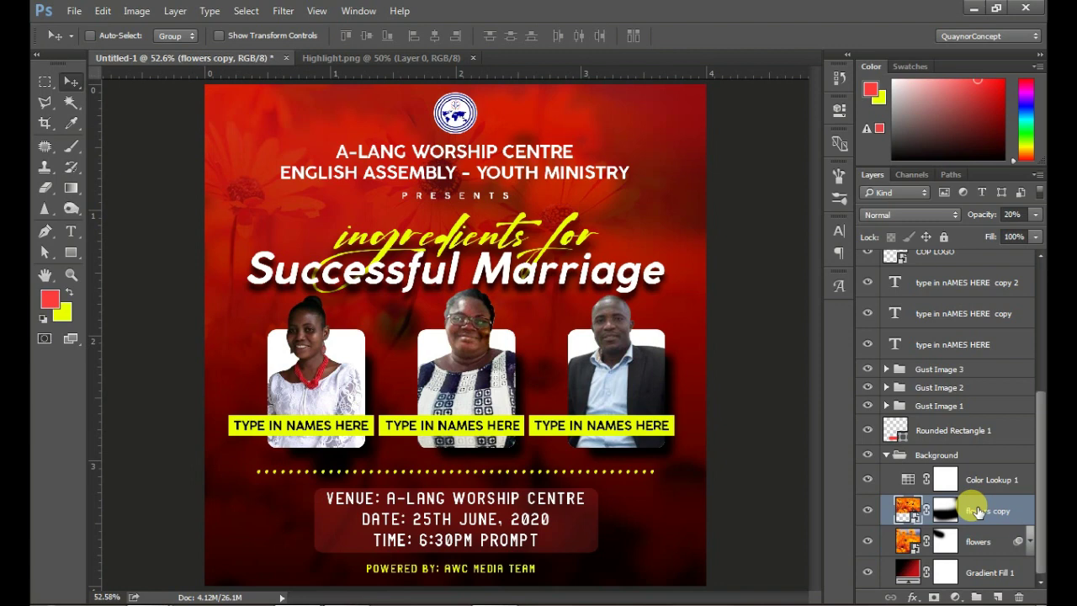
click(943, 543)
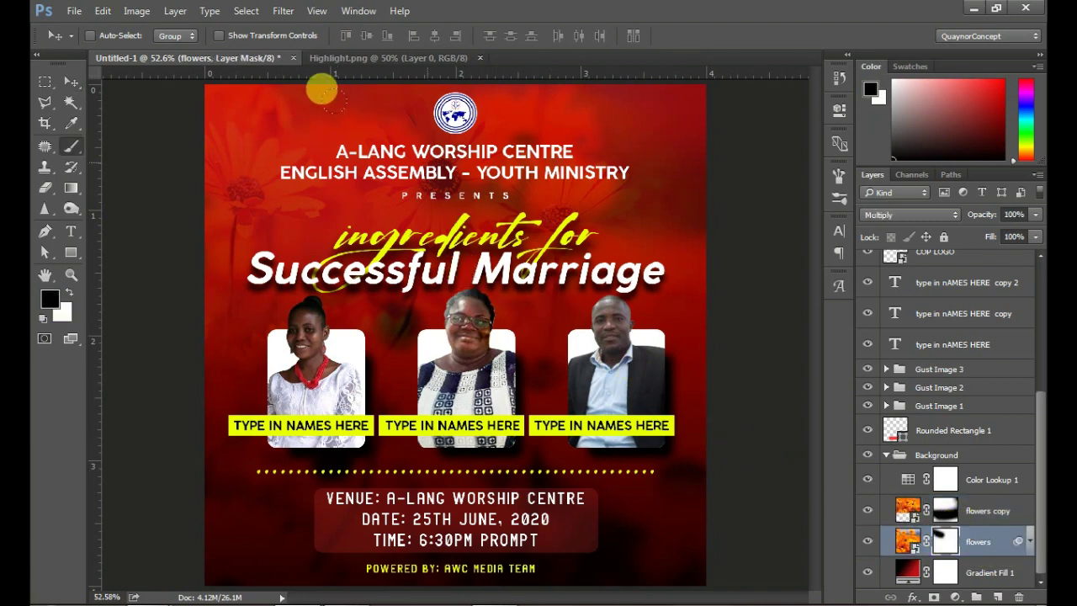
key(b)
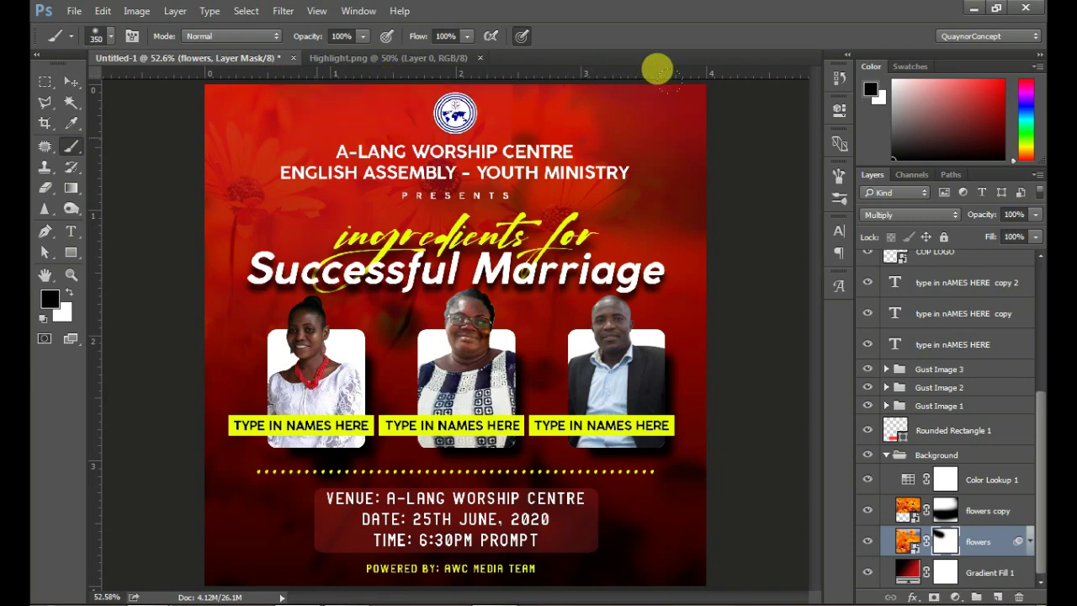
drag(656, 68, 657, 71)
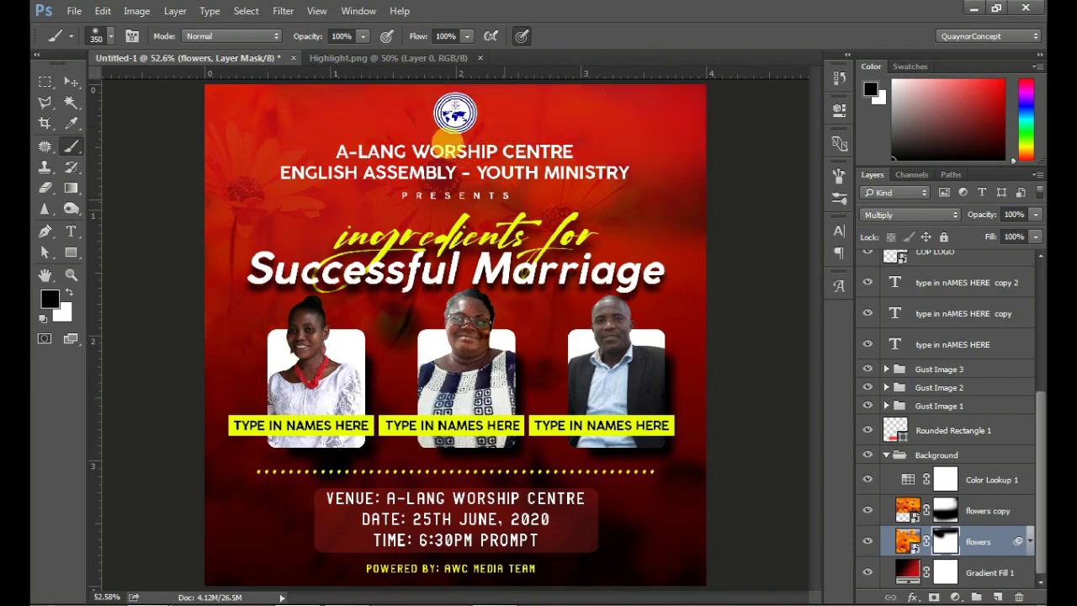
key(v)
- Raise the flowers copy layer's opacity to about 31%
click(944, 508)
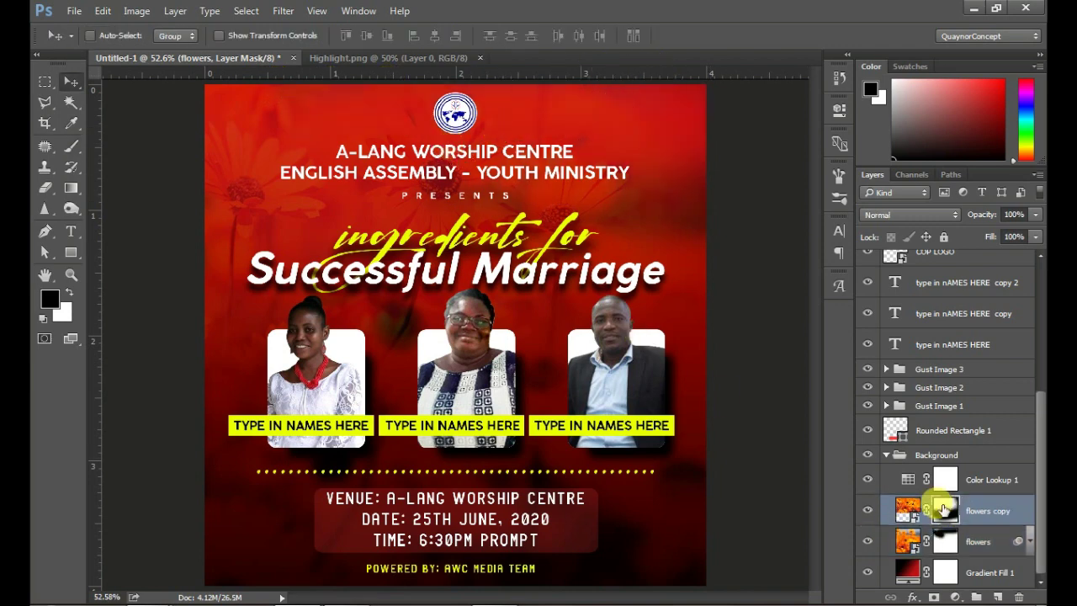
click(963, 535)
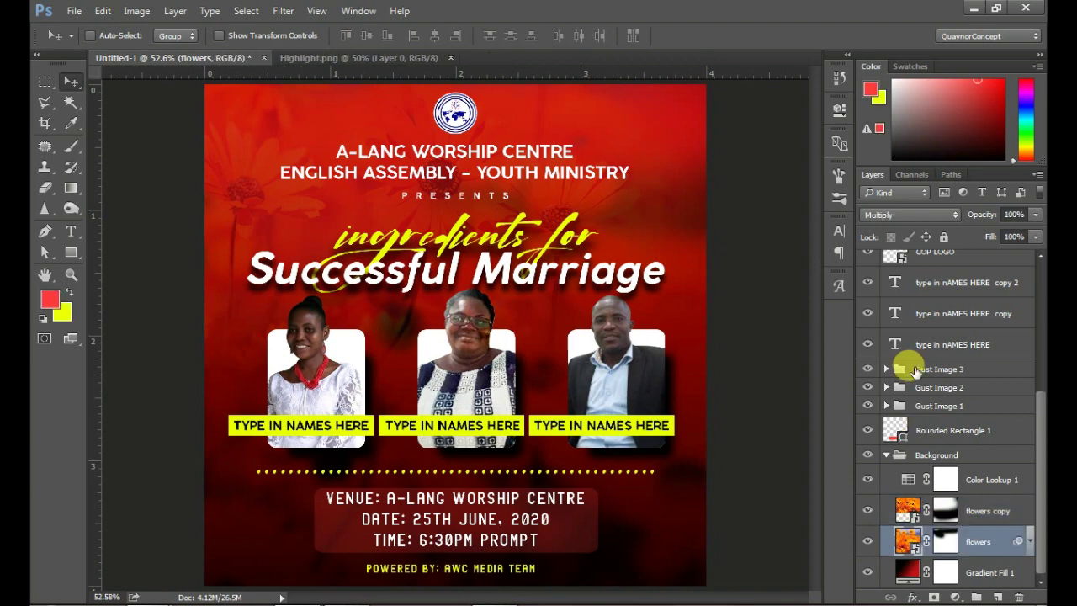
click(972, 511)
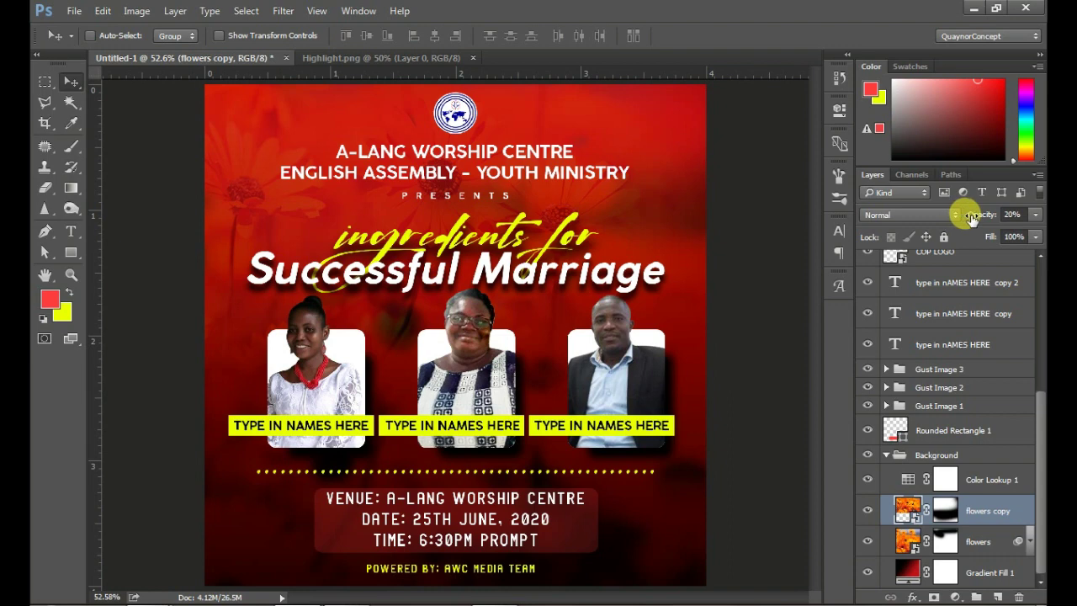
drag(975, 216, 982, 217)
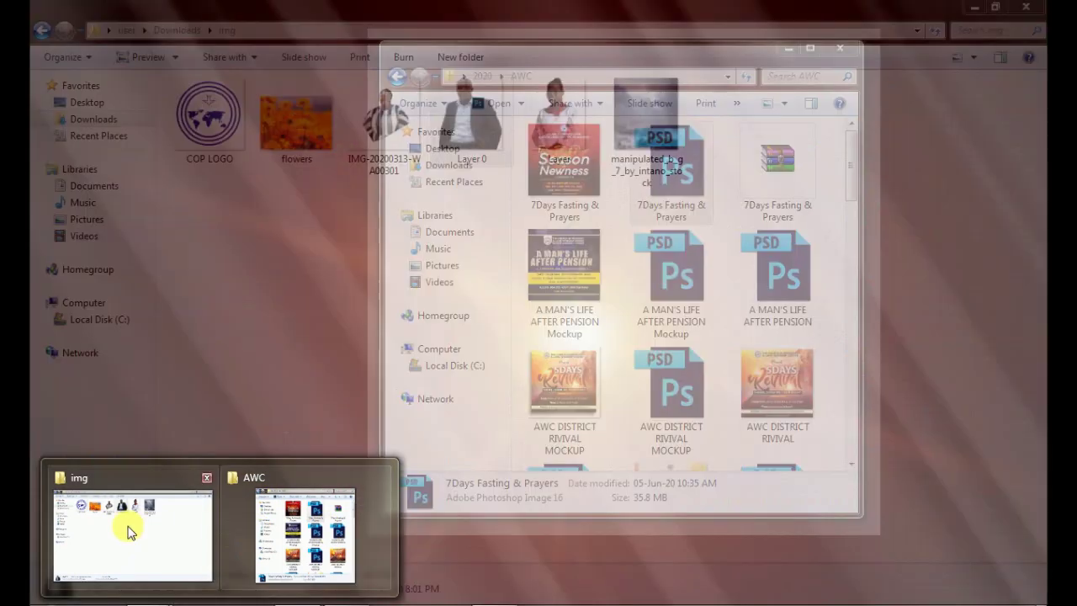
- Drag manipulated_b_g_7_by_intano_stock from the img folder onto the flyer canvas
click(130, 530)
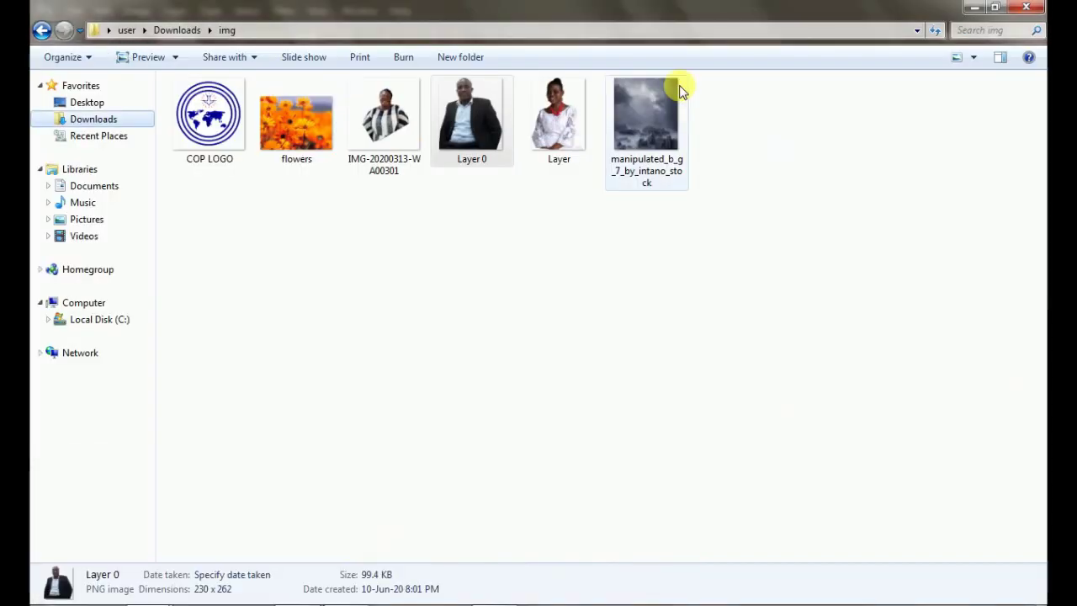
mouse_move(618, 139)
mouse_down()
mouse_move(493, 353)
mouse_move(363, 501)
mouse_up()
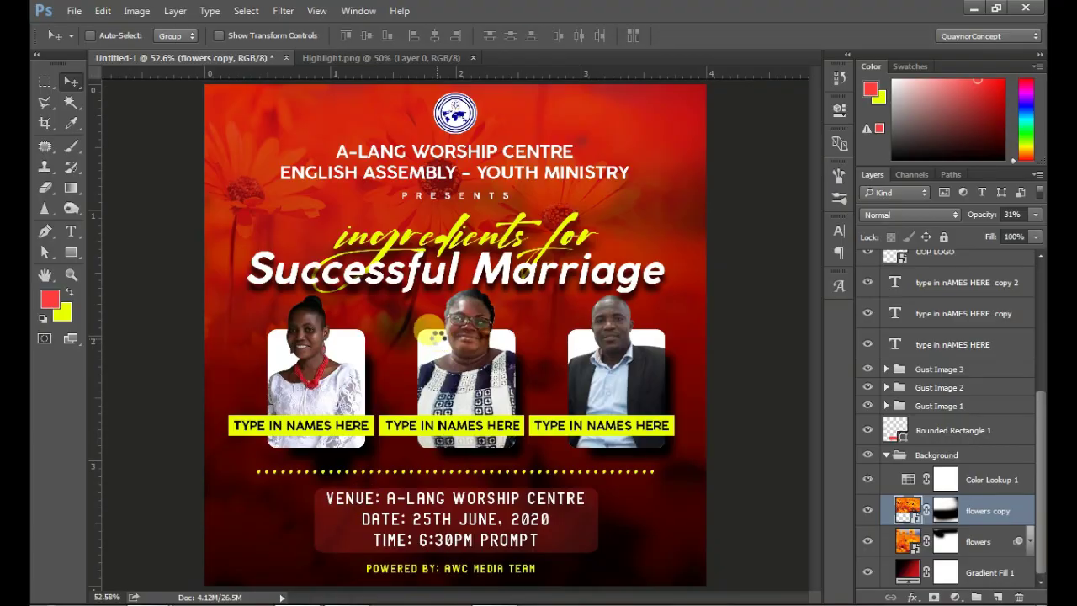
drag(364, 501, 476, 328)
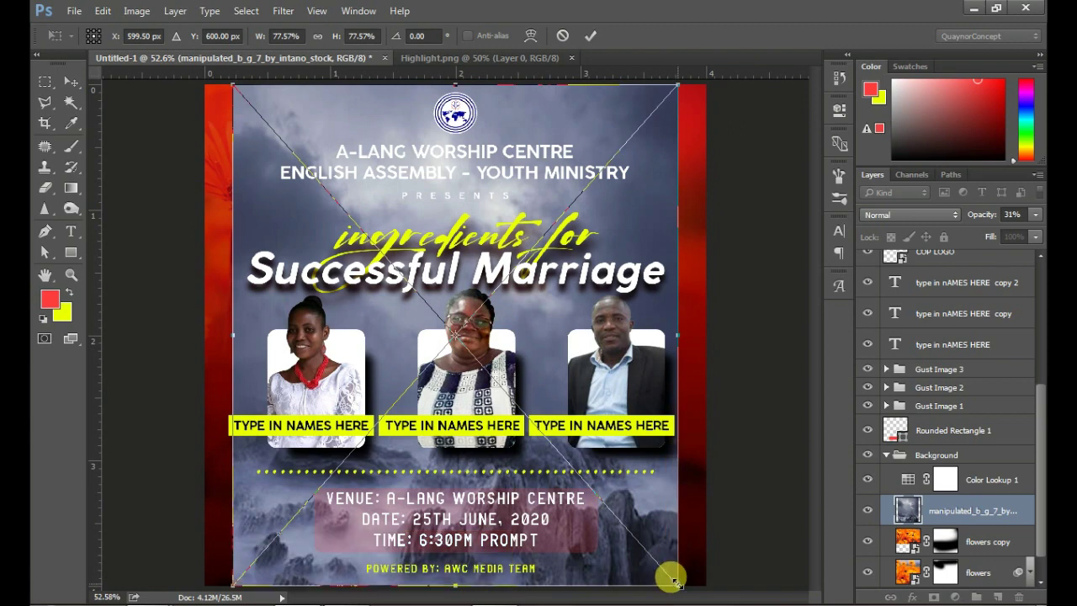
- Enlarge the sky image to about 91.8% to cover the flyer, flip it vertically, and commit
mouse_move(673, 578)
mouse_down()
mouse_move(715, 604)
mouse_move(718, 589)
mouse_up()
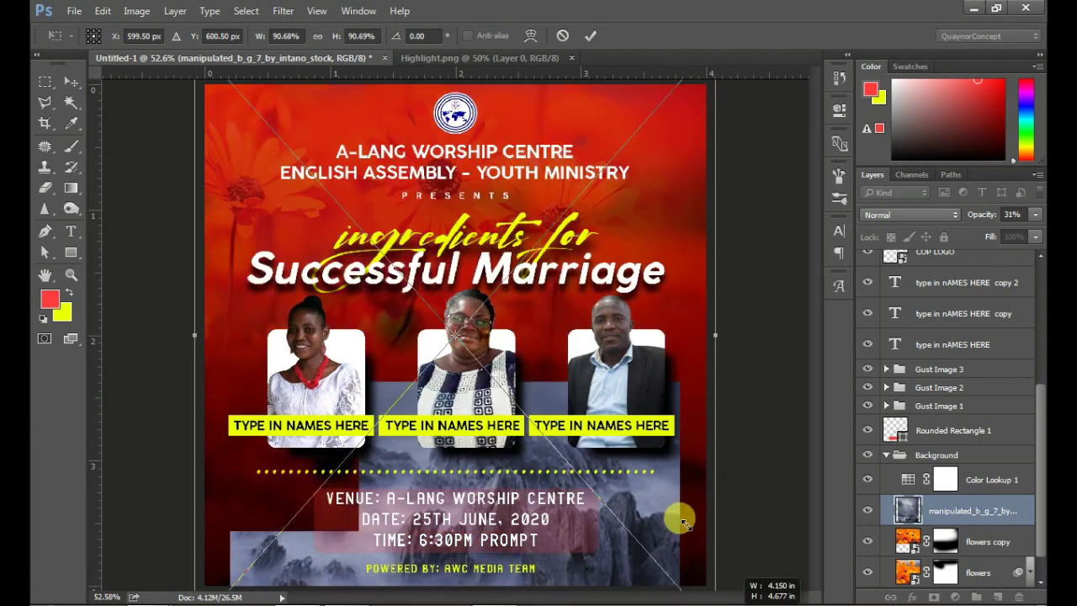
right_click(581, 148)
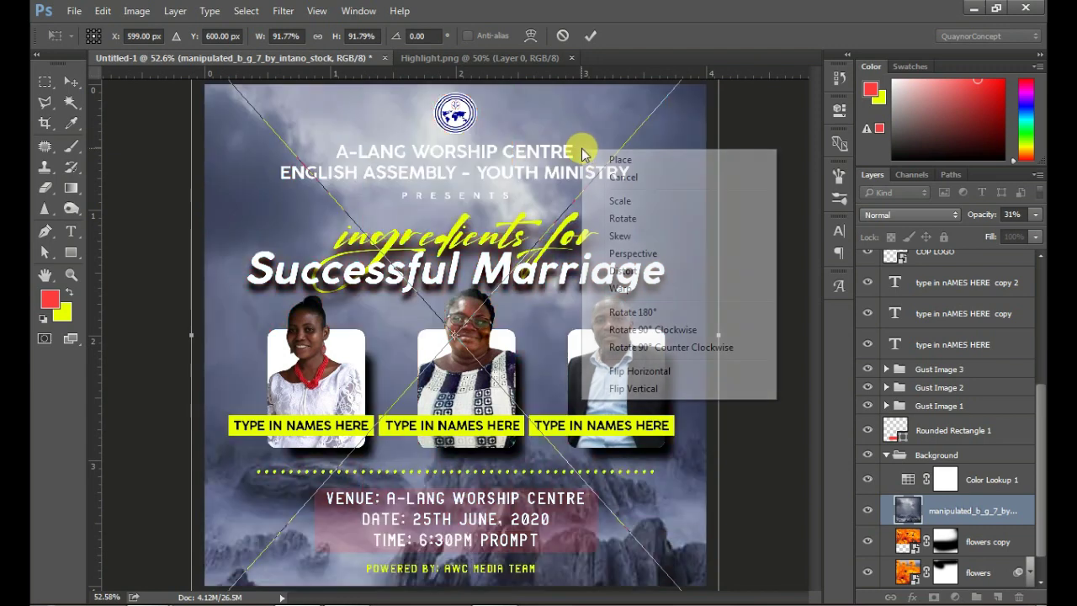
click(632, 387)
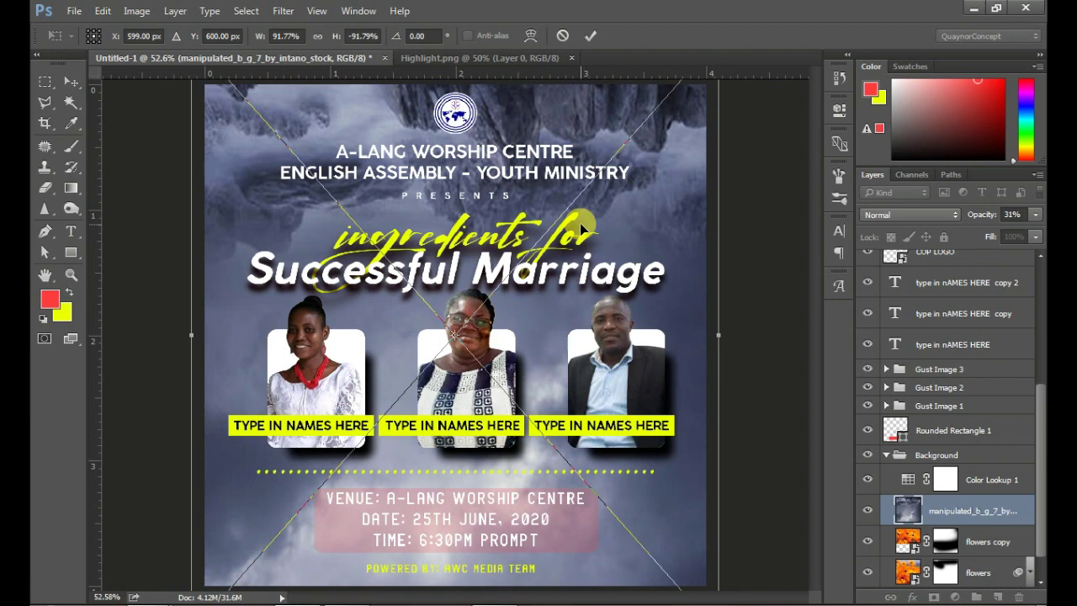
right_click(580, 229)
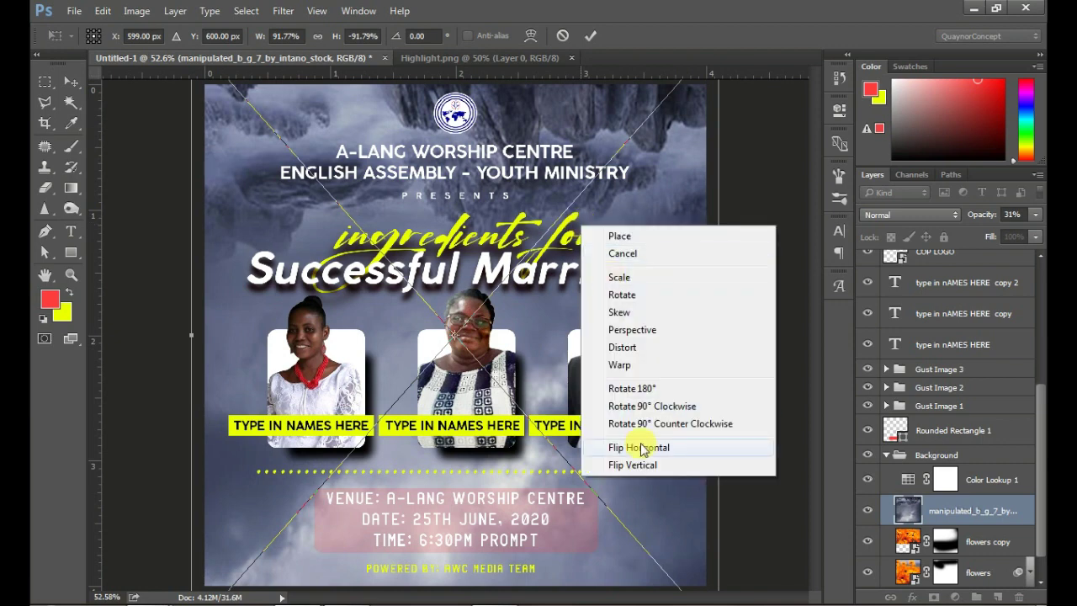
click(618, 82)
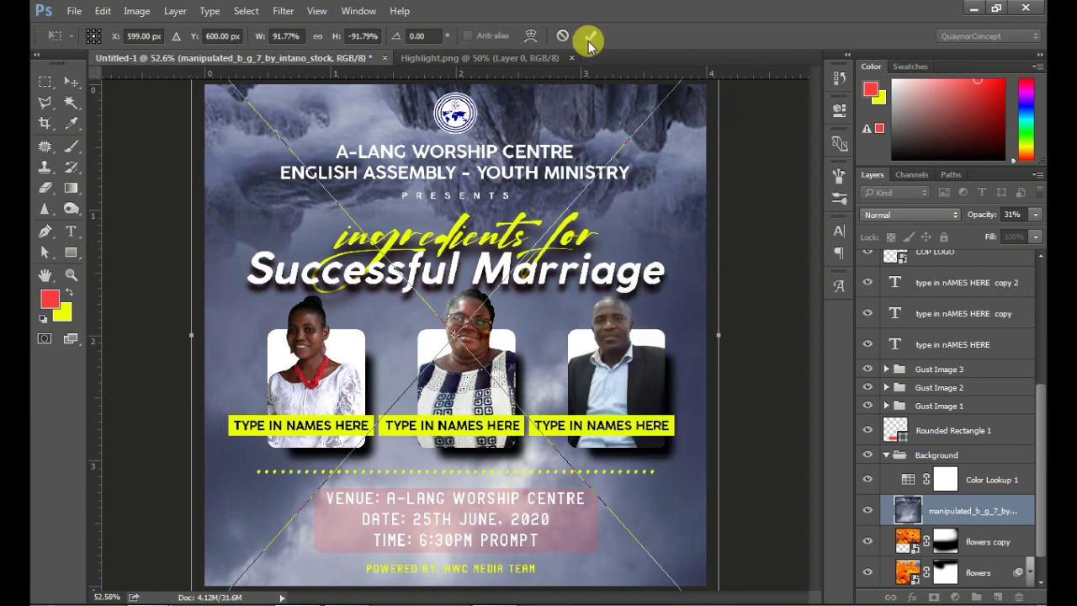
key(Return)
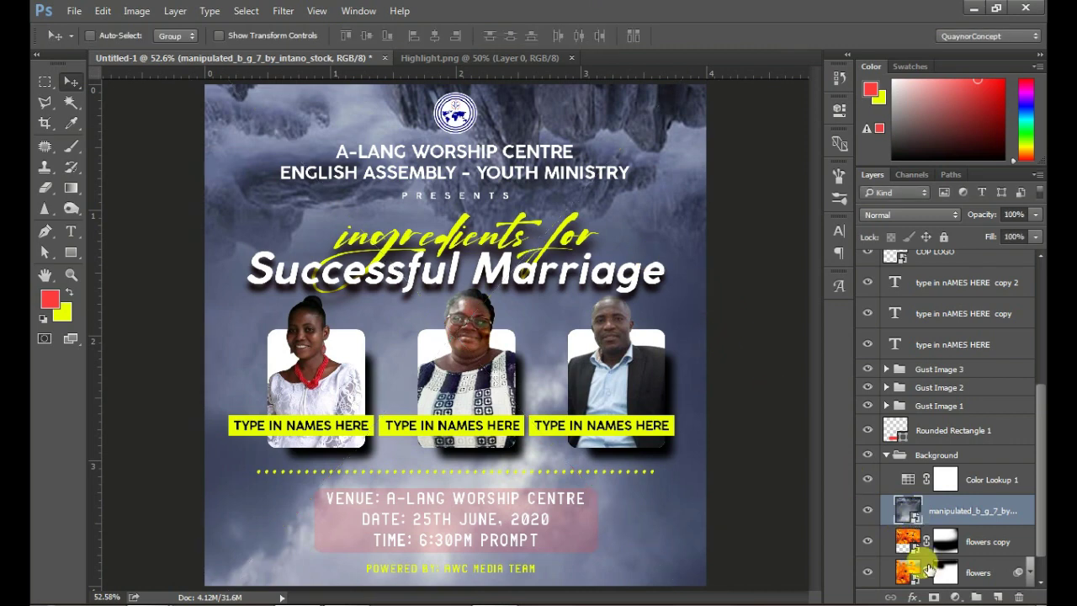
- Mask the sky layer with a 673 px black brush across the top and middle
click(933, 597)
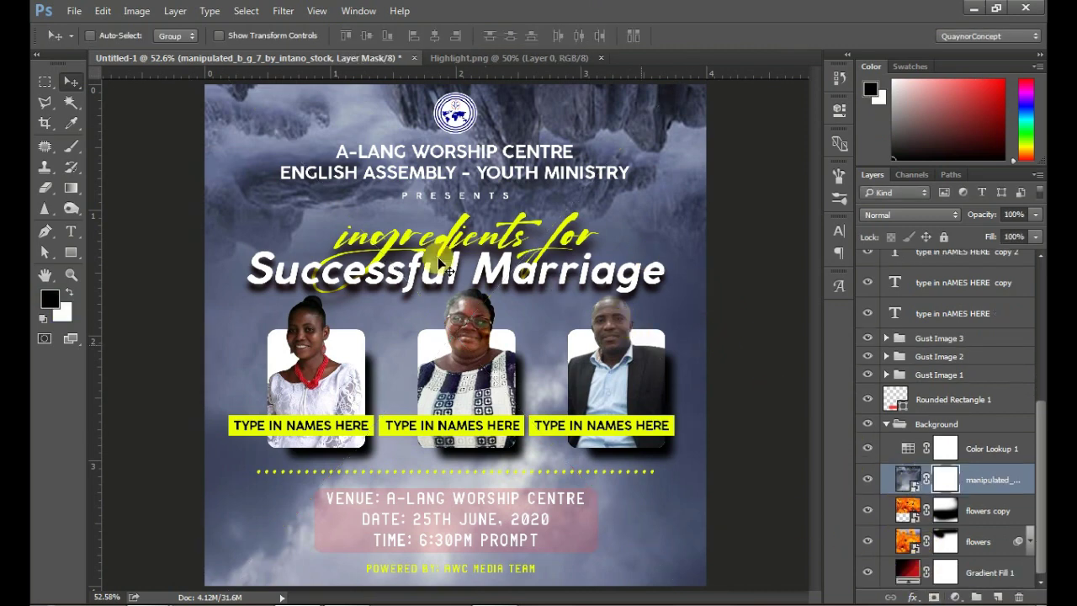
key(b)
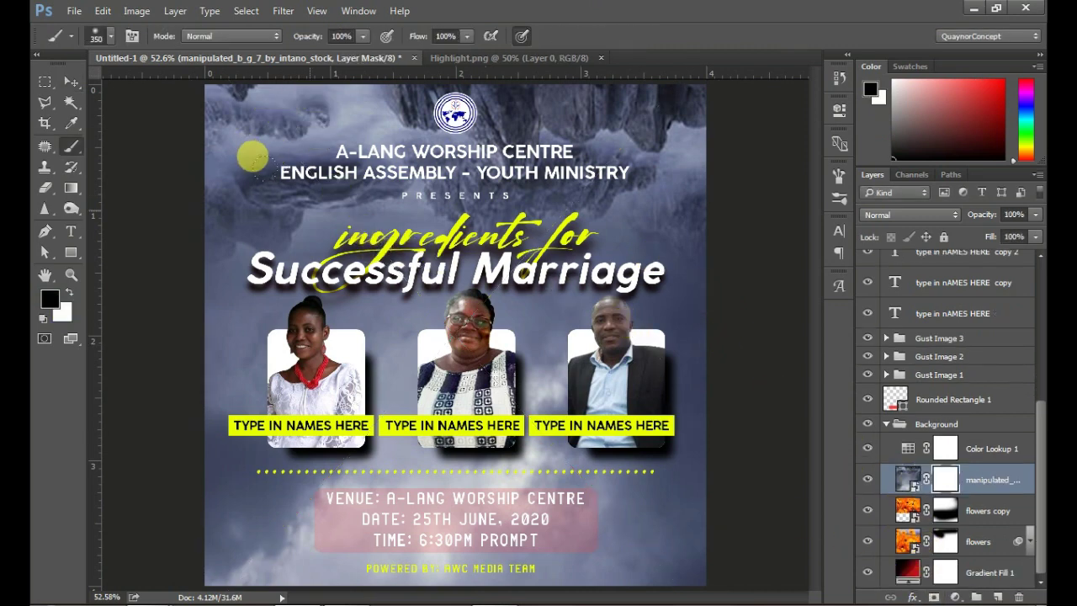
drag(301, 186, 284, 217)
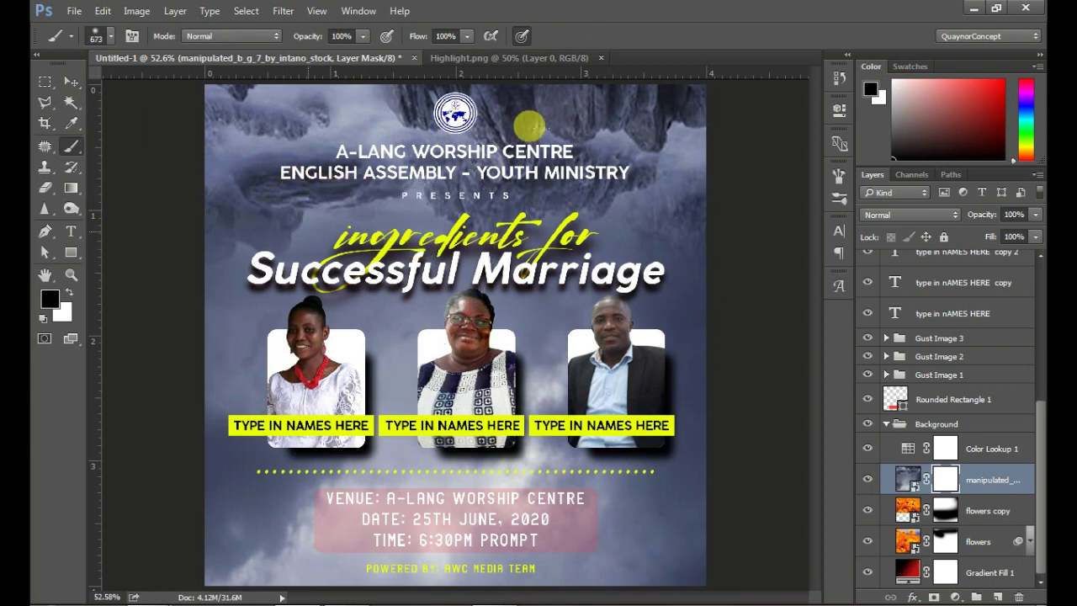
drag(252, 168, 471, 135)
drag(353, 253, 496, 361)
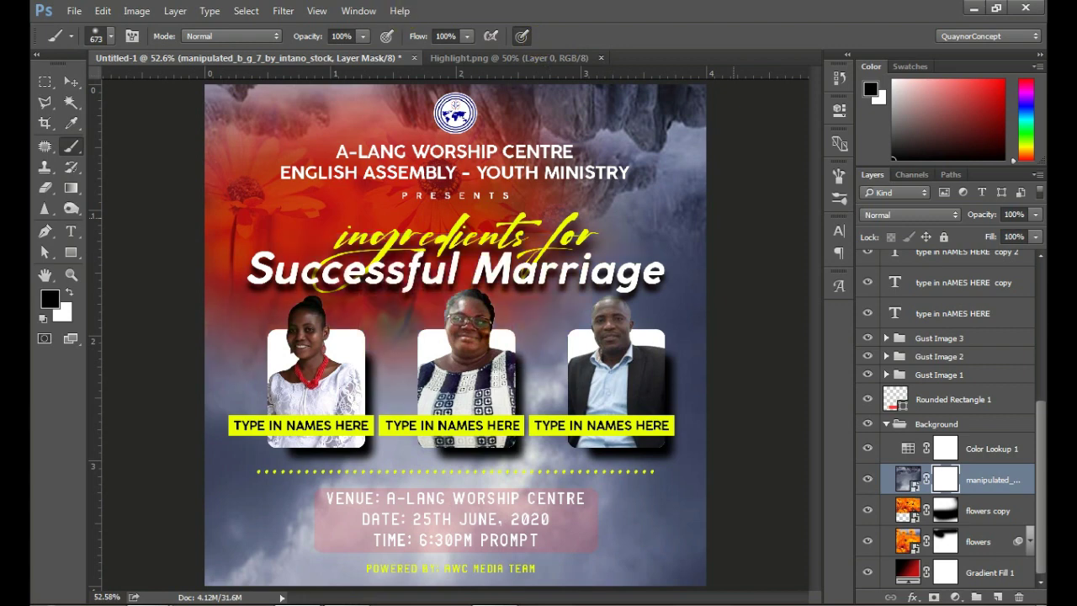
drag(530, 160, 689, 143)
drag(522, 269, 673, 320)
drag(589, 109, 698, 126)
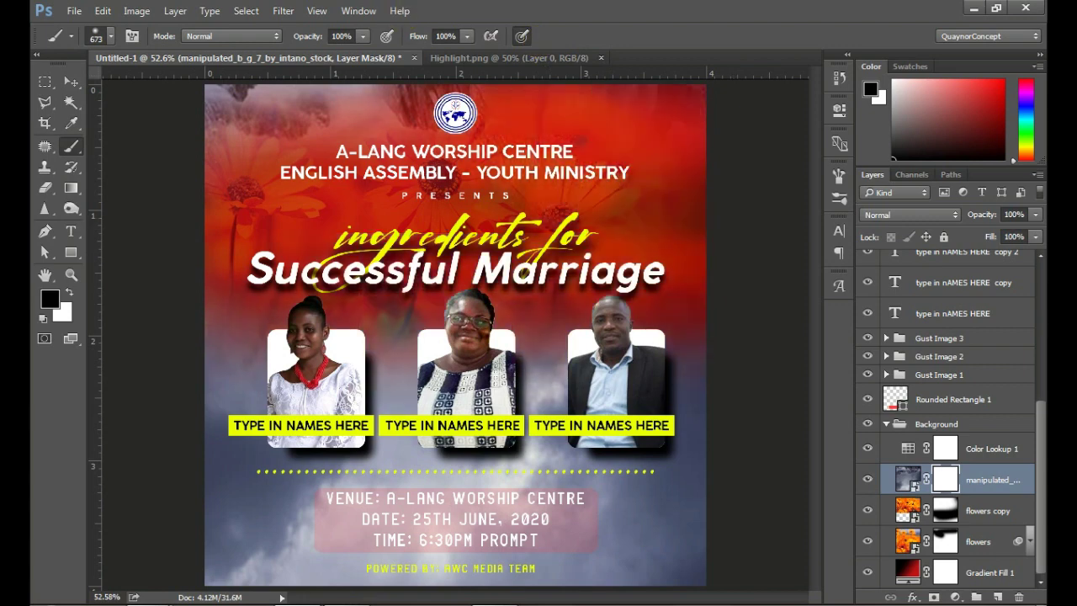
drag(210, 117, 471, 117)
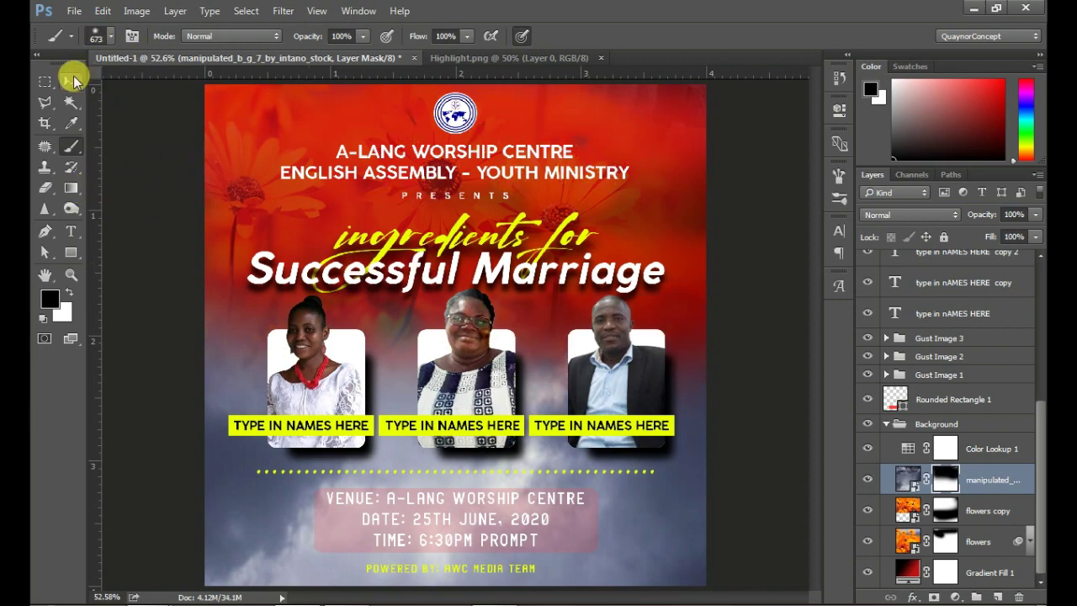
key(v)
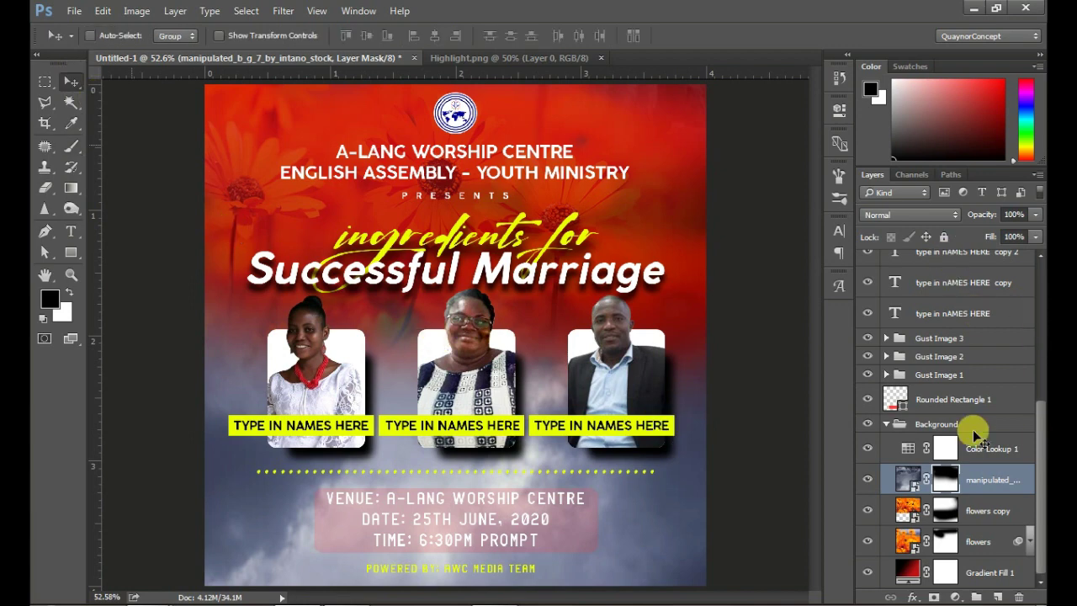
- Set the sky layer's blend mode to Multiply and target its mask
click(903, 216)
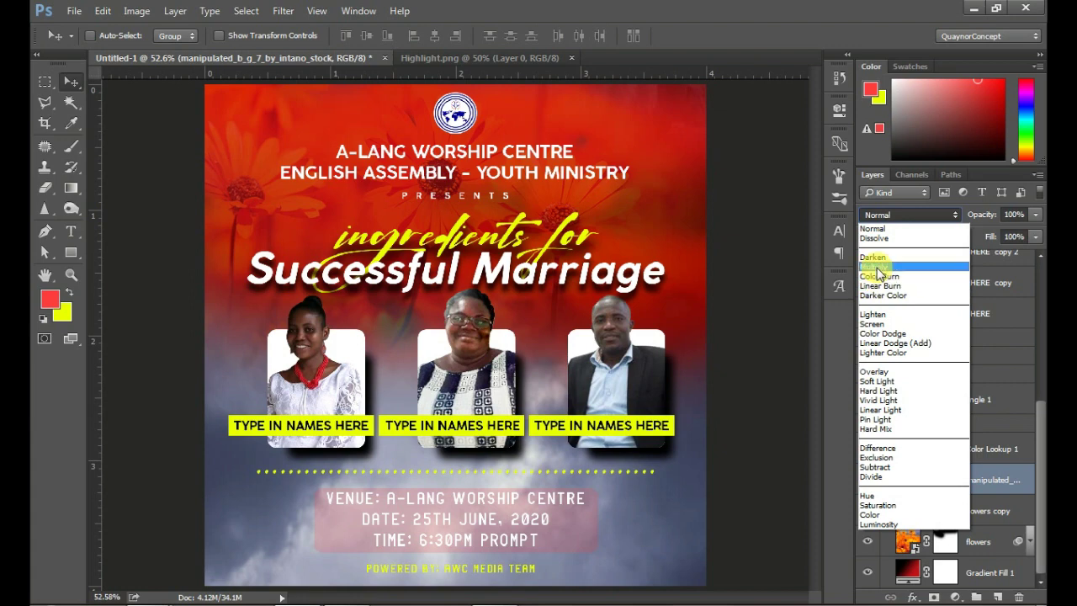
click(873, 267)
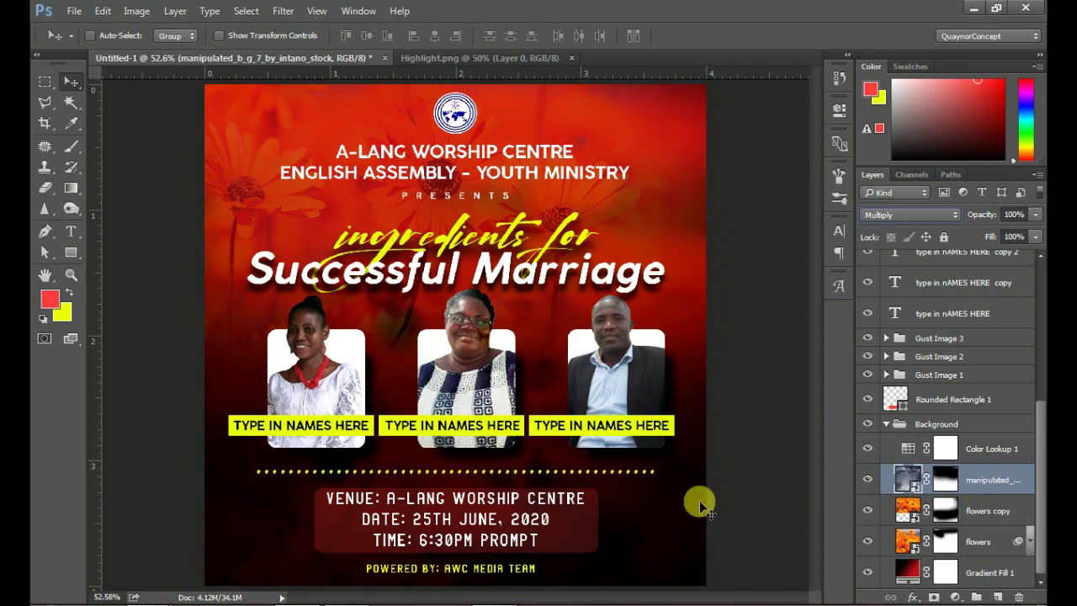
click(946, 479)
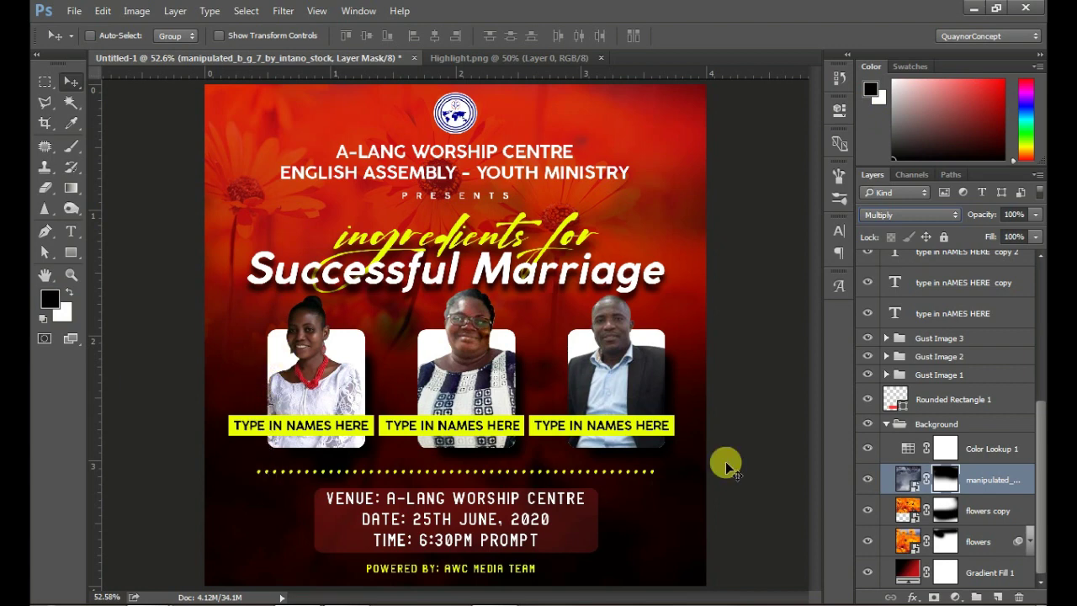
- Hide more sky near the first two photos, then collapse the Background group
click(71, 150)
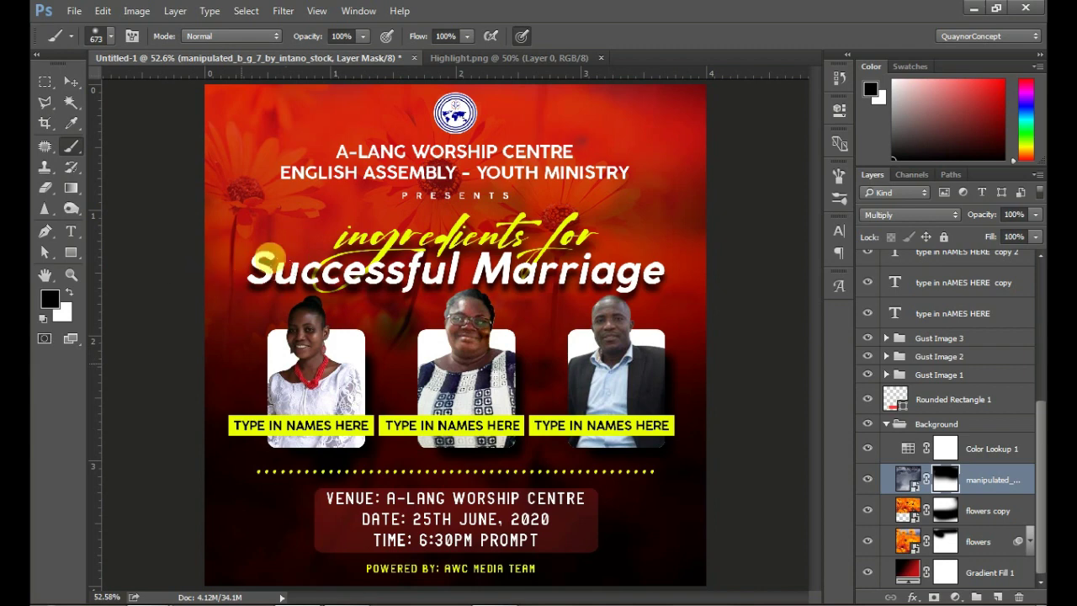
drag(268, 256, 555, 244)
click(384, 348)
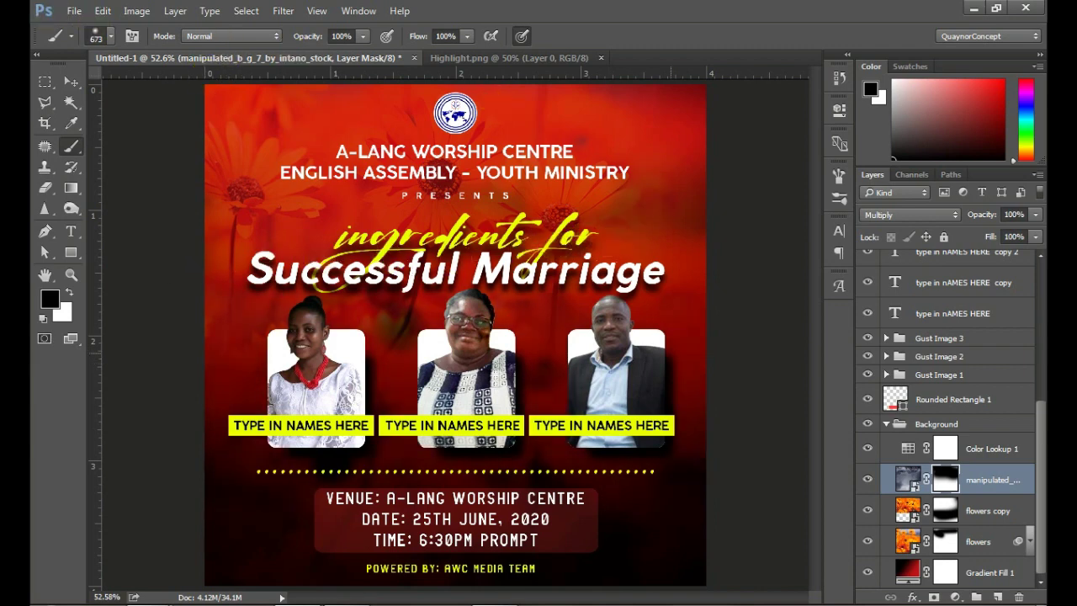
click(70, 87)
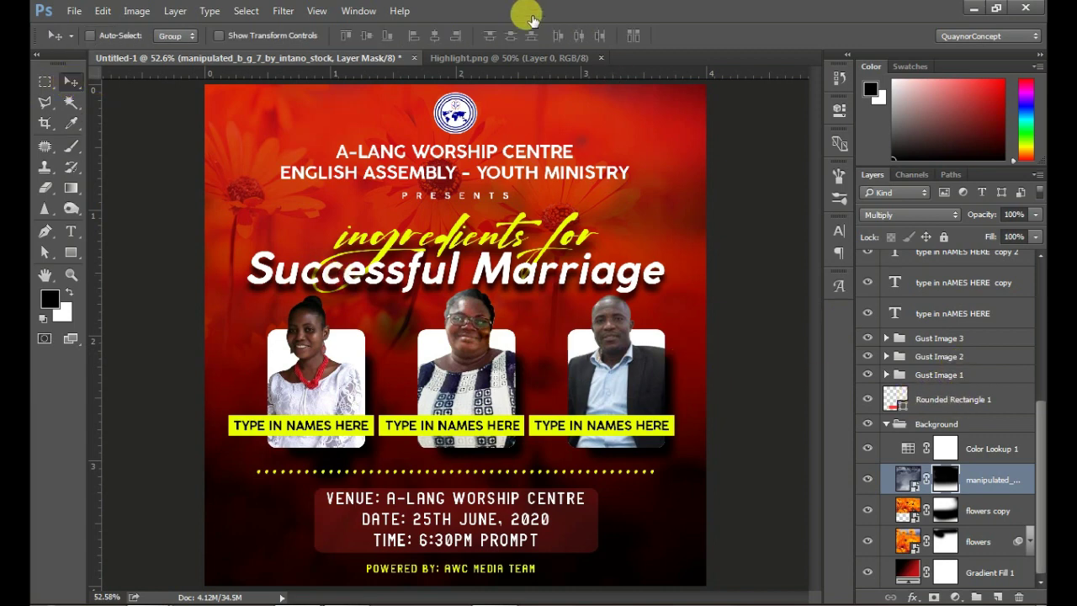
click(886, 424)
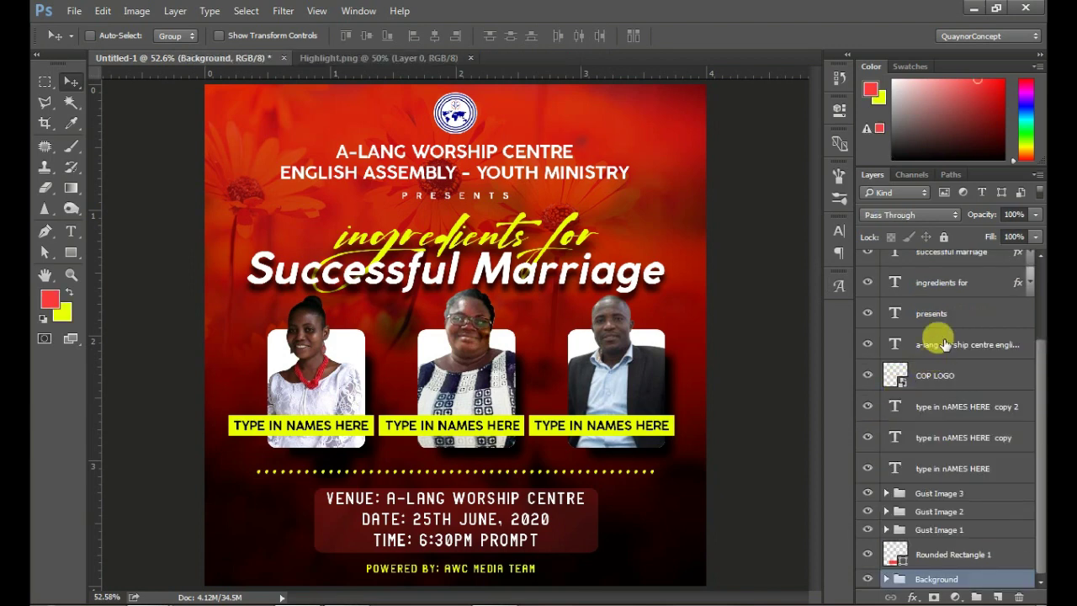
- Move the three Gust Image groups higher in the stack and select the Background group
click(946, 530)
shift+click(946, 497)
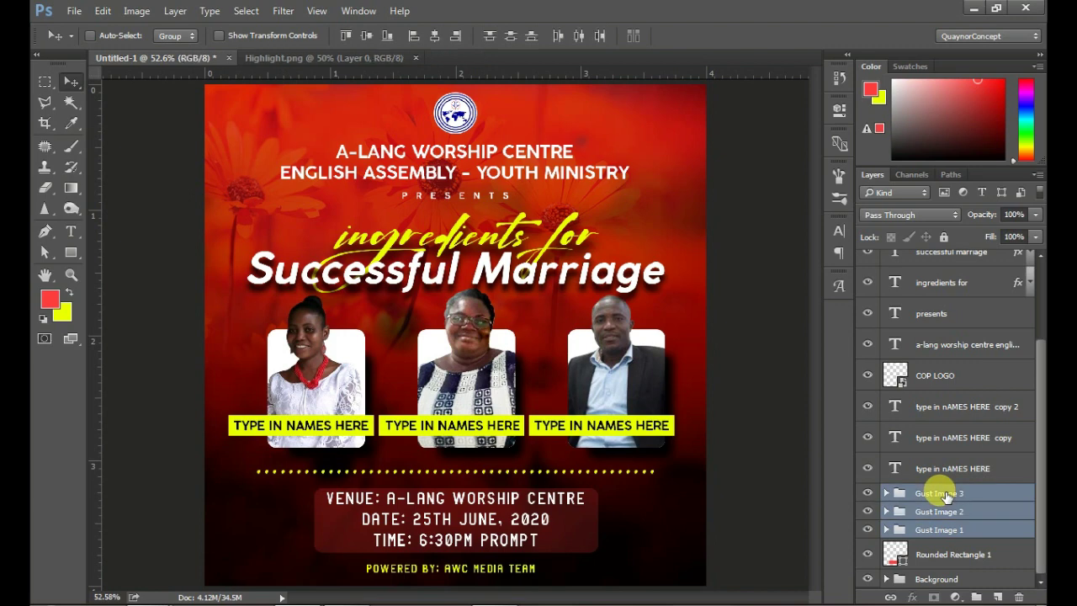
mouse_move(945, 497)
mouse_down()
mouse_move(938, 238)
mouse_move(917, 242)
mouse_up()
drag(1042, 325, 1042, 481)
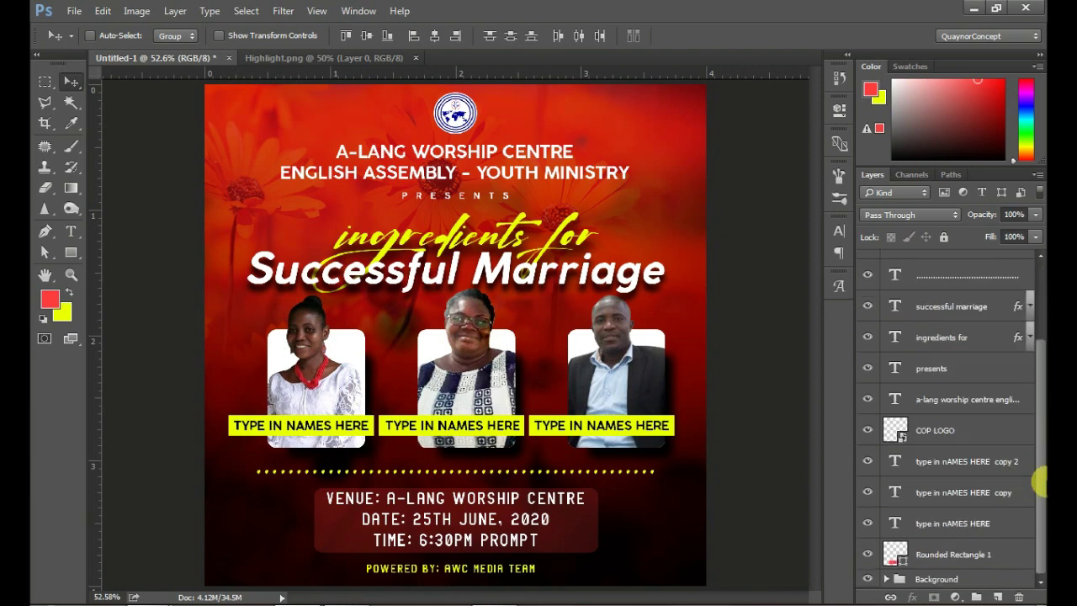
click(916, 577)
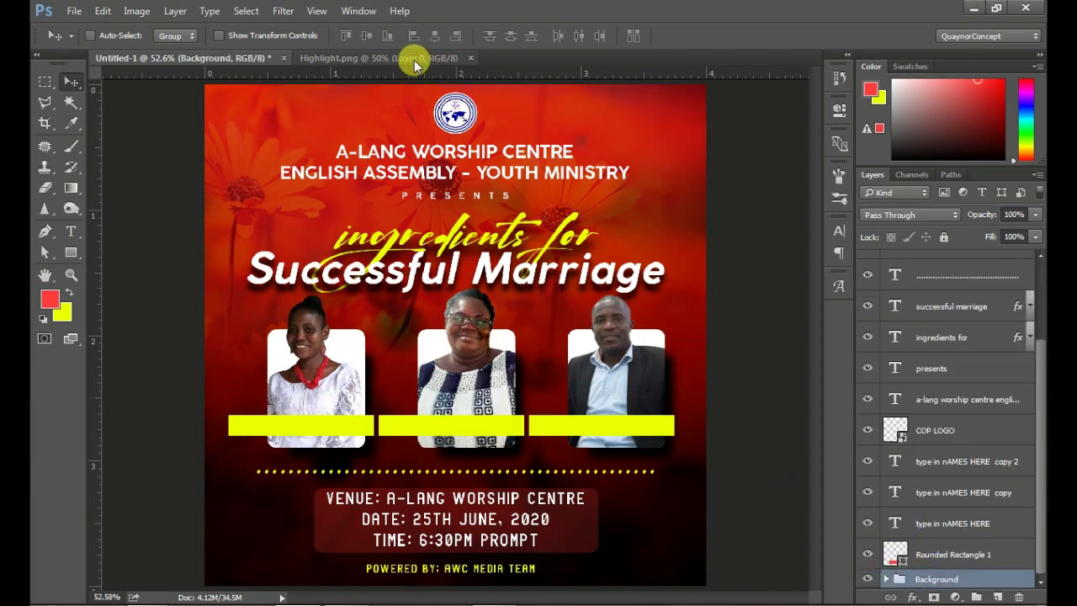
- Bring the light streak from Highlight.png into the flyer and position it
click(414, 59)
drag(503, 320, 198, 58)
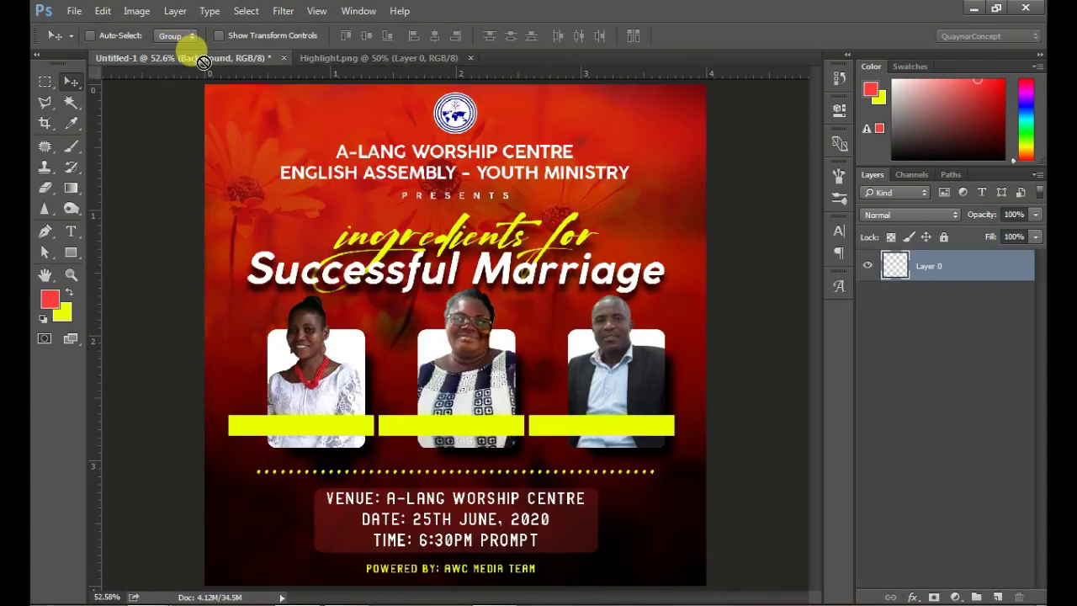
drag(197, 58, 452, 297)
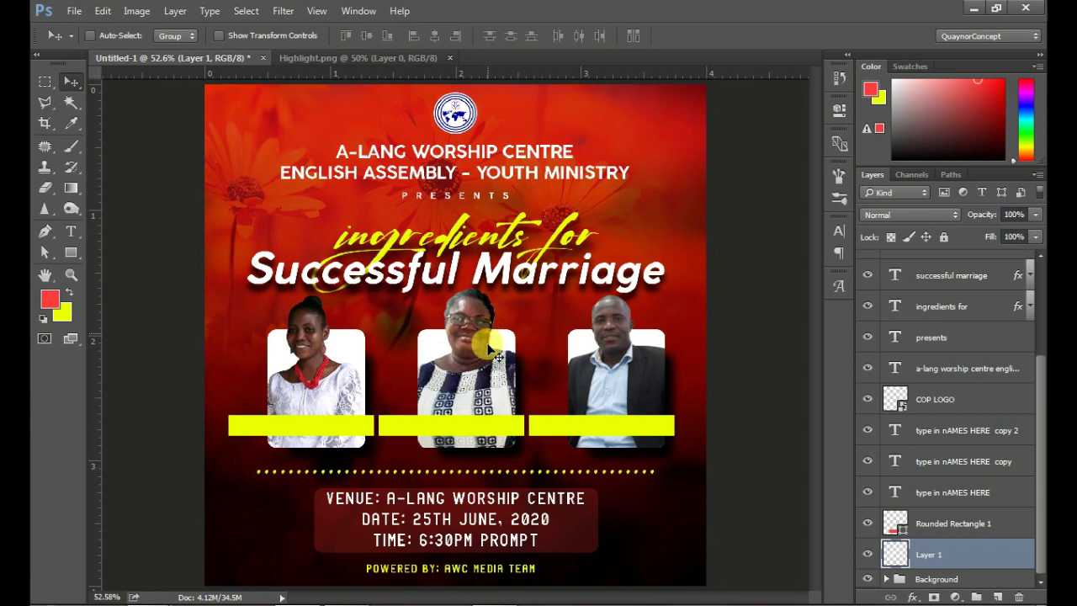
mouse_move(559, 293)
mouse_down()
mouse_move(587, 308)
mouse_move(609, 240)
mouse_up()
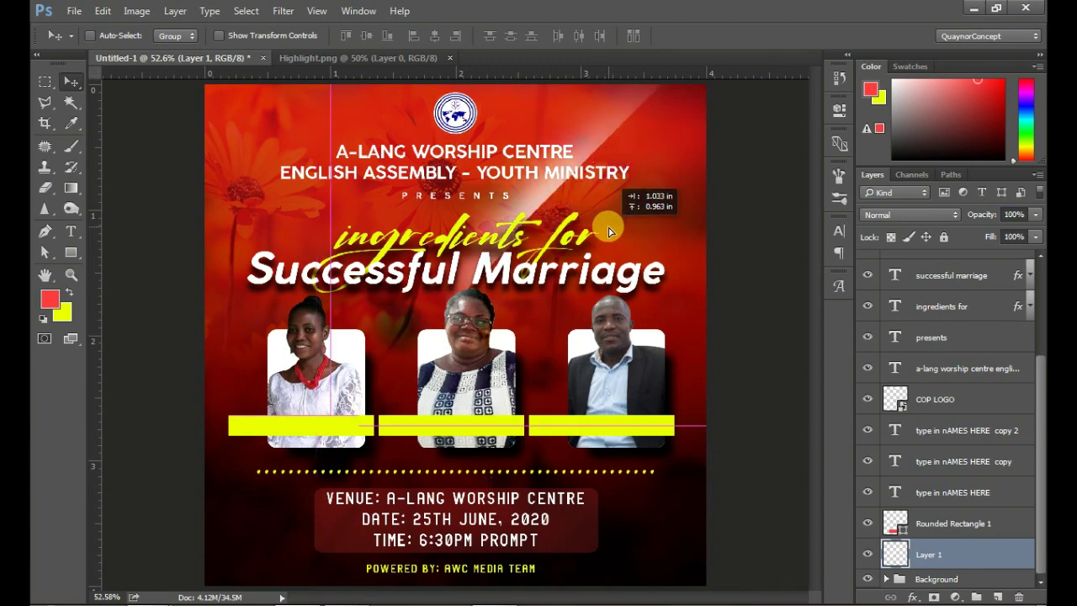
drag(609, 240, 620, 235)
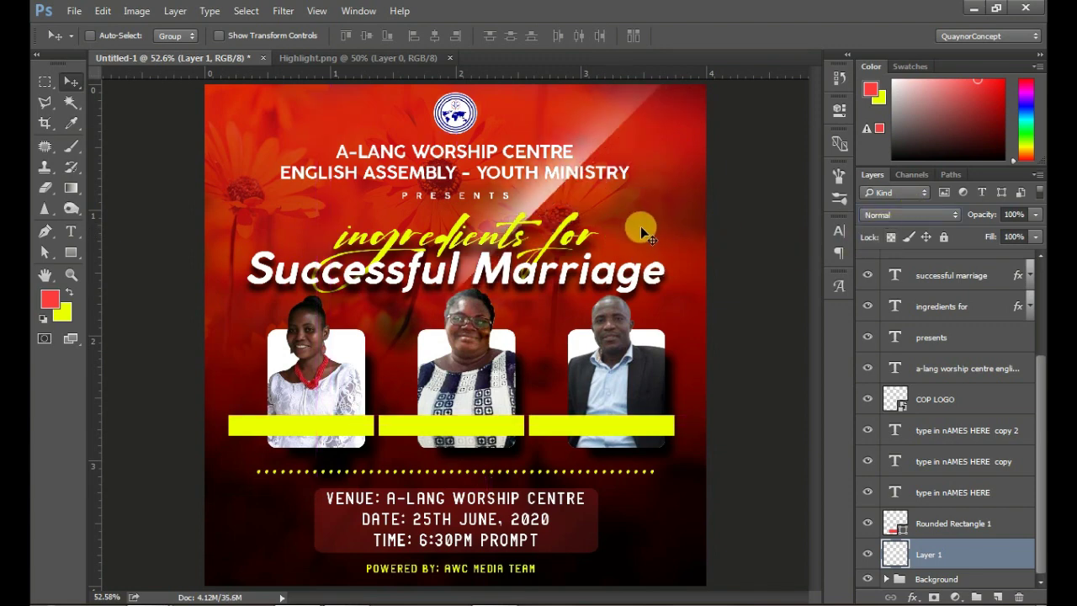
drag(640, 231, 655, 250)
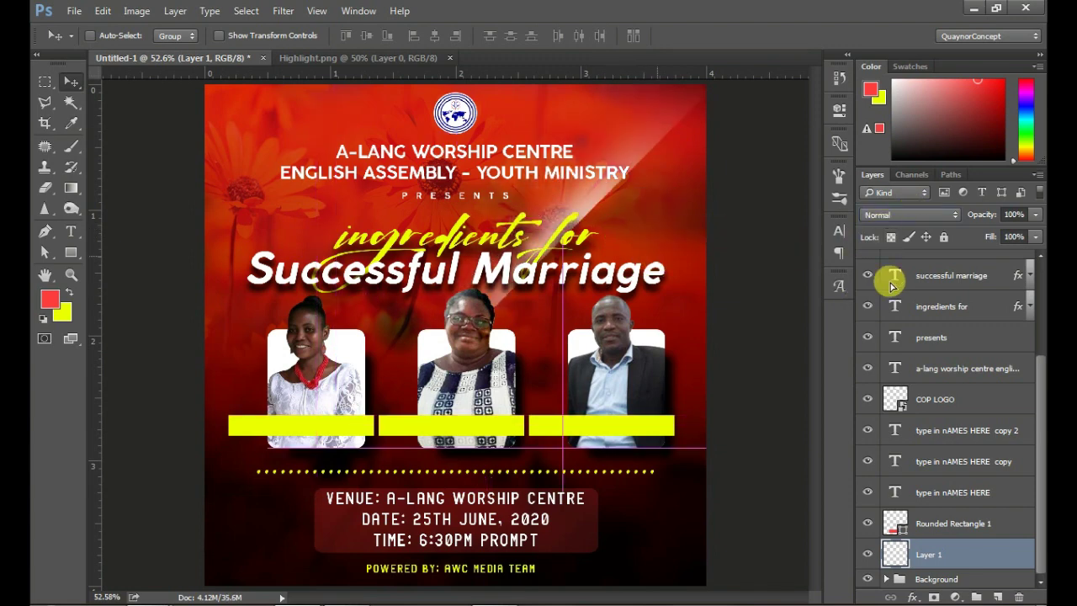
- Blend the light streak in Screen mode and settle it across the upper right
click(912, 215)
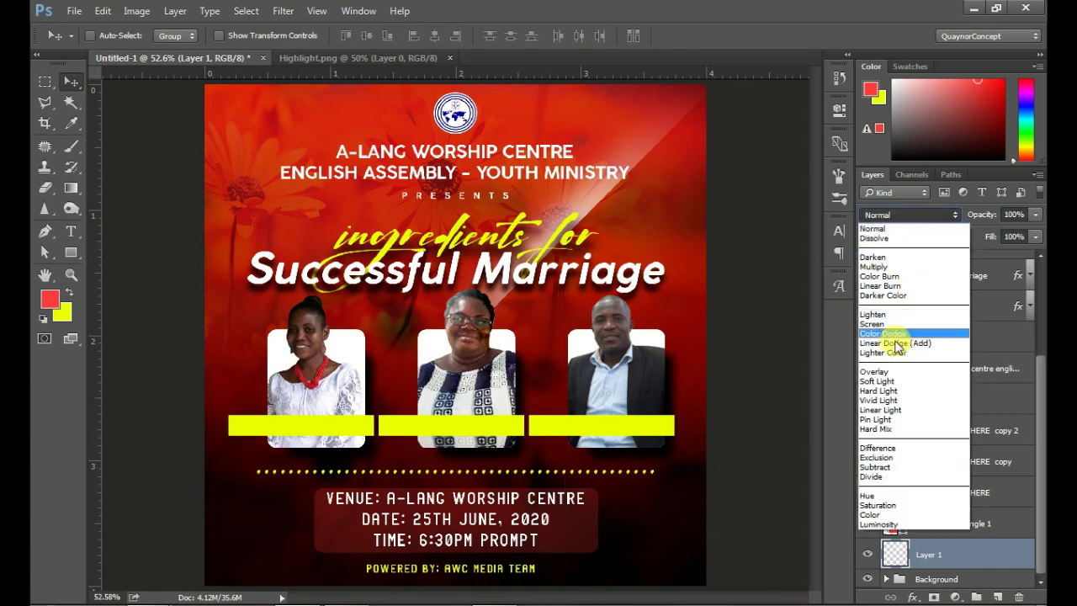
click(871, 371)
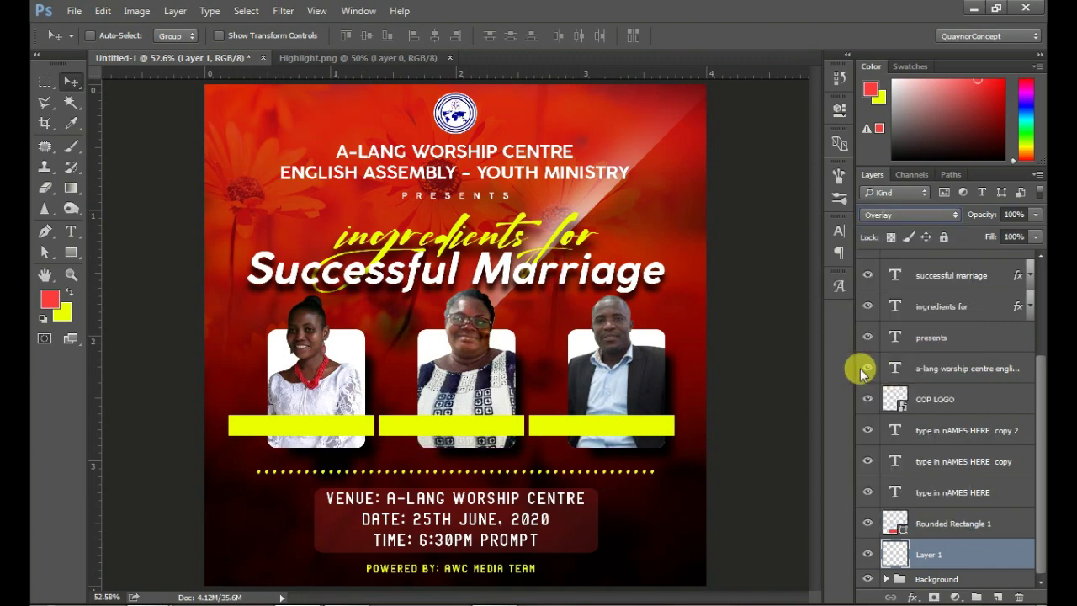
drag(620, 240, 651, 150)
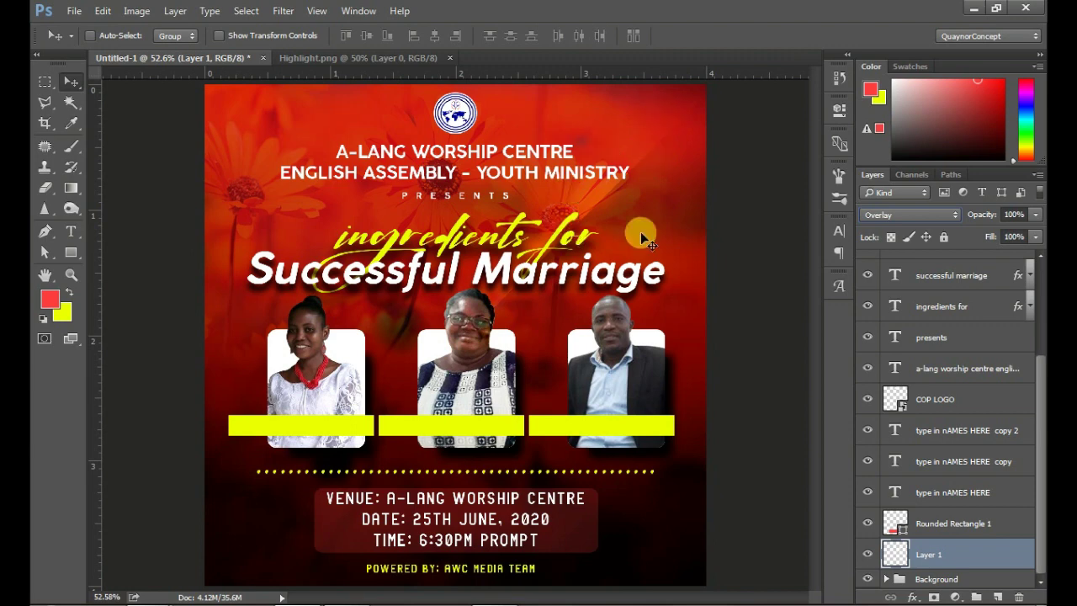
click(908, 215)
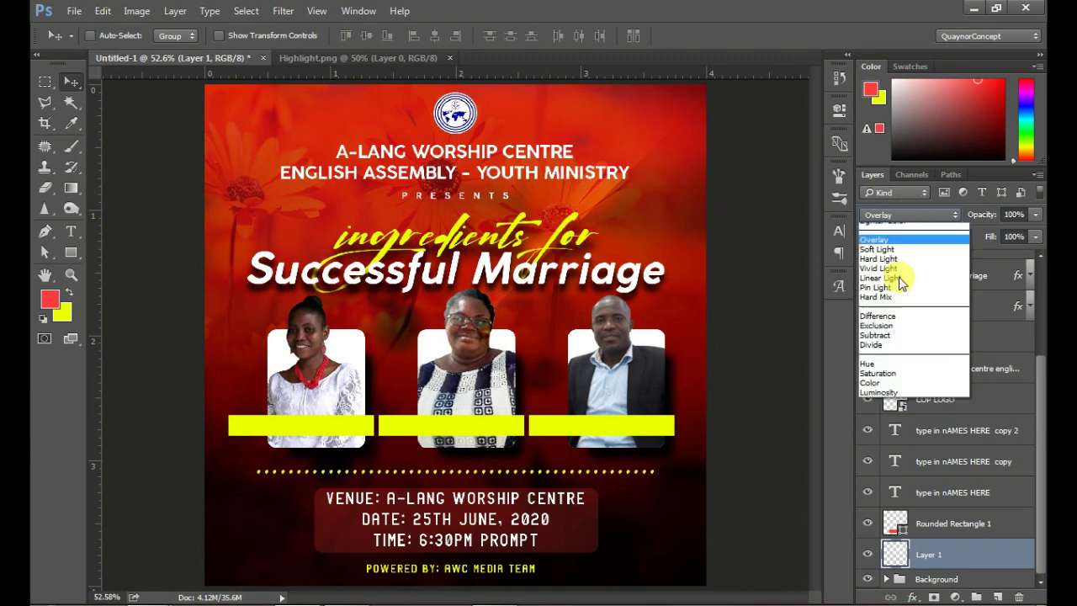
click(897, 327)
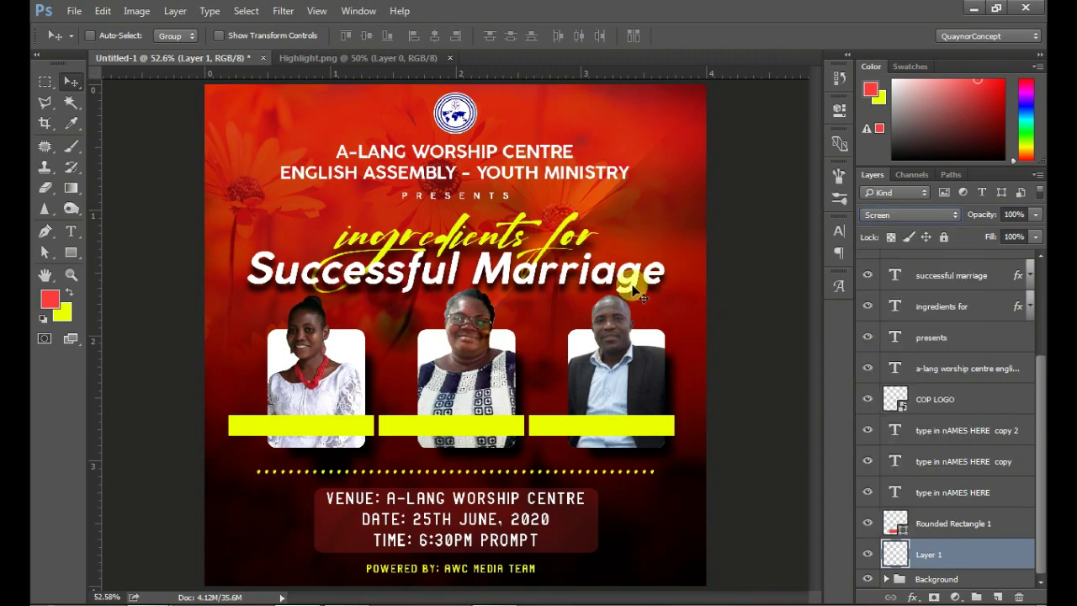
drag(632, 290, 601, 143)
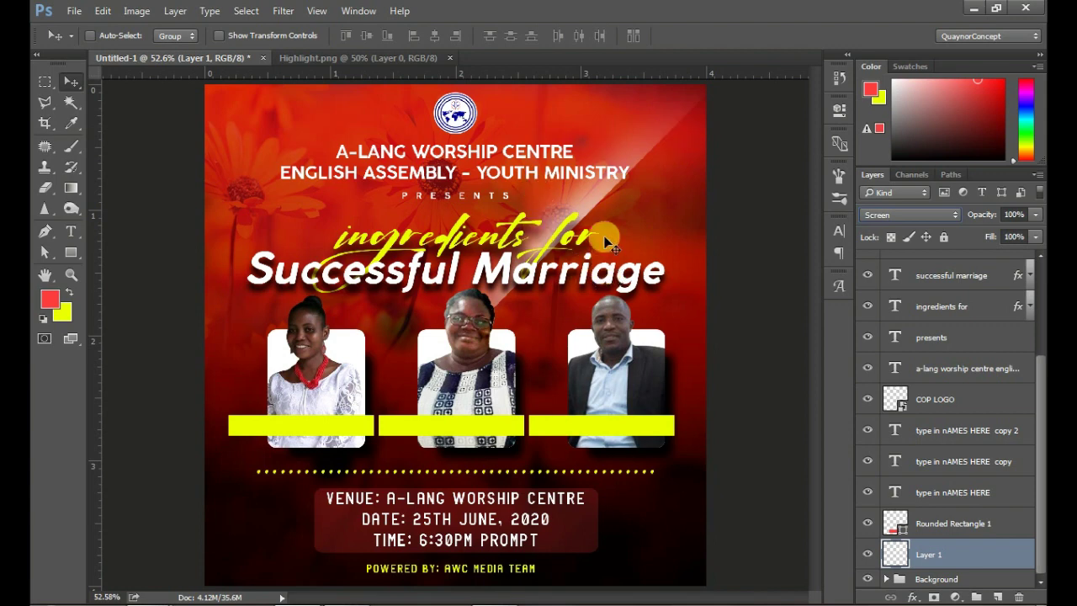
drag(601, 231, 623, 256)
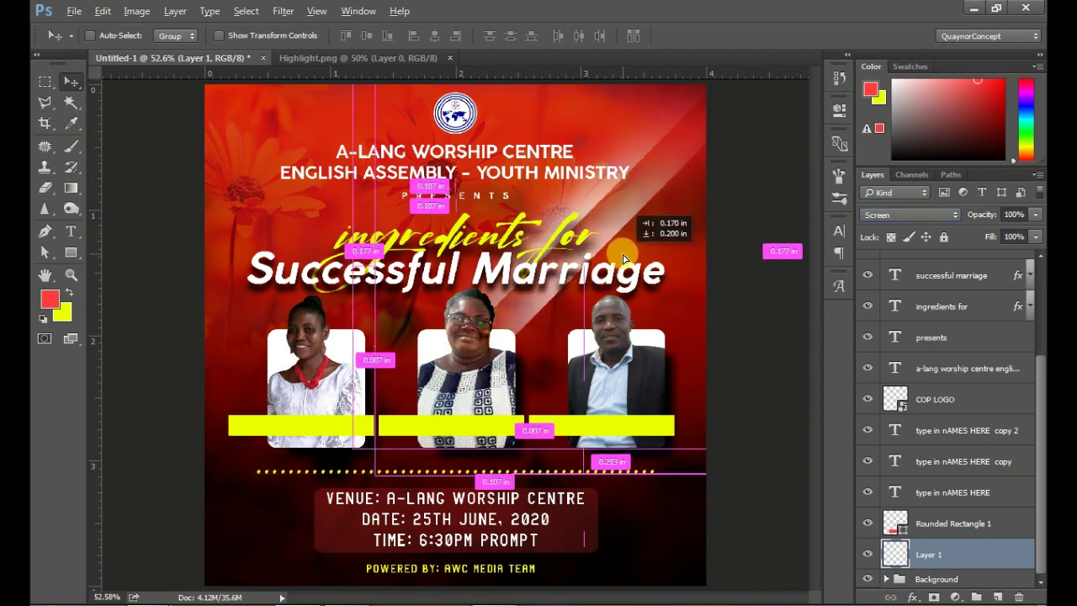
- Place the light streak, duplicate it twice, and set all three streak layers to Overlay
drag(622, 257, 654, 278)
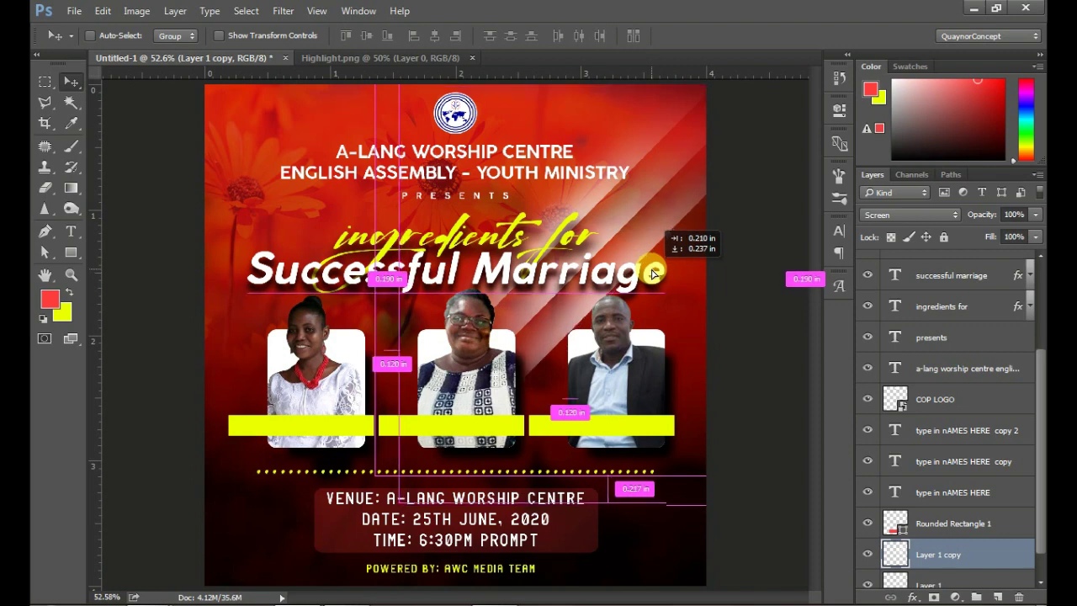
drag(655, 277, 656, 280)
drag(1038, 471, 1036, 508)
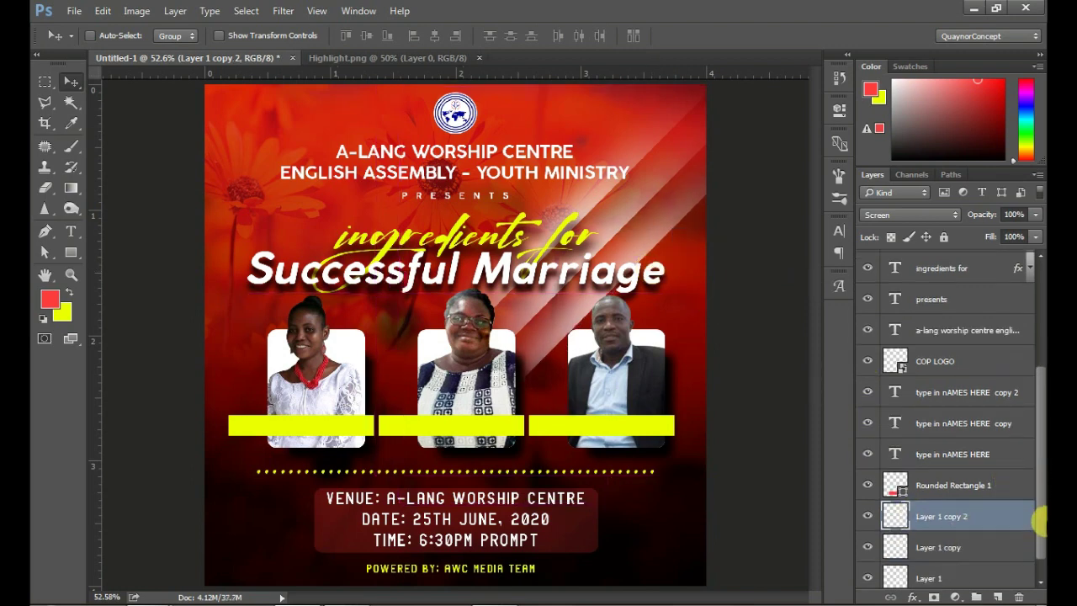
shift+click(964, 554)
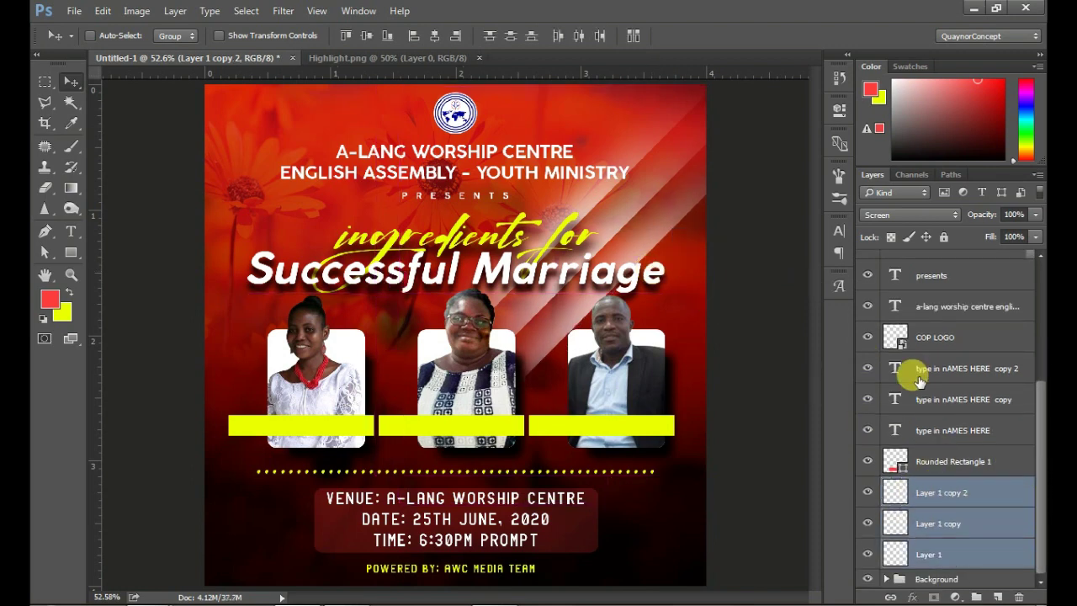
click(918, 217)
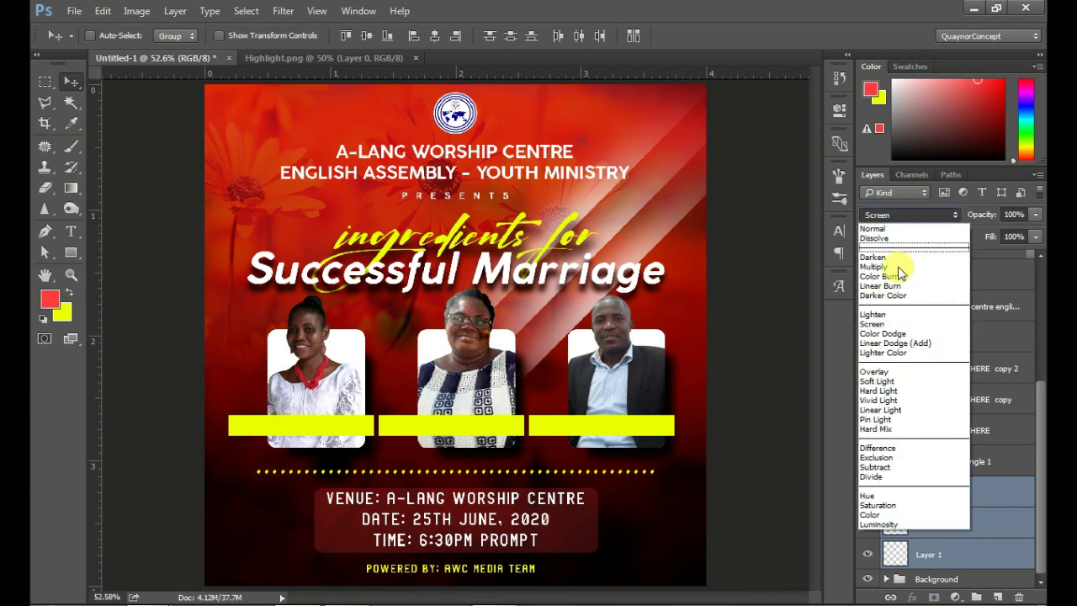
click(875, 371)
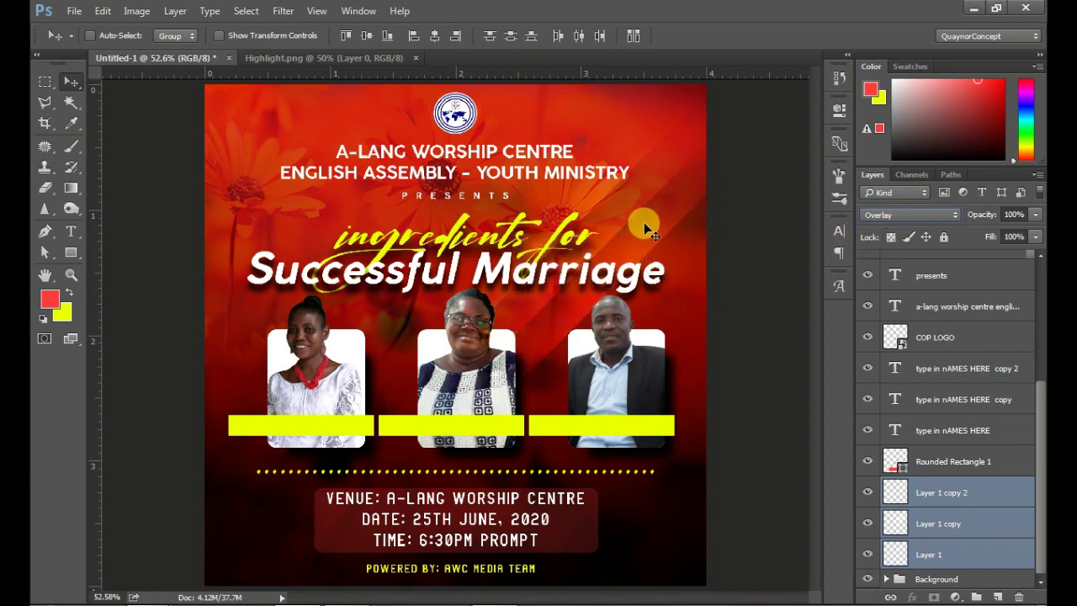
- Scale the three streaks together to about 113% and reposition them
key(ctrl+t)
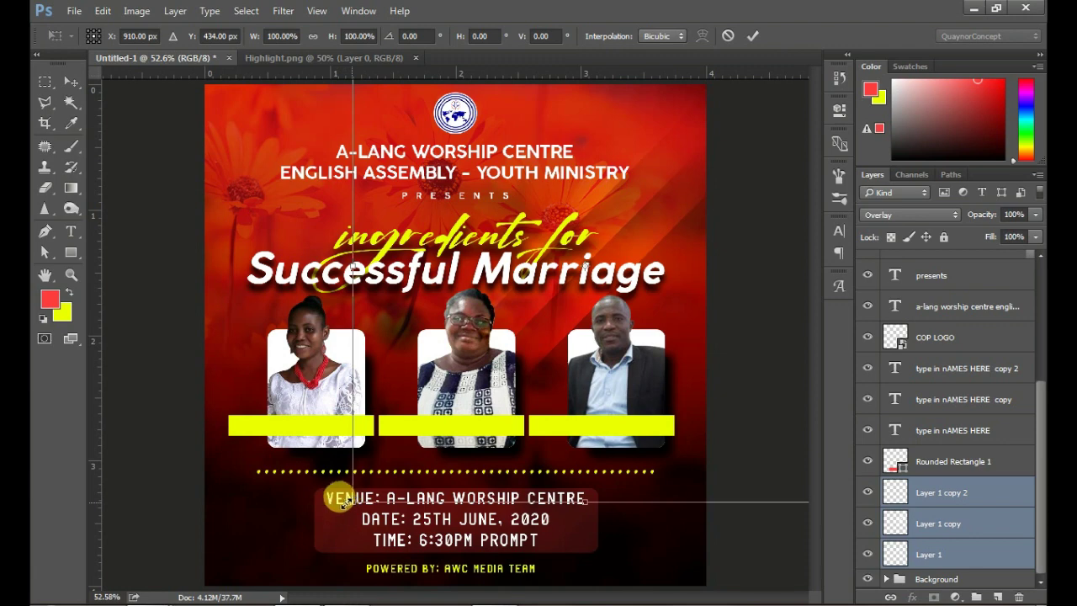
mouse_move(340, 499)
mouse_down()
mouse_move(290, 509)
mouse_move(249, 539)
mouse_up()
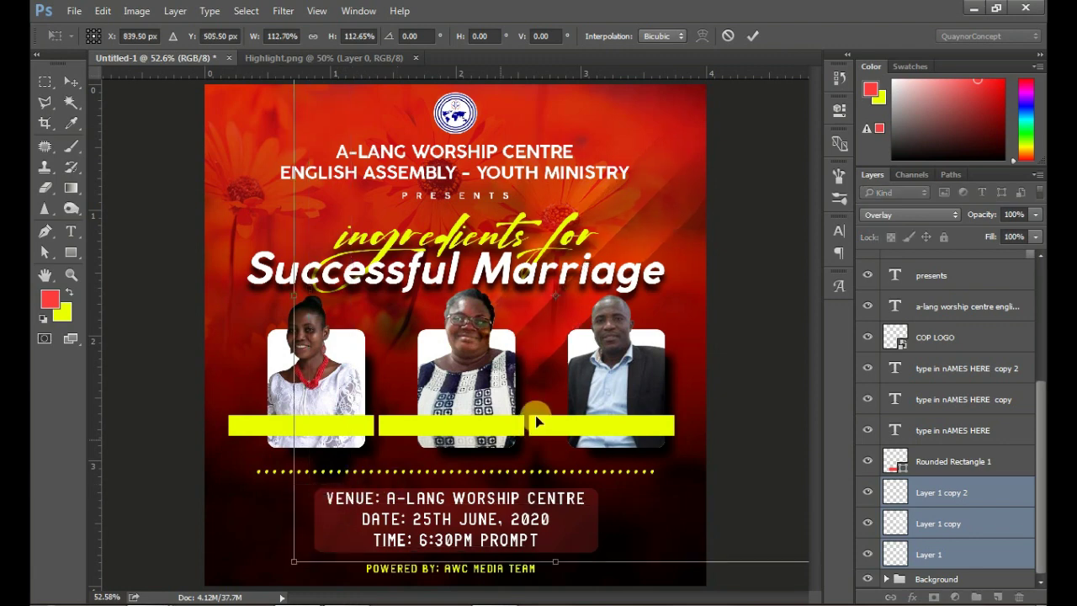
drag(536, 357, 546, 361)
click(754, 35)
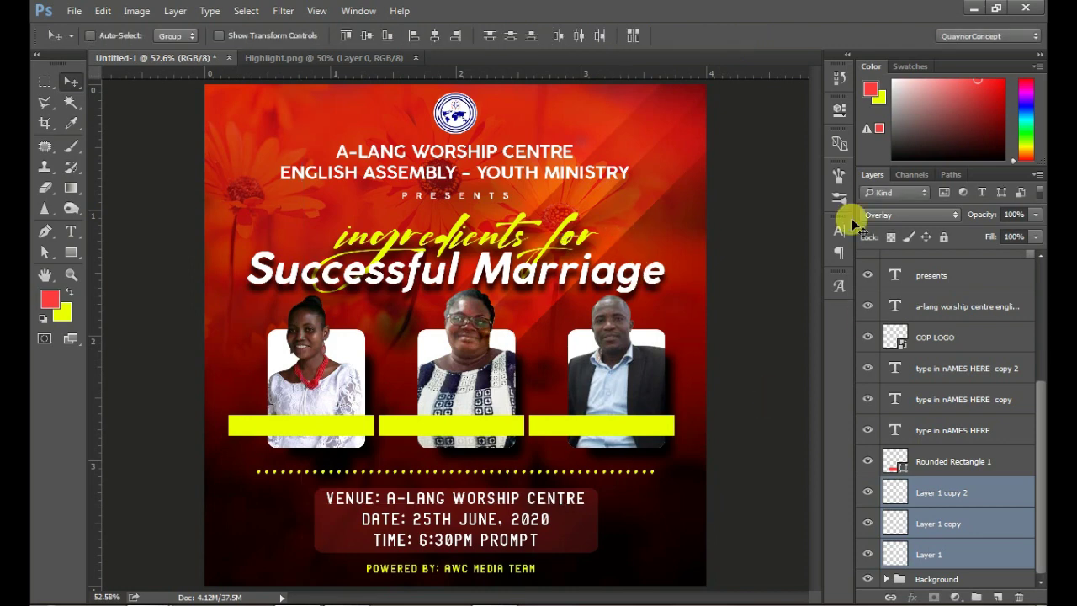
- Try Soft Light blending on the streaks, then keep them on Overlay
click(889, 215)
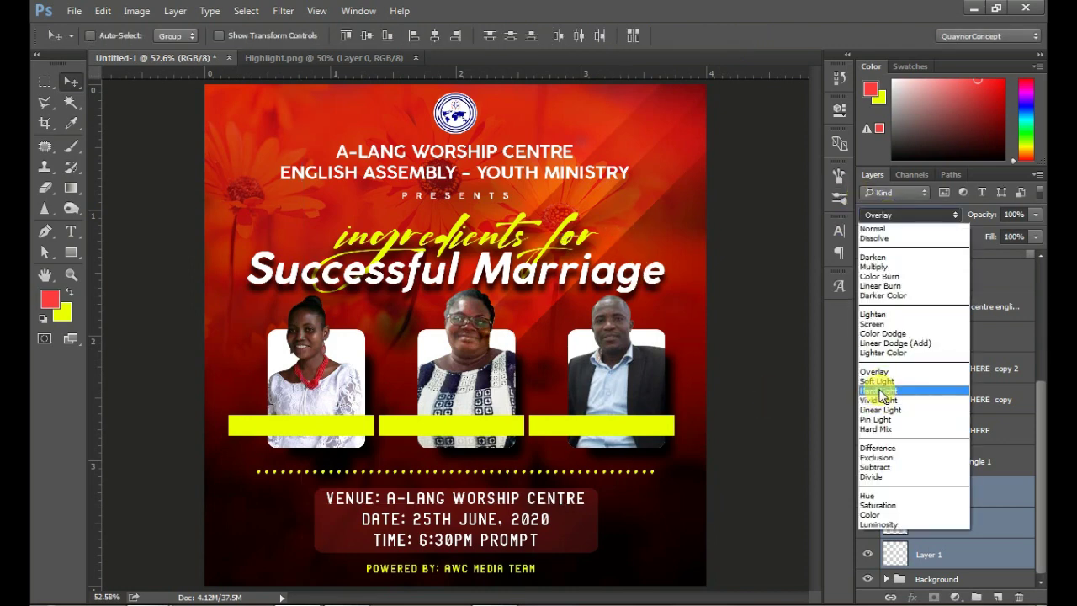
click(879, 382)
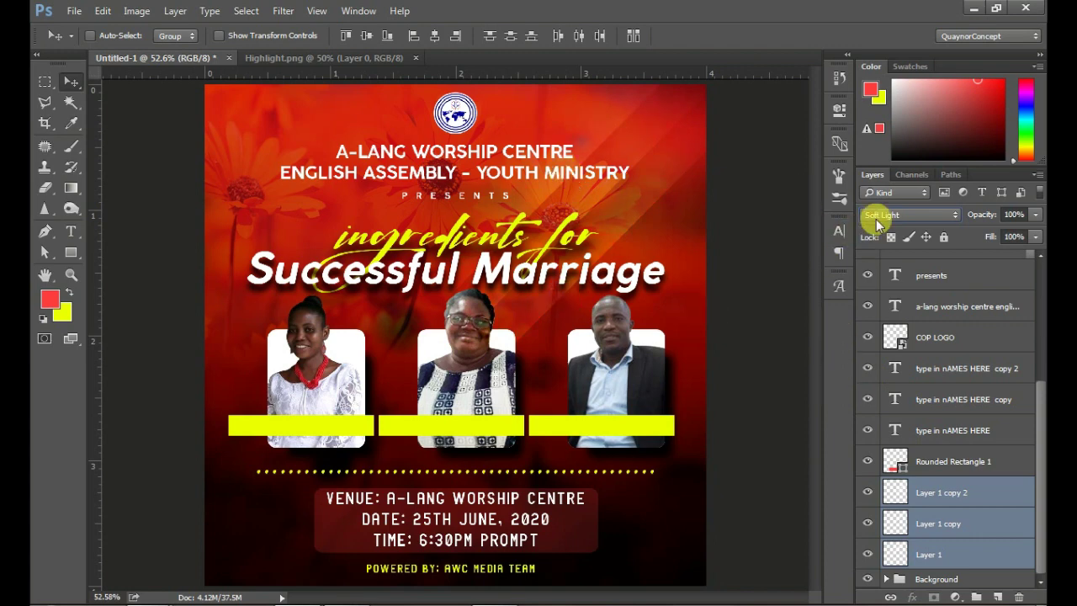
click(876, 217)
click(879, 371)
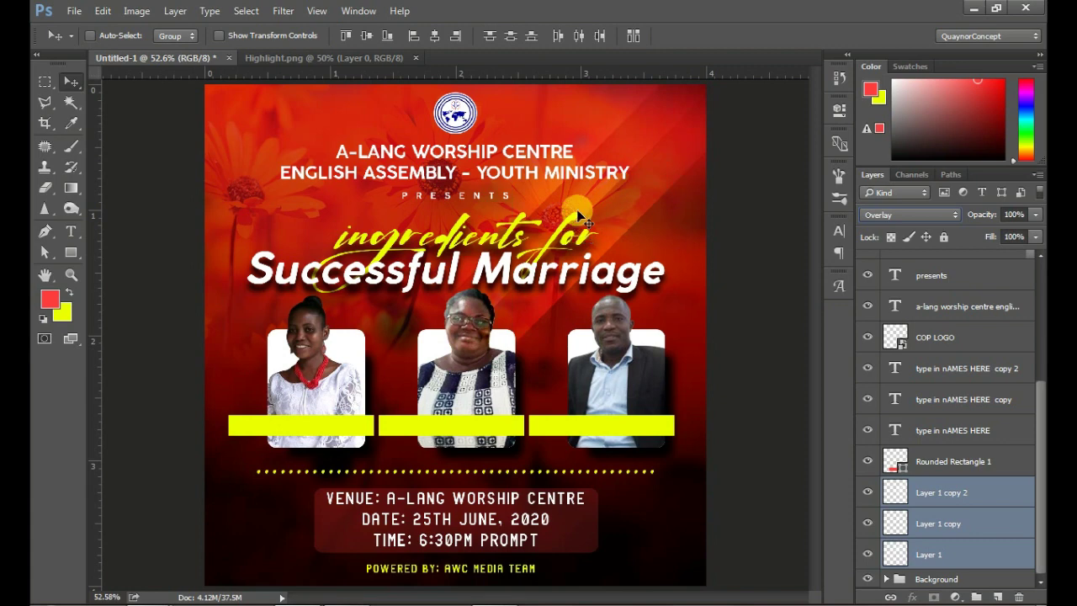
key(ctrl)
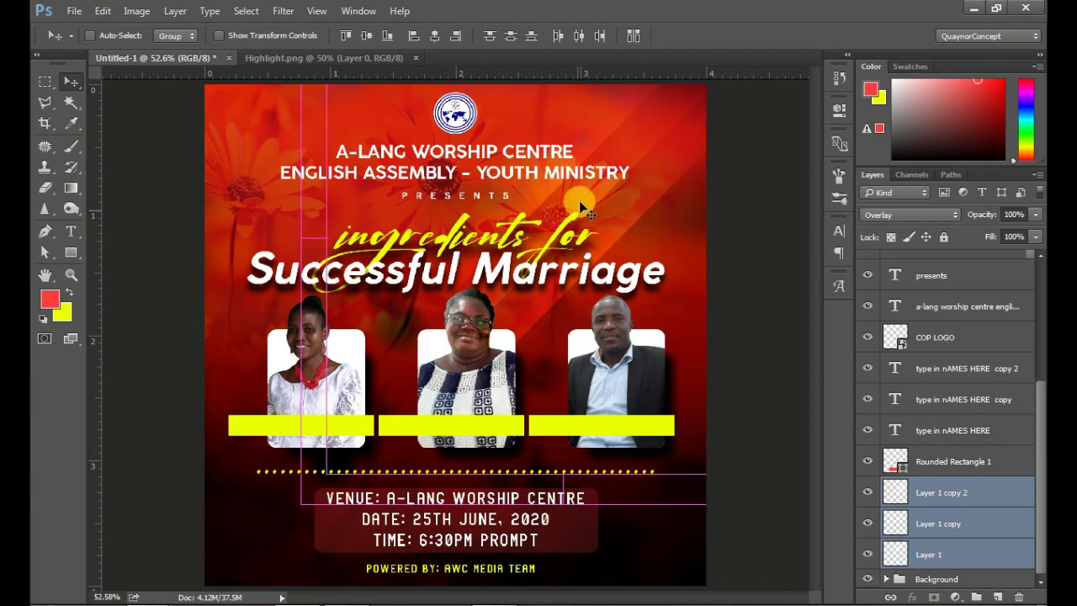
- Move the three 'TYPE IN NAMES HERE' text layers to the top of the layer stack
click(978, 383)
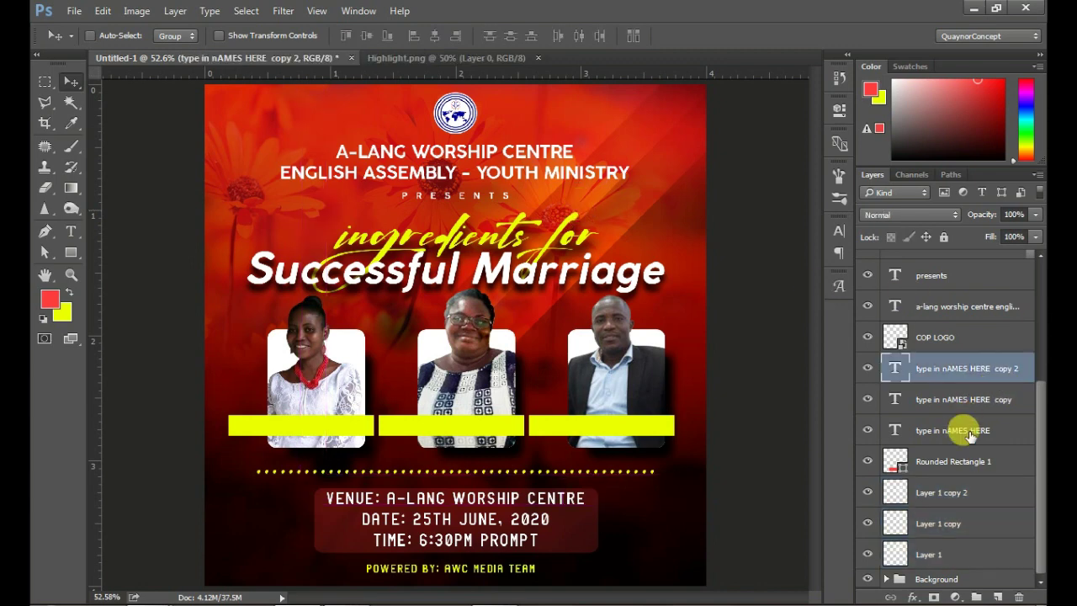
shift+click(969, 435)
mouse_move(961, 383)
mouse_down()
mouse_move(963, 256)
mouse_move(931, 274)
mouse_move(925, 257)
mouse_up()
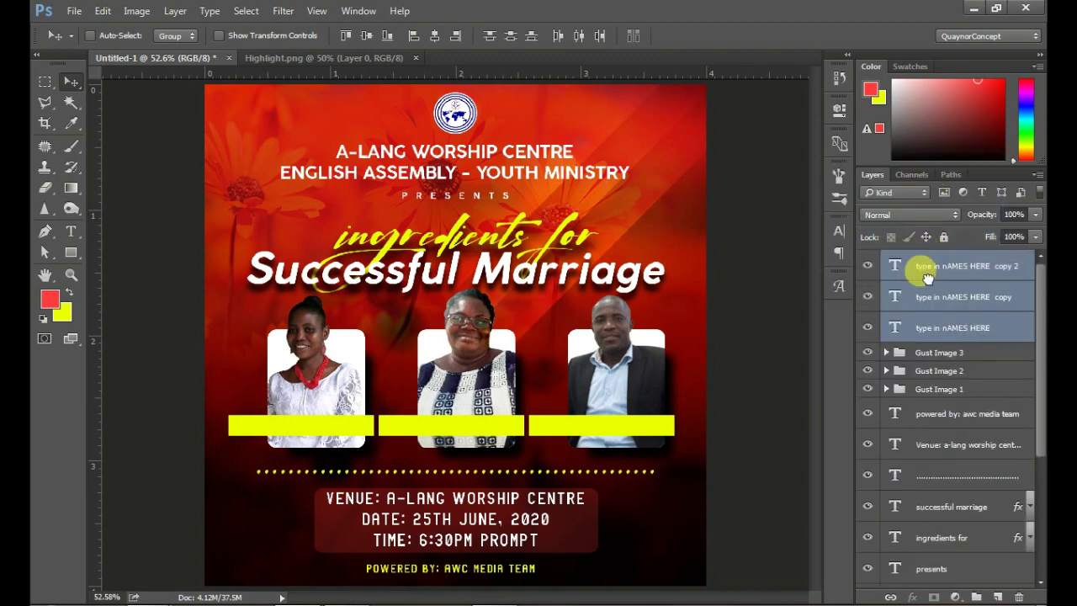
- Group the name layers through Gust Image 1 into a group named Images
click(940, 268)
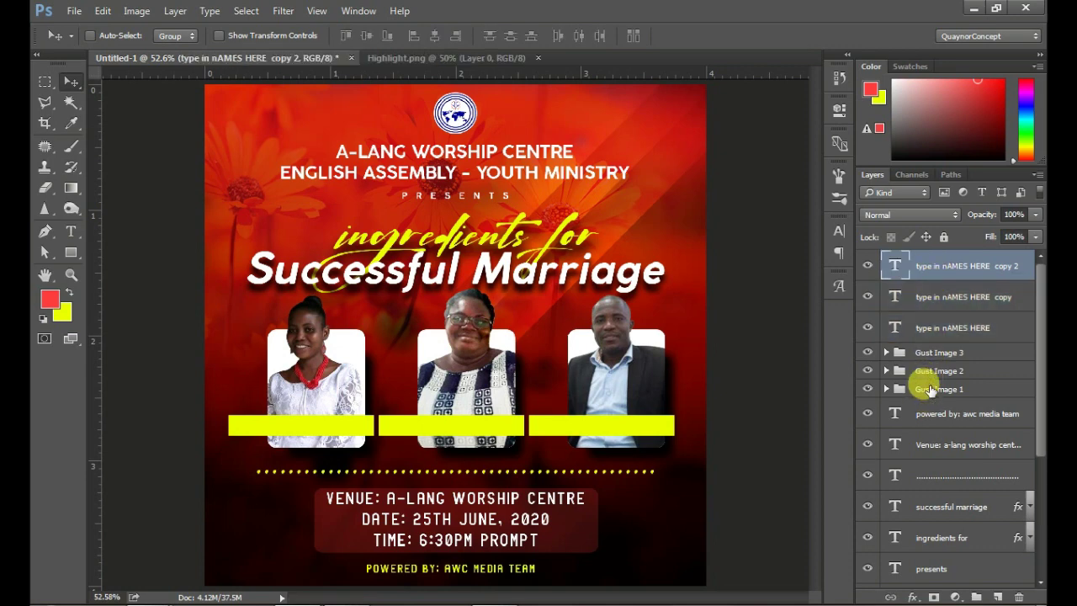
shift+click(931, 389)
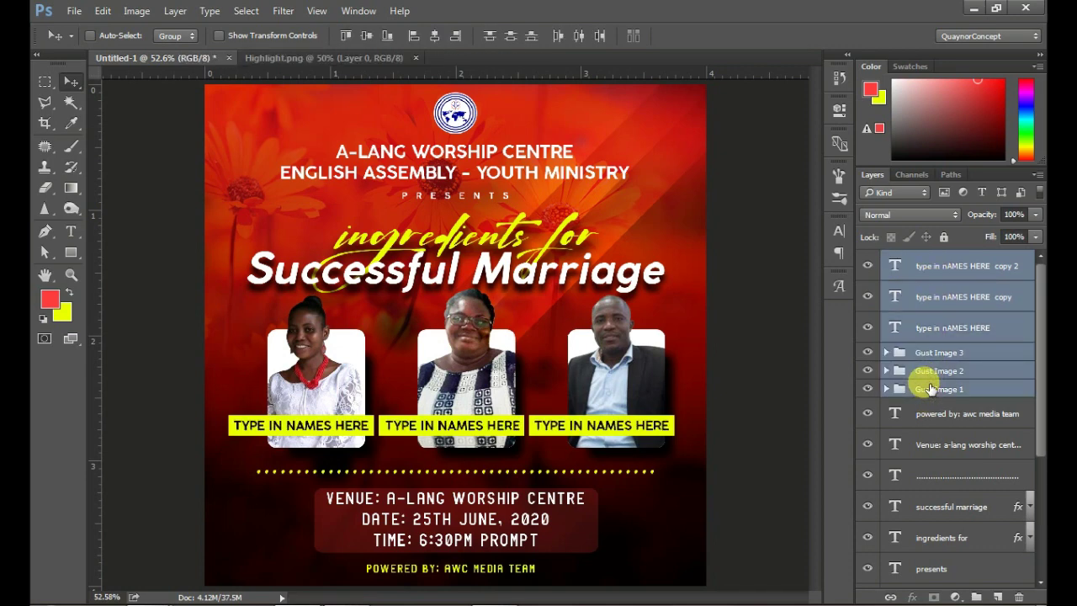
key(ctrl+g)
text(Images)
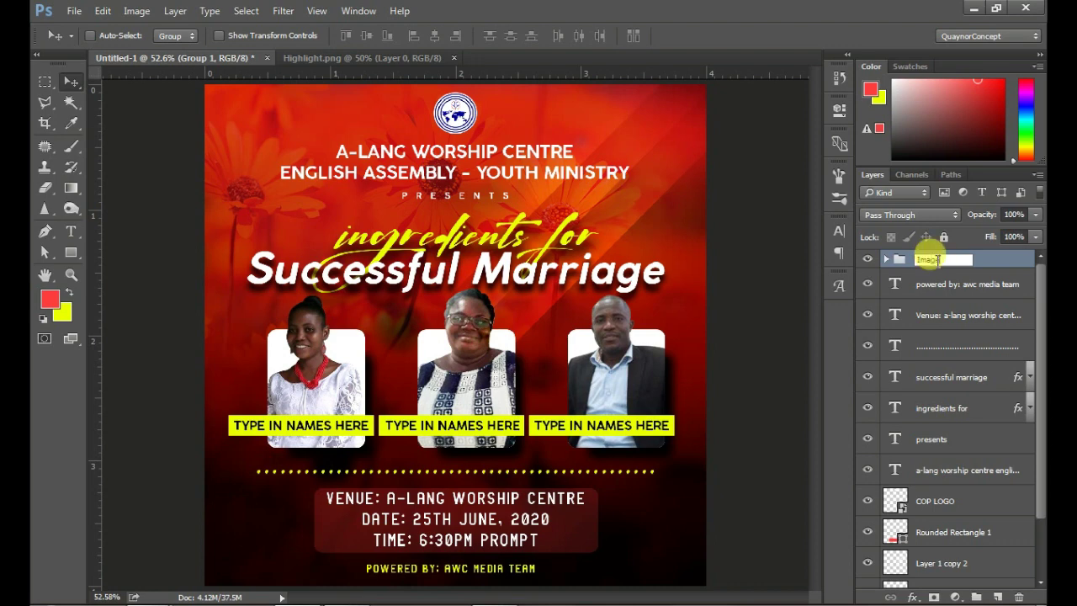
key(Return)
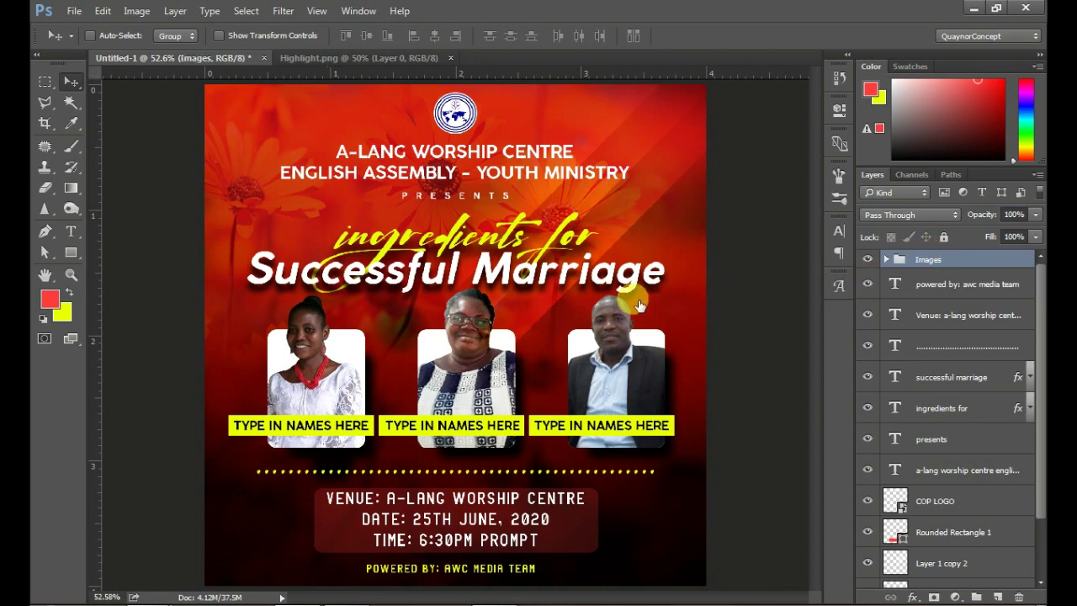